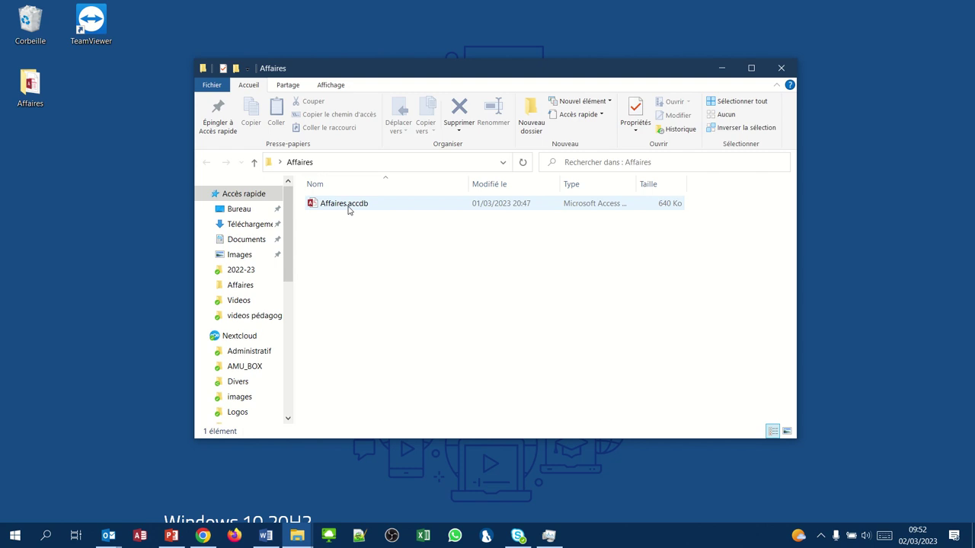
- Open Affaires.accdb from the Affaires folder in Access
{"action": "double_click", "coordinate": [340, 207]}
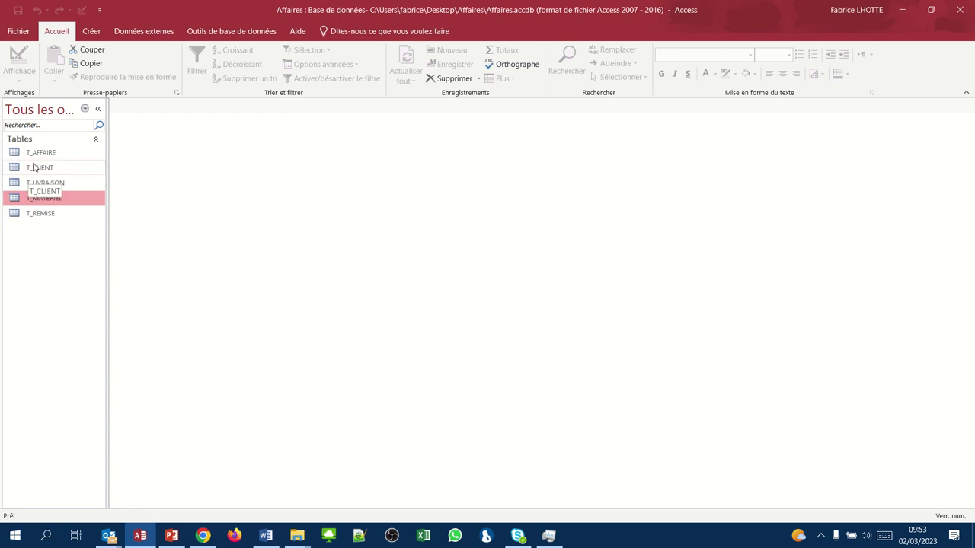
- Open the empty T_CLIENT datasheet and move to the Civilite field
{"action": "double_click", "coordinate": [34, 167]}
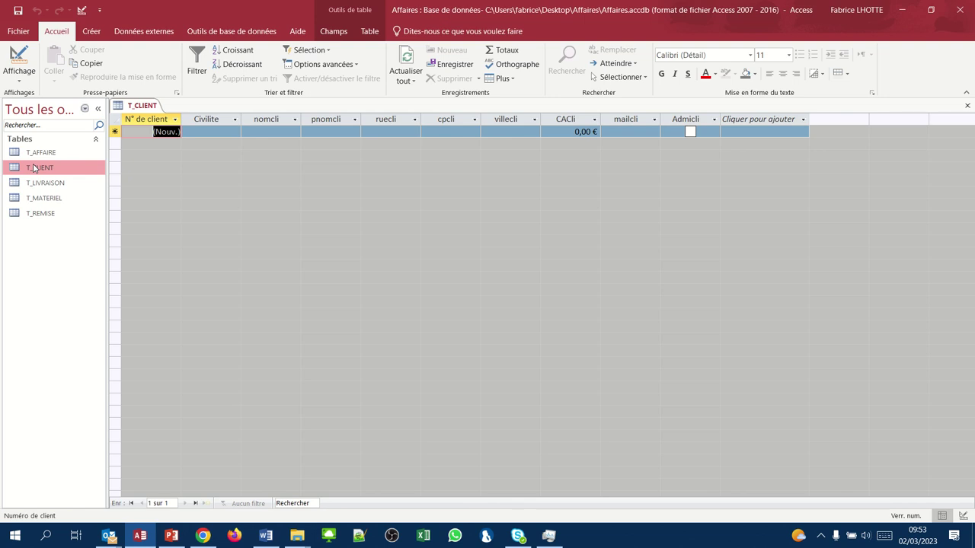
{"action": "key", "text": "Tab"}
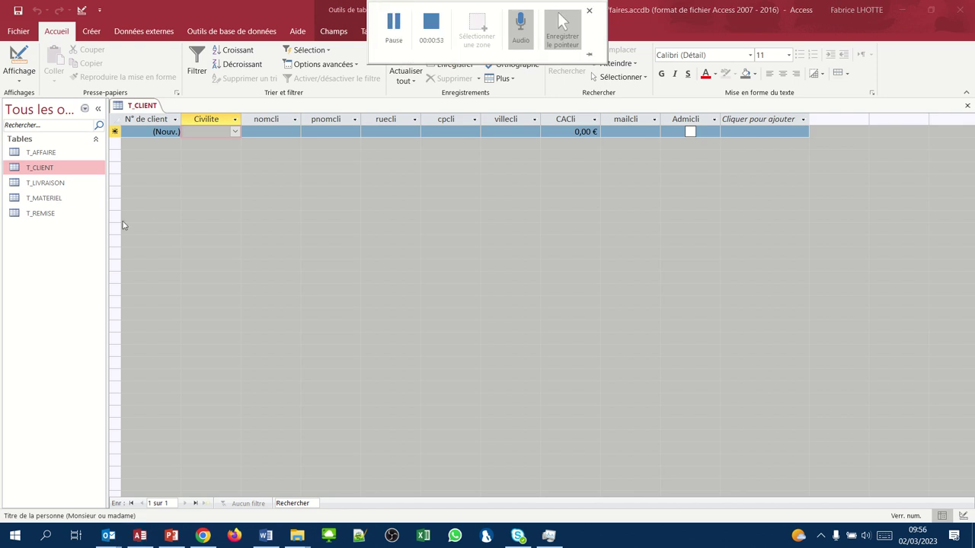
- Set civility to Monsieur for the first record and type the client's surname
{"action": "left_click", "coordinate": [235, 132]}
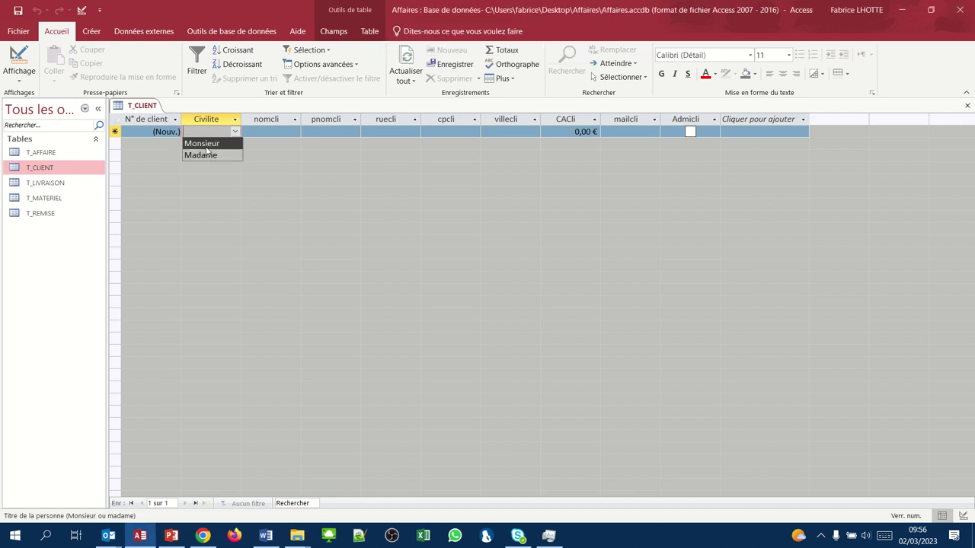
{"action": "left_click", "coordinate": [207, 148]}
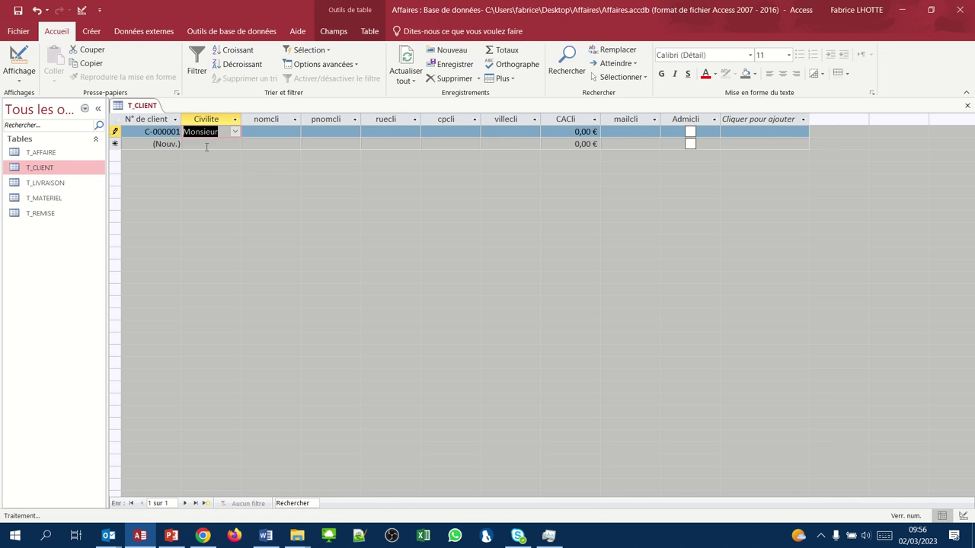
{"action": "left_click", "coordinate": [270, 131]}
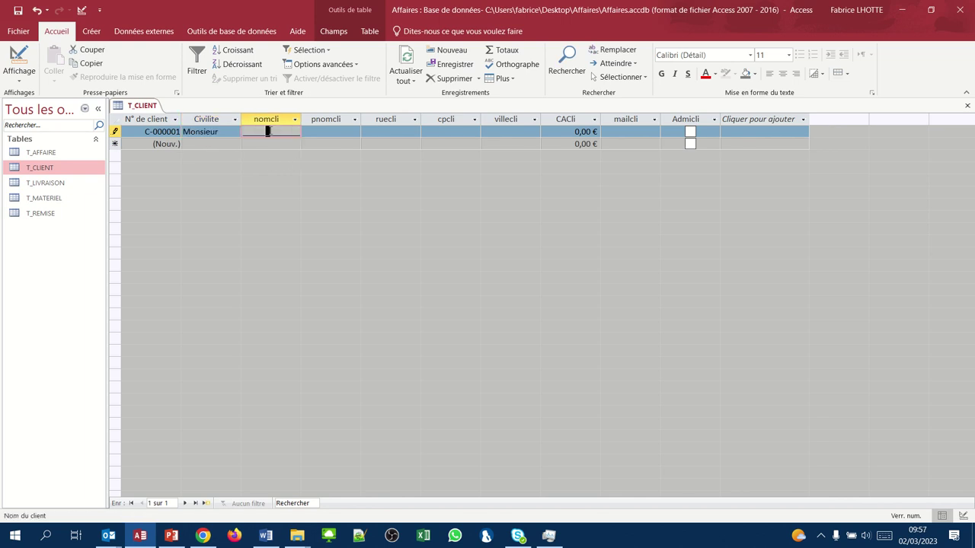
{"action": "type", "text": "dupont"}
- Dismiss the repeated input-mask errors and erase the rejected surname entry
{"action": "left_click", "coordinate": [315, 132]}
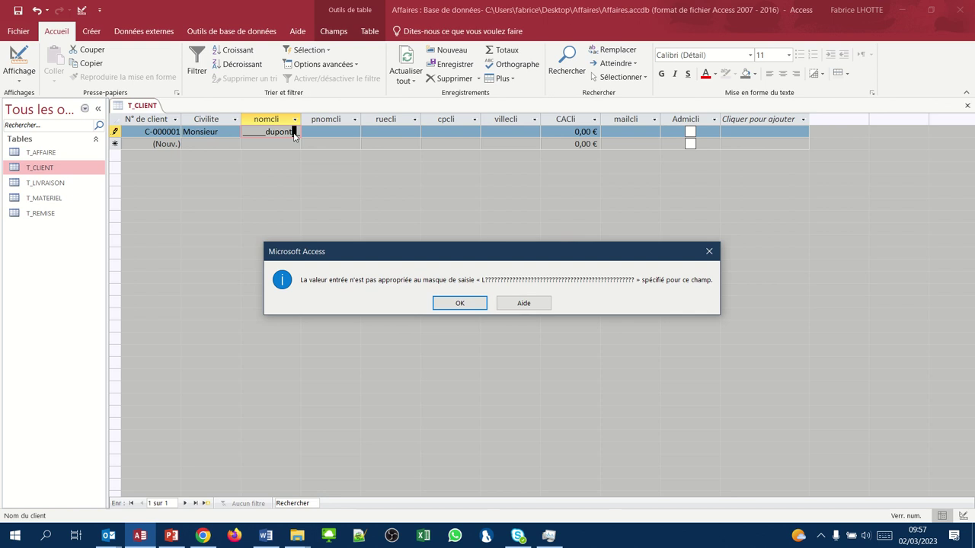
{"action": "left_click", "coordinate": [465, 309]}
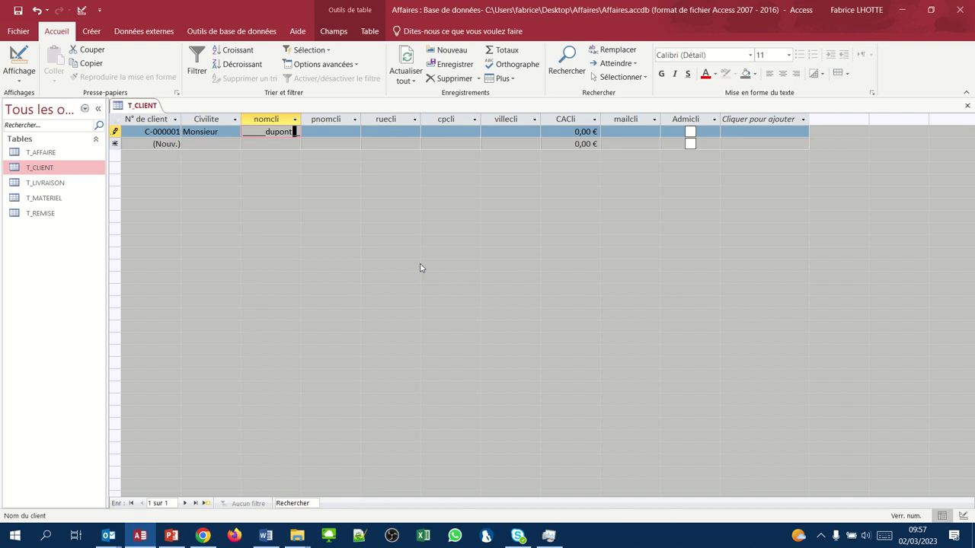
{"action": "key", "text": "Tab"}
{"action": "key", "text": "Tab"}
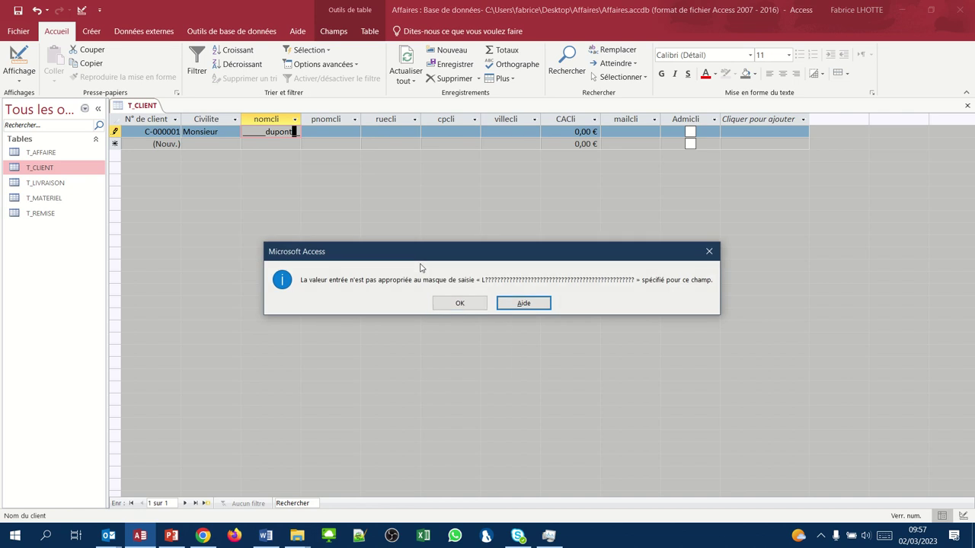
{"action": "key", "text": "Tab"}
{"action": "key", "text": "Tab"}
{"action": "key", "text": "Tab"}
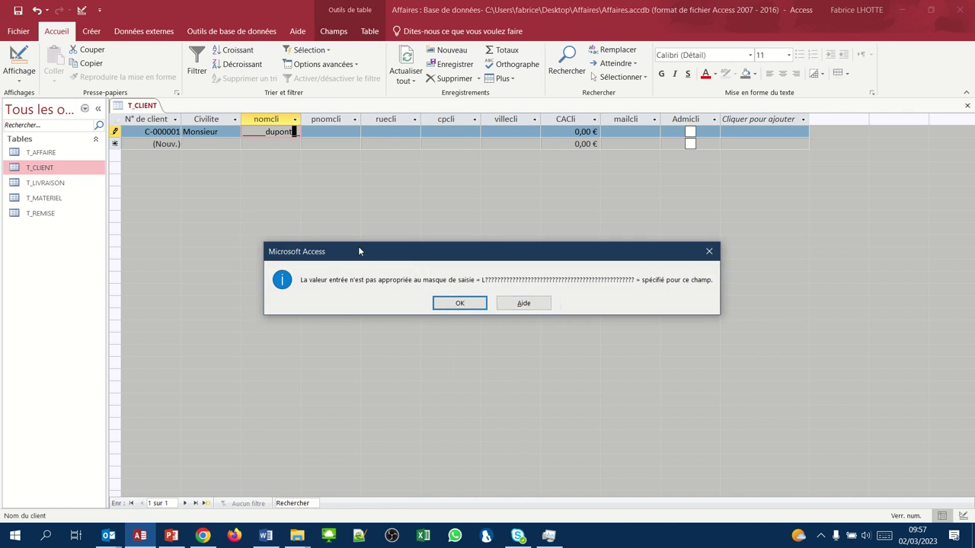
{"action": "left_click", "coordinate": [460, 304]}
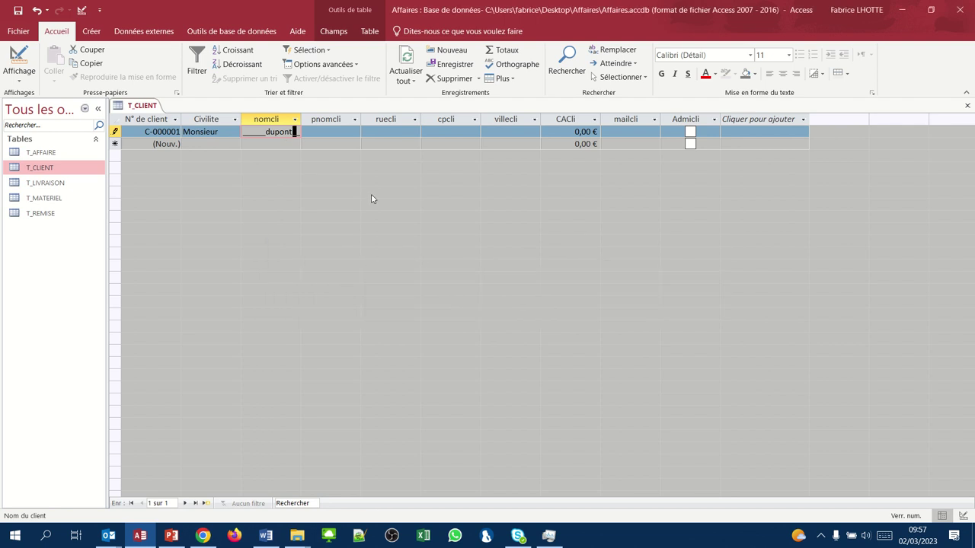
{"action": "left_click", "coordinate": [220, 133]}
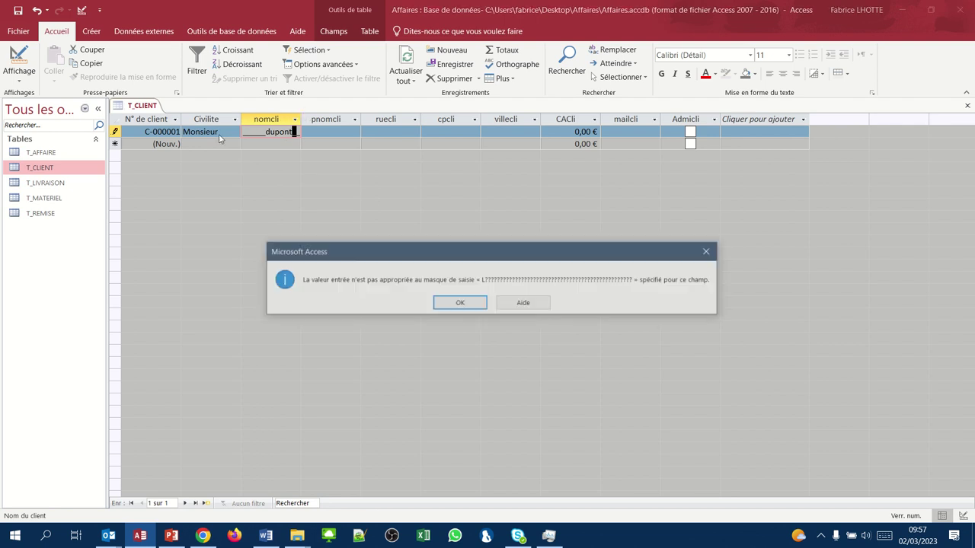
{"action": "left_click", "coordinate": [459, 304]}
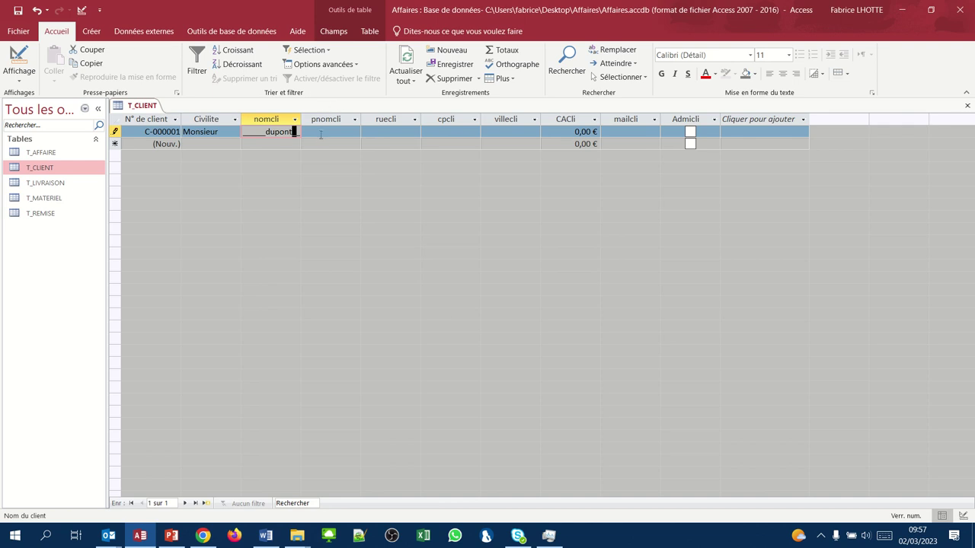
{"action": "key", "text": "BackSpace"}
{"action": "key", "text": "BackSpace"}
{"action": "key", "text": "BackSpace"}
{"action": "key", "text": "BackSpace"}
{"action": "key", "text": "BackSpace"}
{"action": "key", "text": "BackSpace"}
{"action": "key", "text": "BackSpace"}
{"action": "key", "text": "BackSpace"}
{"action": "key", "text": "BackSpace"}
{"action": "key", "text": "BackSpace"}
- Enter the client's surname, first name and street address for C-000001
{"action": "key", "text": "Tab"}
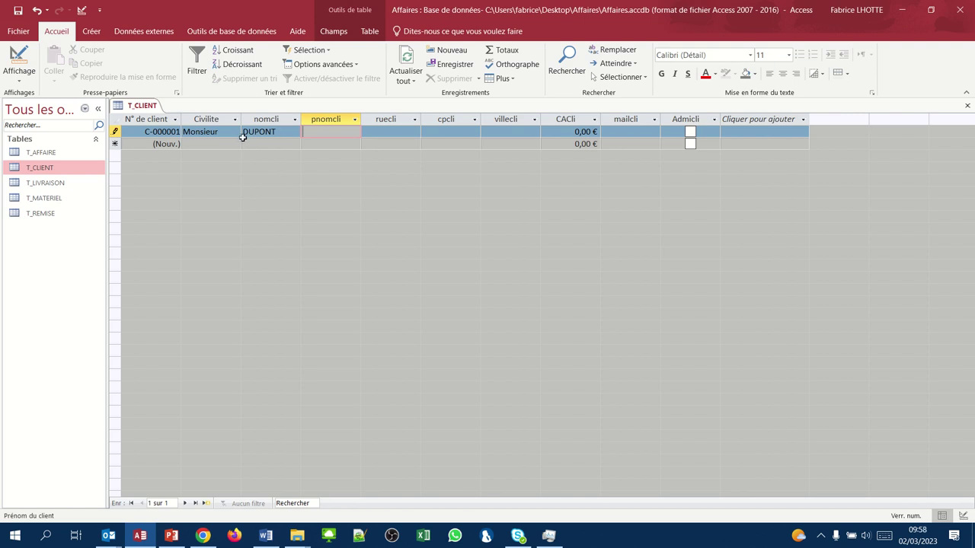
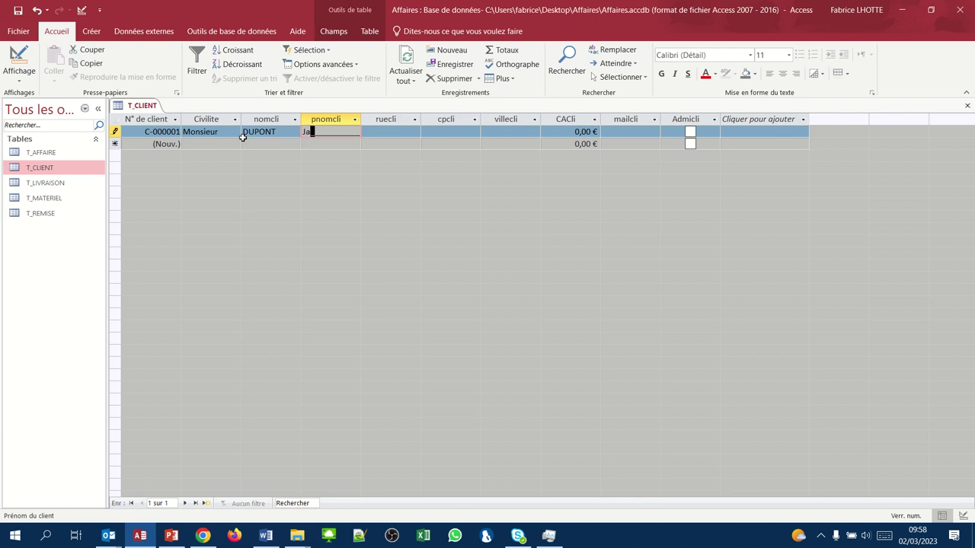
{"action": "key", "text": "Tab"}
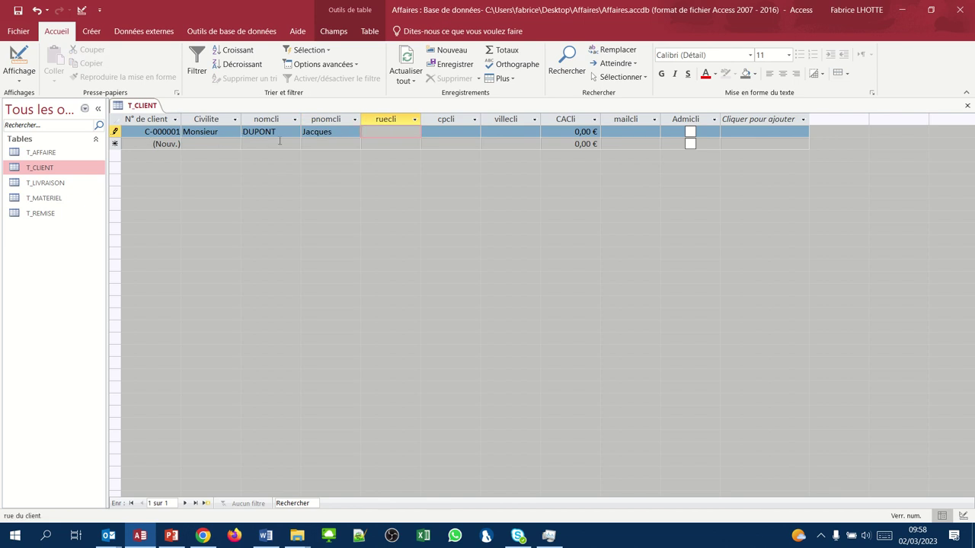
{"action": "key", "text": "Tab"}
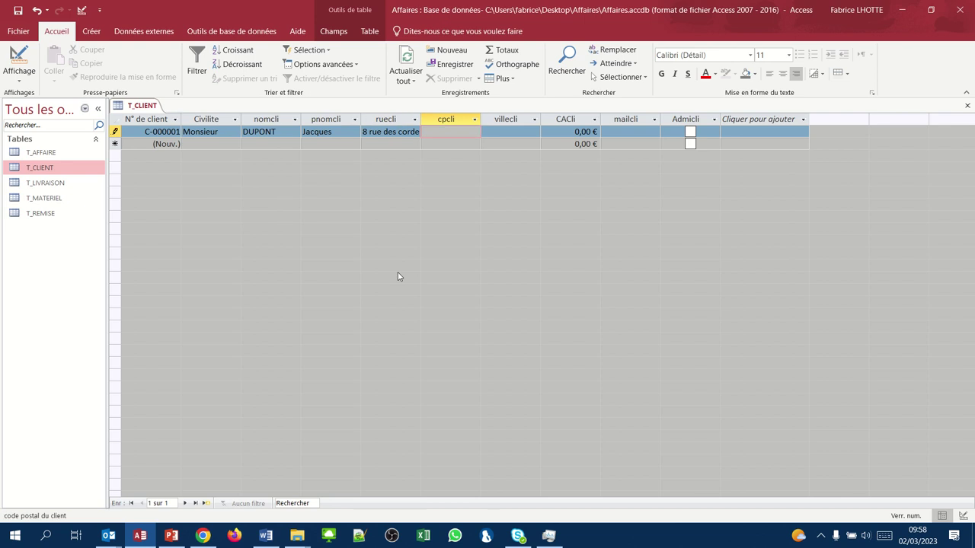
- Enter postcode 13090, city AIX EN PROVENCE and turnover 56000 for C-000001
{"action": "type", "text": "13090"}
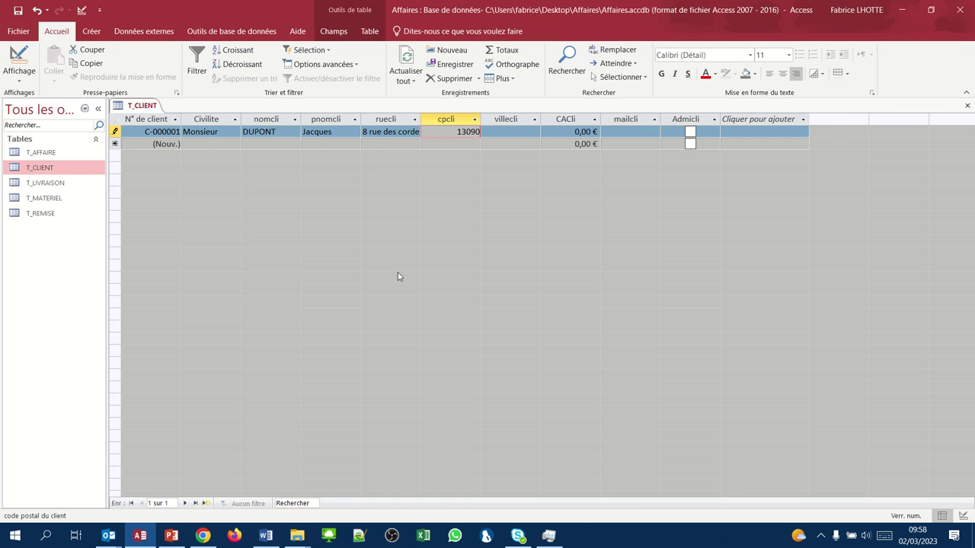
{"action": "key", "text": "Tab"}
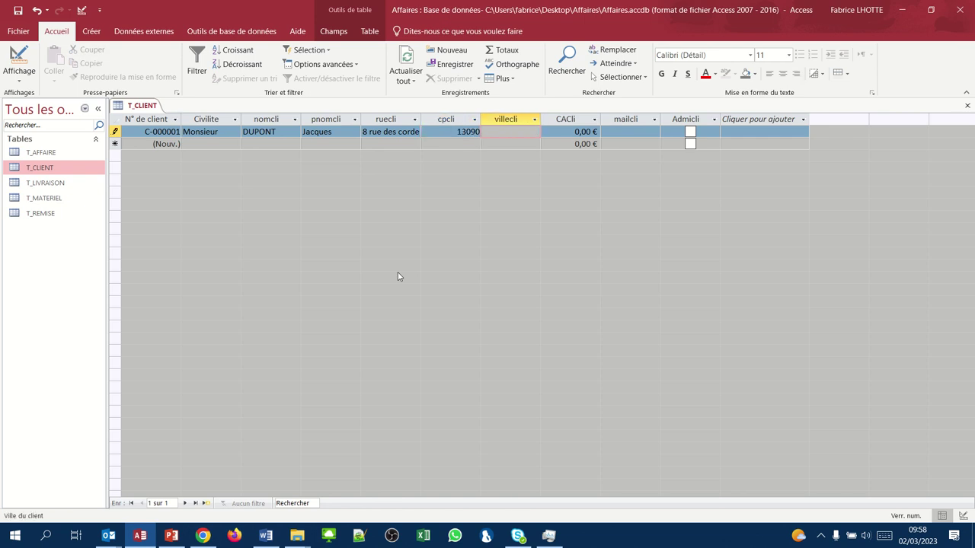
{"action": "type", "text": "aix"}
{"action": "type", "text": "en prove"}
{"action": "type", "text": "nce"}
{"action": "key", "text": "Tab"}
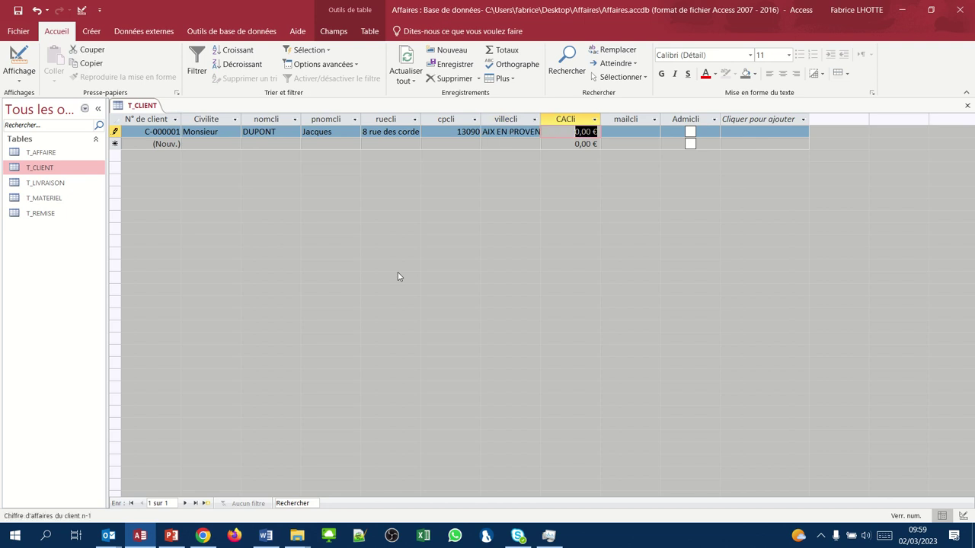
{"action": "type", "text": "56000"}
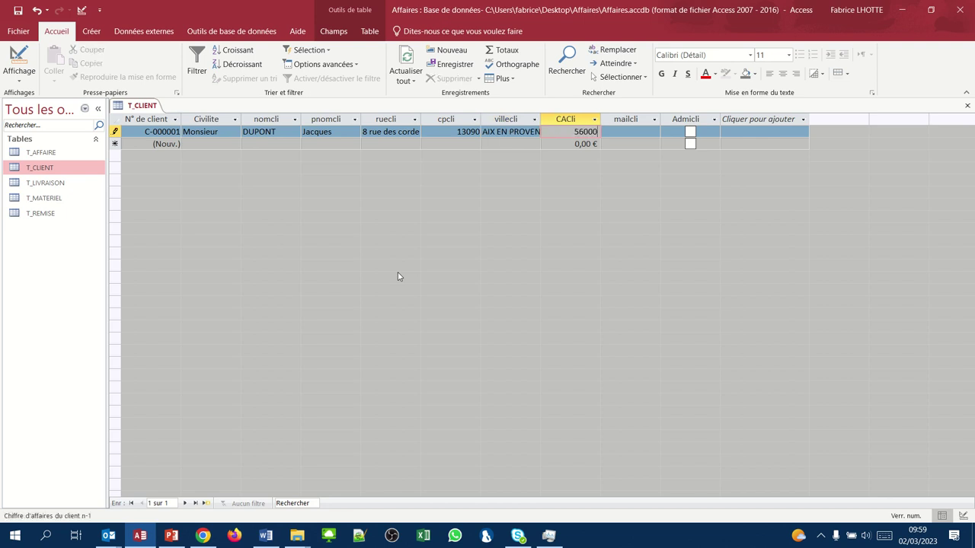
{"action": "key", "text": "Tab"}
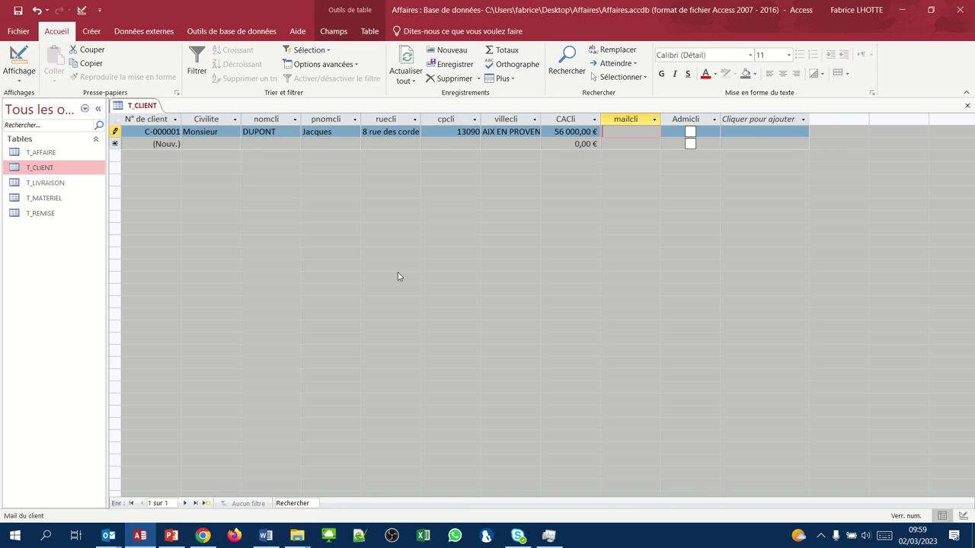
- Enter the client's e-mail address and save record C-000001
{"action": "key", "text": "F2"}
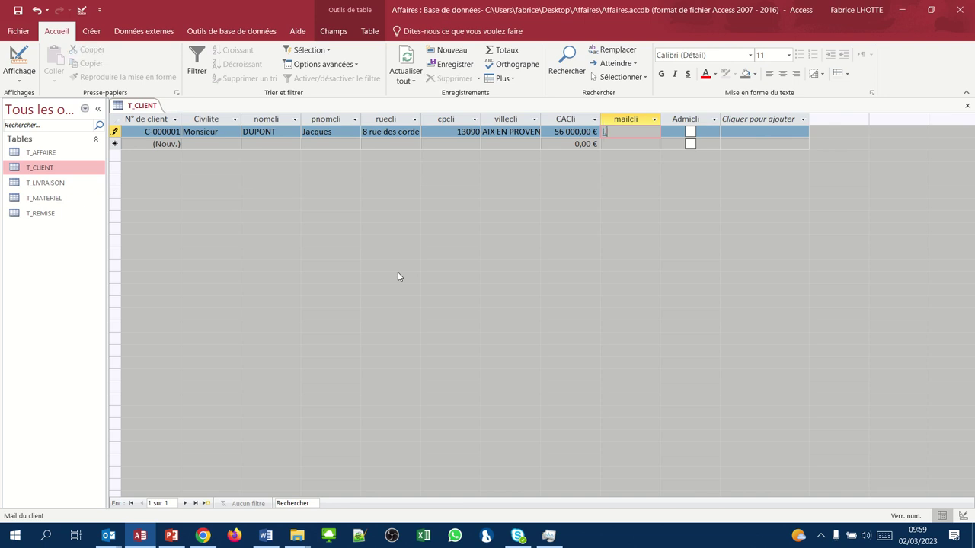
{"action": "key", "text": "Tab"}
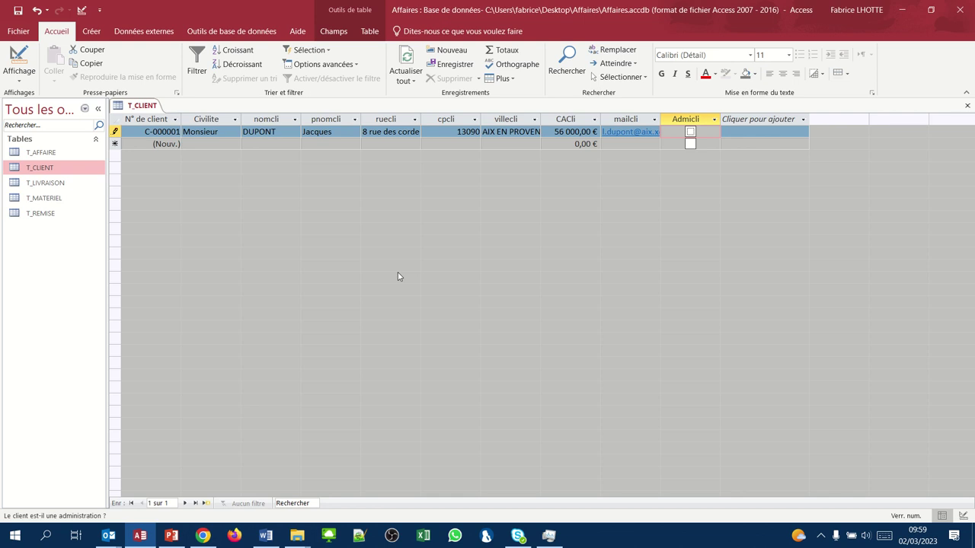
{"action": "key", "text": "Tab"}
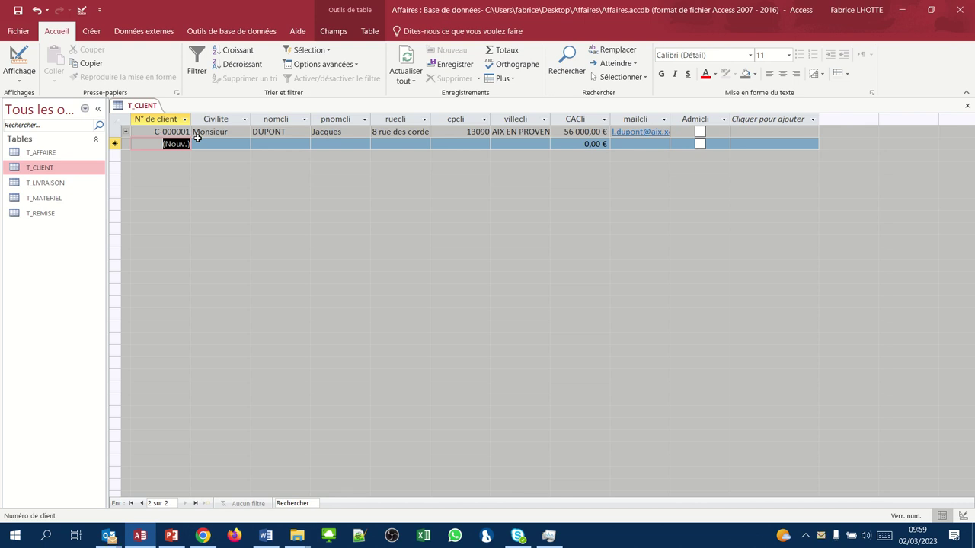
- Start client C-000002 as Monsieur with the client's surname, first name and street
{"action": "key", "text": "Tab"}
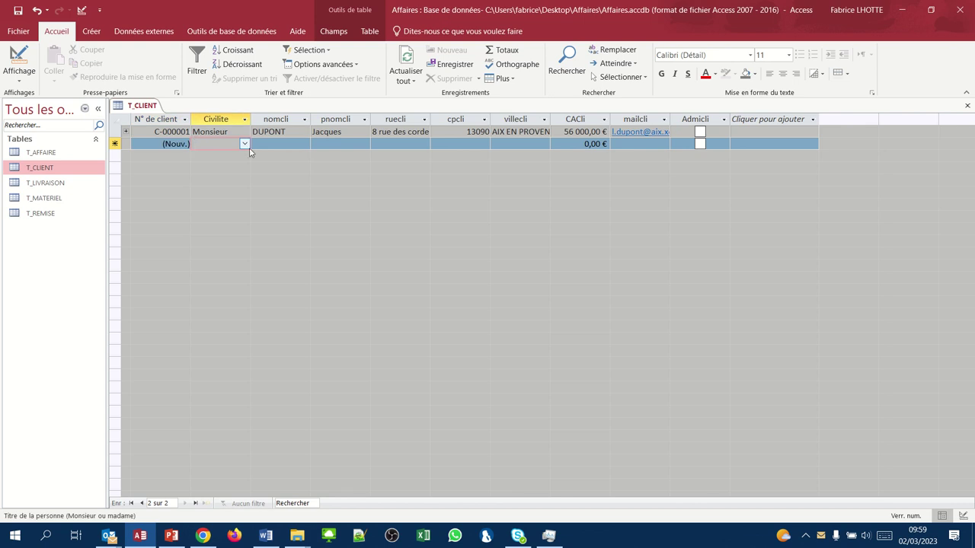
{"action": "left_click", "coordinate": [245, 144]}
{"action": "left_click", "coordinate": [232, 156]}
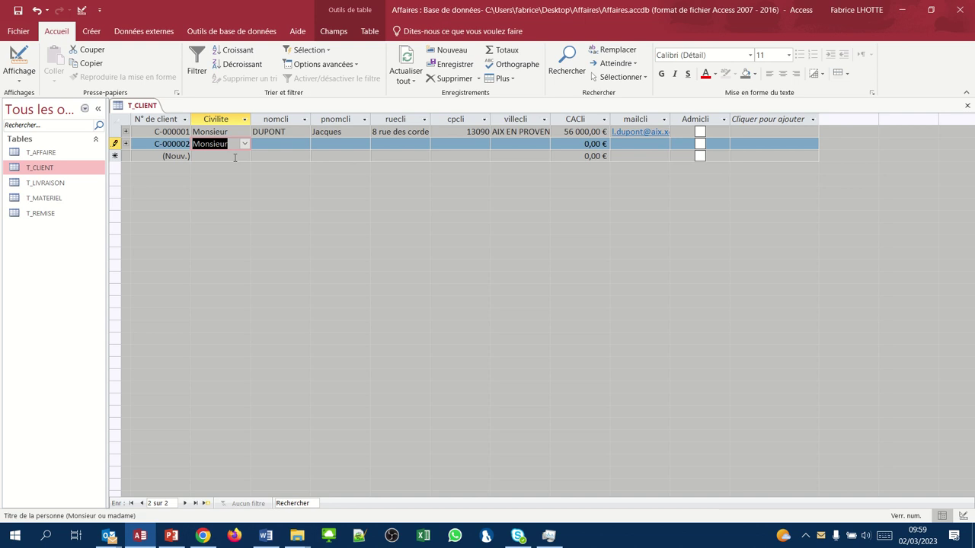
{"action": "key", "text": "Tab"}
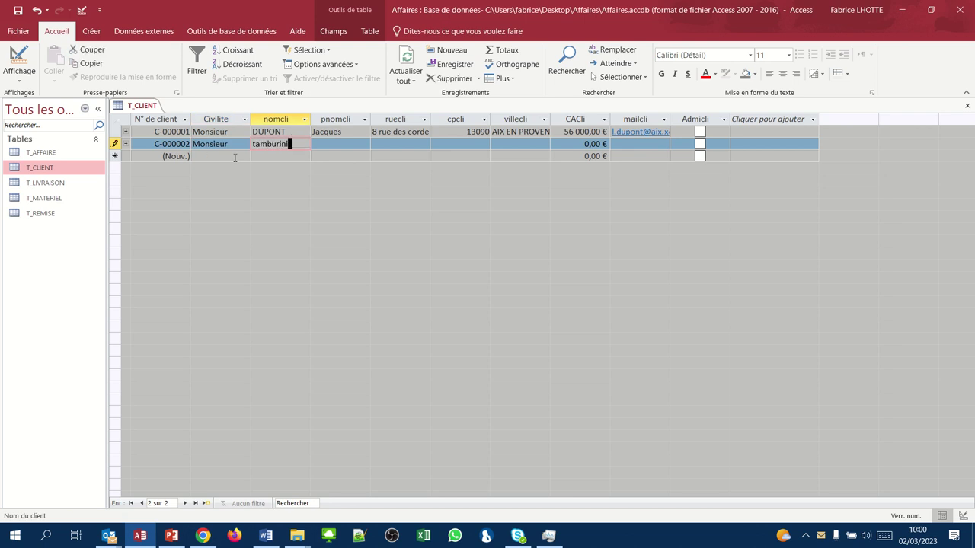
{"action": "key", "text": "Tab"}
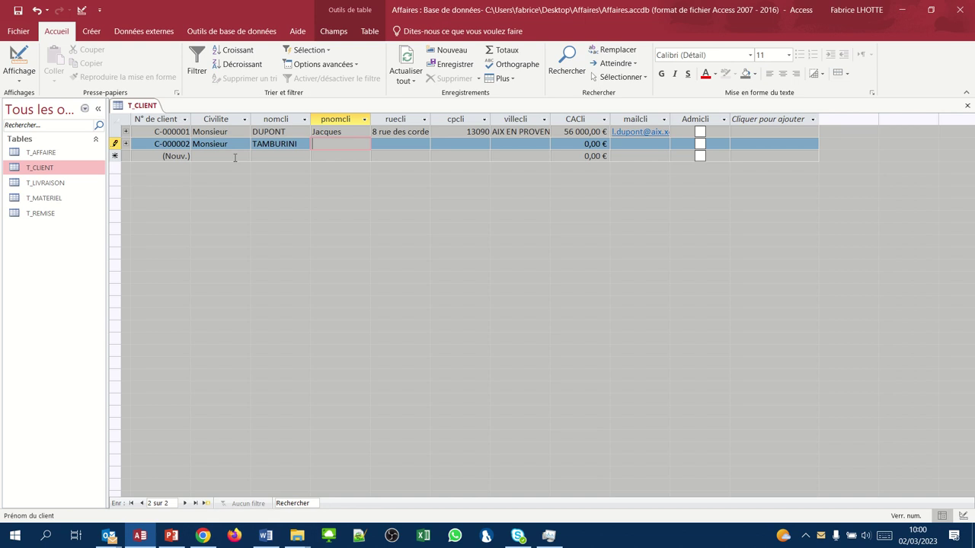
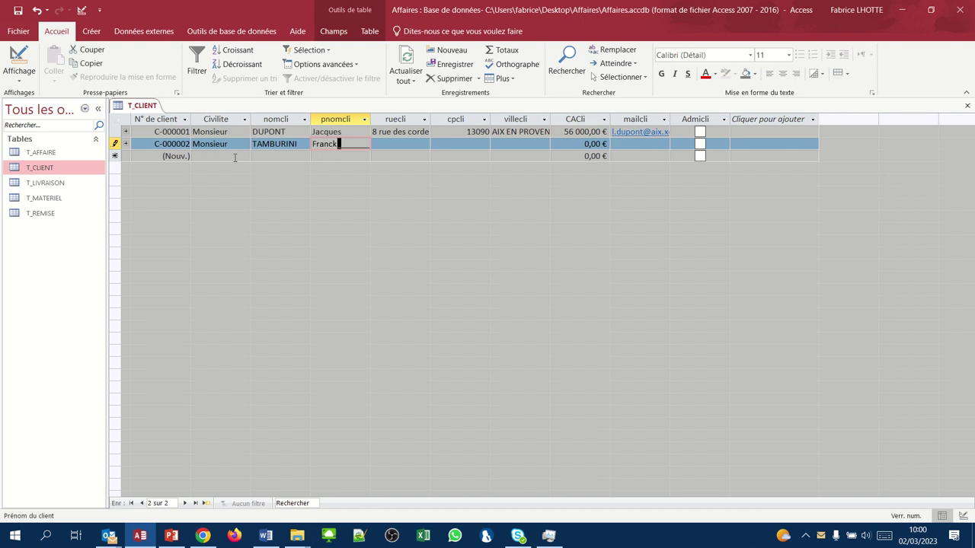
{"action": "key", "text": "Tab"}
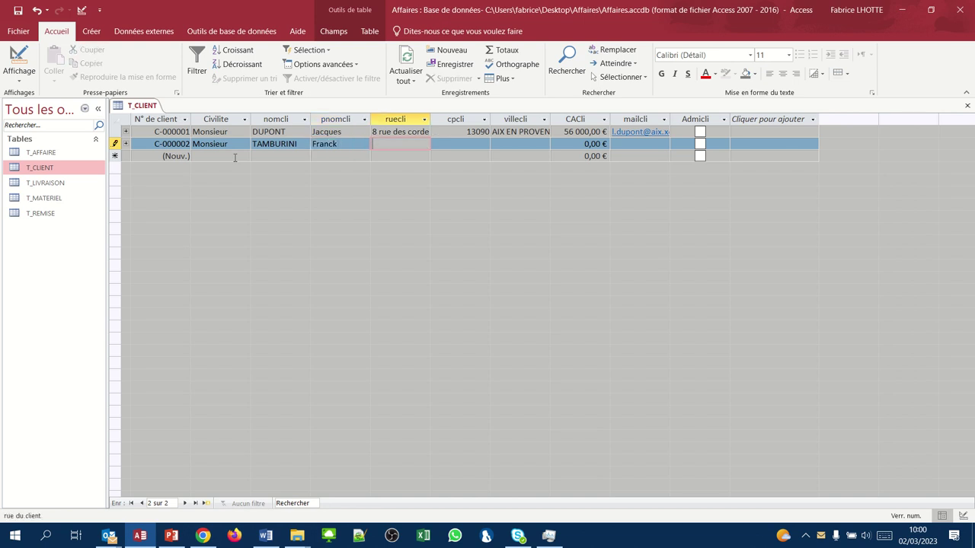
{"action": "type", "text": "boulevard"}
{"action": "type", "text": " de la lib"}
{"action": "type", "text": "erté"}
{"action": "key", "text": "Tab"}
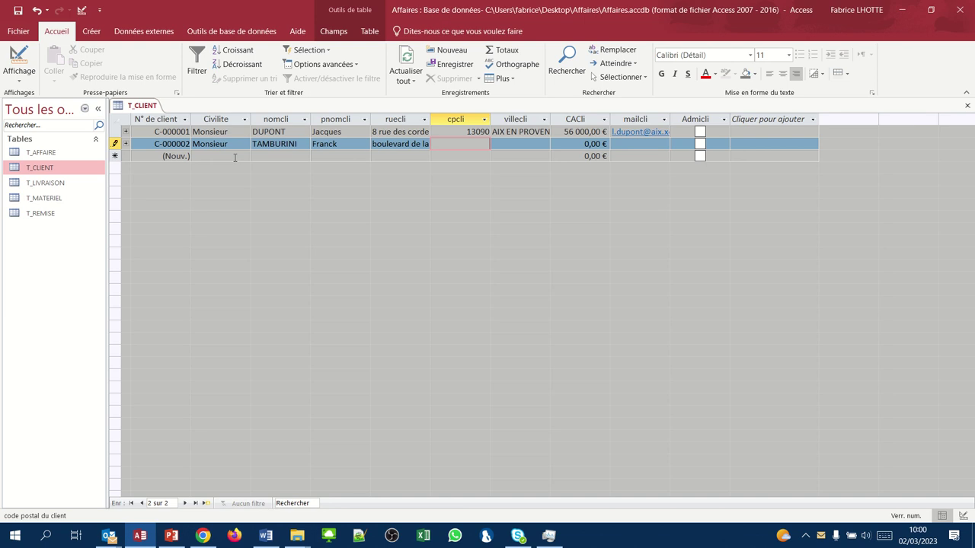
- Add postcode 13740, city saint-cannat, turnover 453000 and e-mail, flag as administration, and save
{"action": "type", "text": "13740"}
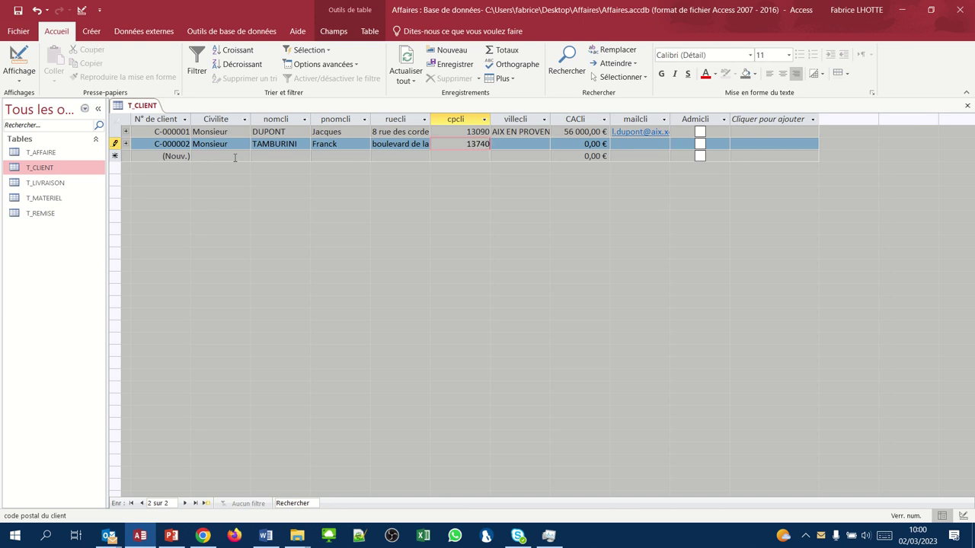
{"action": "key", "text": "Tab"}
{"action": "type", "text": "saint"}
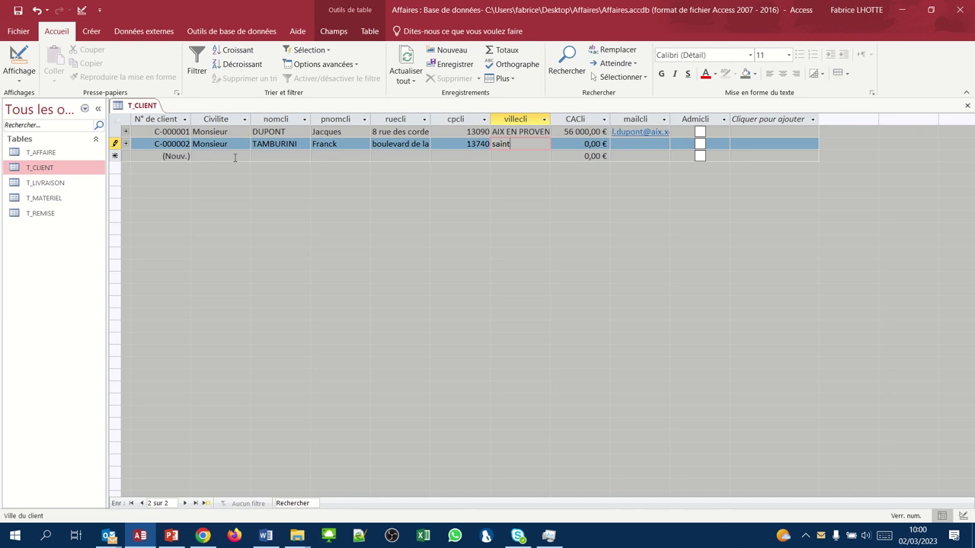
{"action": "type", "text": "-cannat"}
{"action": "key", "text": "Tab"}
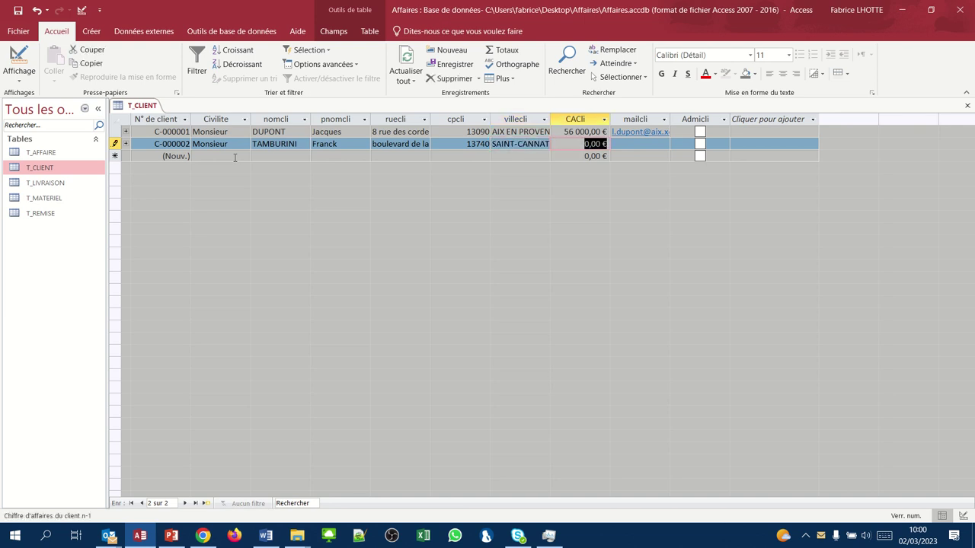
{"action": "type", "text": "453000"}
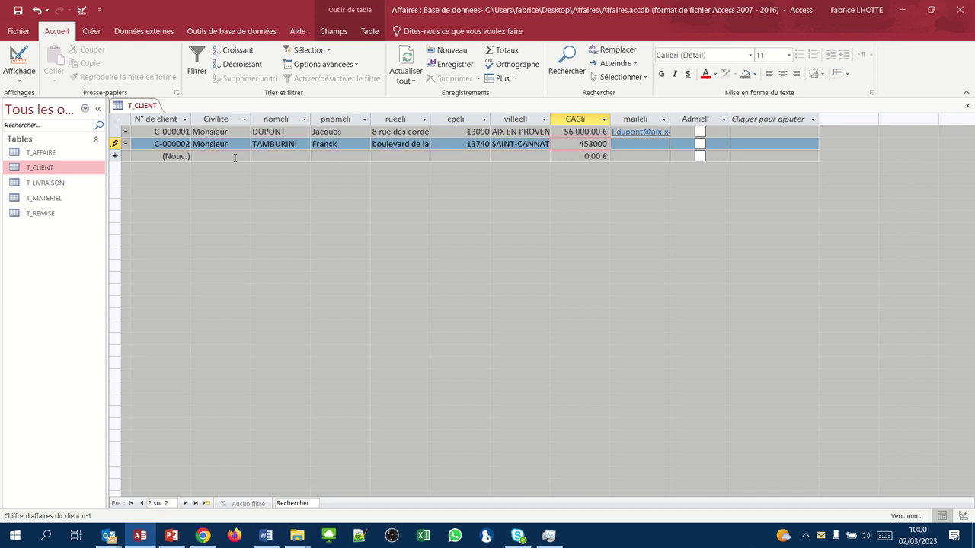
{"action": "key", "text": "Tab"}
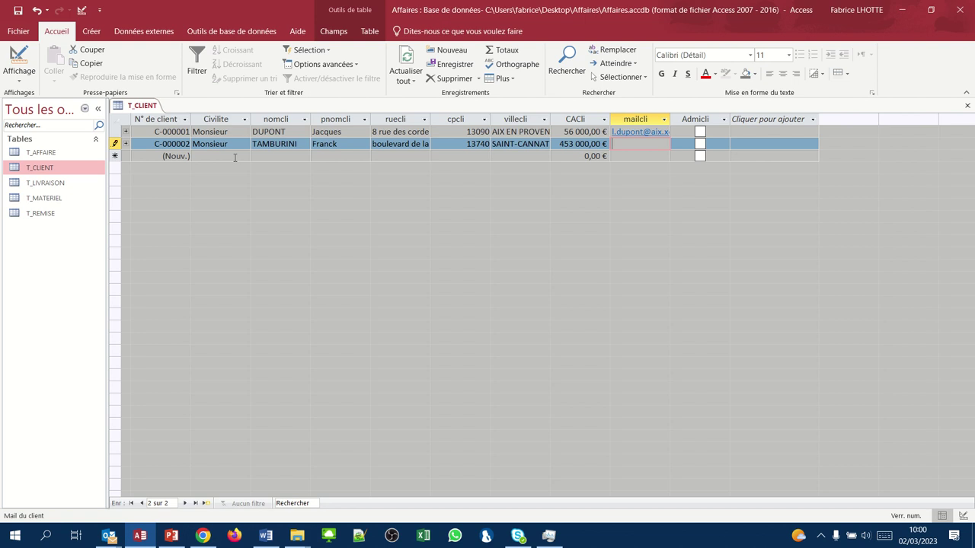
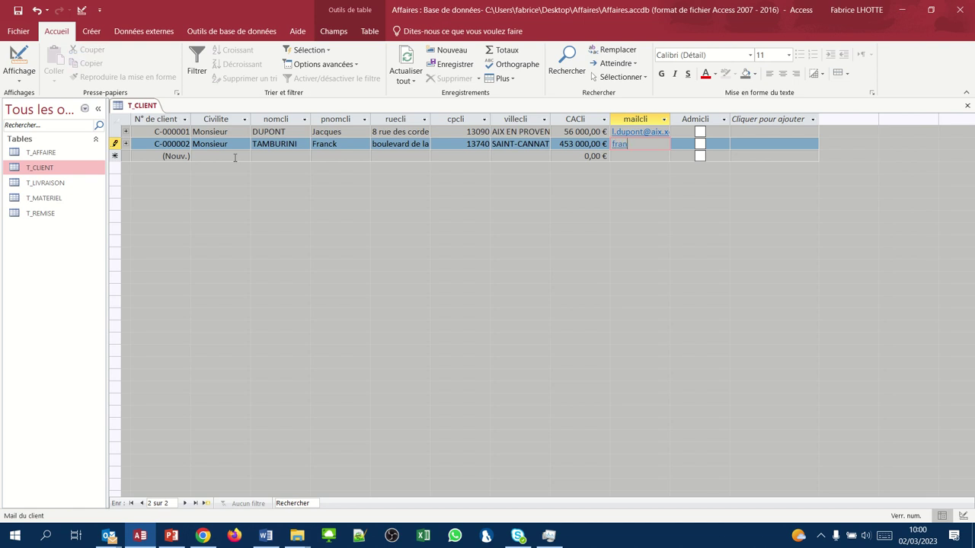
{"action": "key", "text": "Tab"}
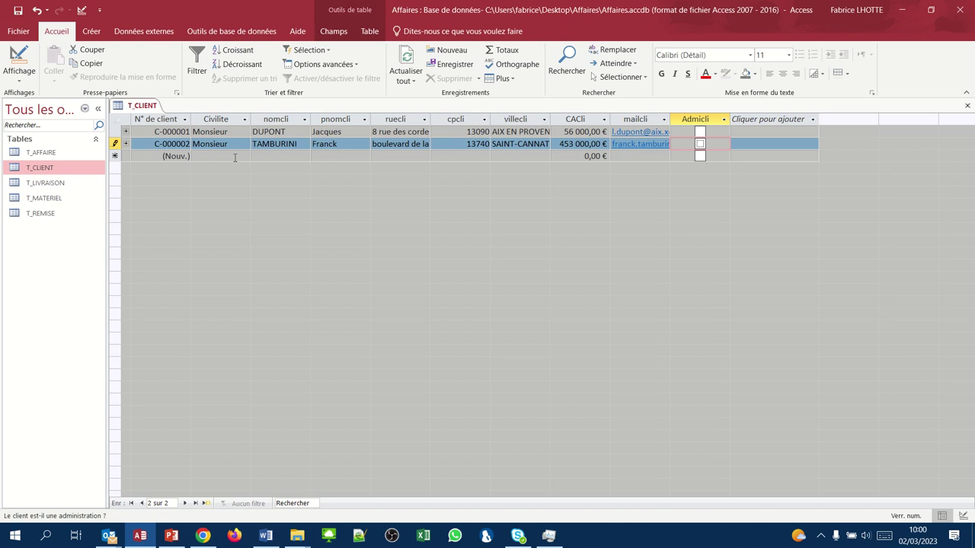
{"action": "key", "text": "space"}
{"action": "key", "text": "Tab"}
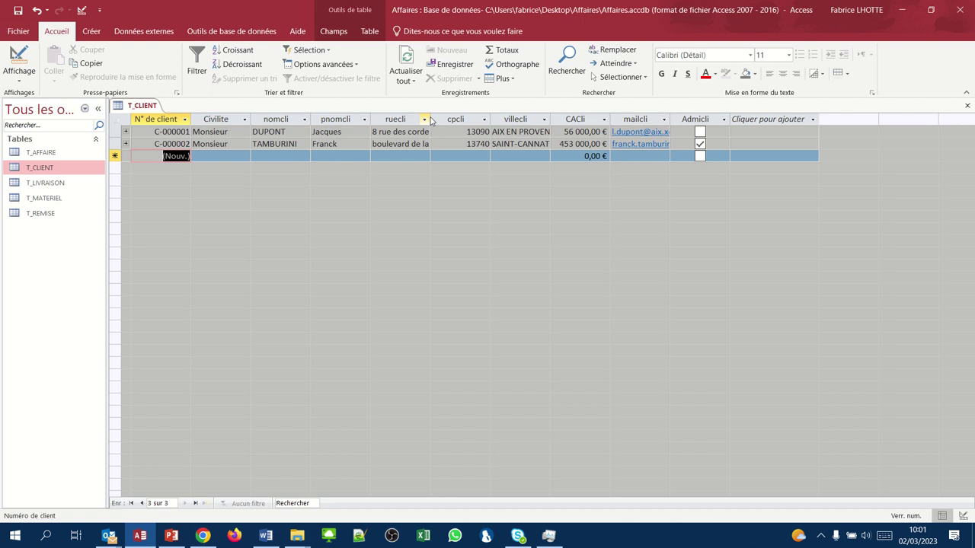
- Drag the ruecli, villecli and mailcli header borders wider to show full entries
{"action": "left_click_drag", "start_coordinate": [430, 116], "coordinate": [459, 115]}
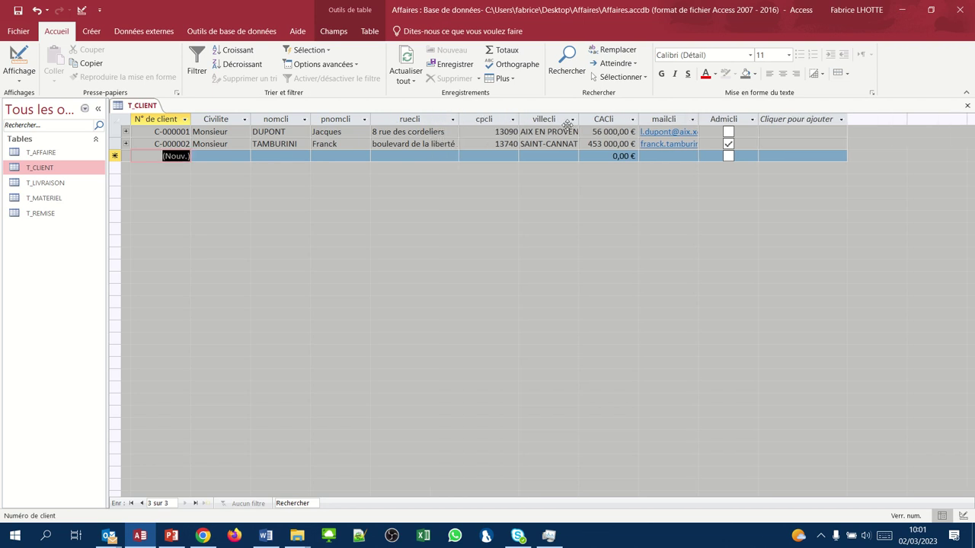
{"action": "left_click_drag", "start_coordinate": [578, 119], "coordinate": [592, 119]}
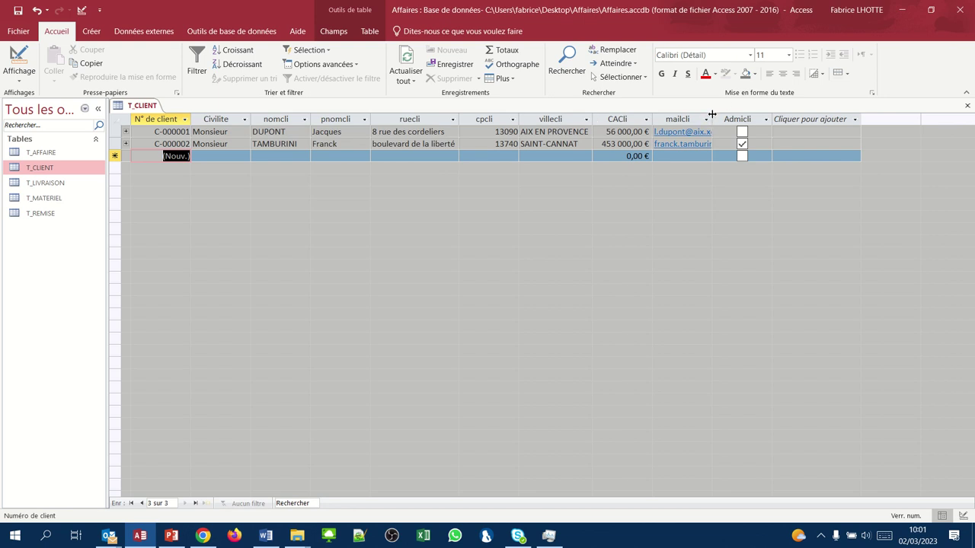
{"action": "left_click_drag", "start_coordinate": [712, 121], "coordinate": [771, 119]}
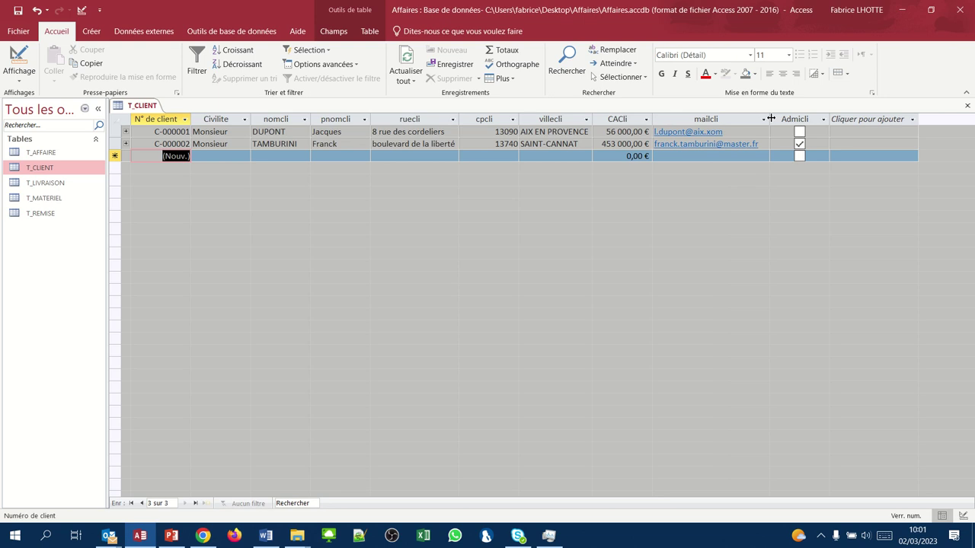
- Clear the invalid title entry and set the new client's title to Monsieur
{"action": "key", "text": "Tab"}
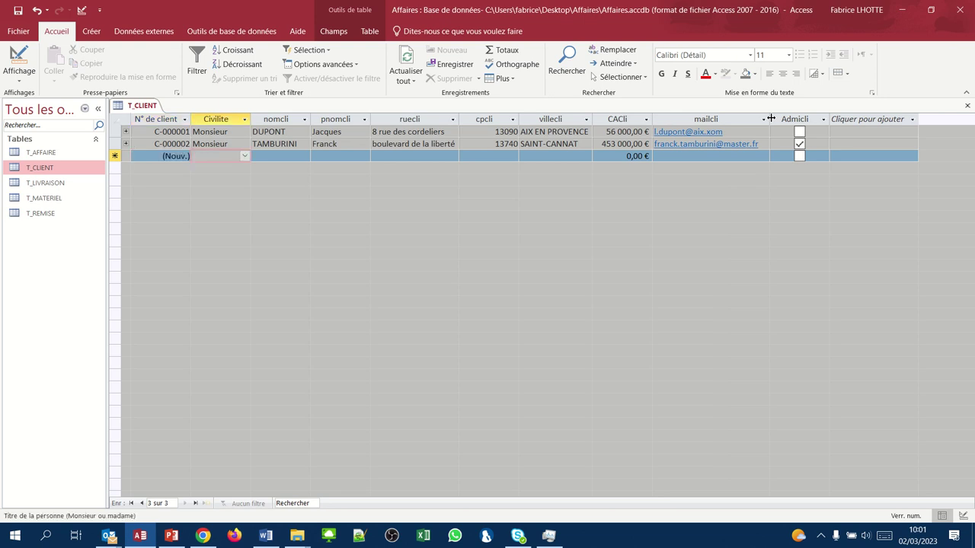
{"action": "type", "text": "Po"}
{"action": "type", "text": "itrier"}
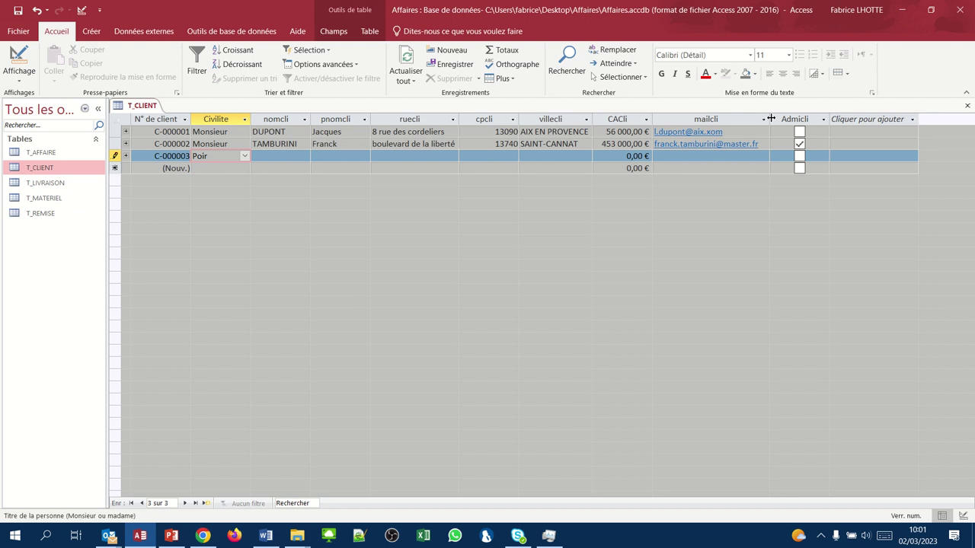
{"action": "key", "text": "Tab"}
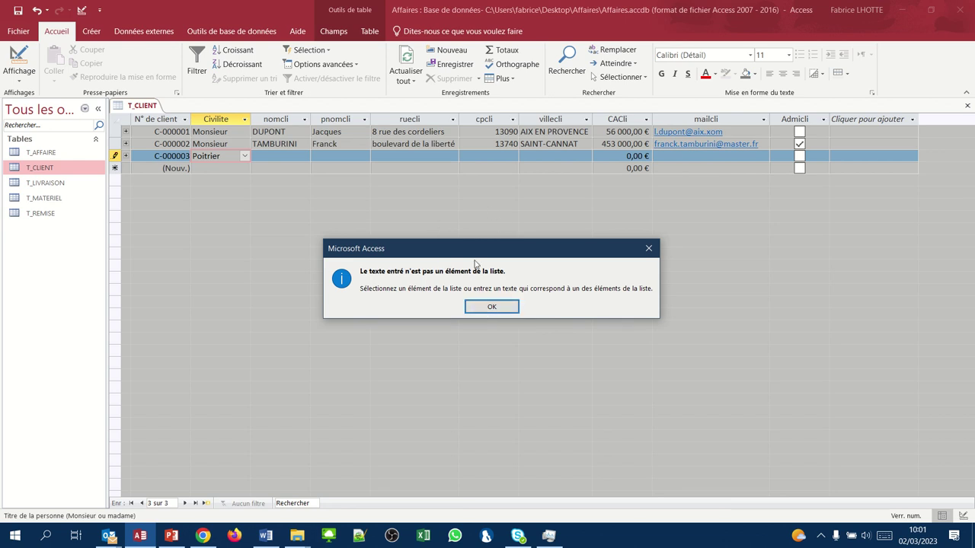
{"action": "left_click", "coordinate": [502, 304]}
{"action": "left_click", "coordinate": [481, 306]}
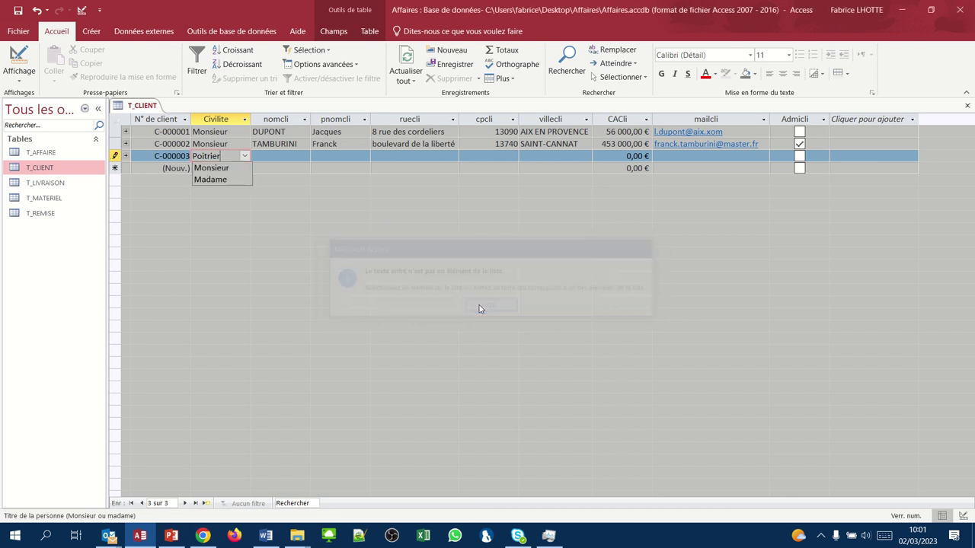
{"action": "left_click", "coordinate": [226, 170]}
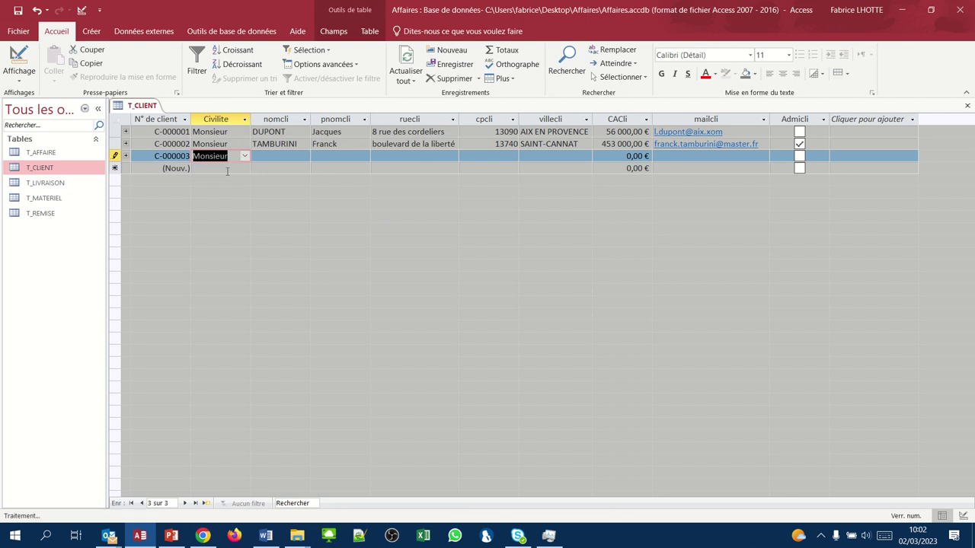
- Enter the third client's last name, first name and street address
{"action": "left_click", "coordinate": [277, 156]}
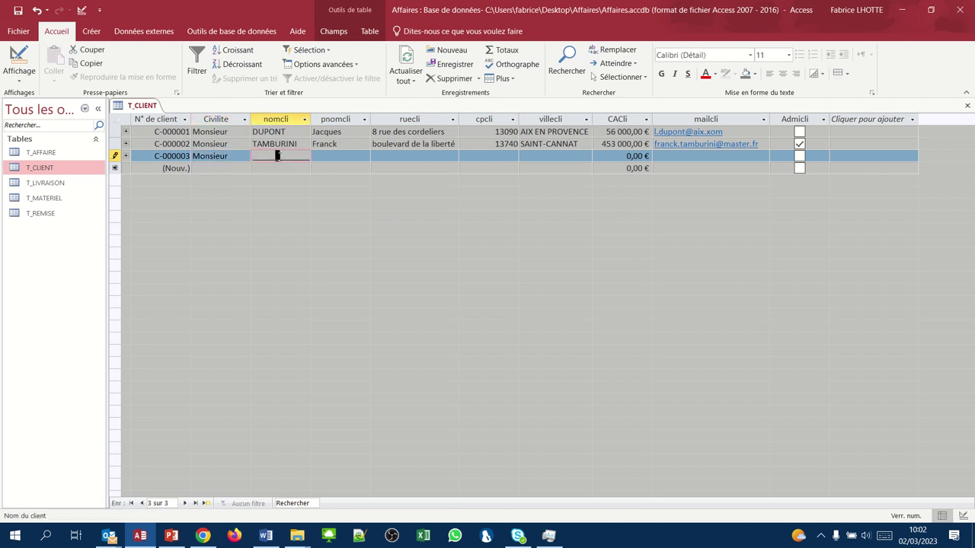
{"action": "type", "text": "poi"}
{"action": "key", "text": "BackSpace"}
{"action": "key", "text": "BackSpace"}
{"action": "key", "text": "BackSpace"}
{"action": "key", "text": "Tab"}
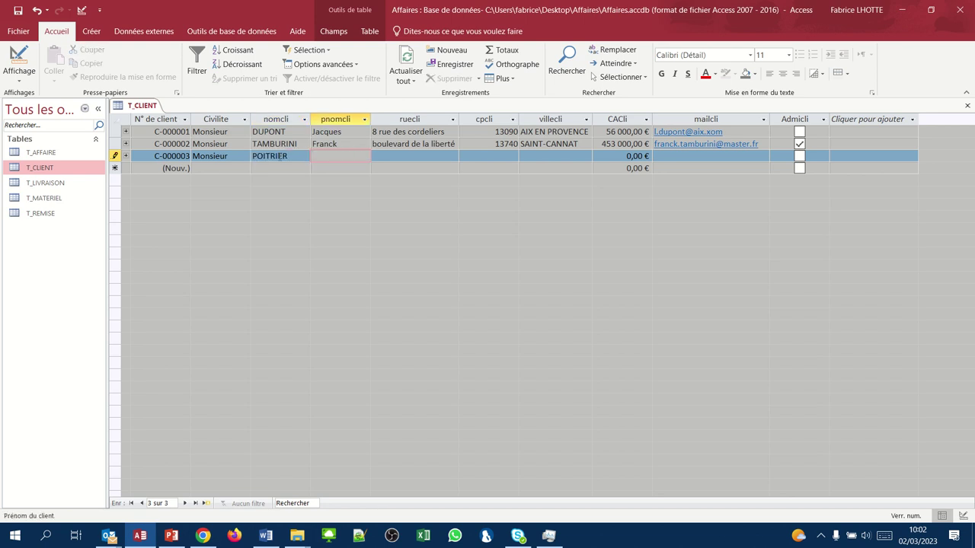
{"action": "key", "text": "Tab"}
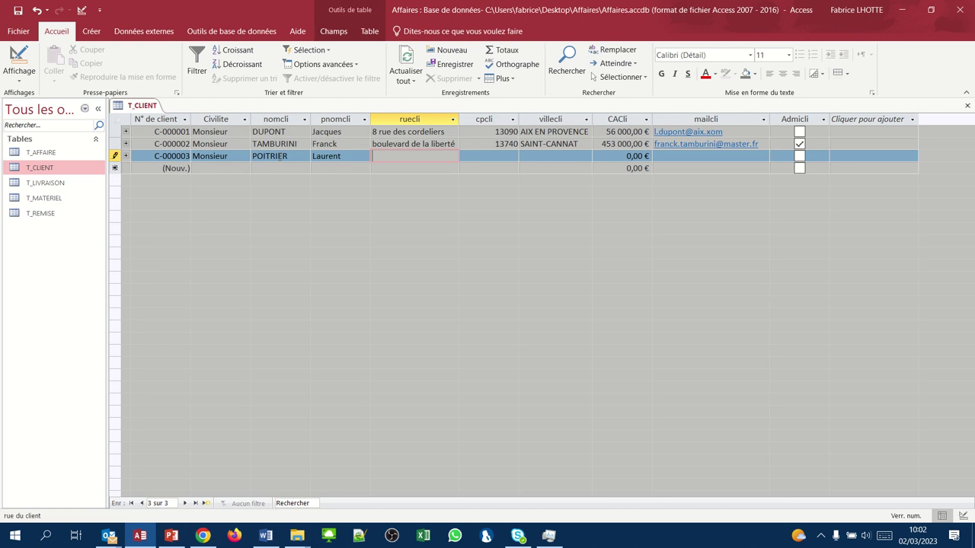
{"action": "type", "text": "chemin de valcros"}
{"action": "key", "text": "Tab"}
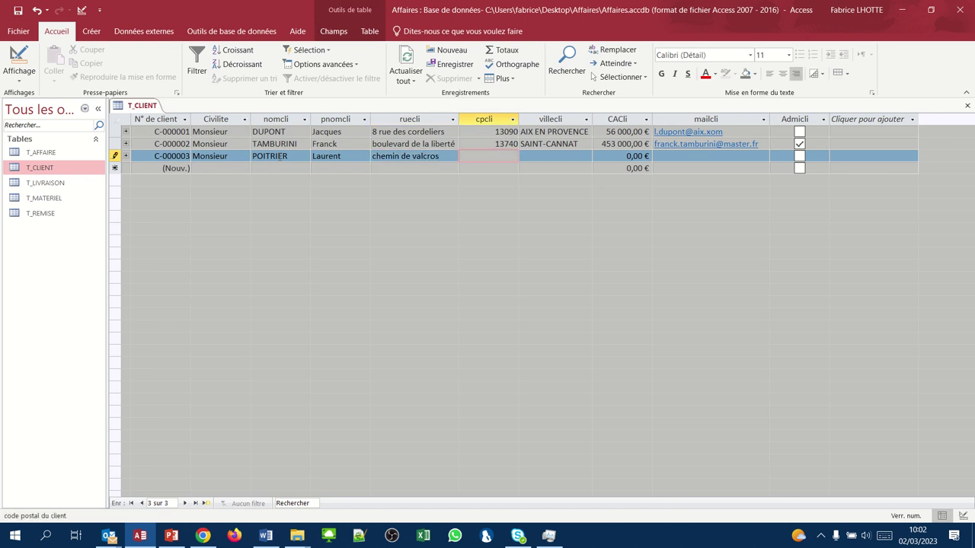
- Add postcode 13800, city Aix-les-milles, turnover 70000 and e-mail, then save C-000003
{"action": "type", "text": "13800"}
{"action": "key", "text": "Tab"}
{"action": "key", "text": "Tab"}
{"action": "type", "text": "A"}
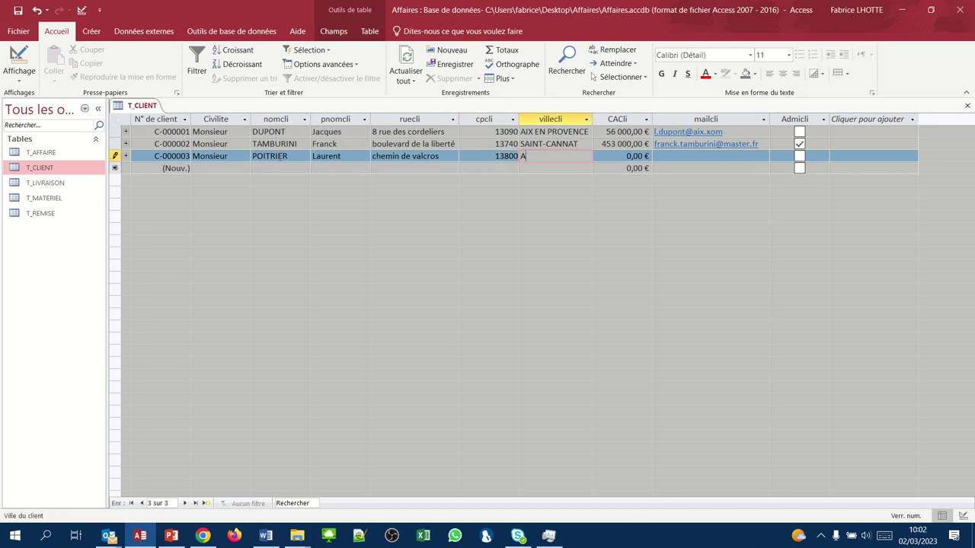
{"action": "type", "text": "ix-les-milles"}
{"action": "key", "text": "Tab"}
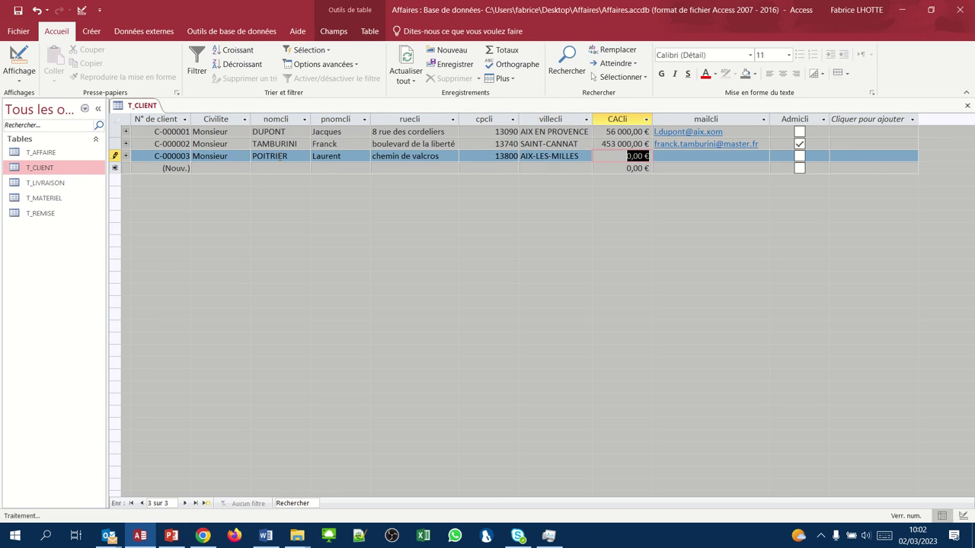
{"action": "type", "text": "70000"}
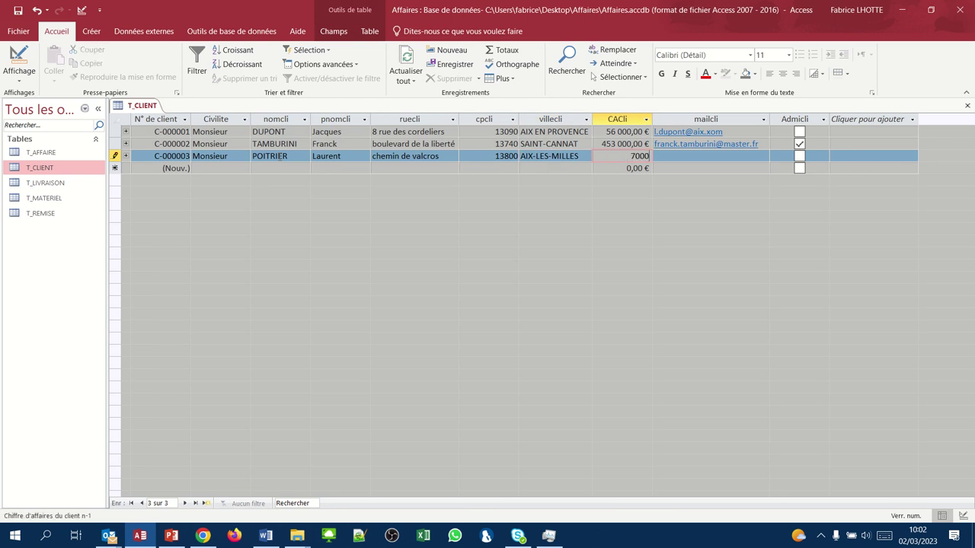
{"action": "key", "text": "Tab"}
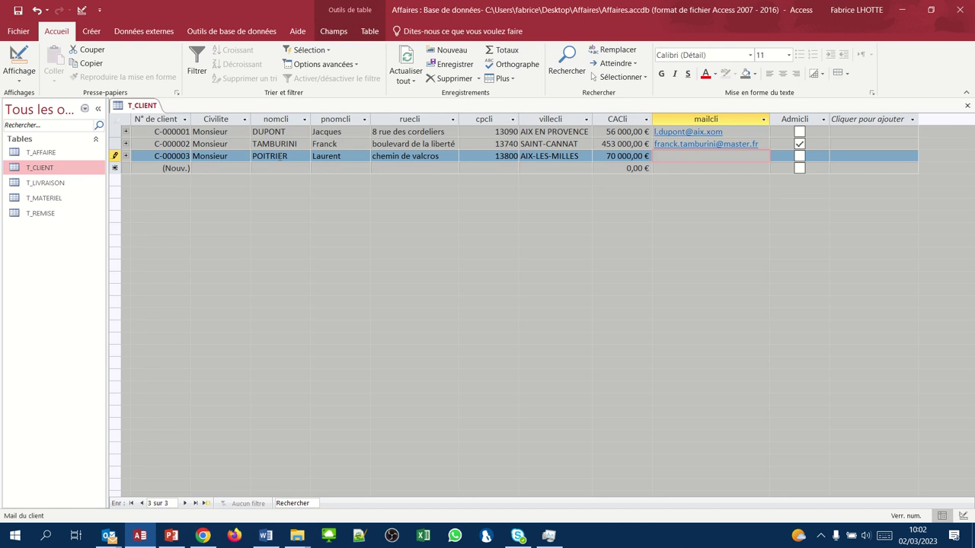
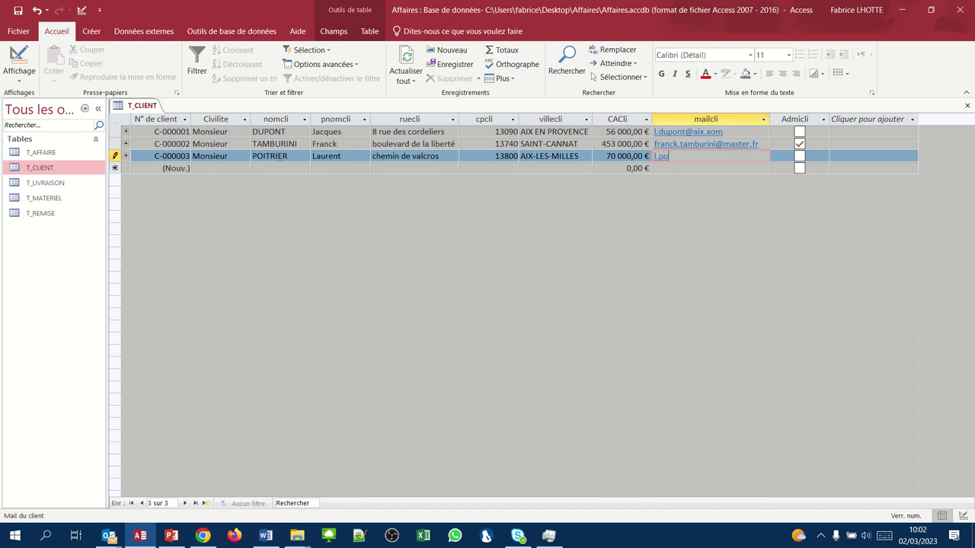
{"action": "key", "text": "Tab"}
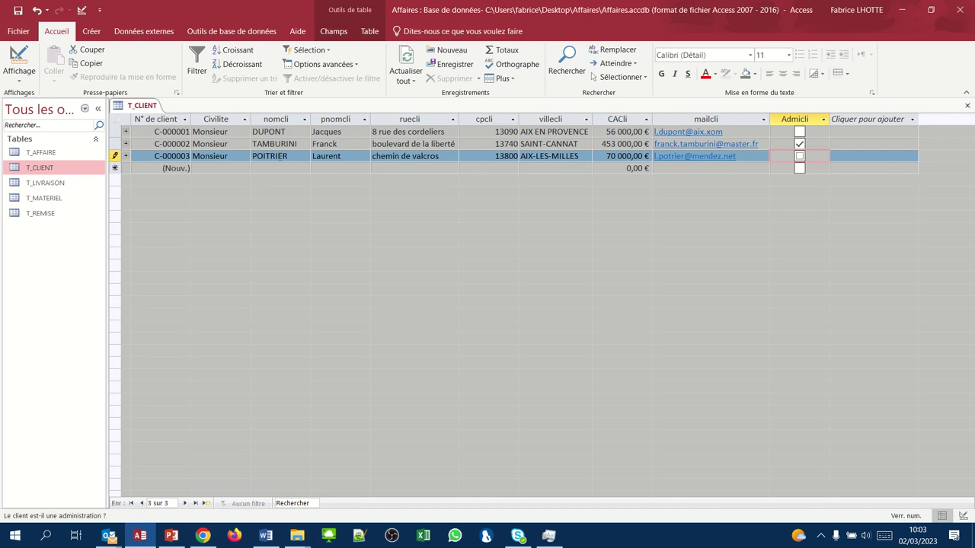
{"action": "key", "text": "Tab"}
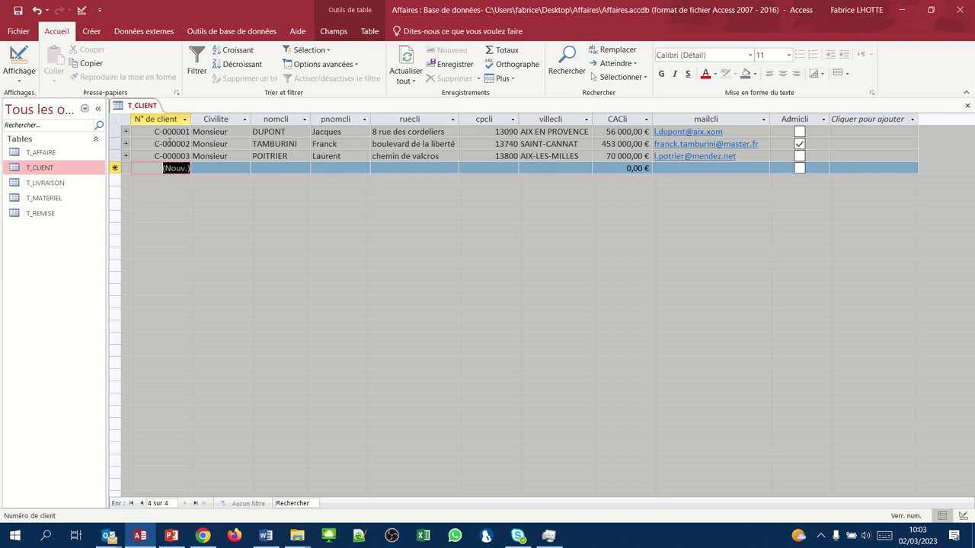
- Start client C-000004 as Monsieur with the client's last name, first name and street
{"action": "key", "text": "Tab"}
{"action": "left_click", "coordinate": [245, 169]}
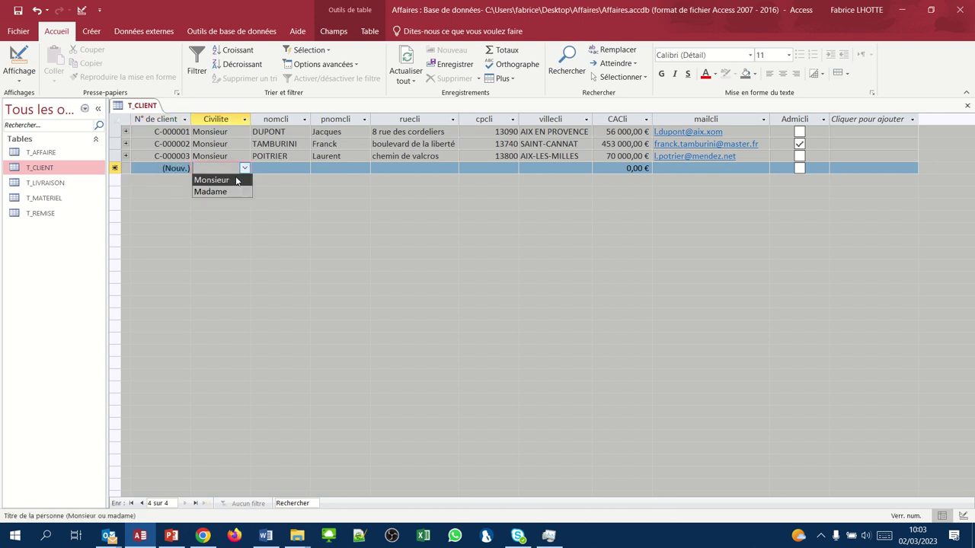
{"action": "left_click", "coordinate": [236, 180]}
{"action": "left_click", "coordinate": [273, 167]}
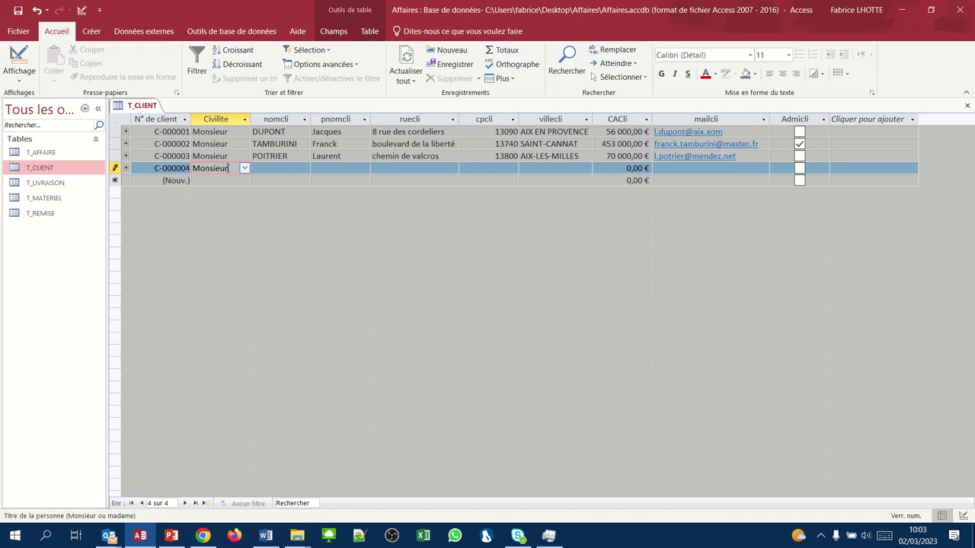
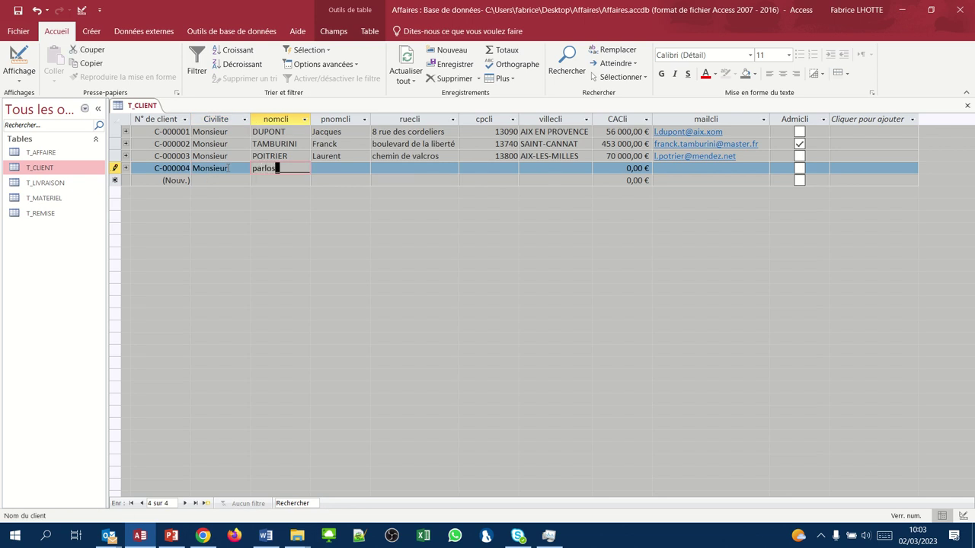
{"action": "key", "text": "Tab"}
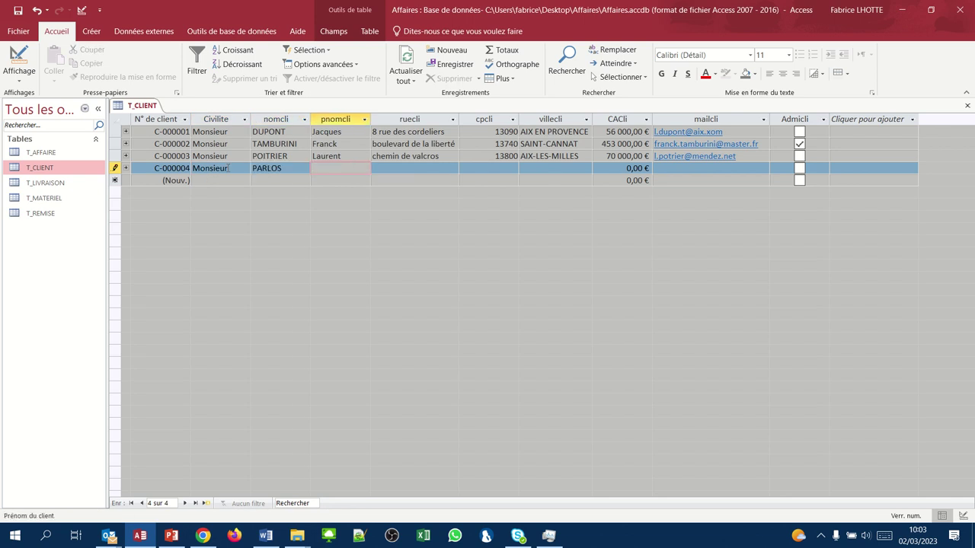
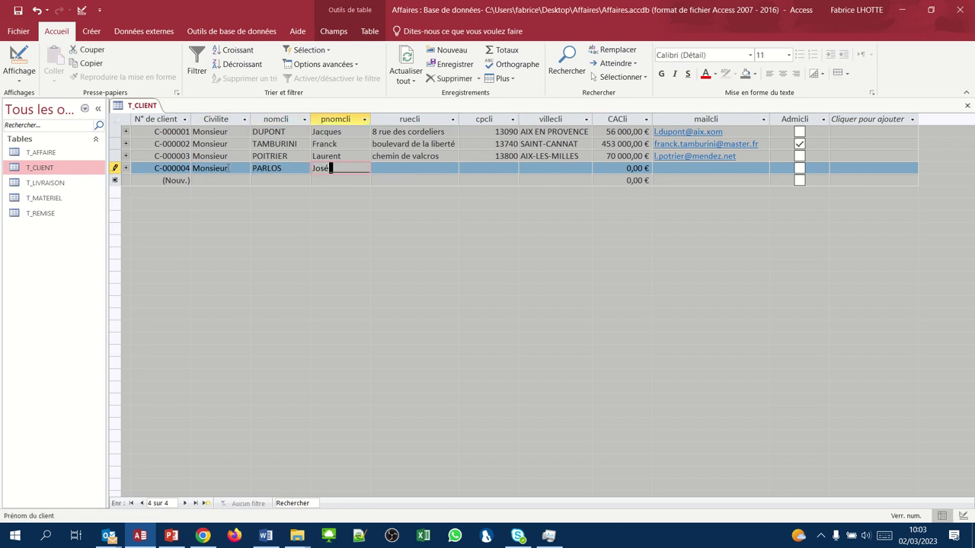
{"action": "key", "text": "Tab"}
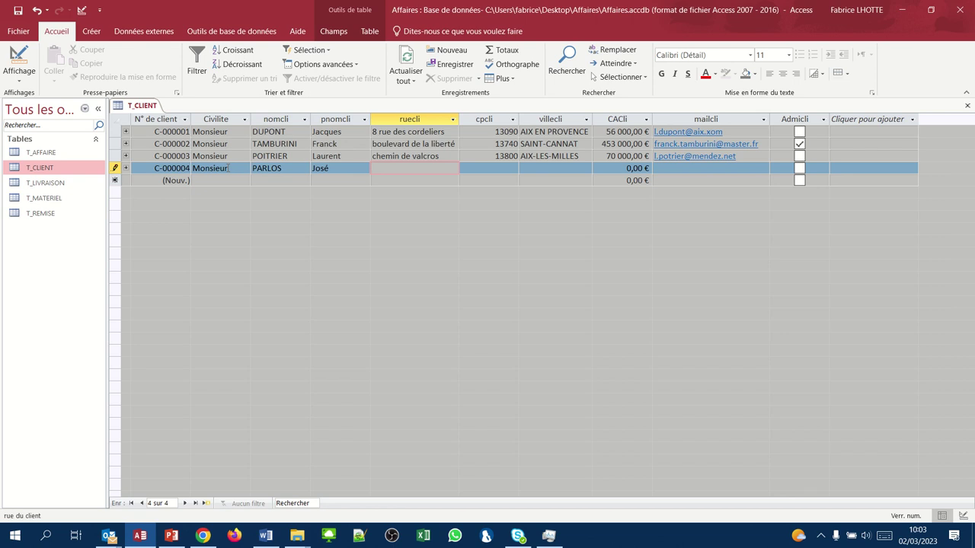
{"action": "type", "text": "chemin de la bigotte"}
{"action": "key", "text": "Tab"}
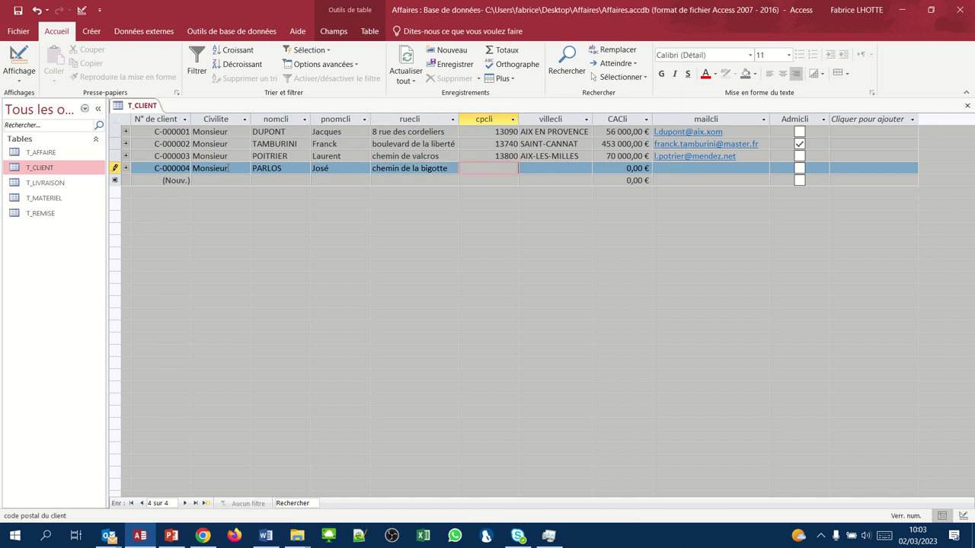
- Add postcode 13006, city marseille, turnover 200000 and e-mail, flag as administration, and save
{"action": "type", "text": "13006"}
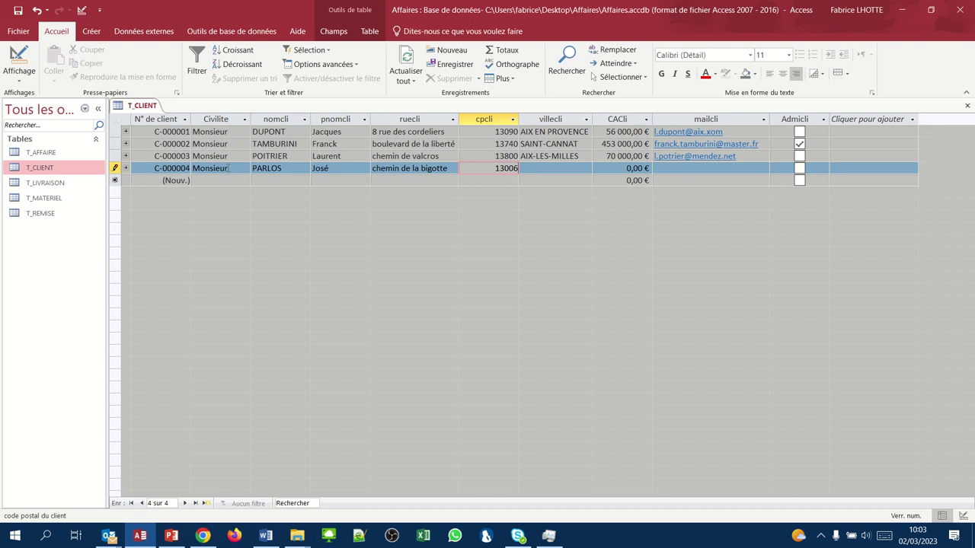
{"action": "key", "text": "Tab"}
{"action": "type", "text": "mar"}
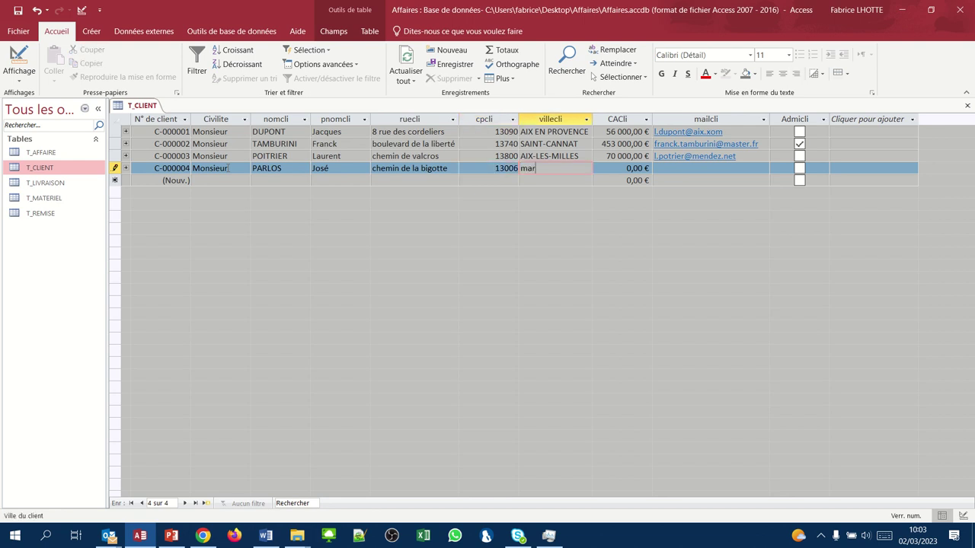
{"action": "type", "text": "seille"}
{"action": "key", "text": "Tab"}
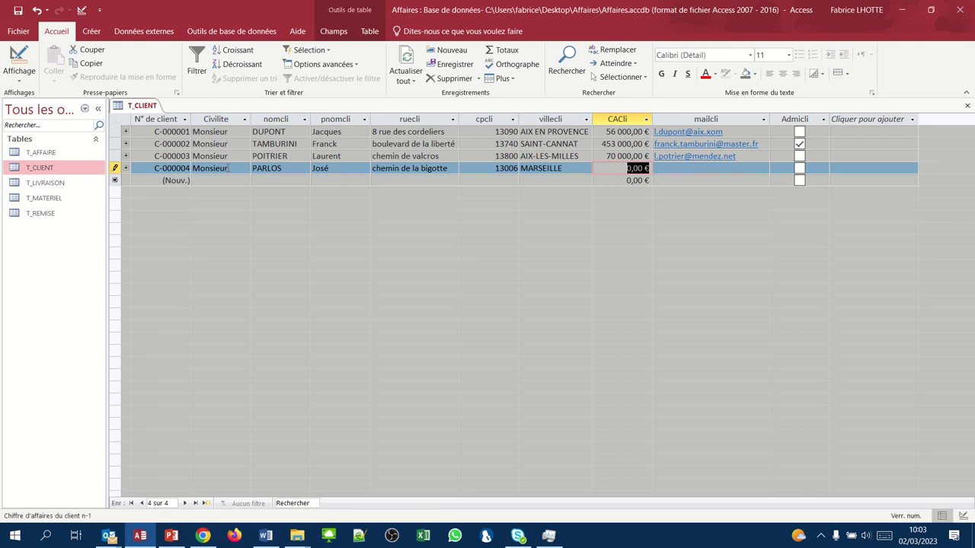
{"action": "type", "text": "2"}
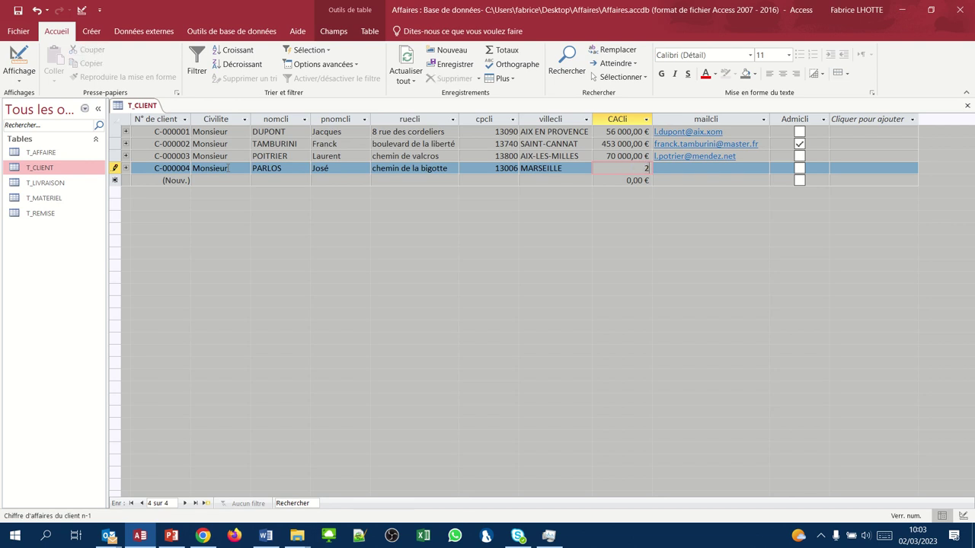
{"action": "type", "text": "00000"}
{"action": "key", "text": "Tab"}
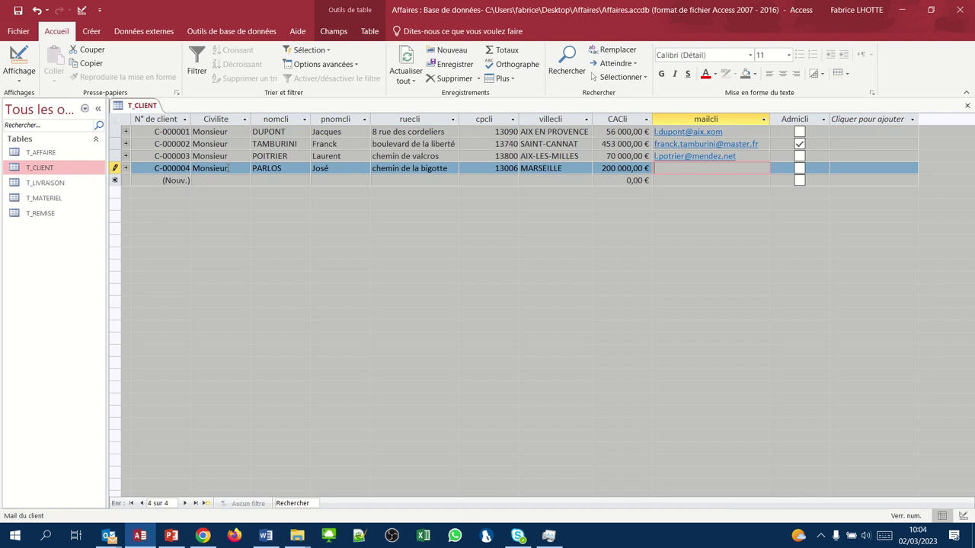
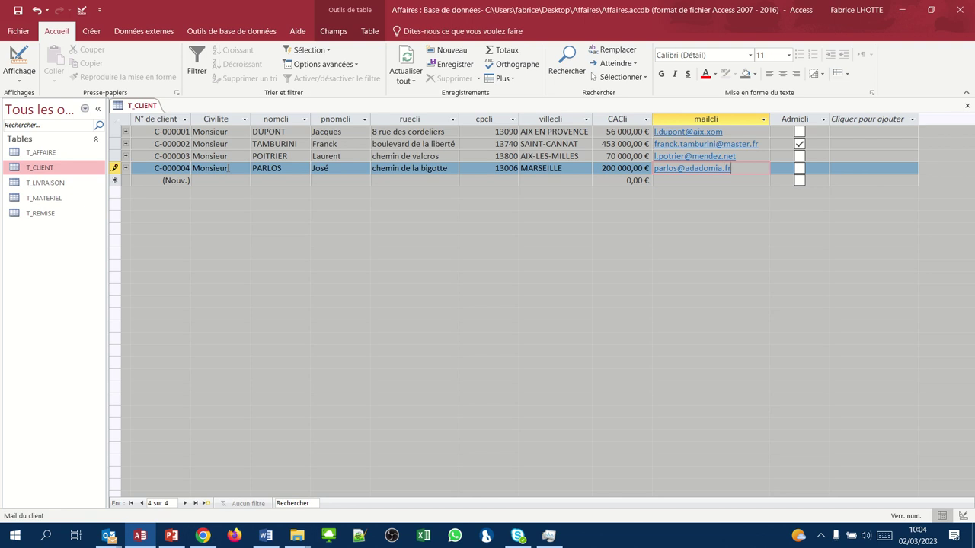
{"action": "key", "text": "Tab"}
{"action": "key", "text": "space"}
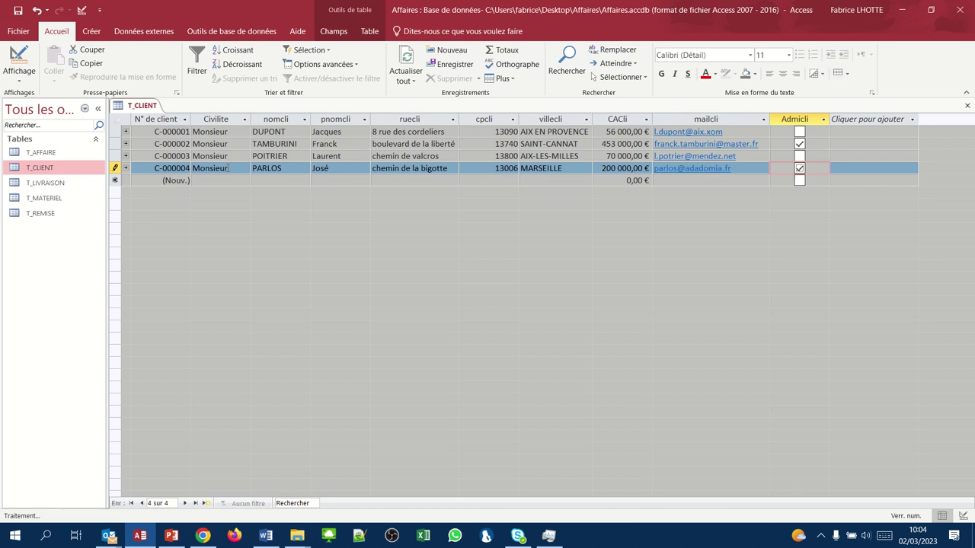
{"action": "key", "text": "Tab"}
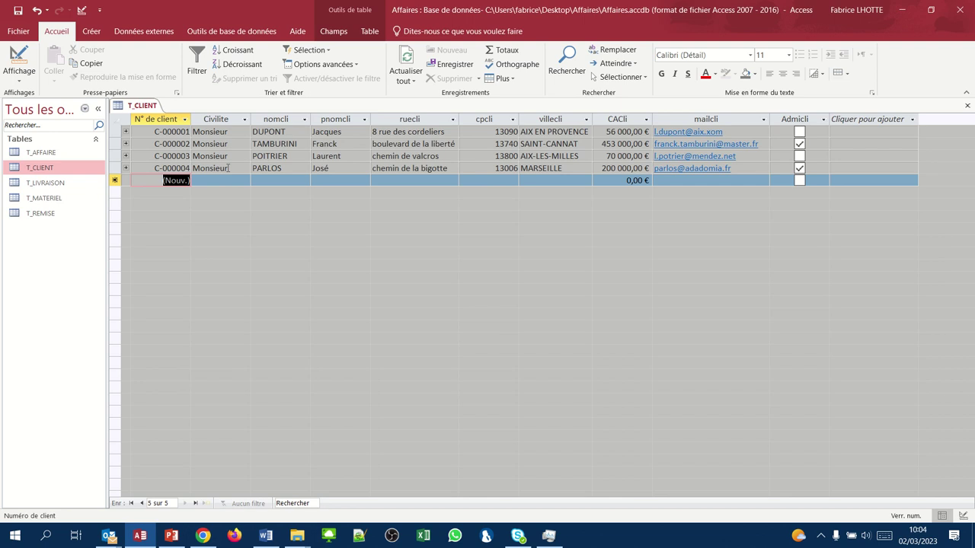
- Start client C-000005 as Monsieur (M) with the client's last name, first name and street
{"action": "key", "text": "Tab"}
{"action": "type", "text": "M"}
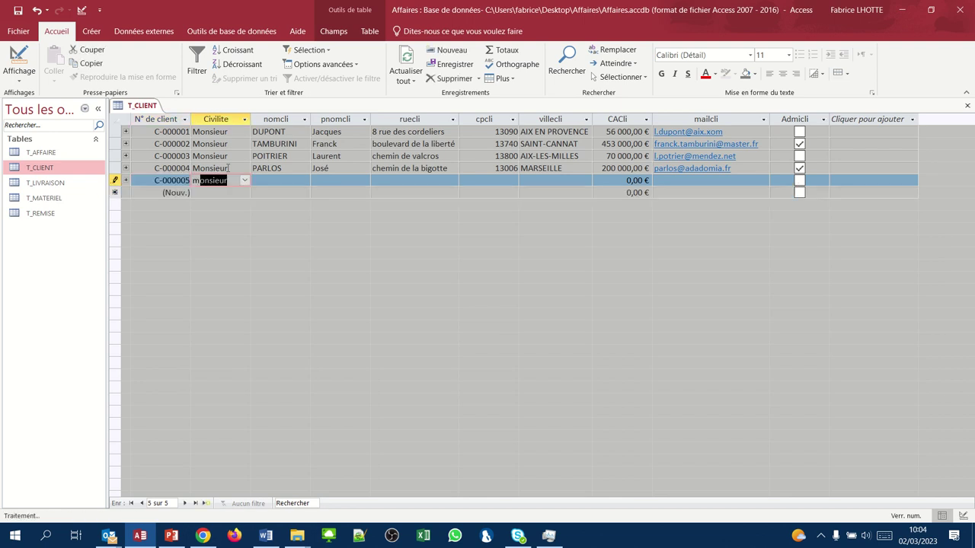
{"action": "key", "text": "Tab"}
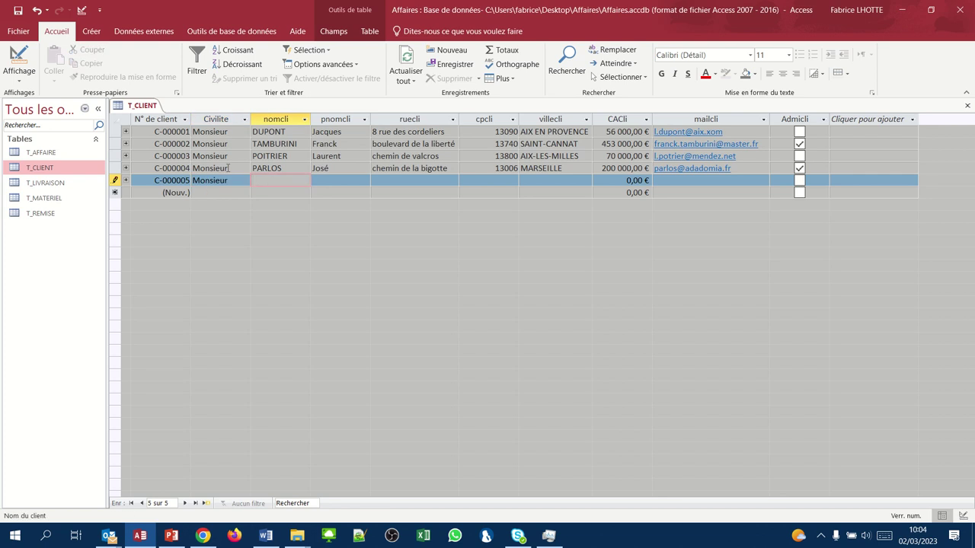
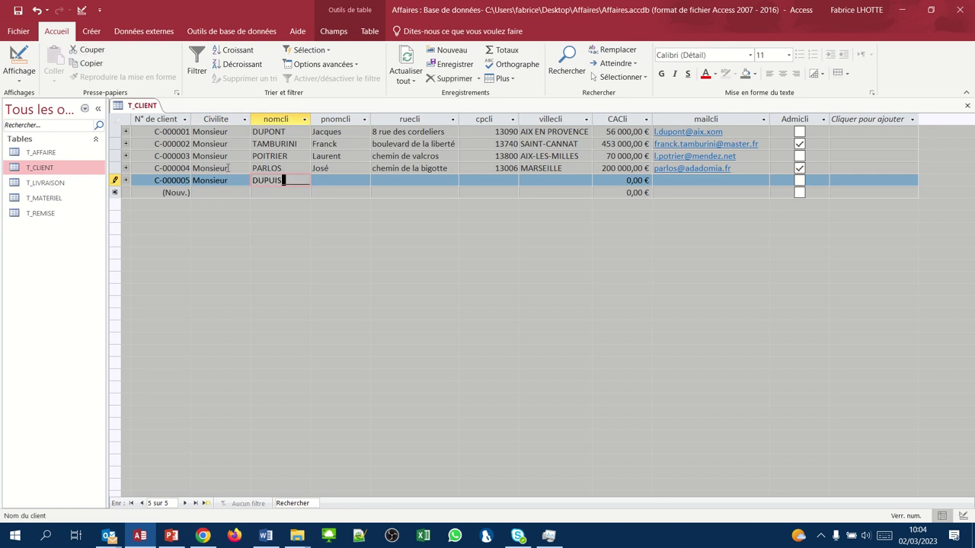
{"action": "key", "text": "Tab"}
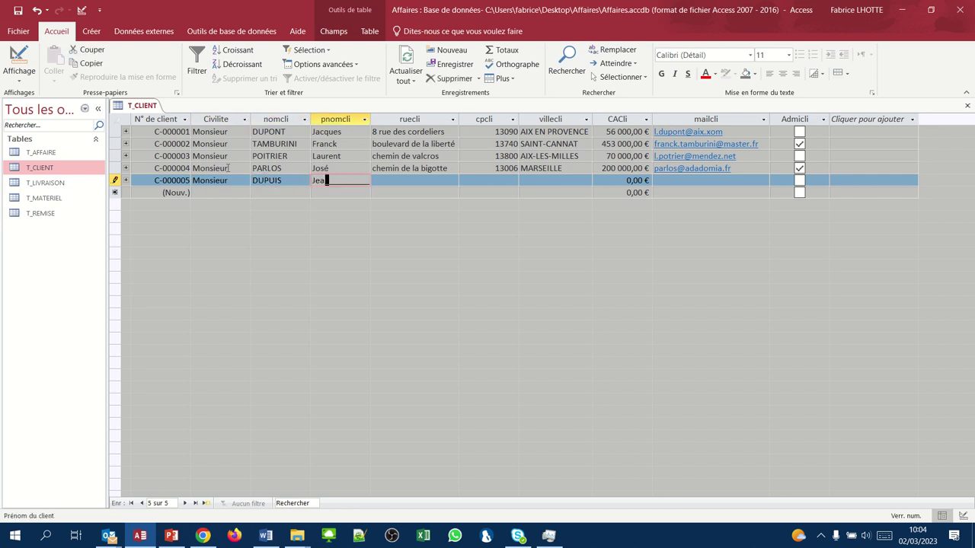
{"action": "key", "text": "Tab"}
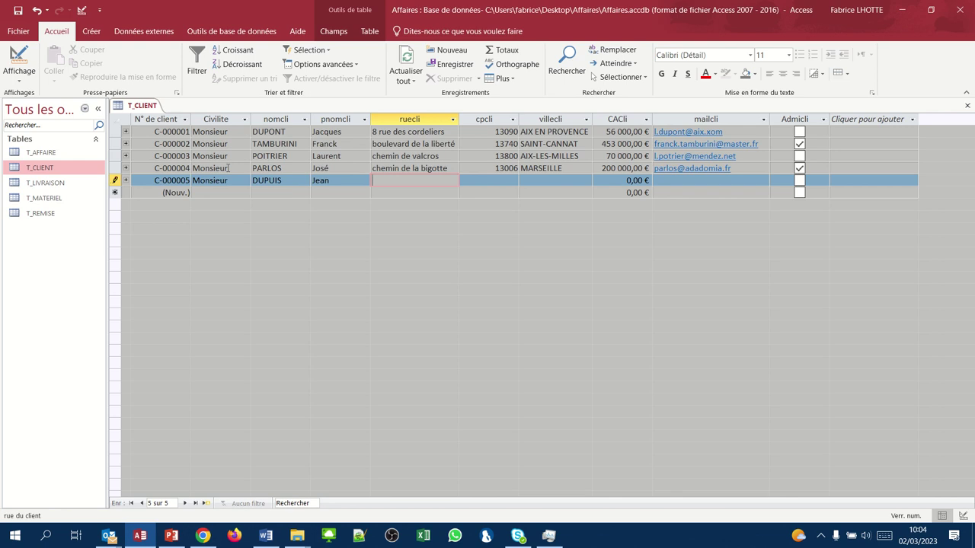
{"action": "type", "text": "rue du bois nouveau"}
{"action": "key", "text": "Tab"}
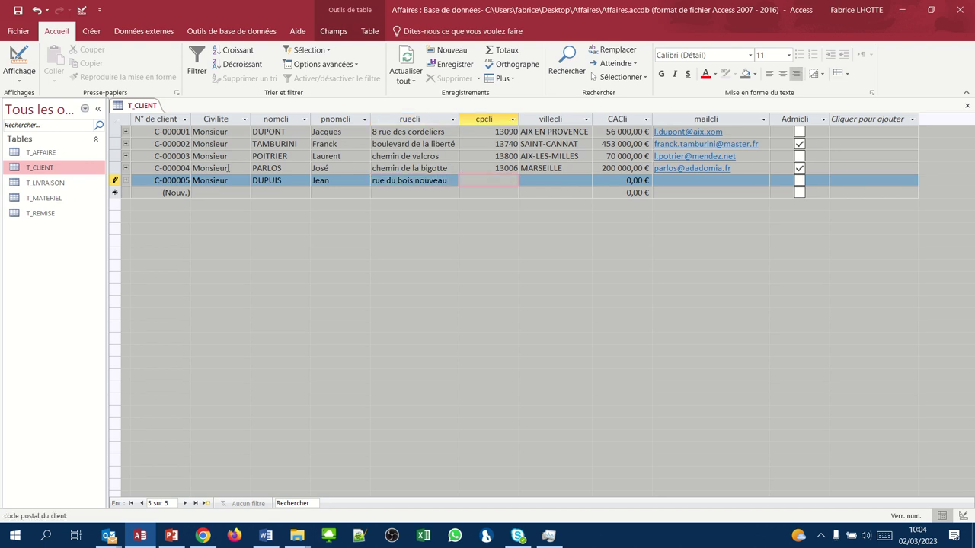
- Add postcode 13100, city aix-en-provence, turnover 985000 and e-mail, leave unflagged, and save
{"action": "type", "text": "13100"}
{"action": "key", "text": "Tab"}
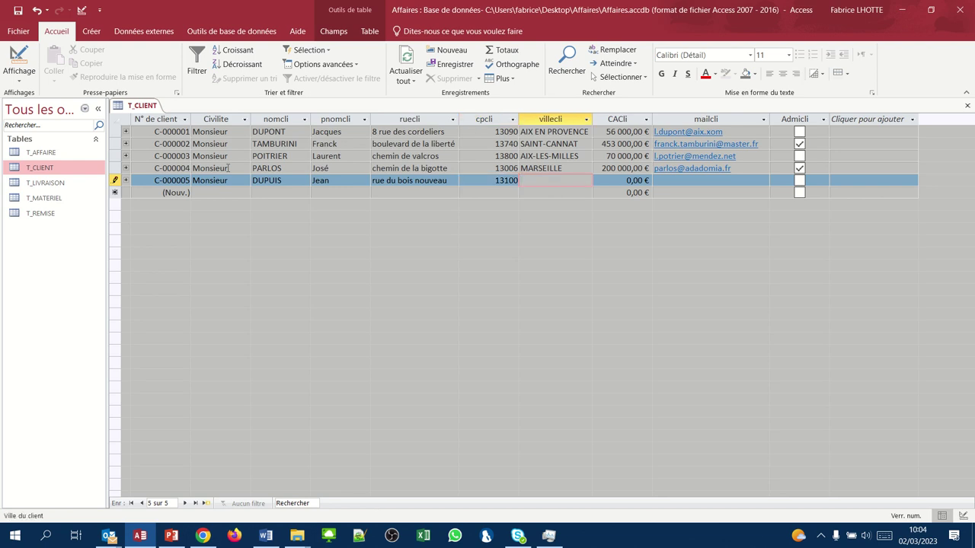
{"action": "type", "text": "aix-en-provence"}
{"action": "key", "text": "Tab"}
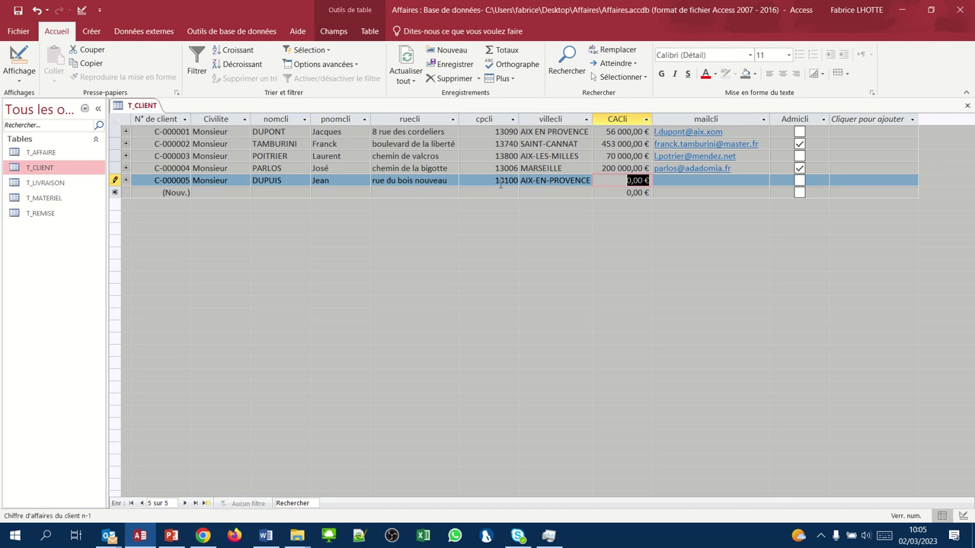
{"action": "type", "text": "985000"}
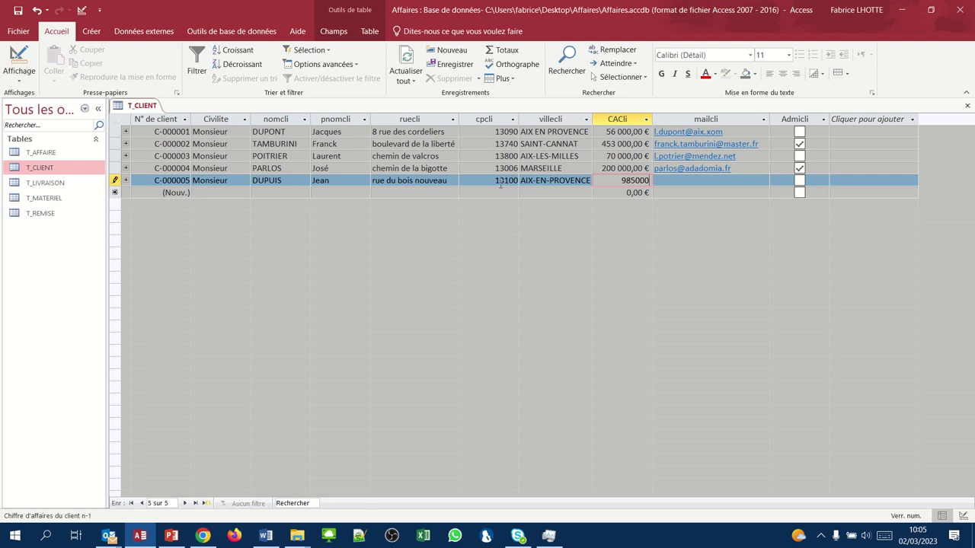
{"action": "key", "text": "Tab"}
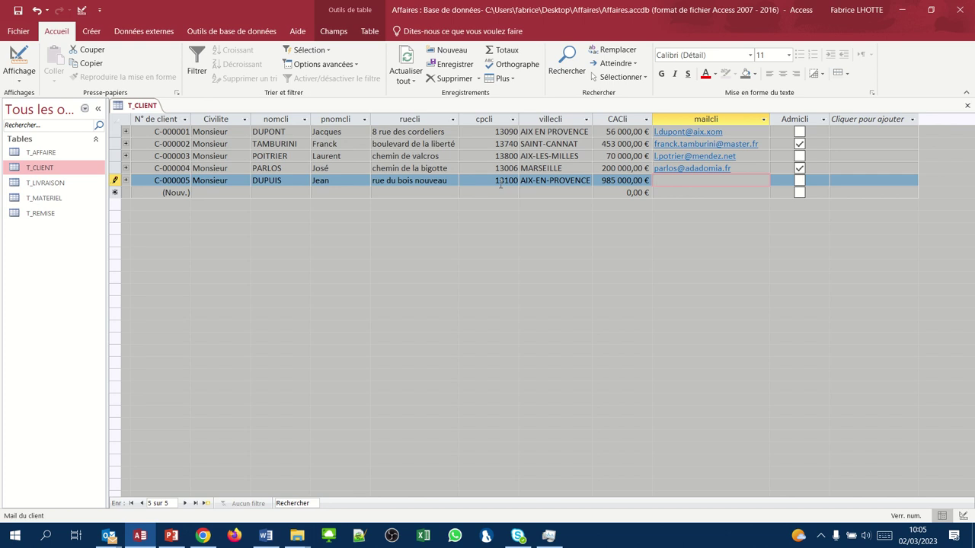
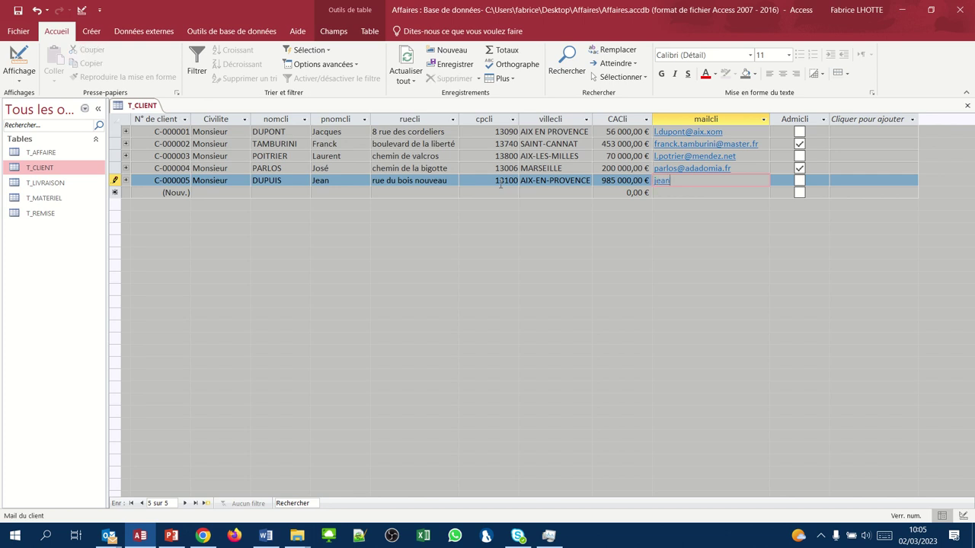
{"action": "key", "text": "Tab"}
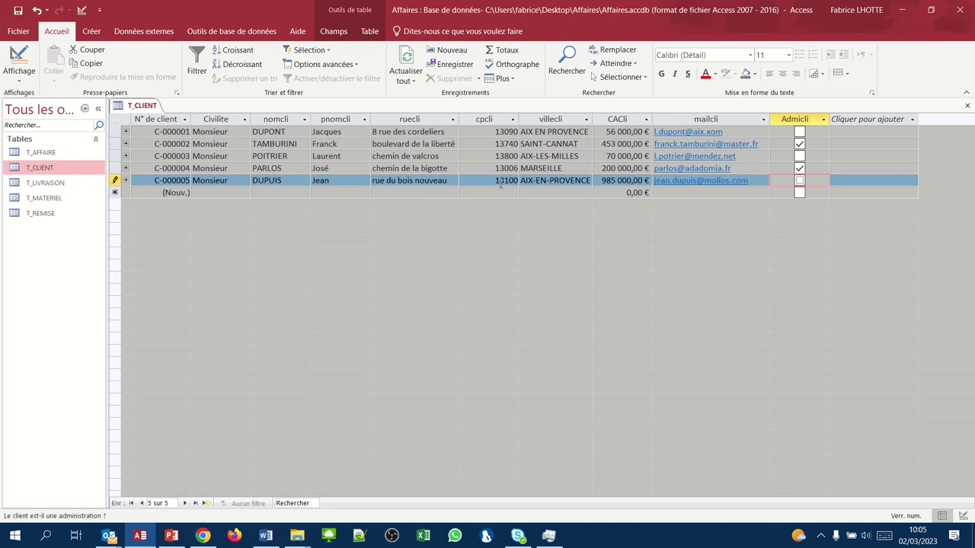
{"action": "key", "text": "Tab"}
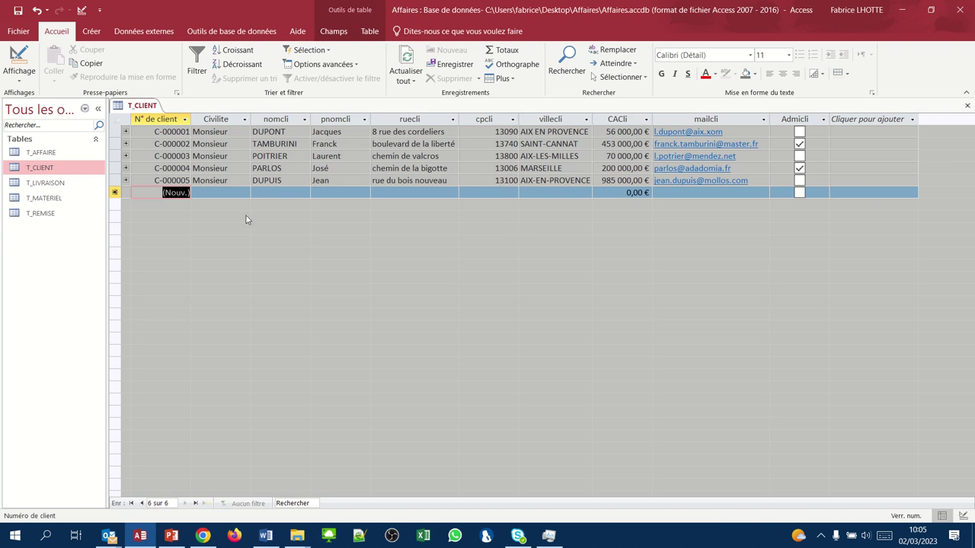
- Choose Monsieur as the title and type the client's last name, dismissing the input-mask error
{"action": "left_click", "coordinate": [245, 193]}
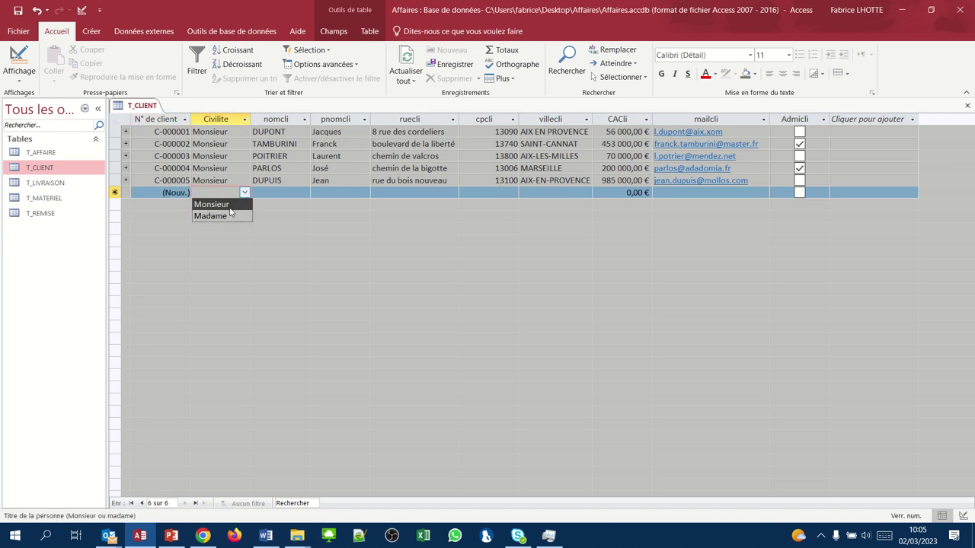
{"action": "left_click", "coordinate": [251, 204]}
{"action": "left_click", "coordinate": [261, 193]}
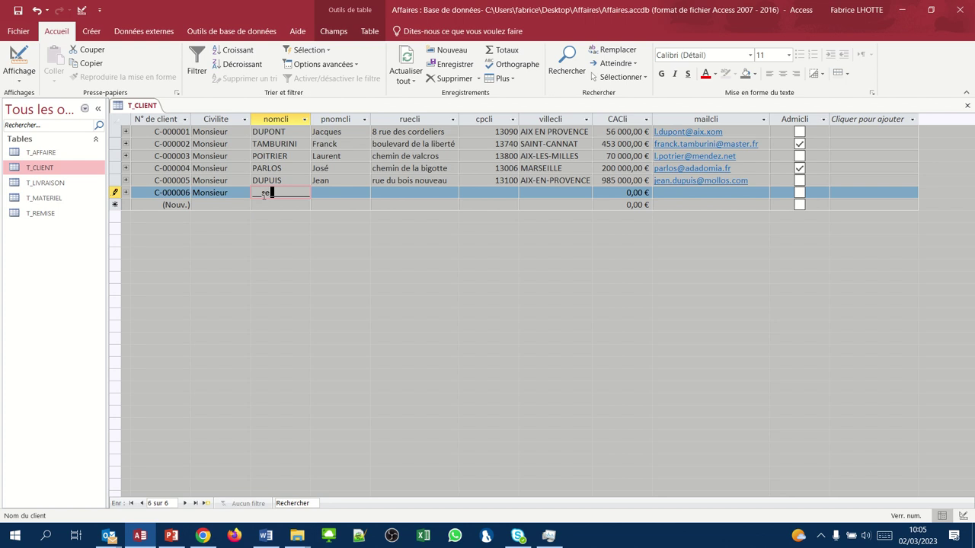
{"action": "key", "text": "Tab"}
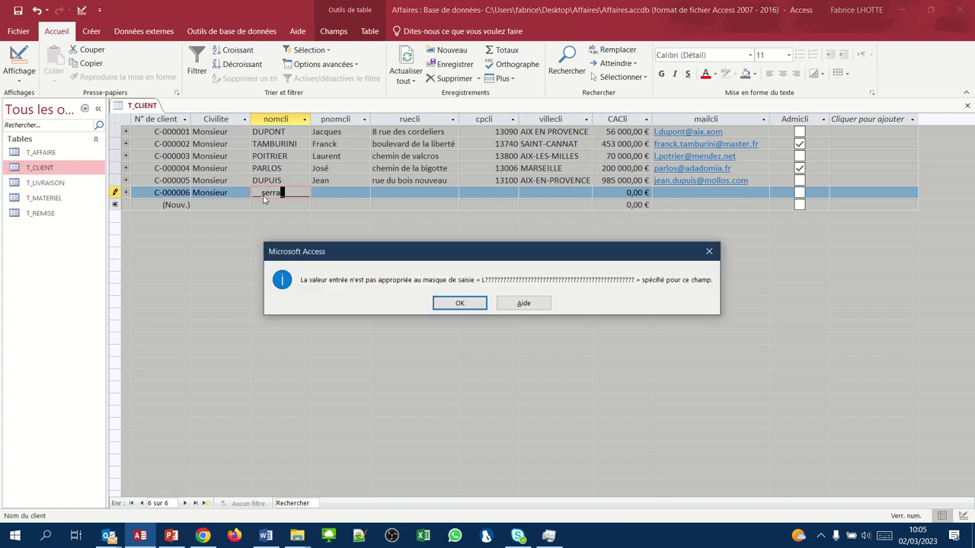
{"action": "left_click", "coordinate": [459, 304]}
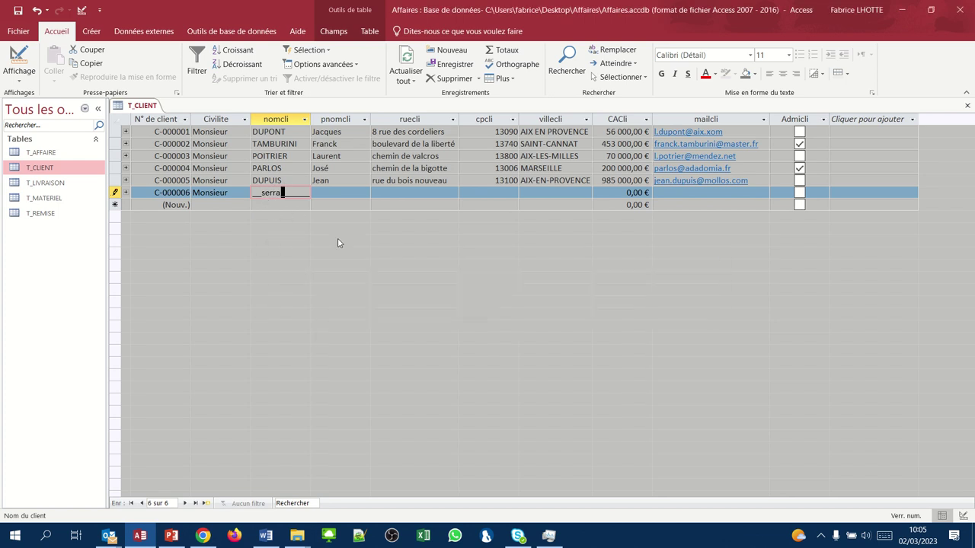
- Correct the client's last name so it satisfies the input mask
{"action": "left_click", "coordinate": [262, 195]}
{"action": "key", "text": "Home"}
{"action": "left_click", "coordinate": [233, 202]}
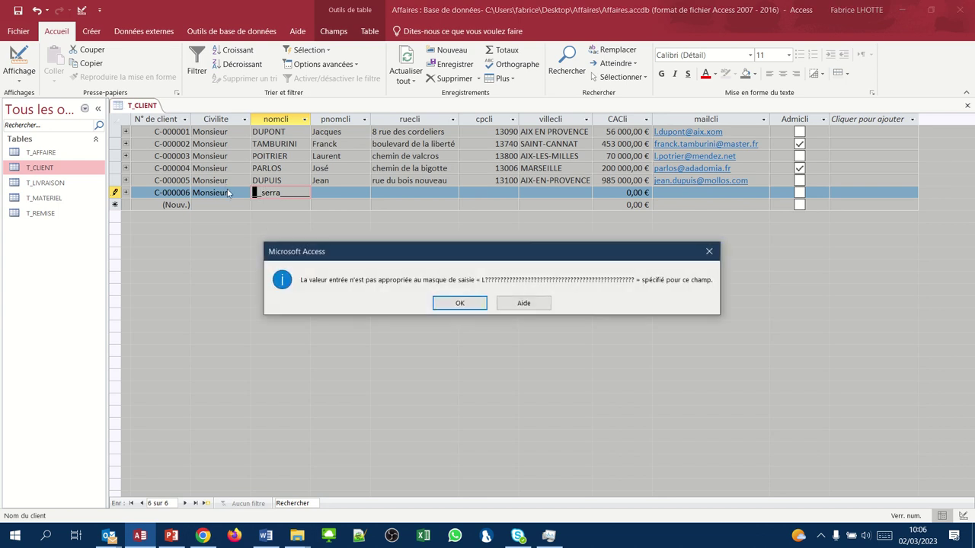
{"action": "left_click", "coordinate": [459, 304]}
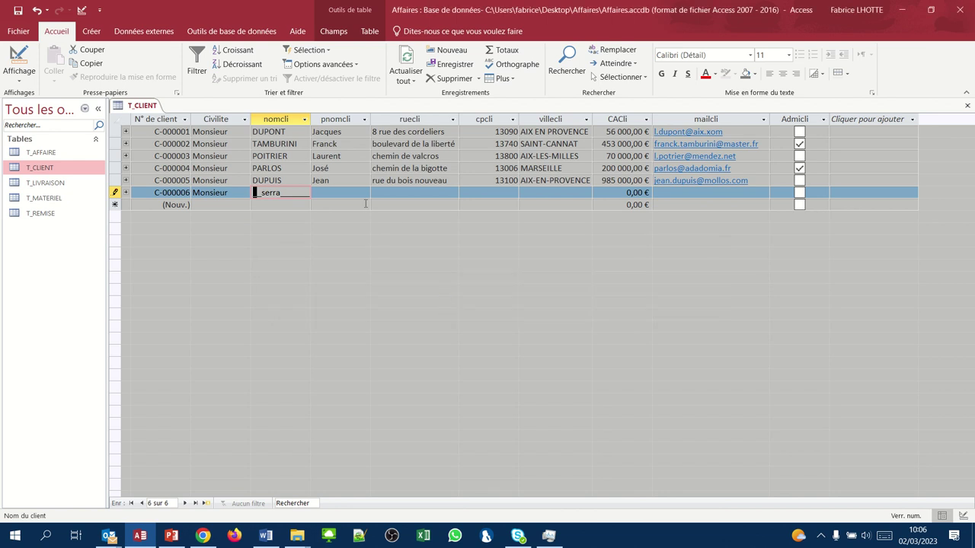
{"action": "left_click", "coordinate": [259, 195]}
{"action": "left_click", "coordinate": [269, 197]}
{"action": "key", "text": "BackSpace"}
{"action": "key", "text": "BackSpace"}
{"action": "type", "text": "ser"}
{"action": "key", "text": "Right"}
{"action": "key", "text": "Delete"}
{"action": "left_click", "coordinate": [327, 192]}
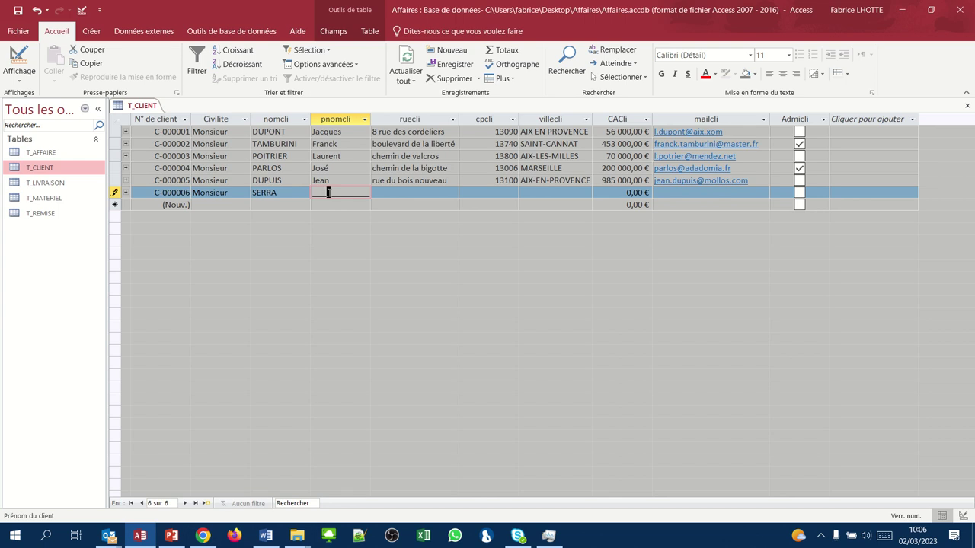
- Enter the client's first name, street, postal code 13090 and city aix-en-provence
{"action": "key", "text": "shift+Tab"}
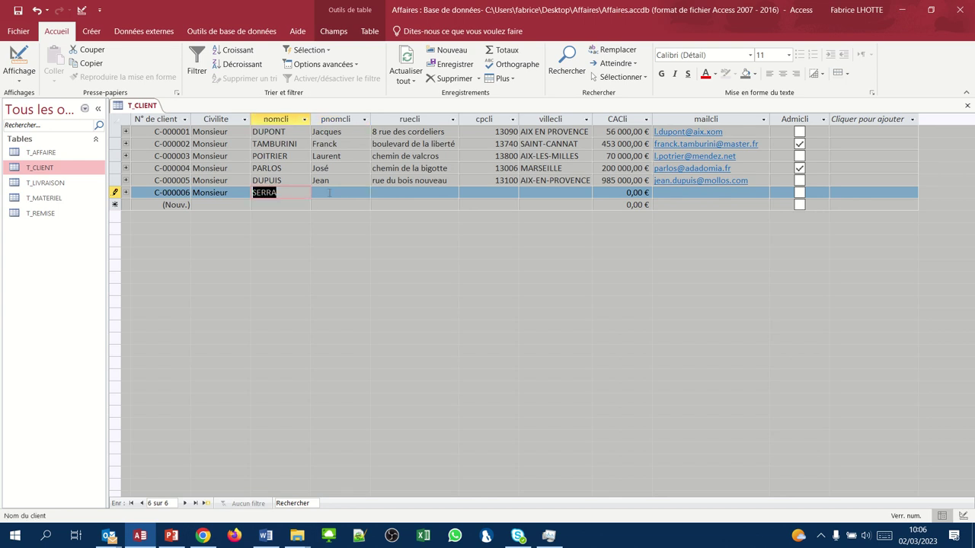
{"action": "key", "text": "Tab"}
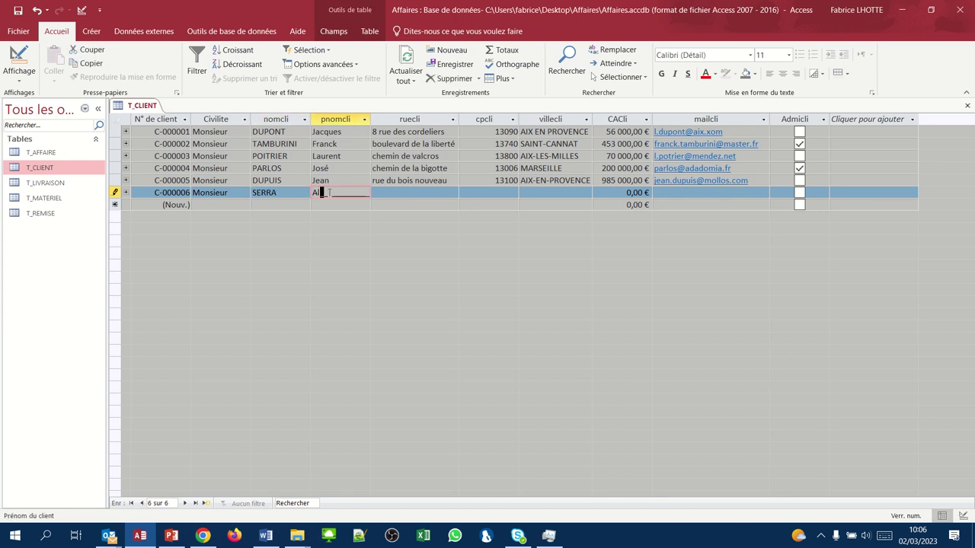
{"action": "key", "text": "Tab"}
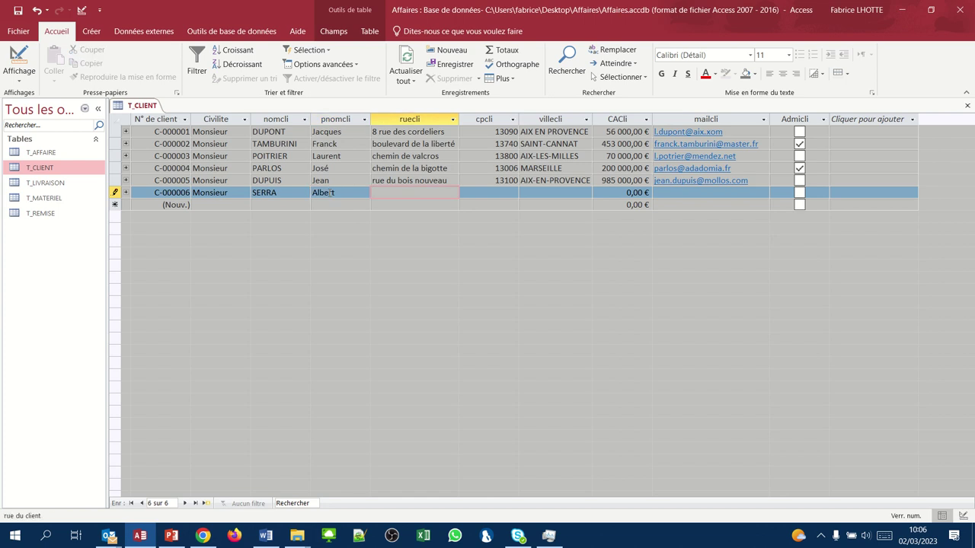
{"action": "key", "text": "Tab"}
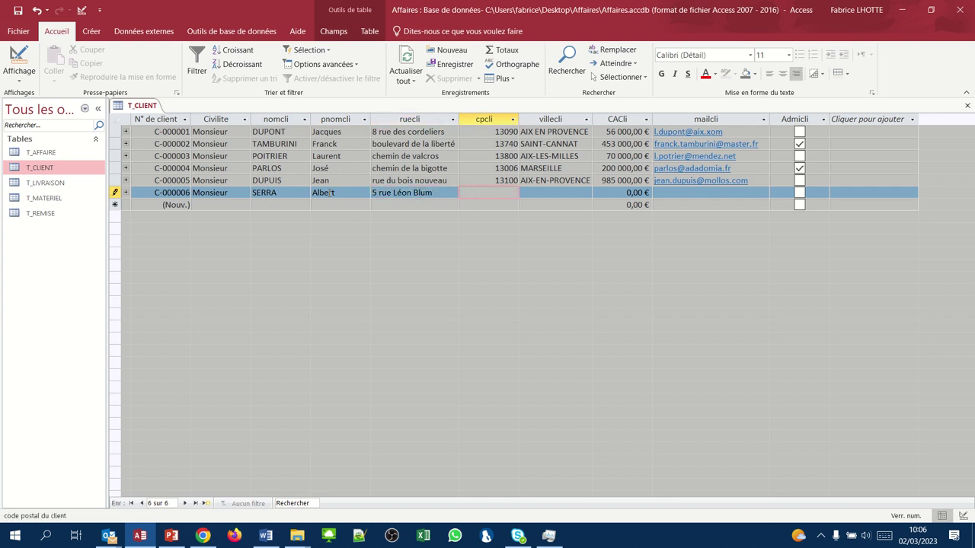
{"action": "key", "text": "Tab"}
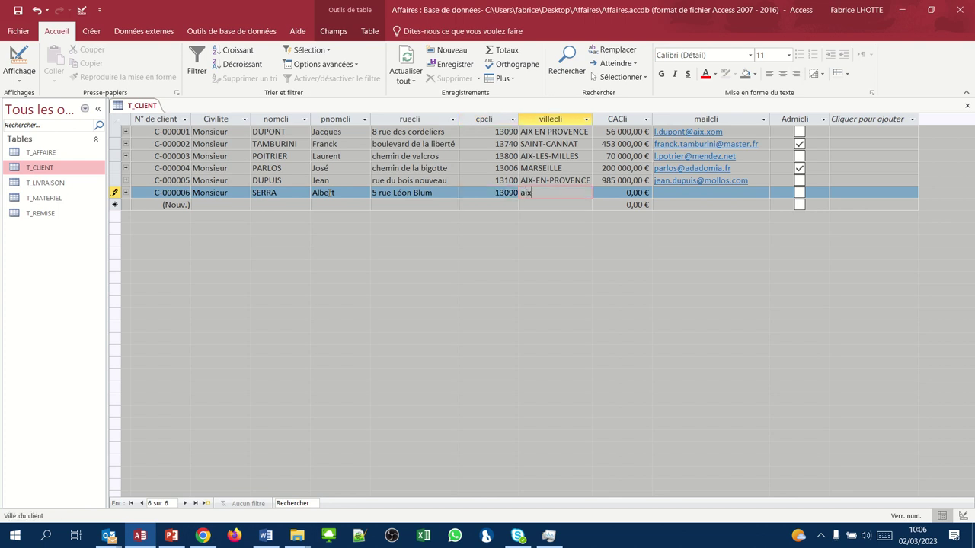
{"action": "key", "text": "Tab"}
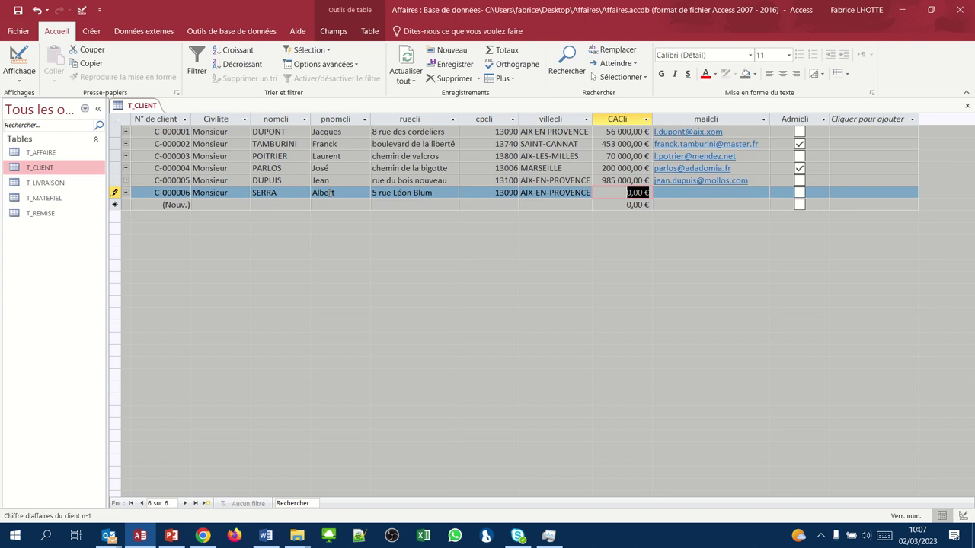
- Enter revenue 553223 and the client's e-mail address, then save record C-000006
{"action": "type", "text": "55"}
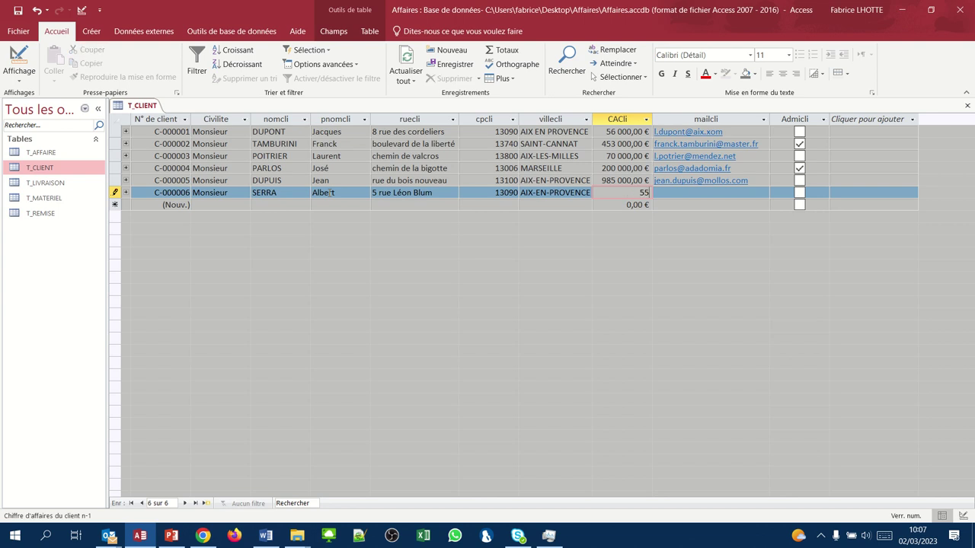
{"action": "type", "text": "3223"}
{"action": "key", "text": "Tab"}
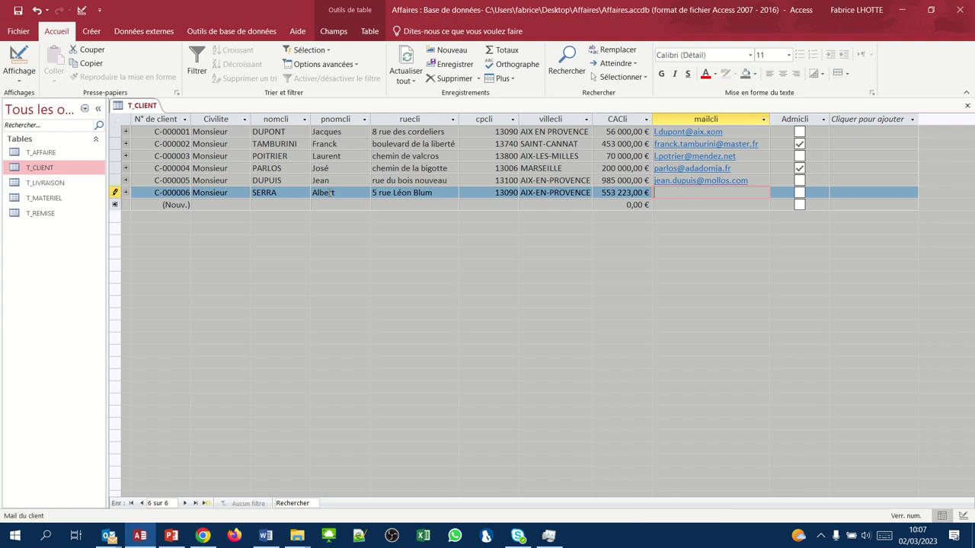
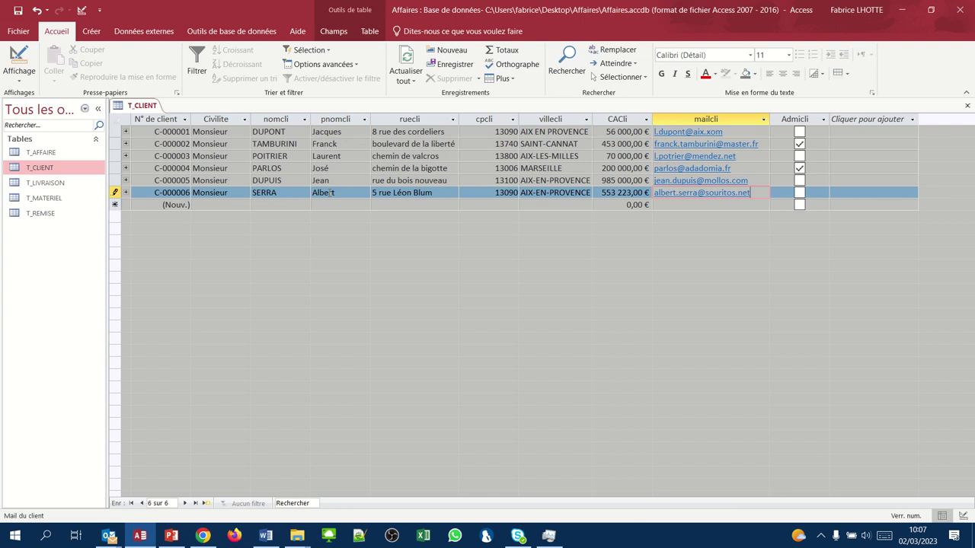
{"action": "key", "text": "Tab"}
{"action": "key", "text": "Tab"}
{"action": "key", "text": "Tab"}
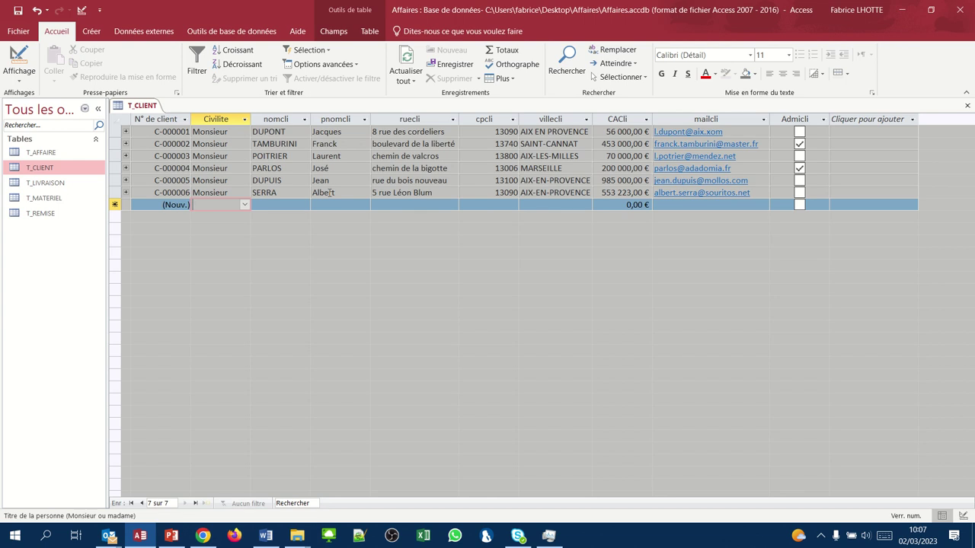
- Set the title to Madame and enter the client's last name, first name and street
{"action": "type", "text": "madame"}
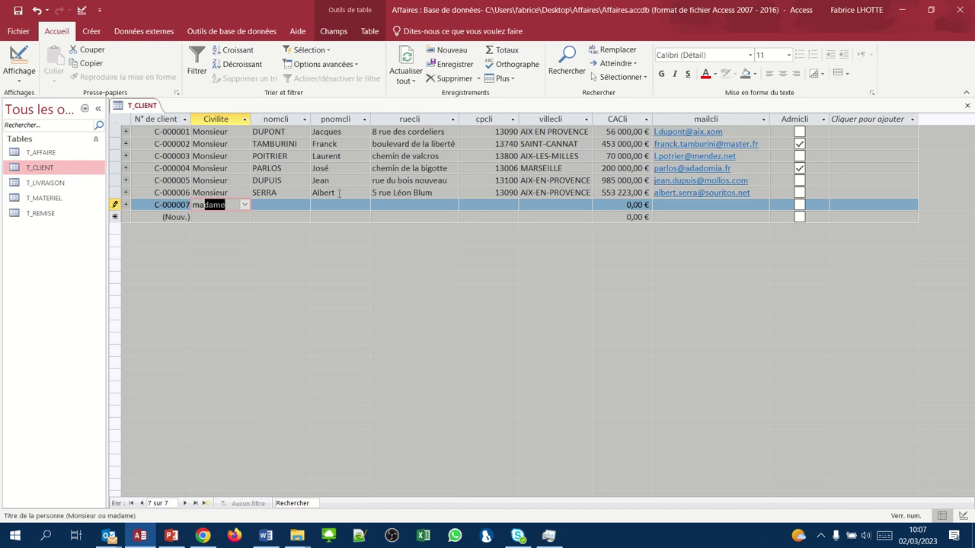
{"action": "left_click", "coordinate": [304, 205]}
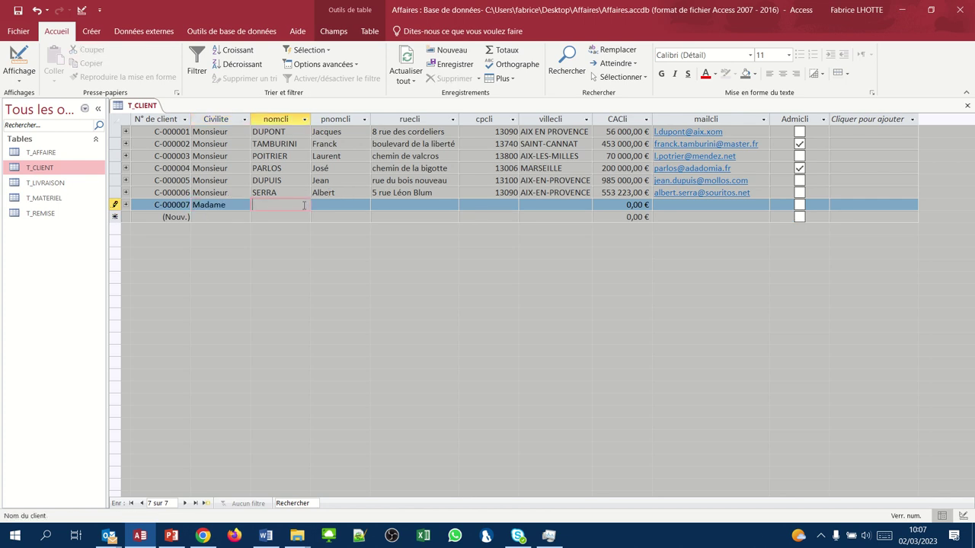
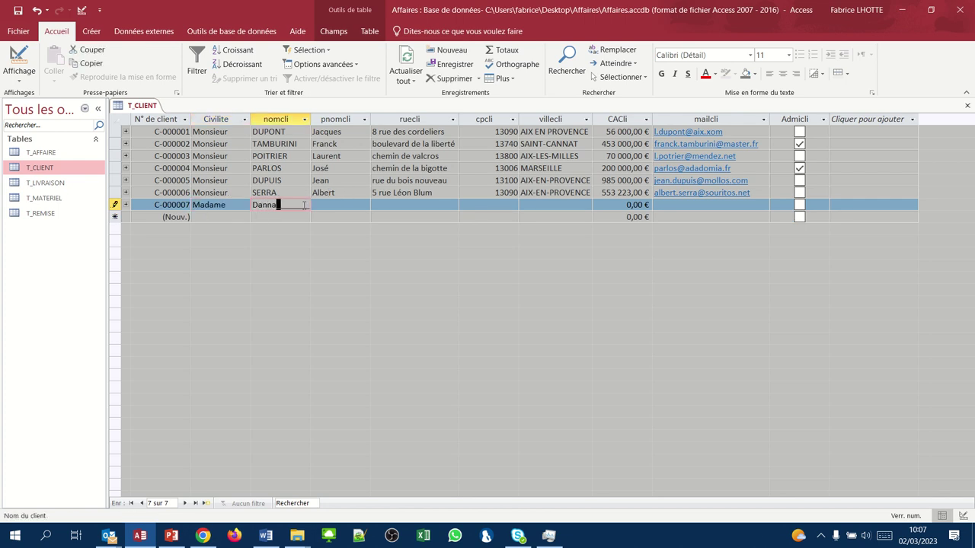
{"action": "key", "text": "Tab"}
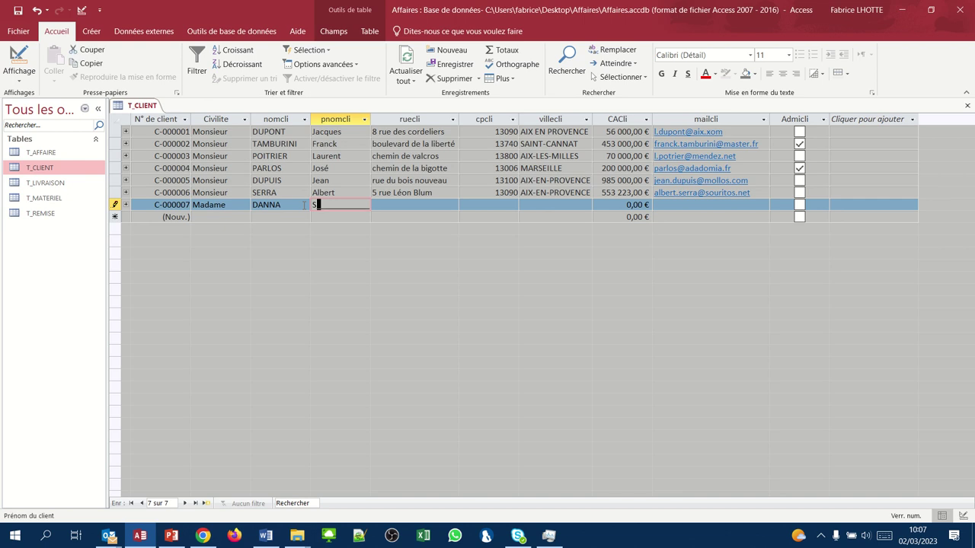
{"action": "key", "text": "Tab"}
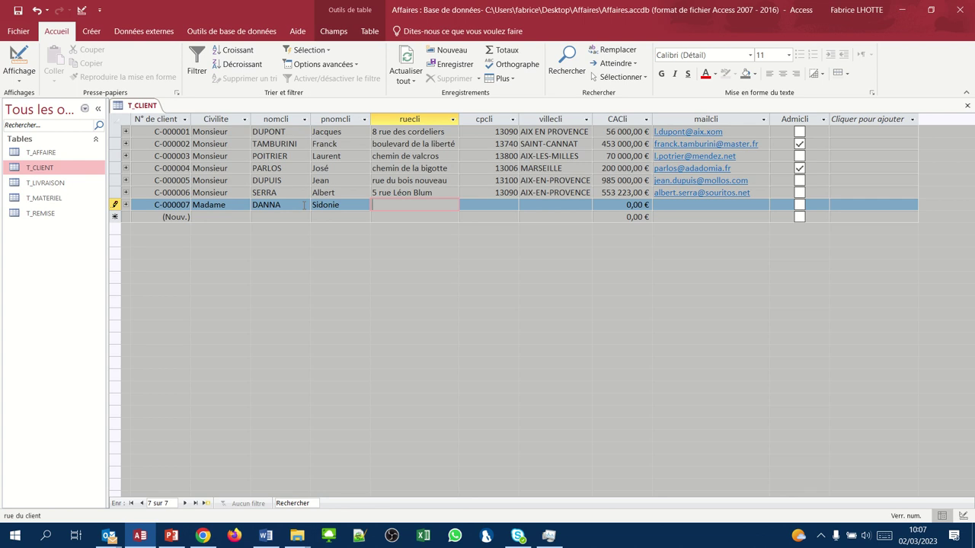
{"action": "type", "text": "quartier saint jean"}
{"action": "key", "text": "Tab"}
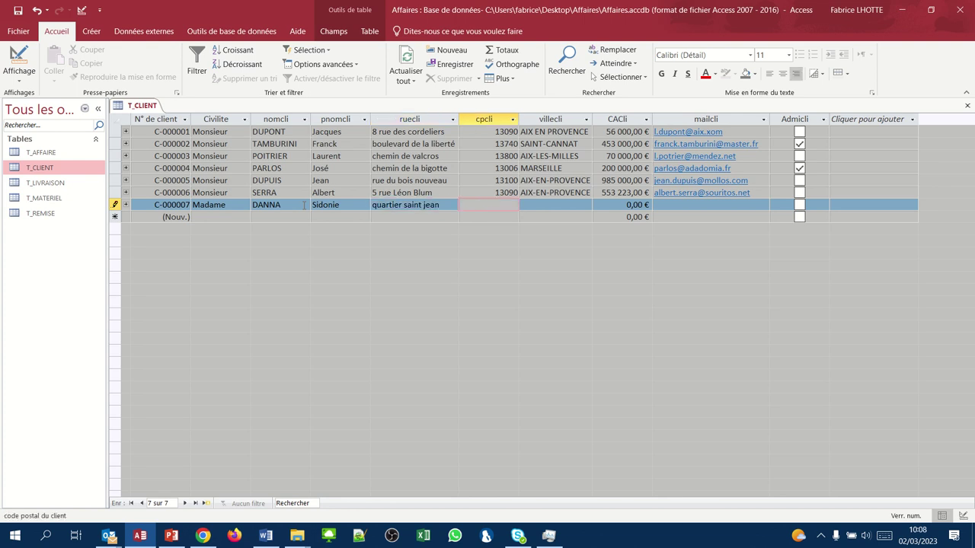
- Enter postcode 84130, city Le pronter, revenue 812654 and the e-mail, then save C-000007
{"action": "type", "text": "84130"}
{"action": "key", "text": "Tab"}
{"action": "type", "text": "Le"}
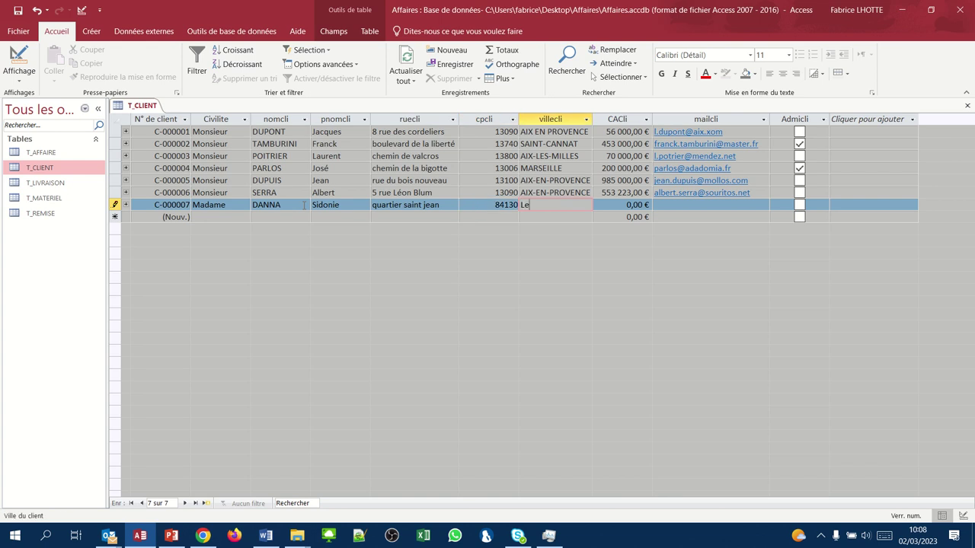
{"action": "type", "text": " pronter"}
{"action": "key", "text": "Tab"}
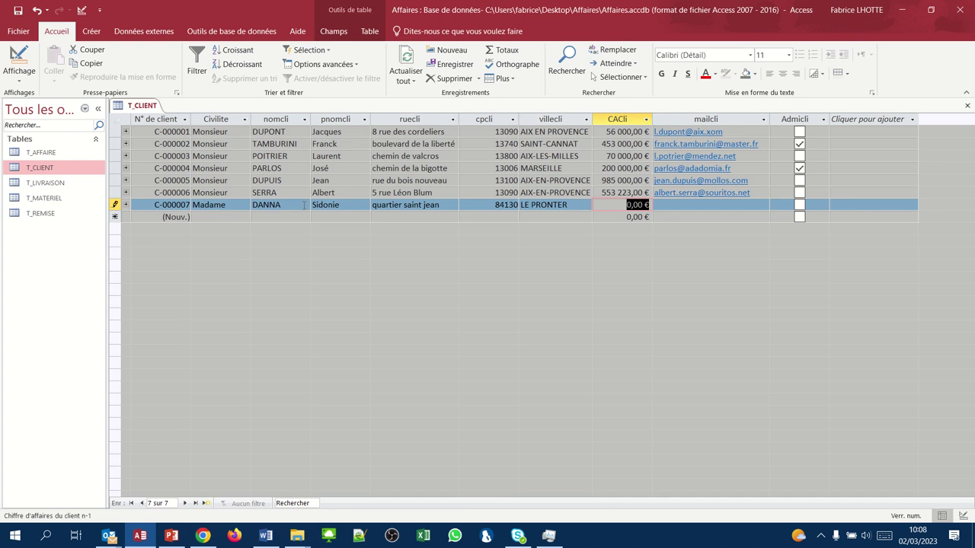
{"action": "type", "text": "812654"}
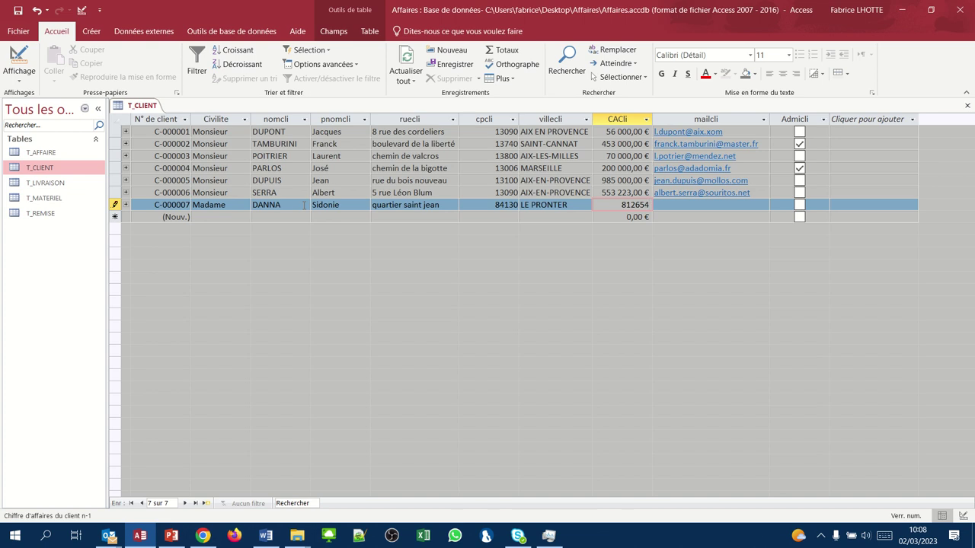
{"action": "key", "text": "Tab"}
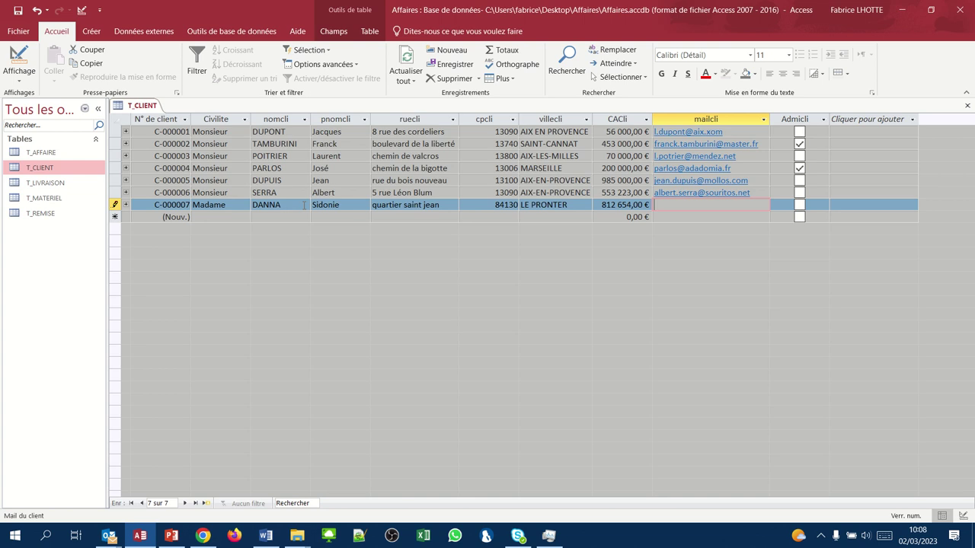
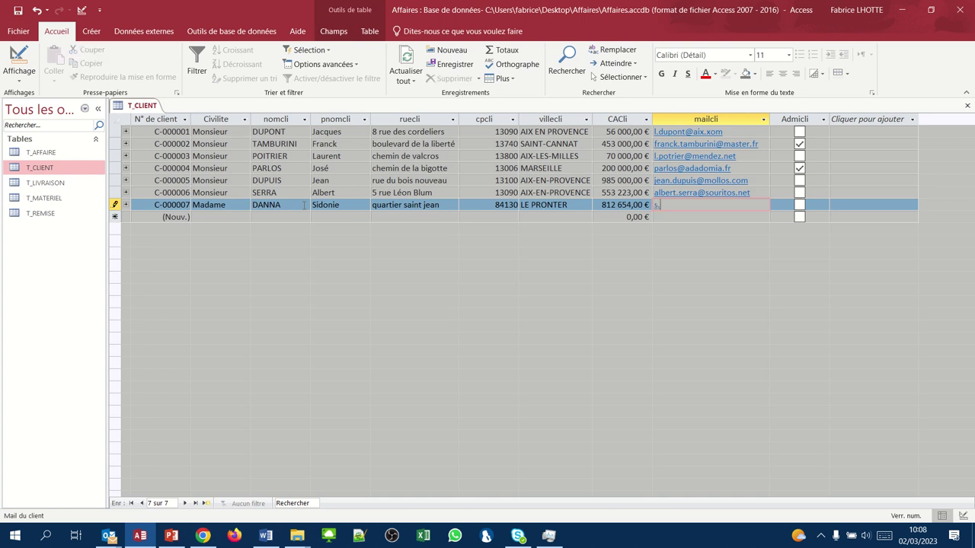
{"action": "key", "text": "Tab"}
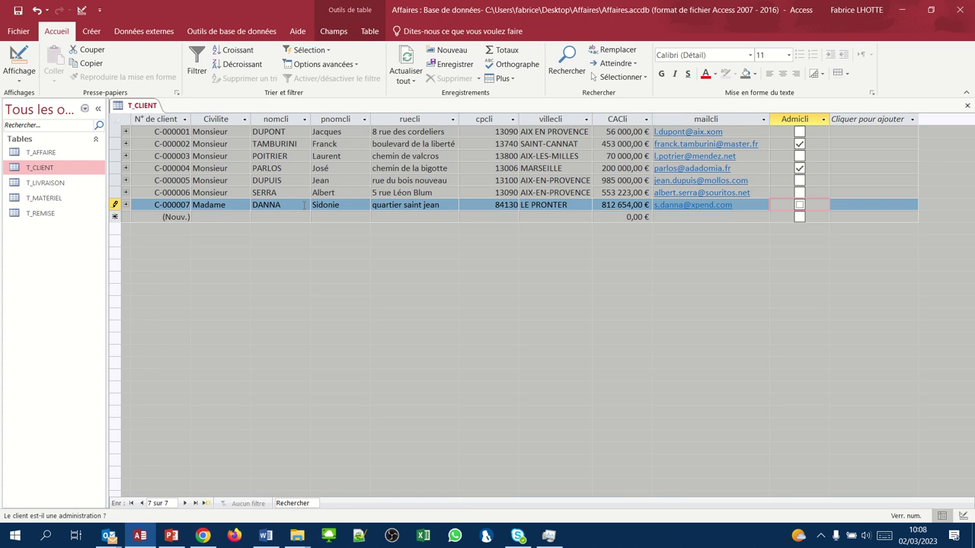
{"action": "key", "text": "Tab"}
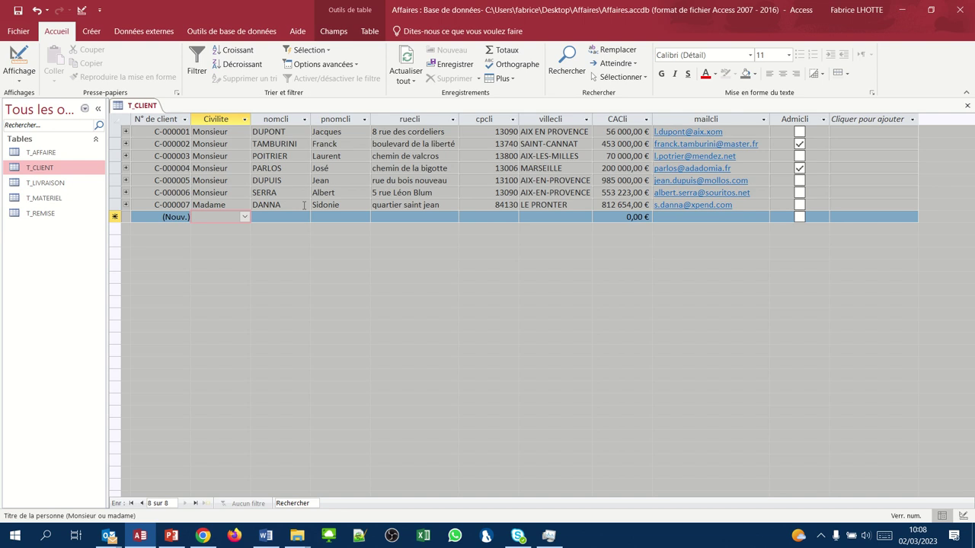
- Fix the not-in-list error in the title field and set it to Monsieur
{"action": "type", "text": "SARTOUS"}
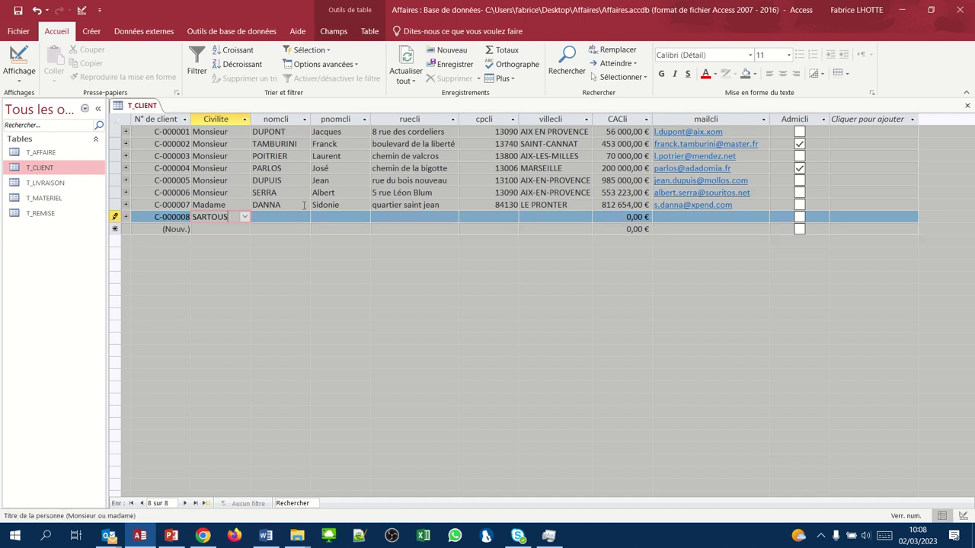
{"action": "key", "text": "Tab"}
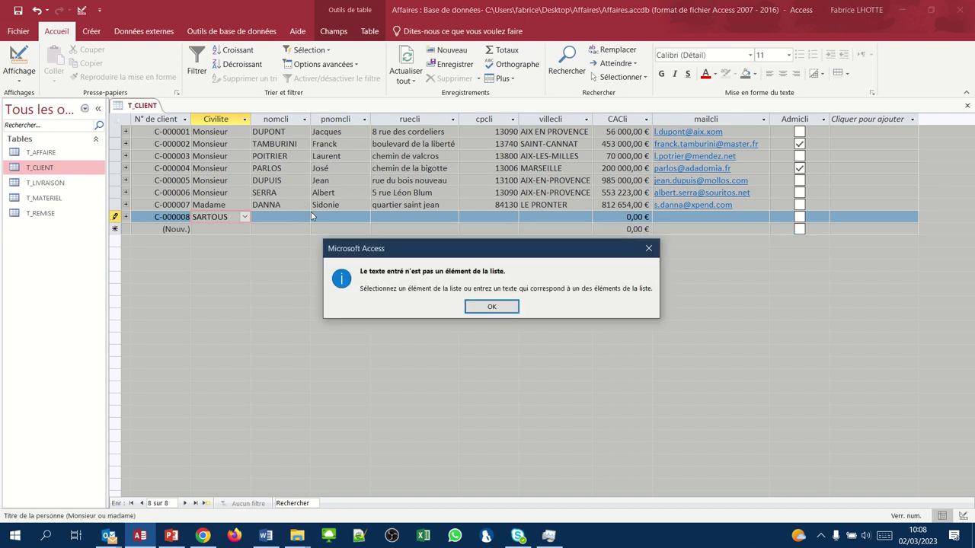
{"action": "left_click", "coordinate": [481, 307]}
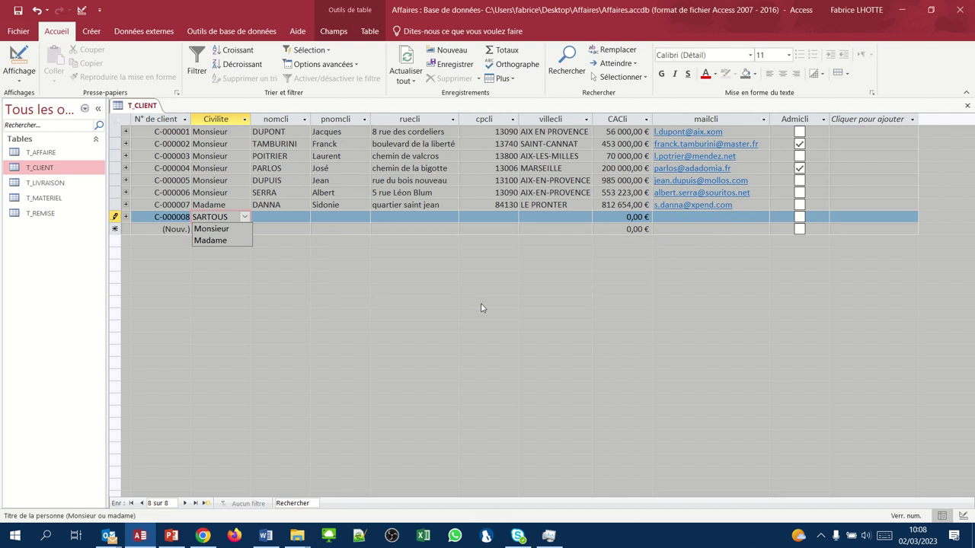
{"action": "key", "text": "BackSpace"}
{"action": "key", "text": "BackSpace"}
{"action": "key", "text": "BackSpace"}
{"action": "key", "text": "BackSpace"}
{"action": "key", "text": "BackSpace"}
{"action": "key", "text": "BackSpace"}
{"action": "key", "text": "BackSpace"}
{"action": "type", "text": "m"}
{"action": "key", "text": "Tab"}
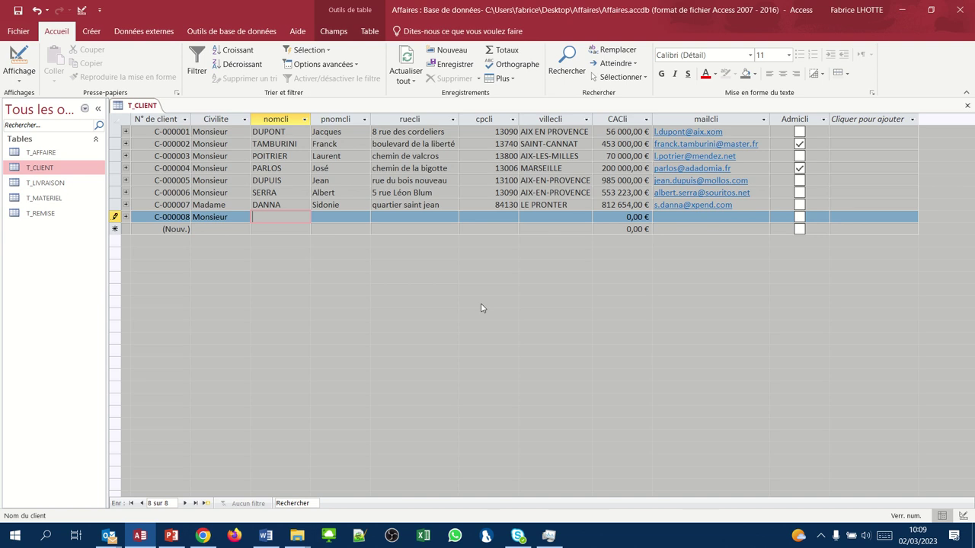
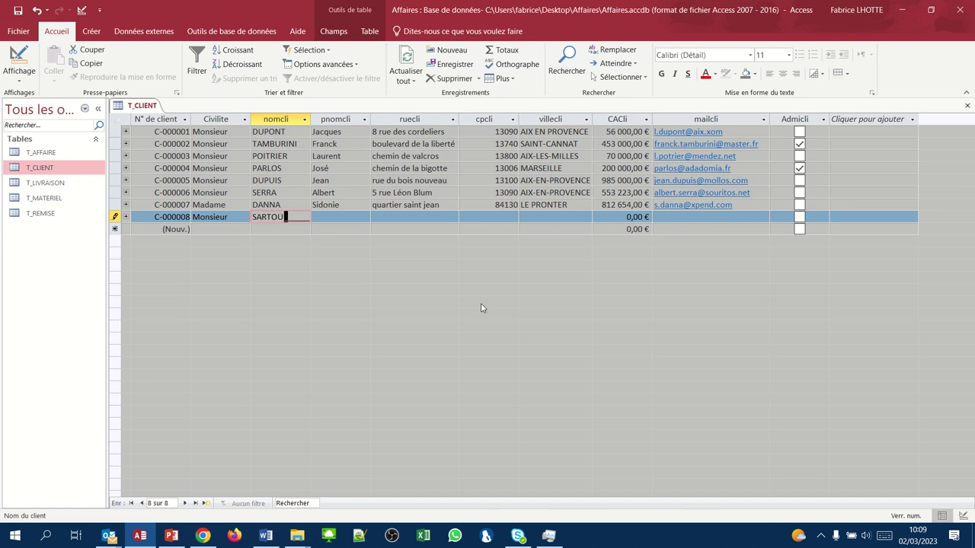
- Enter the client's surname, first name, street and postcode 13100
{"action": "key", "text": "Tab"}
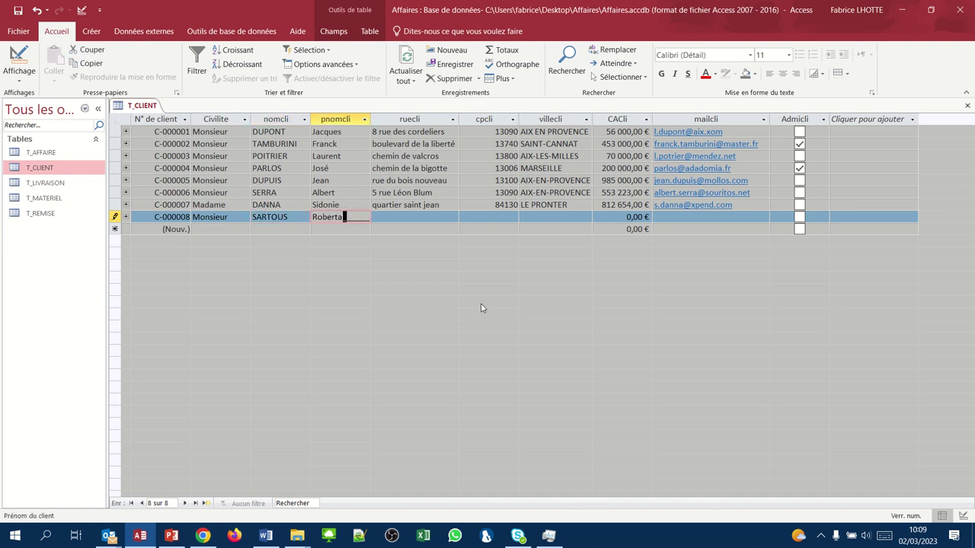
{"action": "key", "text": "Tab"}
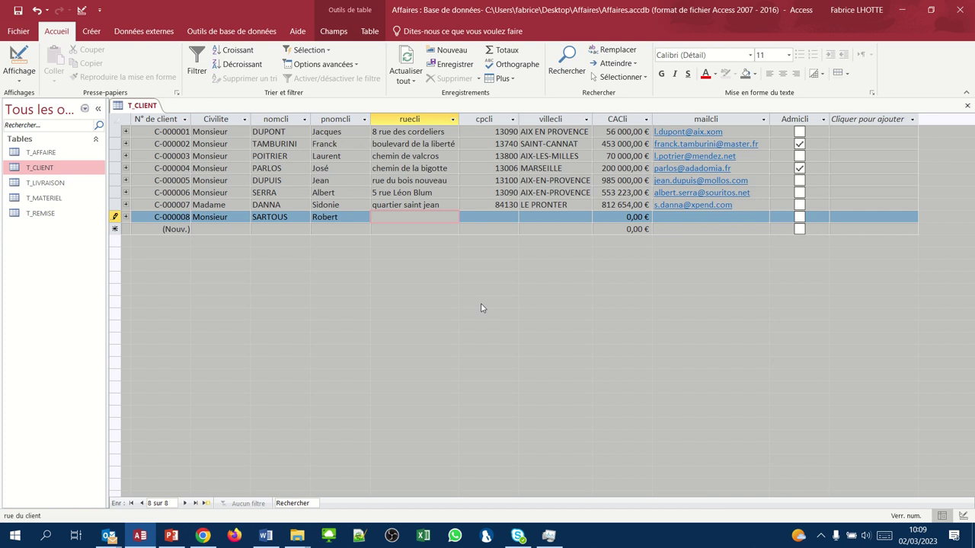
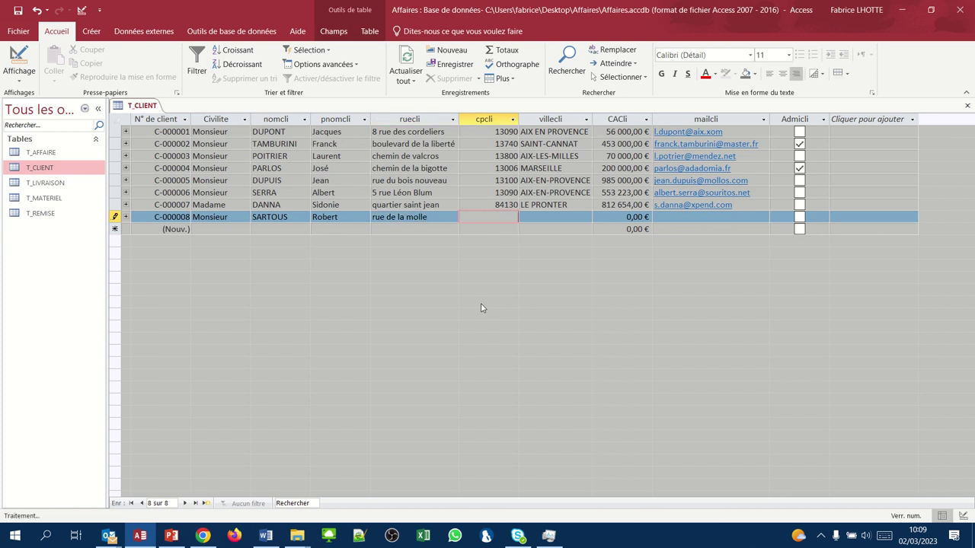
{"action": "key", "text": "Tab"}
{"action": "key", "text": "Tab"}
- Enter city Aix-en-provence, turnover 456258 and the e-mail, then save the record
{"action": "type", "text": "Aix"}
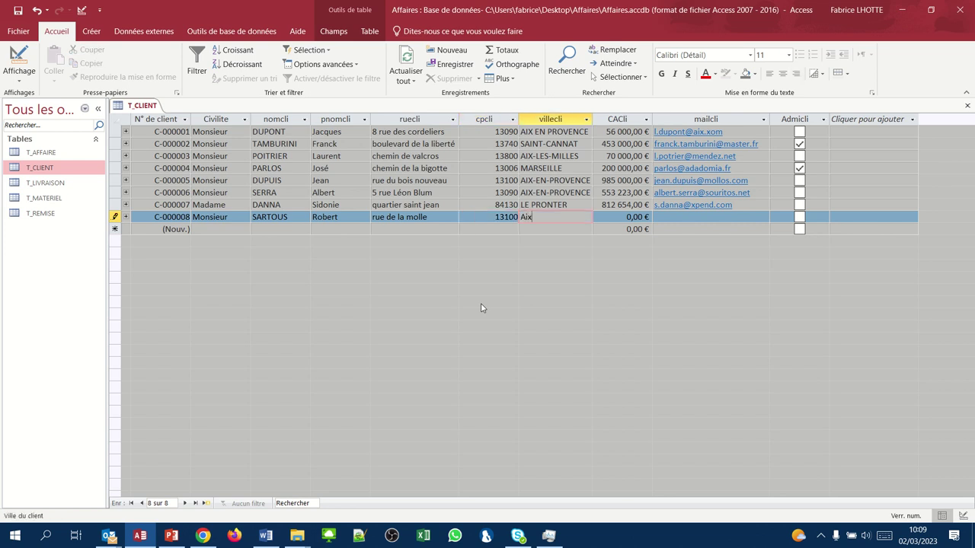
{"action": "type", "text": "-en-provence"}
{"action": "key", "text": "Tab"}
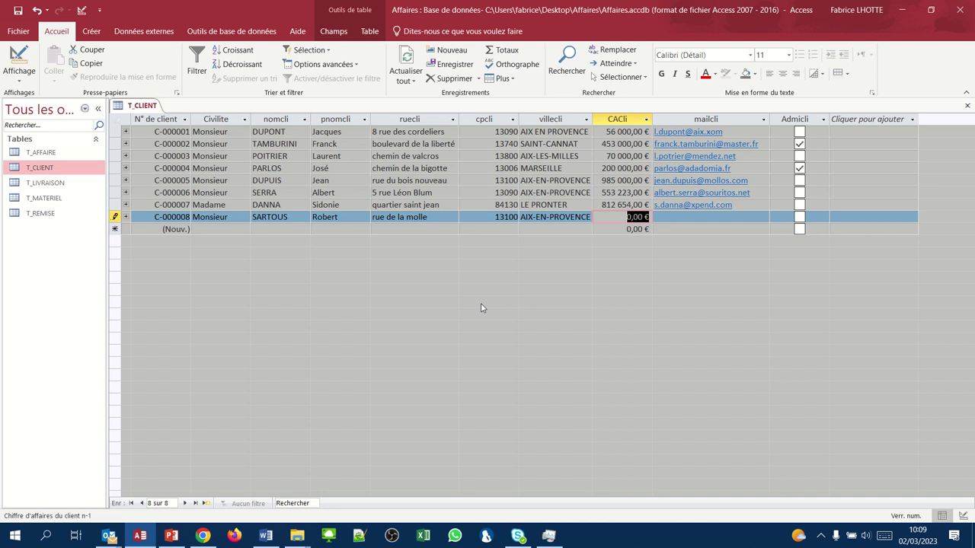
{"action": "type", "text": "456258"}
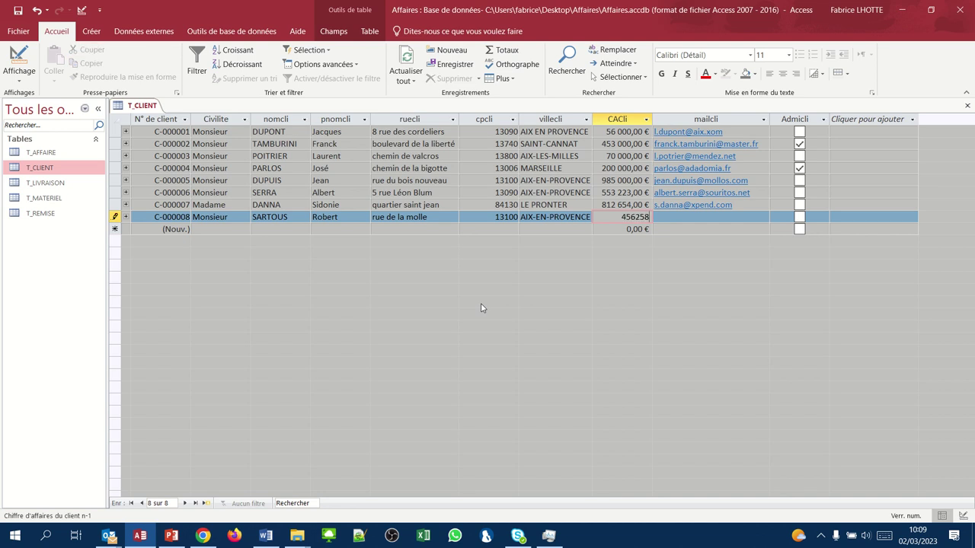
{"action": "key", "text": "Tab"}
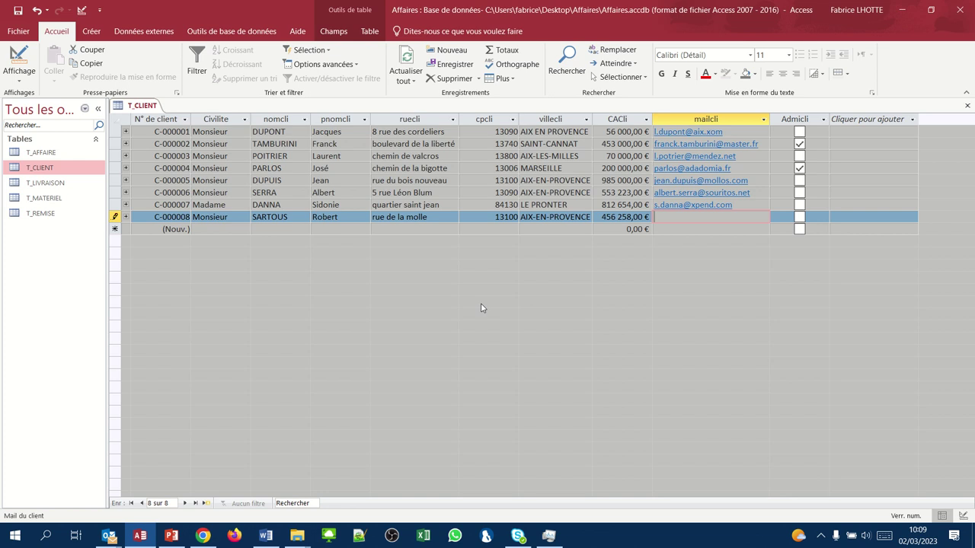
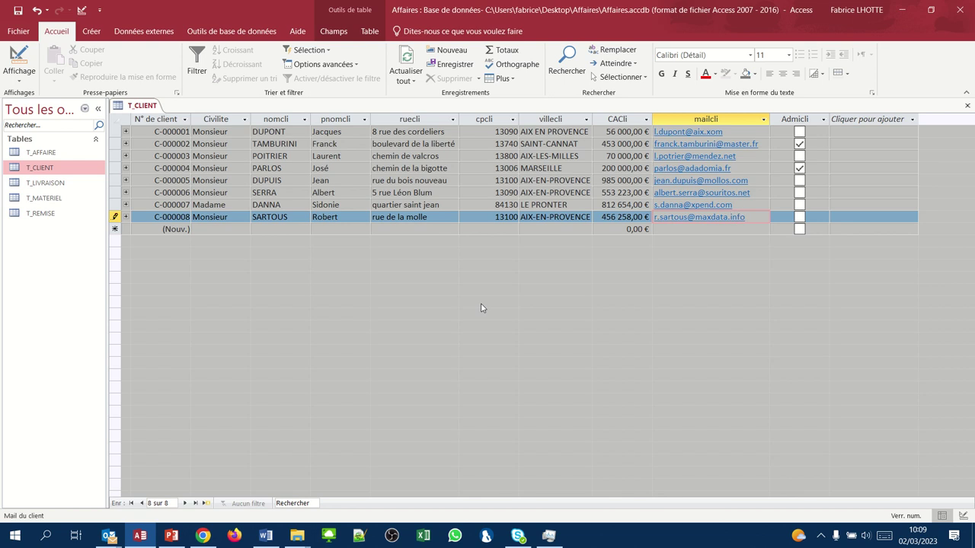
{"action": "key", "text": "Tab"}
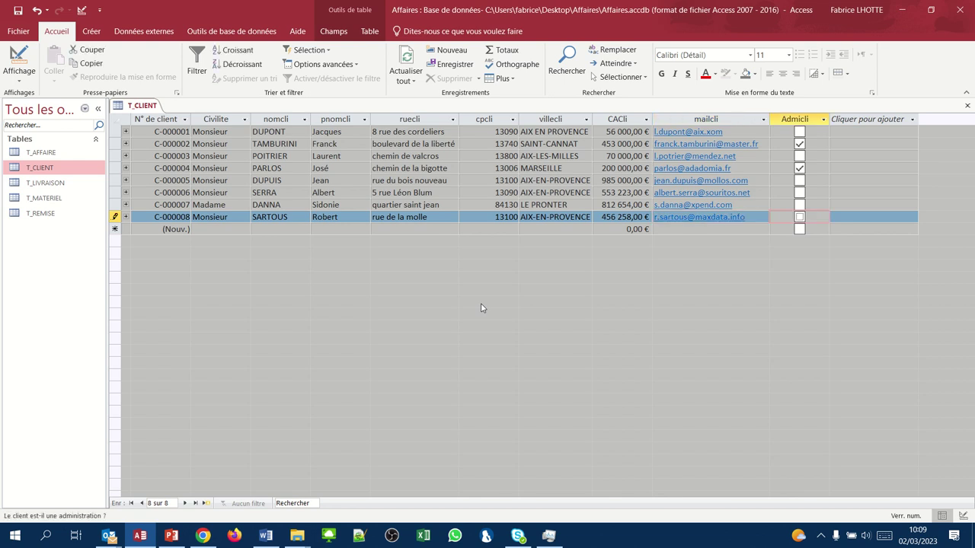
{"action": "key", "text": "Tab"}
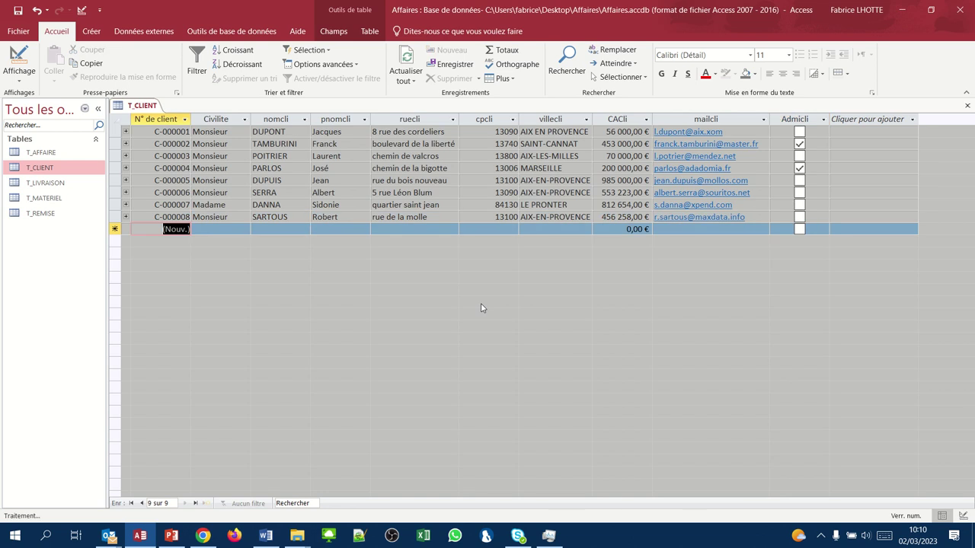
- Set the title to Monsieur and enter the client's surname, first name and street
{"action": "key", "text": "Tab"}
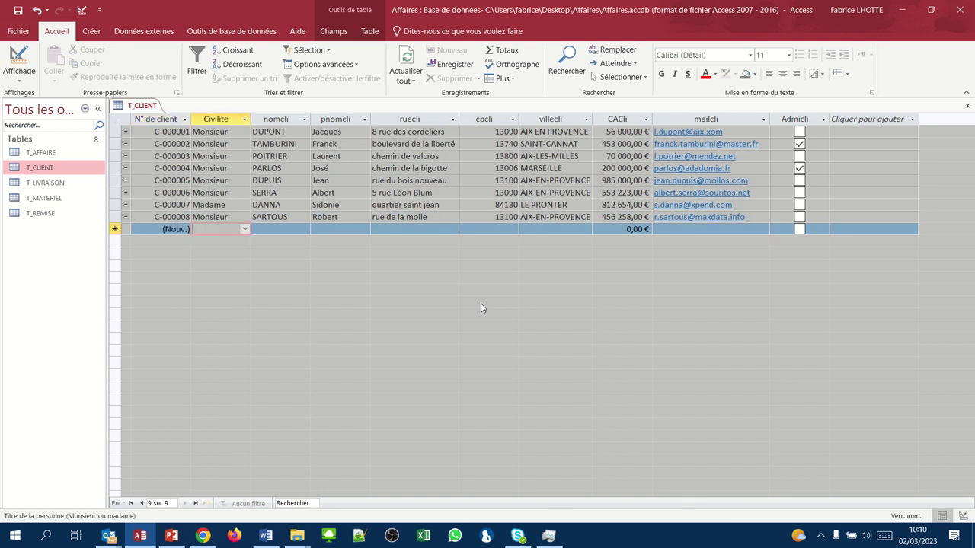
{"action": "type", "text": "M"}
{"action": "key", "text": "Tab"}
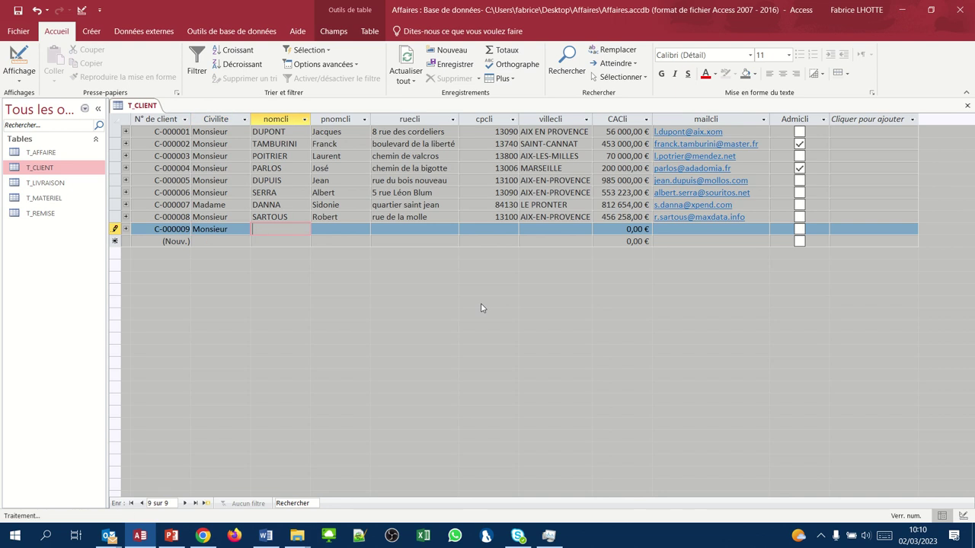
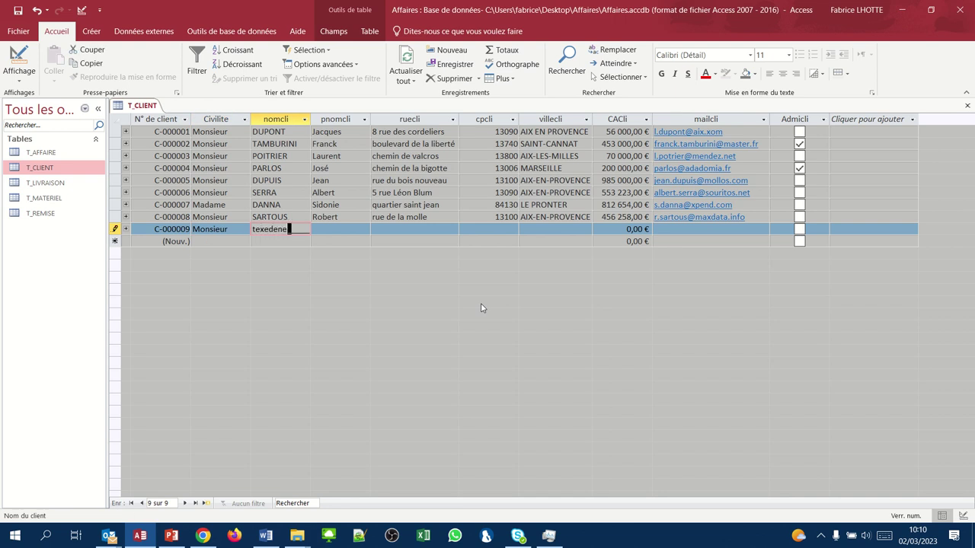
{"action": "key", "text": "Tab"}
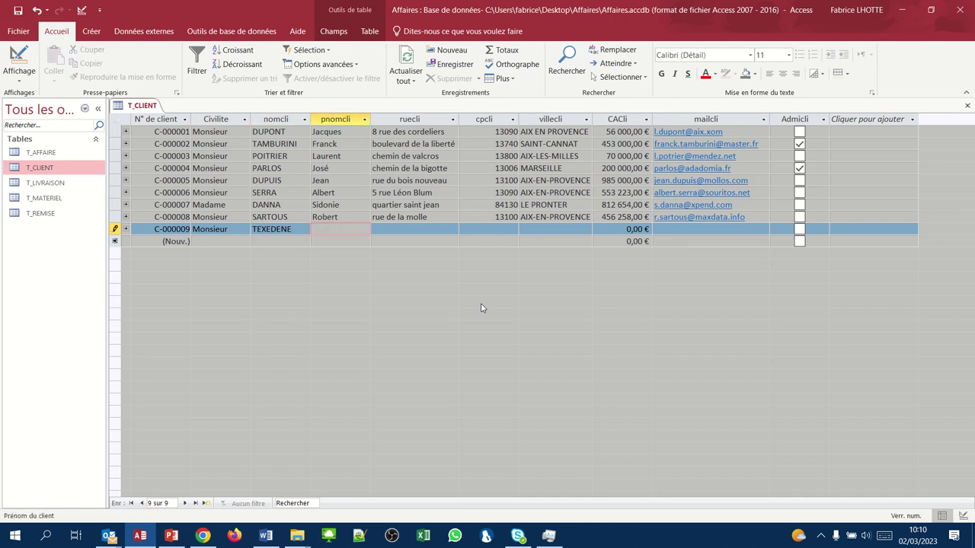
{"action": "key", "text": "Tab"}
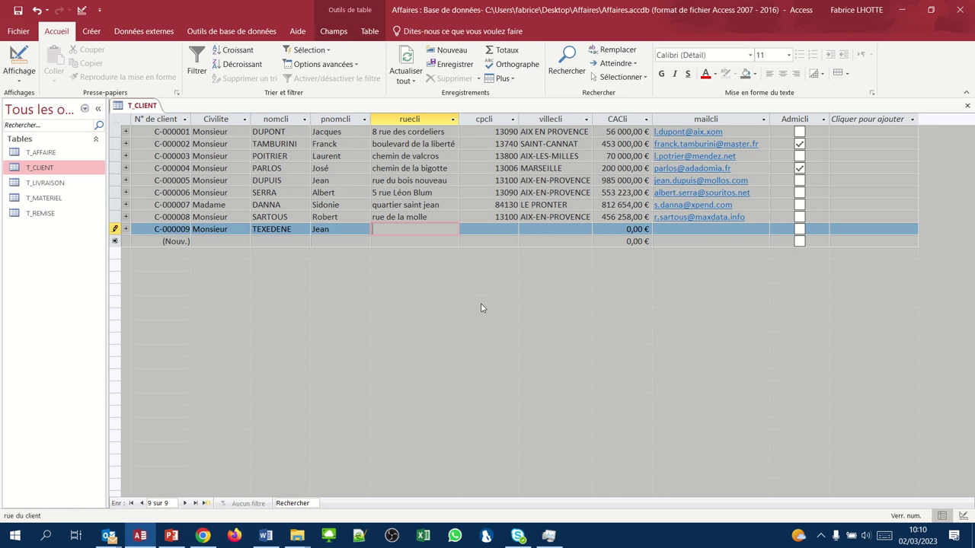
{"action": "type", "text": "rue de la république"}
{"action": "key", "text": "Tab"}
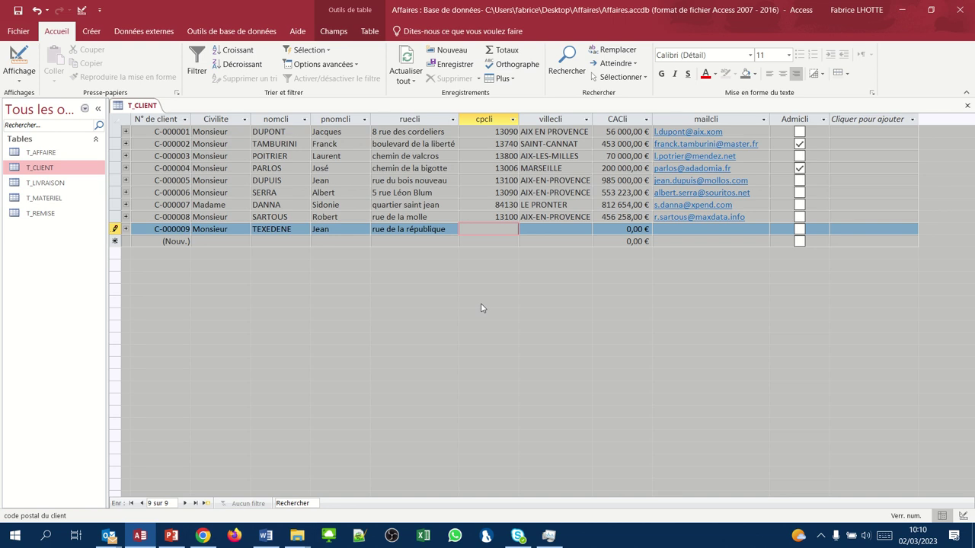
- Enter postcode 13120, city puyricard, turnover 32000 and the e-mail, then save C-000009
{"action": "type", "text": "131"}
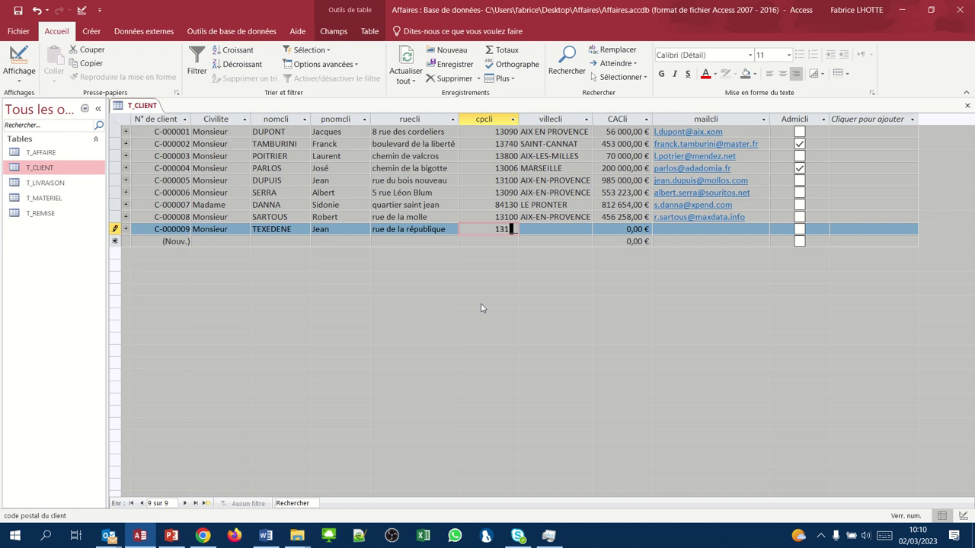
{"action": "type", "text": "20"}
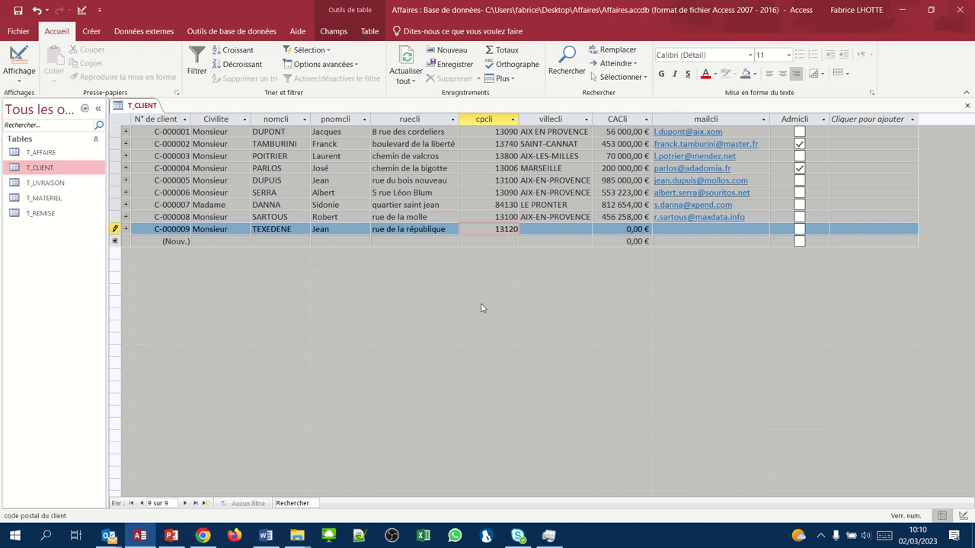
{"action": "key", "text": "Tab"}
{"action": "type", "text": "puyric"}
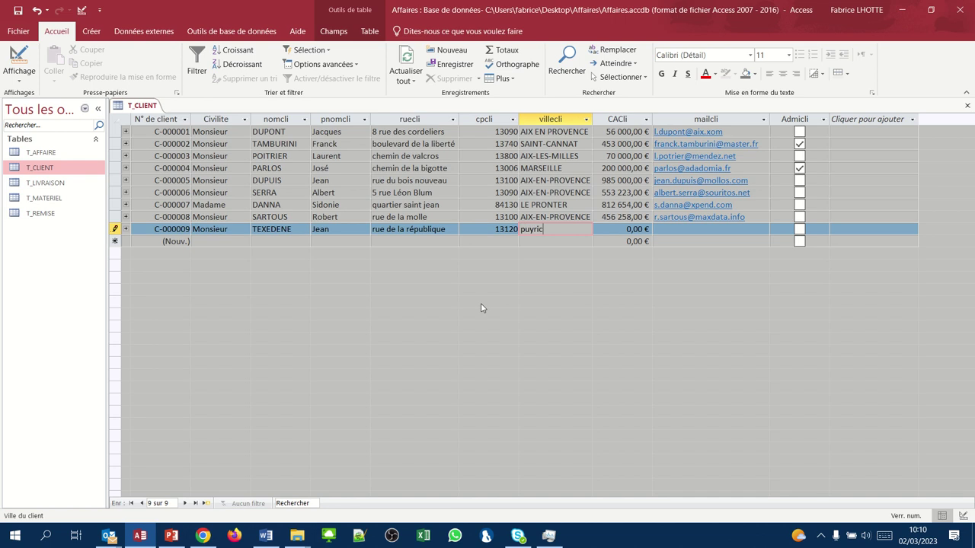
{"action": "type", "text": "ard"}
{"action": "key", "text": "Tab"}
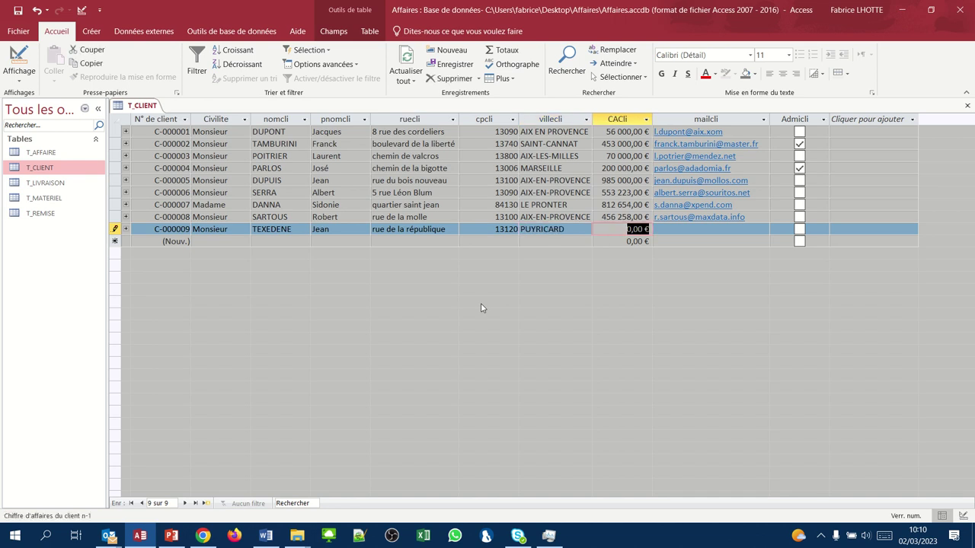
{"action": "type", "text": "32"}
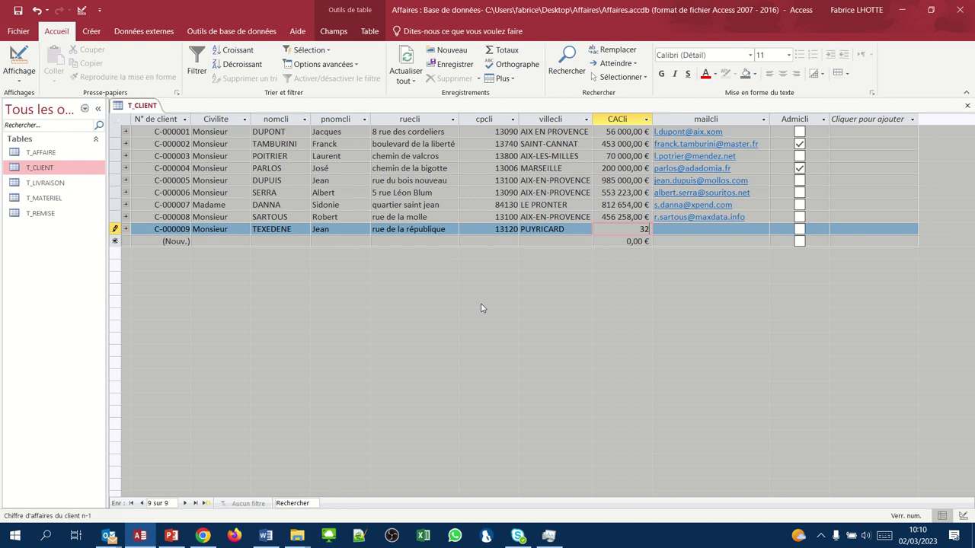
{"action": "type", "text": "000"}
{"action": "key", "text": "Tab"}
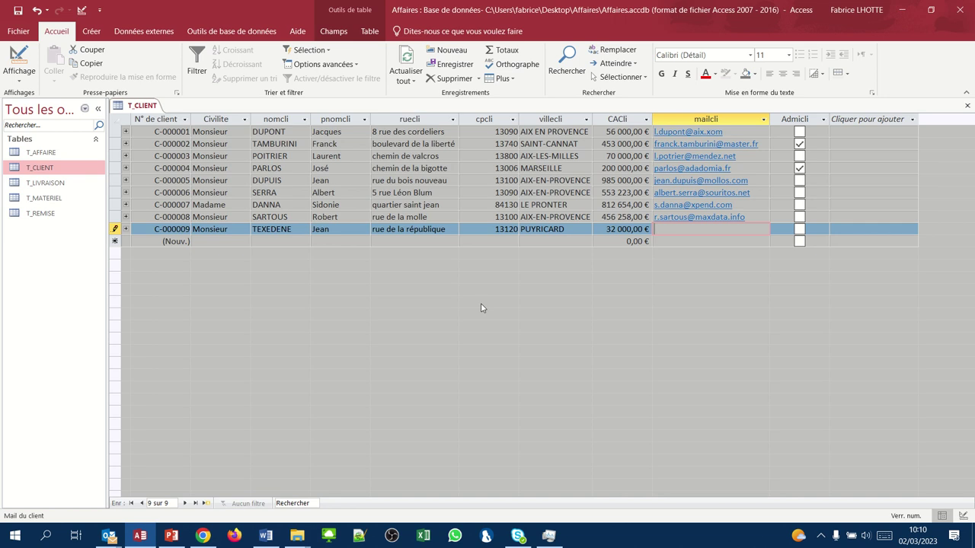
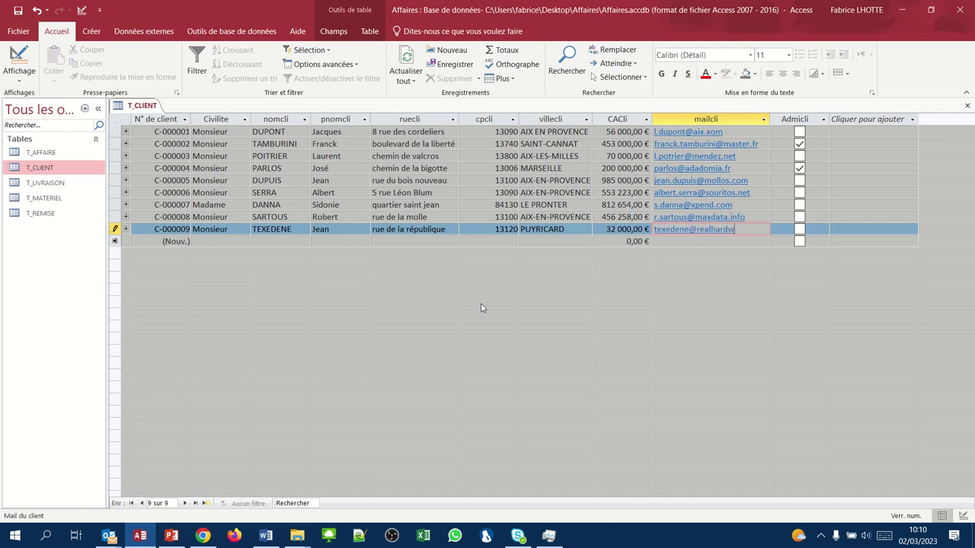
{"action": "key", "text": "Tab"}
{"action": "key", "text": "Tab"}
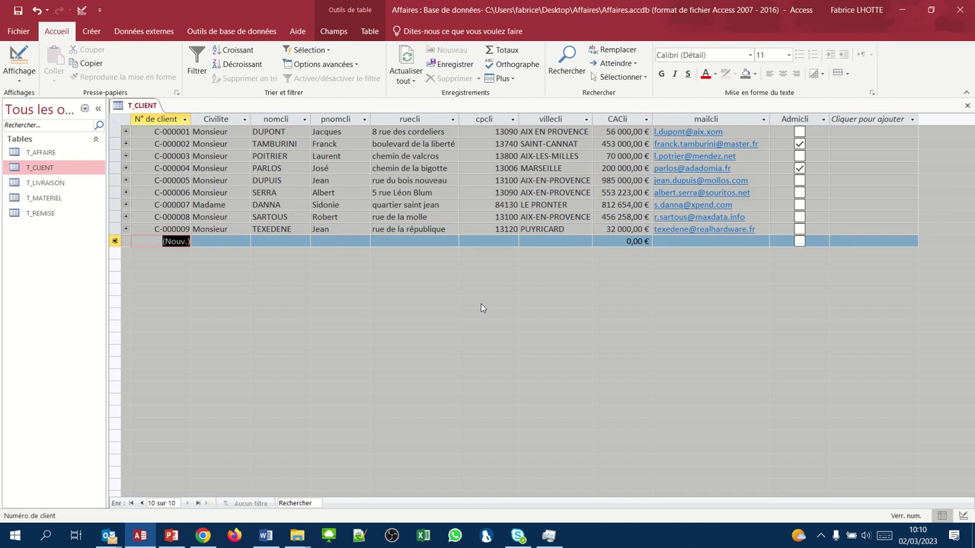
{"action": "key", "text": "Tab"}
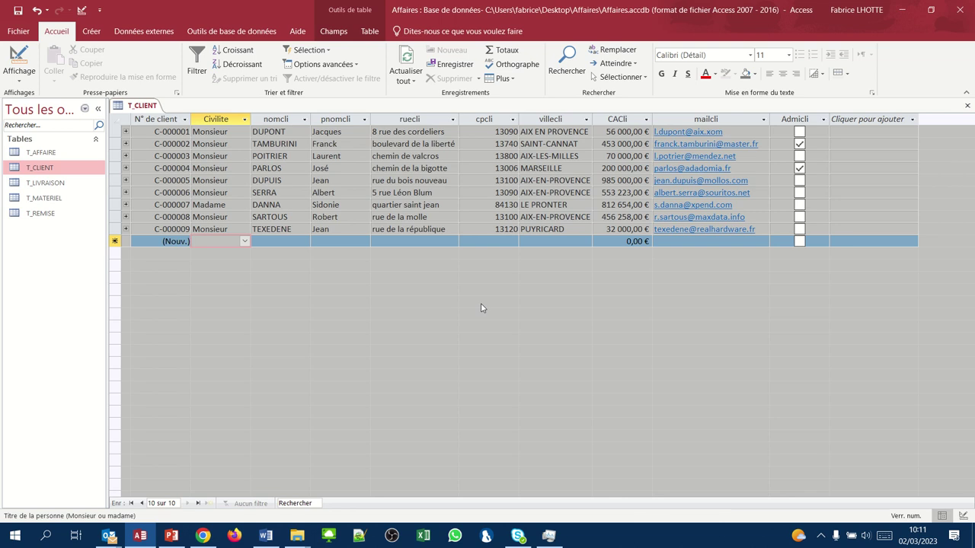
- Enter title Monsieur plus the client's surname, first name and street
{"action": "type", "text": "Monsieur"}
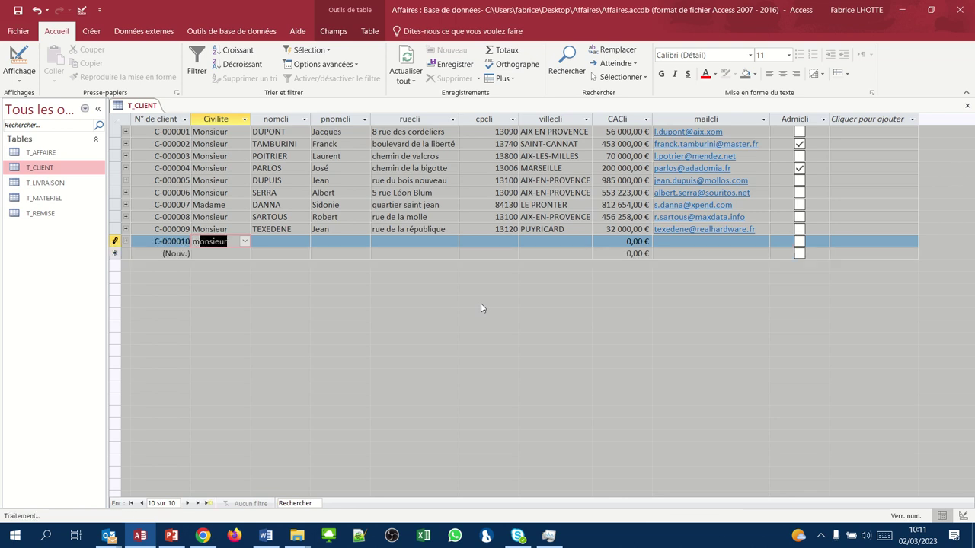
{"action": "key", "text": "Tab"}
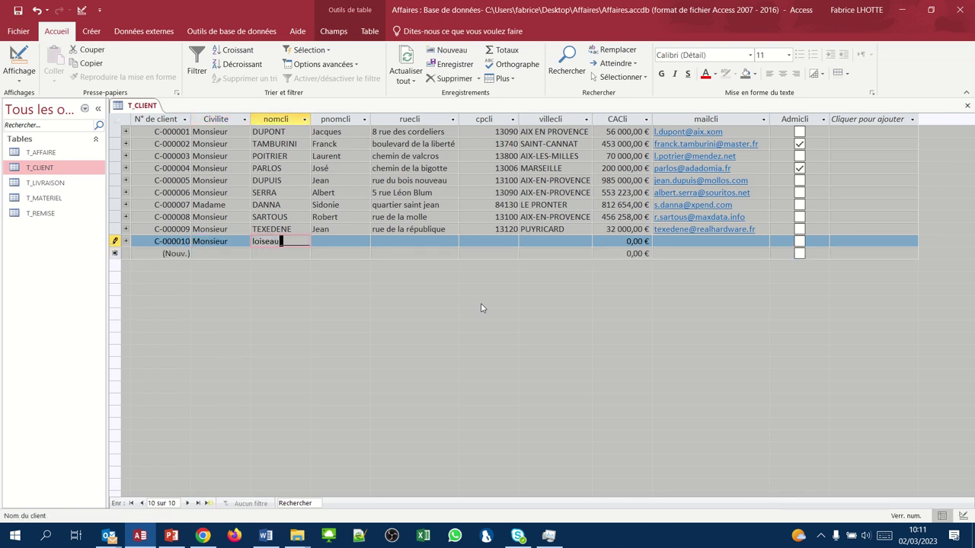
{"action": "key", "text": "Tab"}
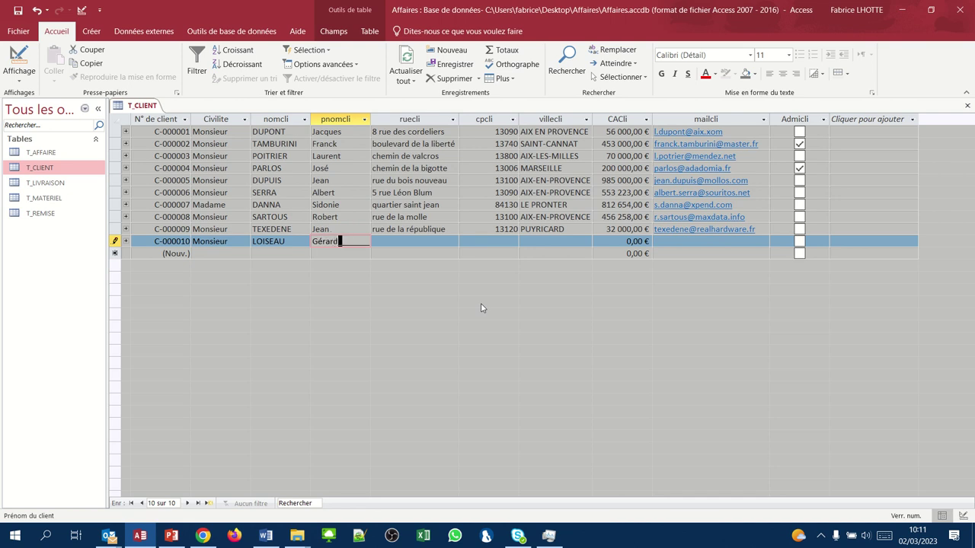
{"action": "key", "text": "Tab"}
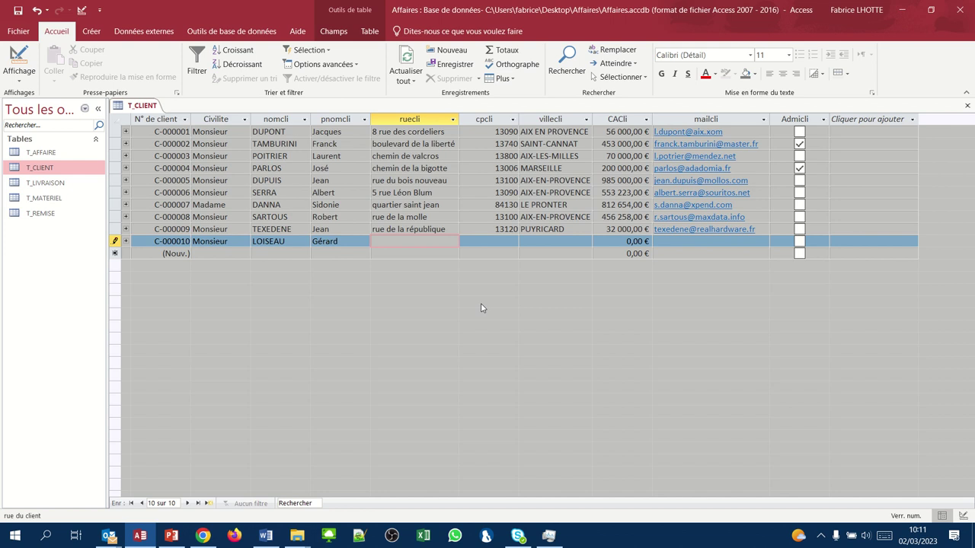
{"action": "type", "text": "rue de la grande place"}
{"action": "key", "text": "Tab"}
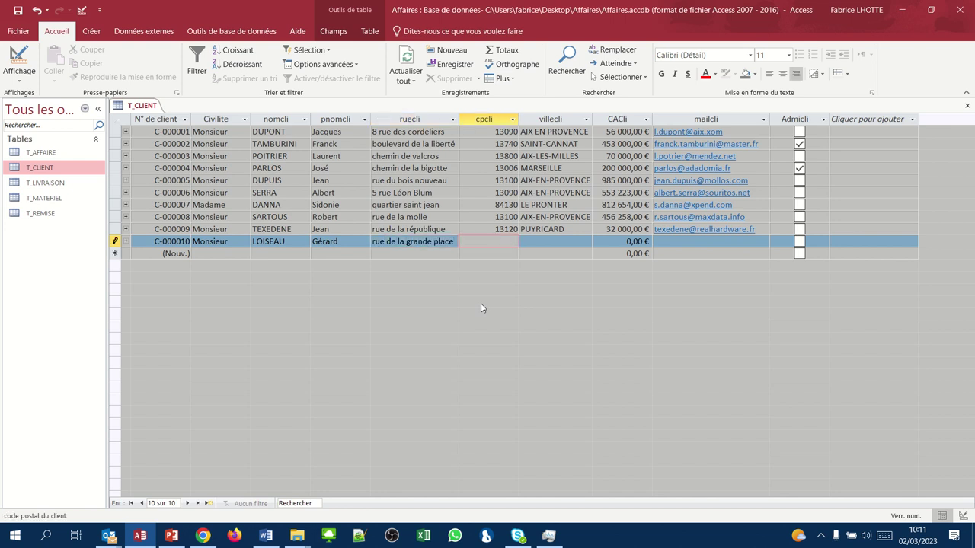
- Enter postcode 13240, MEYREUIL, turnover 12000 and the e-mail, ticking Admicli for this administration
{"action": "type", "text": "13240"}
{"action": "key", "text": "Tab"}
{"action": "type", "text": "M"}
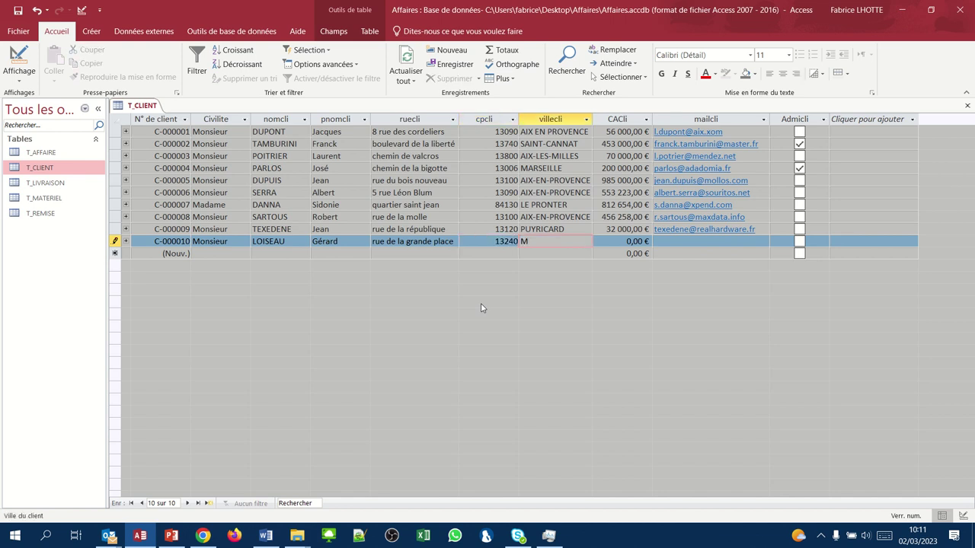
{"action": "type", "text": "EYREUIL"}
{"action": "key", "text": "Tab"}
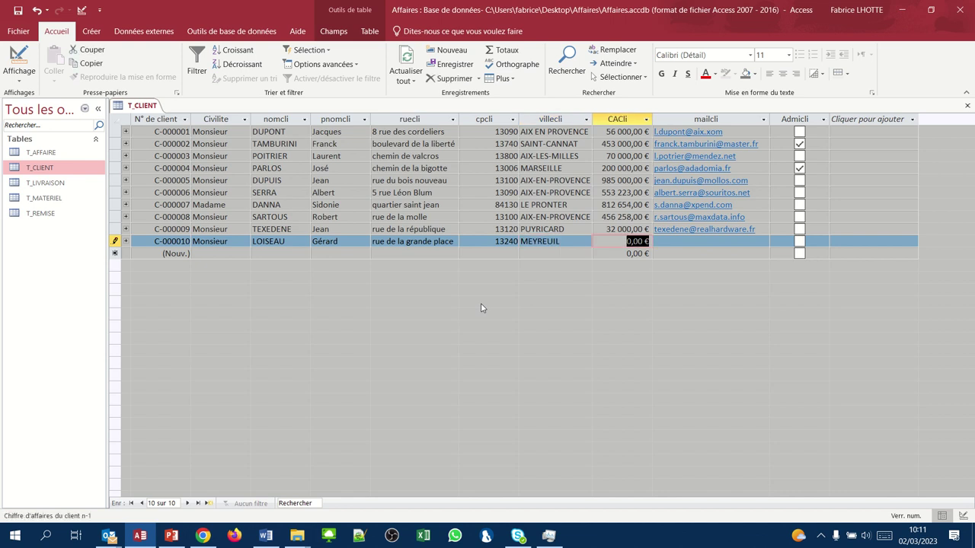
{"action": "type", "text": "12000"}
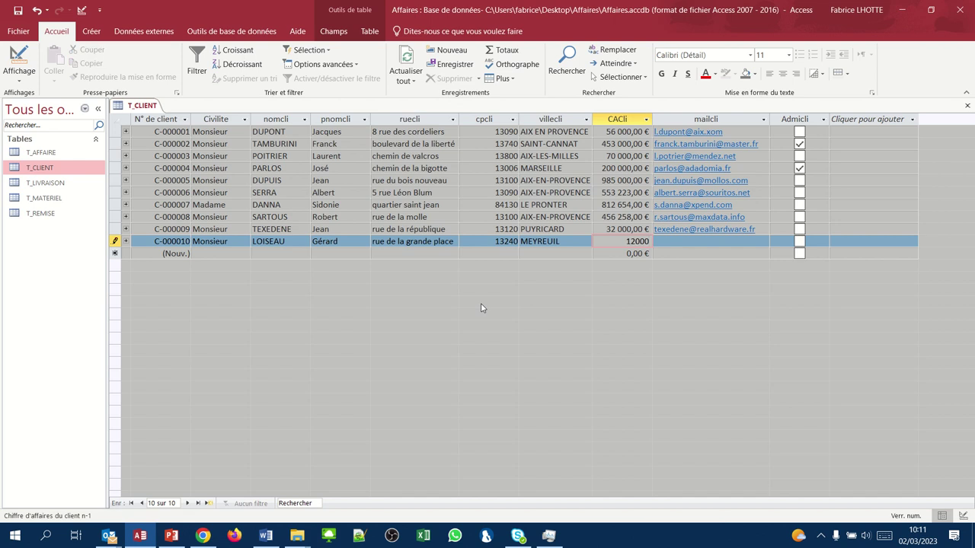
{"action": "key", "text": "Tab"}
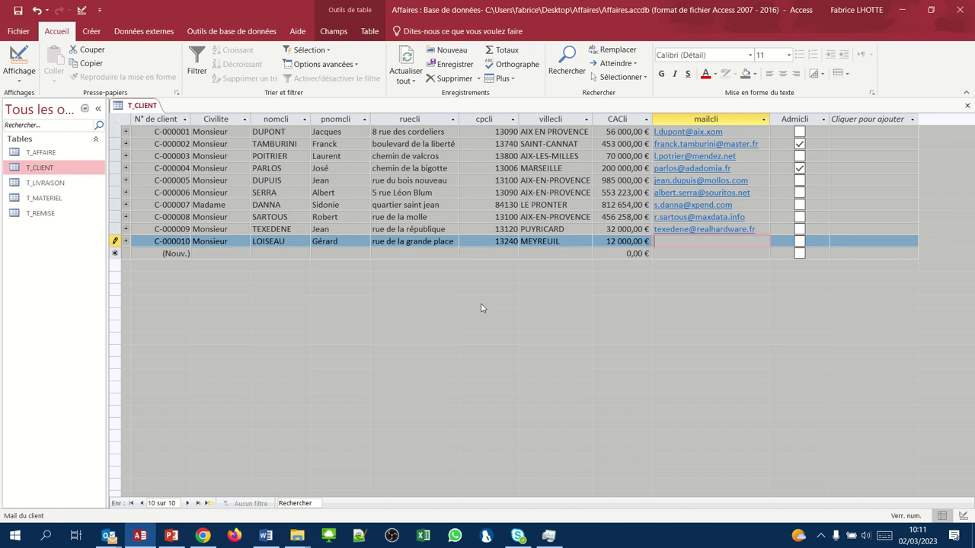
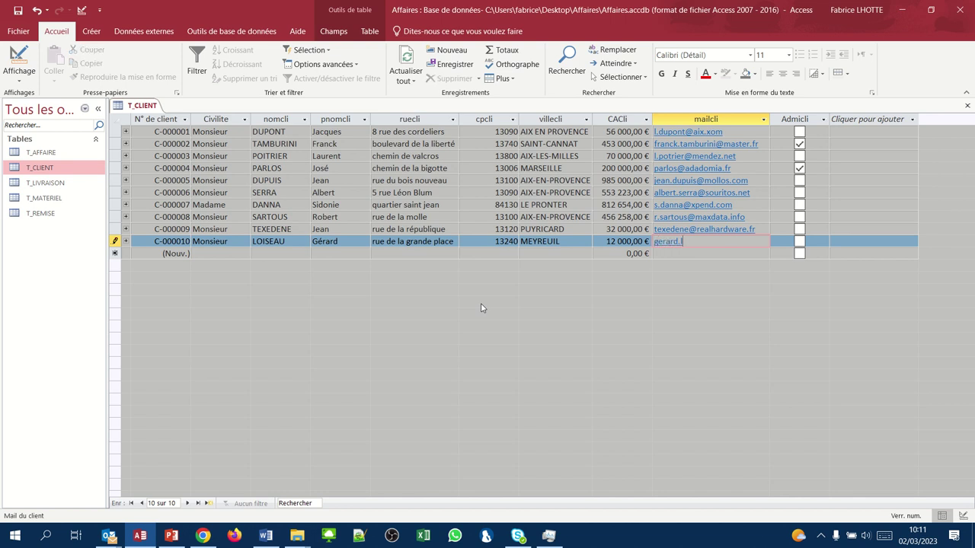
{"action": "key", "text": "Tab"}
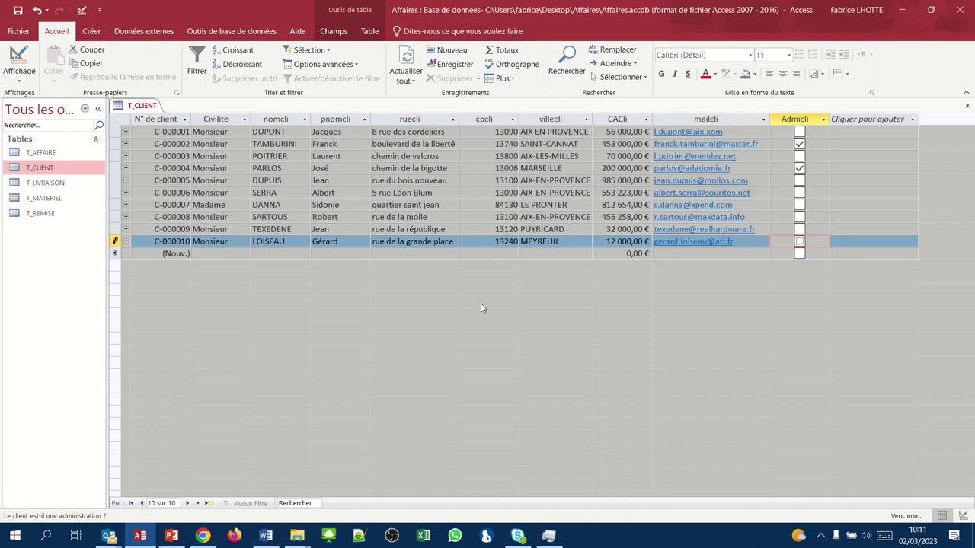
{"action": "key", "text": "space"}
{"action": "key", "text": "Tab"}
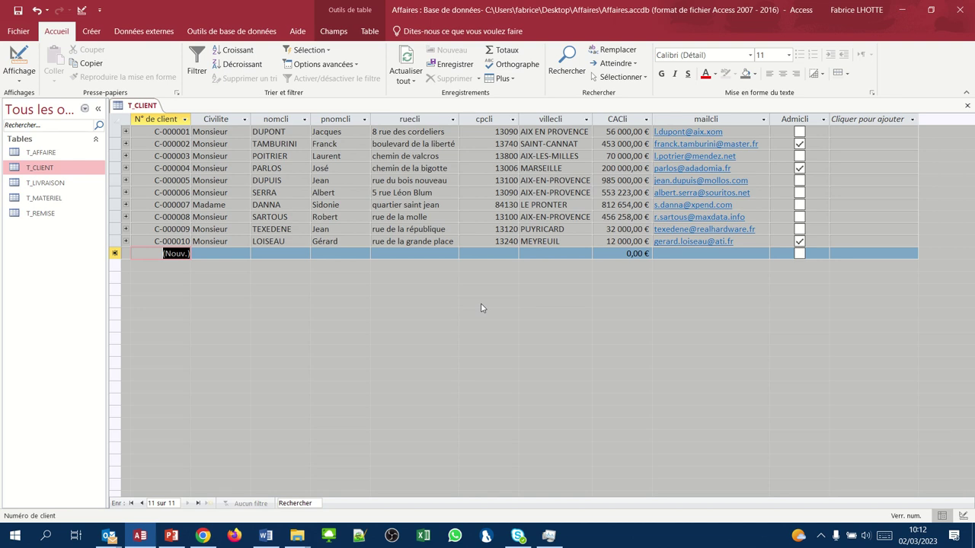
{"action": "key", "text": "Tab"}
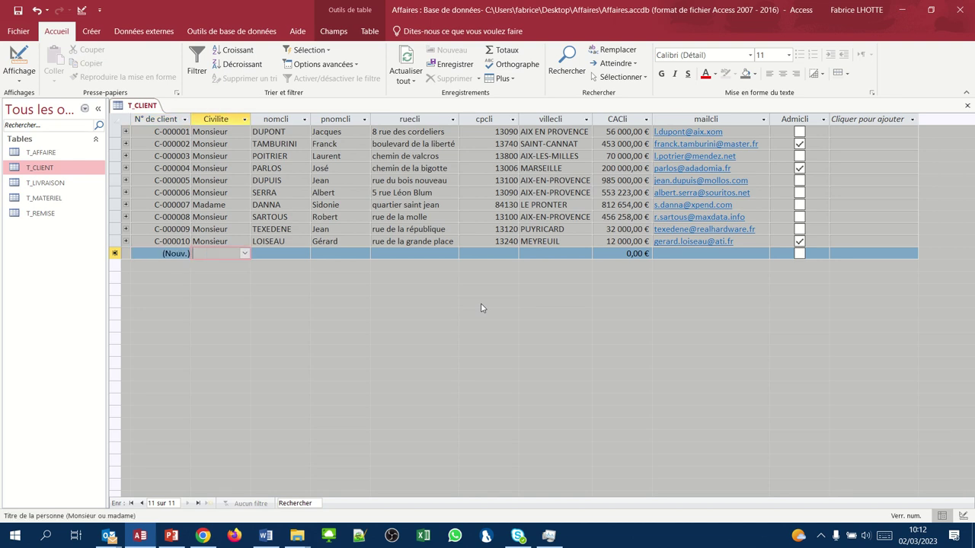
- Set the title to Madame and enter the client's surname, first name and street
{"action": "type", "text": "Ma"}
{"action": "key", "text": "Tab"}
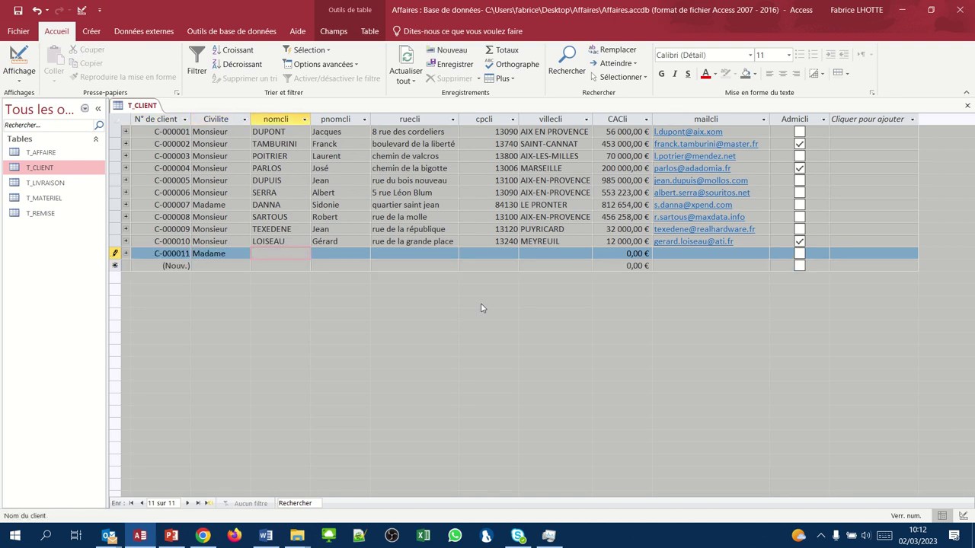
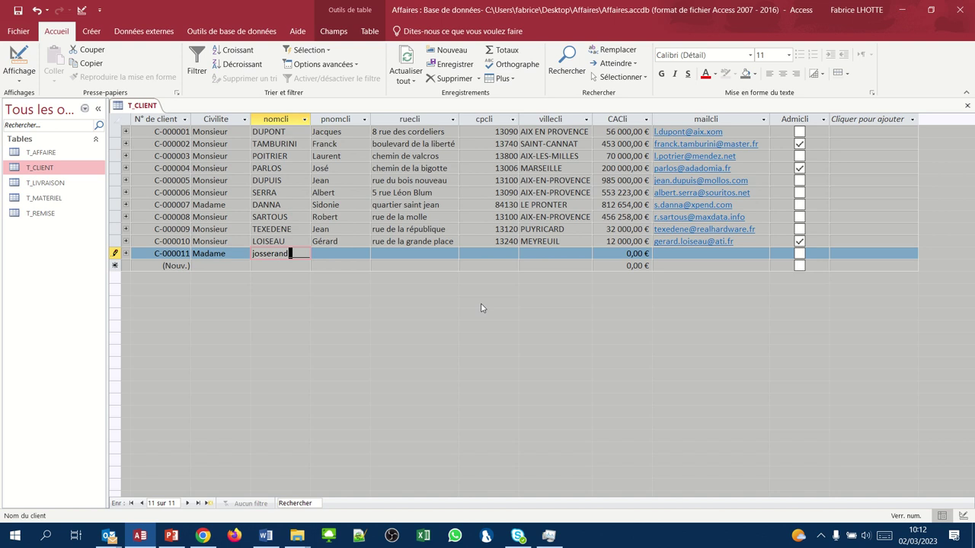
{"action": "key", "text": "Tab"}
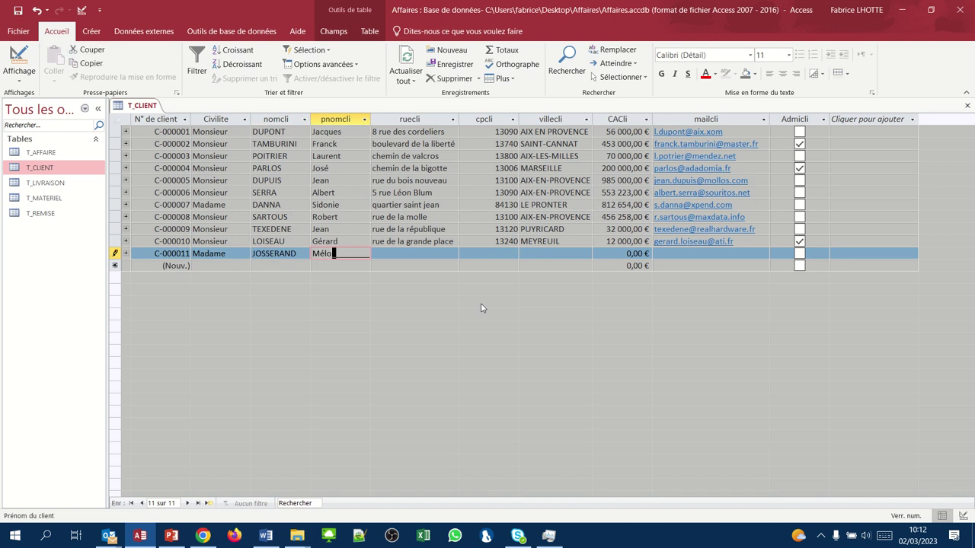
{"action": "key", "text": "Tab"}
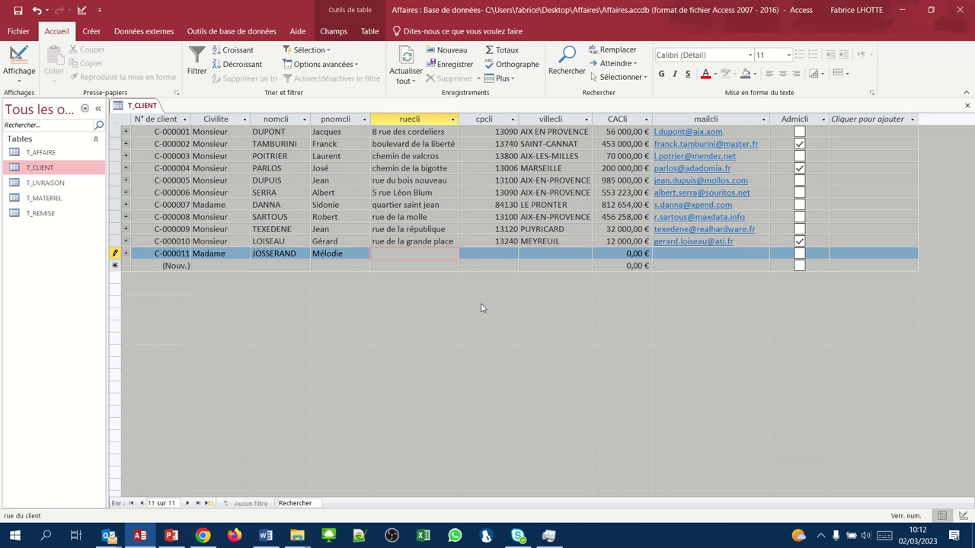
{"action": "type", "text": "avenue de l'europe"}
{"action": "key", "text": "Tab"}
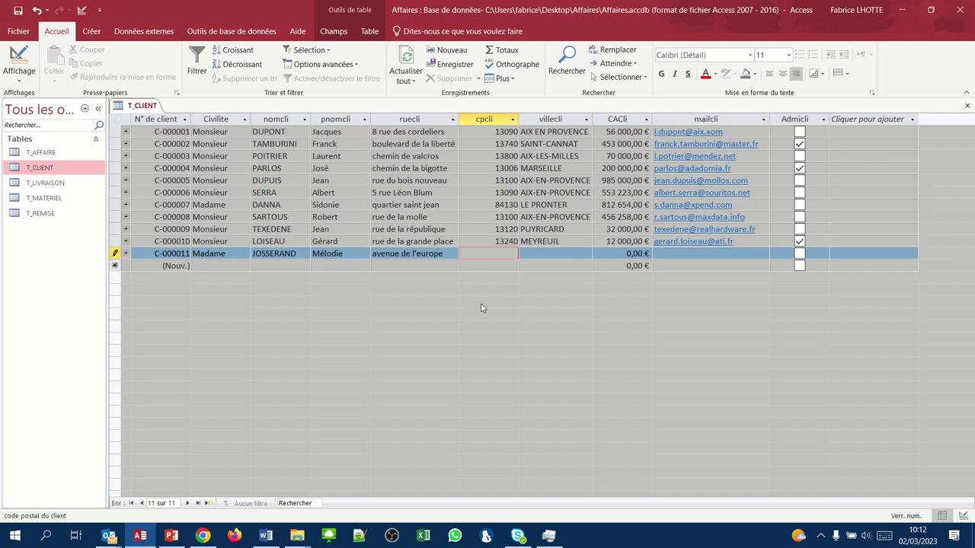
- Enter postcode 13090, city aix-en-provence, turnover 75000 and the e-mail, then save C-000011
{"action": "type", "text": "13090"}
{"action": "key", "text": "Tab"}
{"action": "type", "text": "aix"}
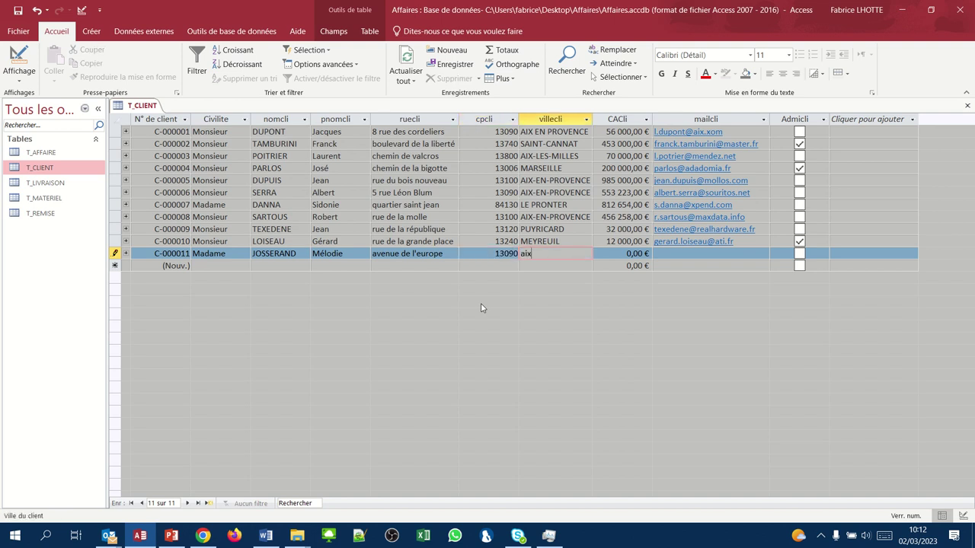
{"action": "type", "text": "-en-provence"}
{"action": "key", "text": "Tab"}
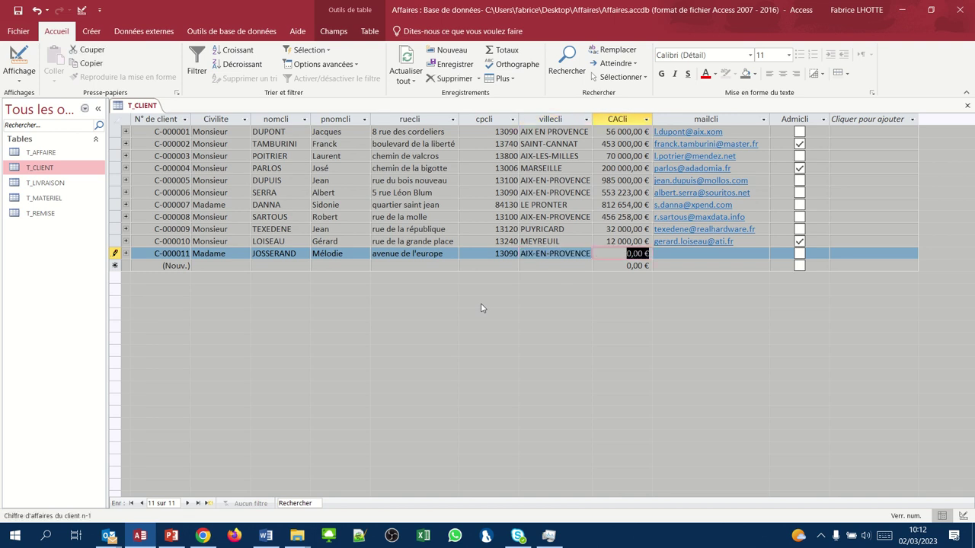
{"action": "type", "text": "75000"}
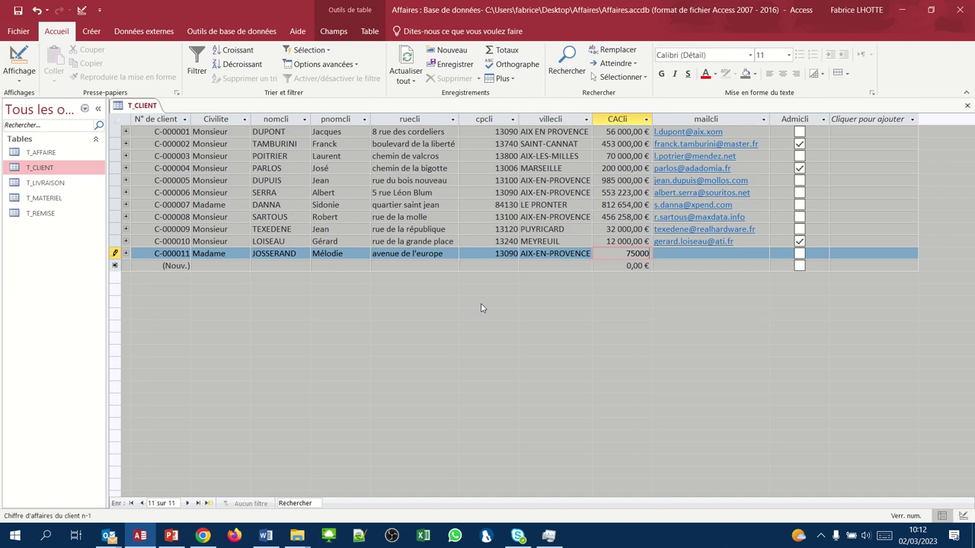
{"action": "key", "text": "Tab"}
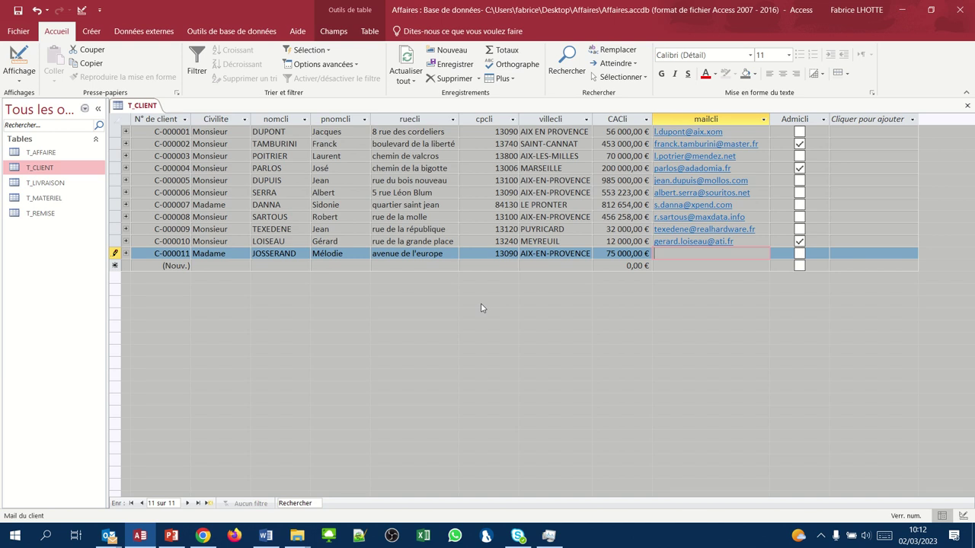
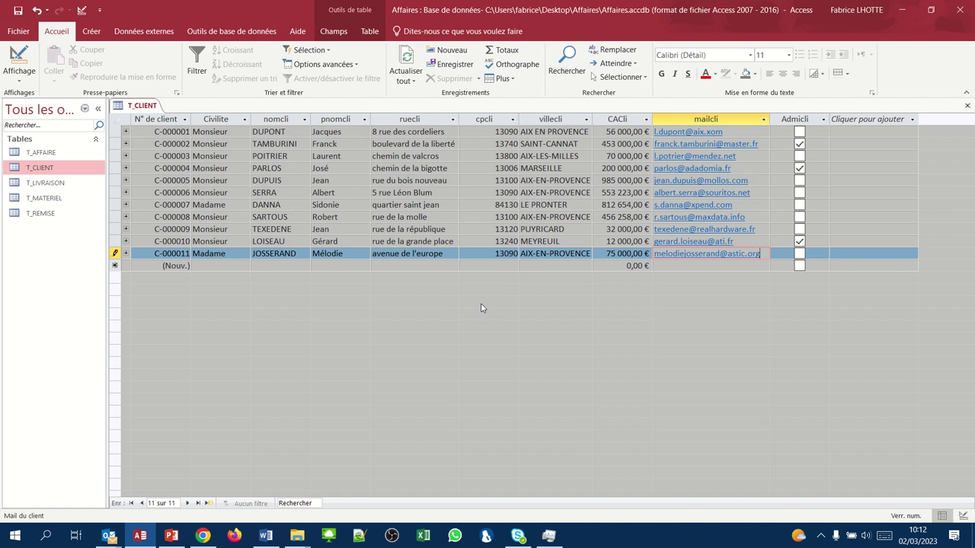
{"action": "key", "text": "Tab"}
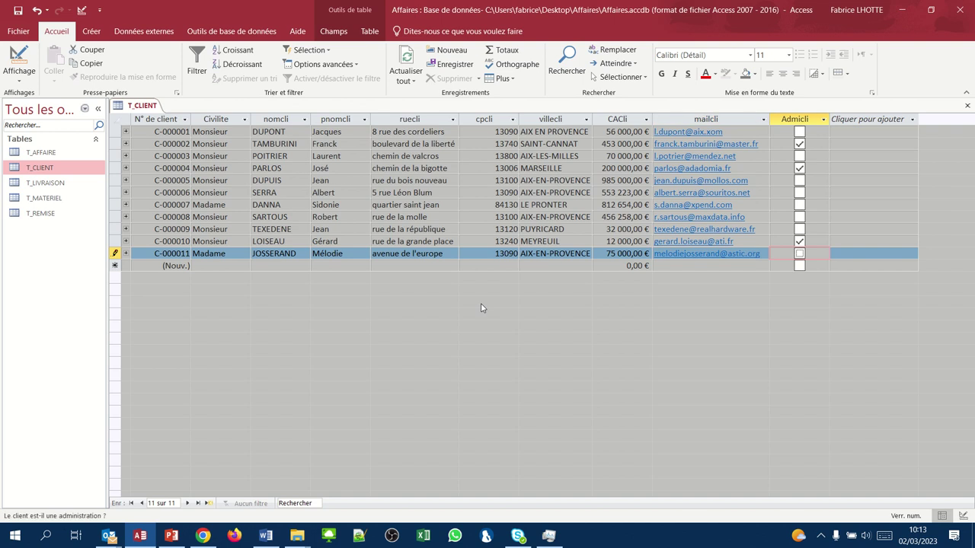
{"action": "key", "text": "Tab"}
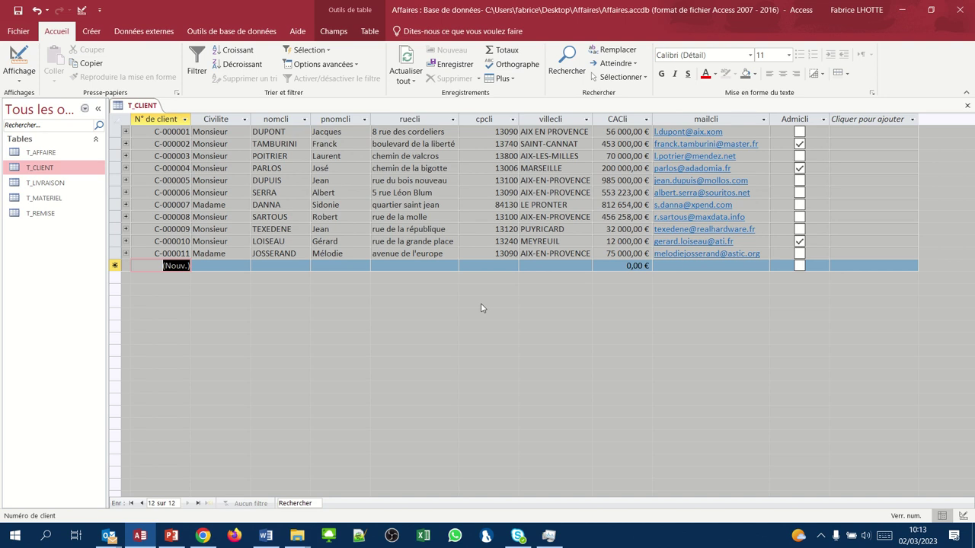
- Enter the new client's title as Madame, followed by the client's surname and first name
{"action": "key", "text": "Tab"}
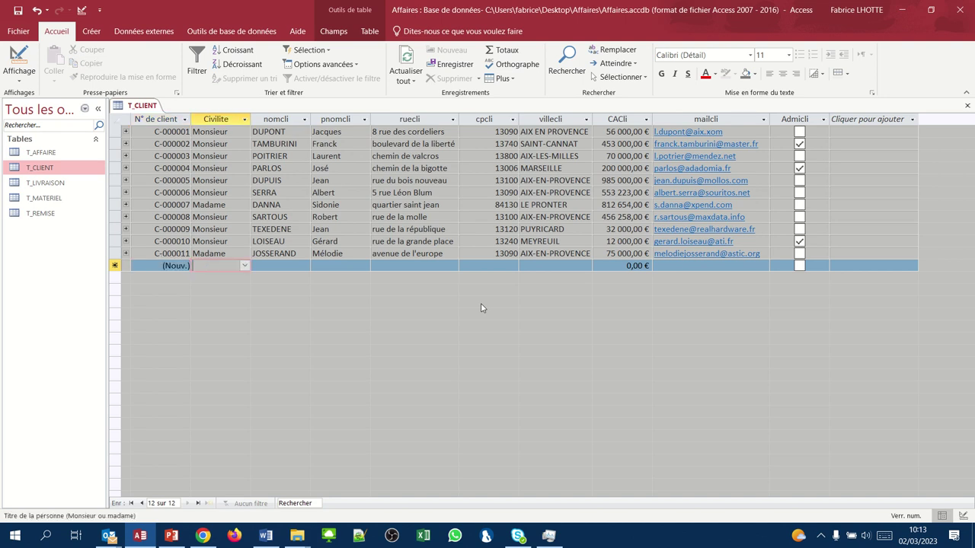
{"action": "type", "text": "Ma"}
{"action": "key", "text": "Tab"}
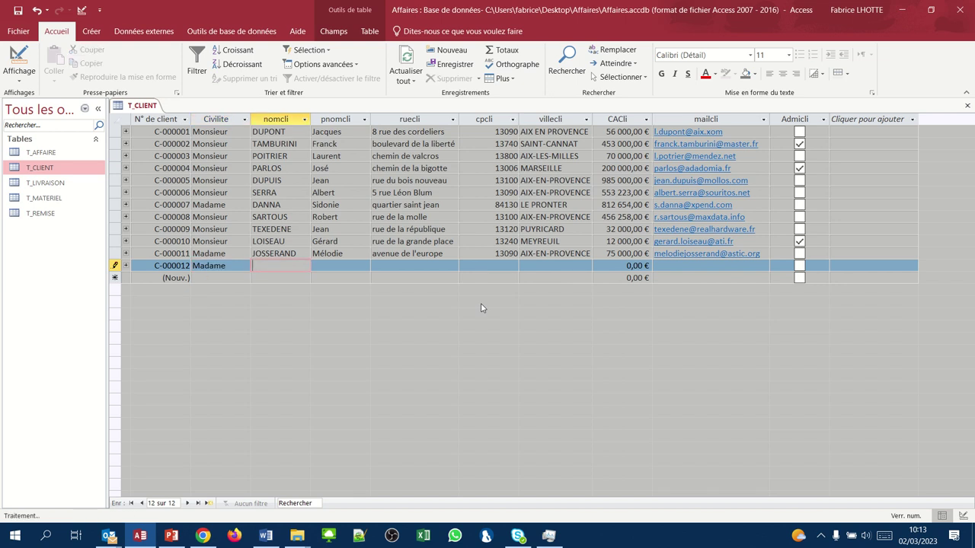
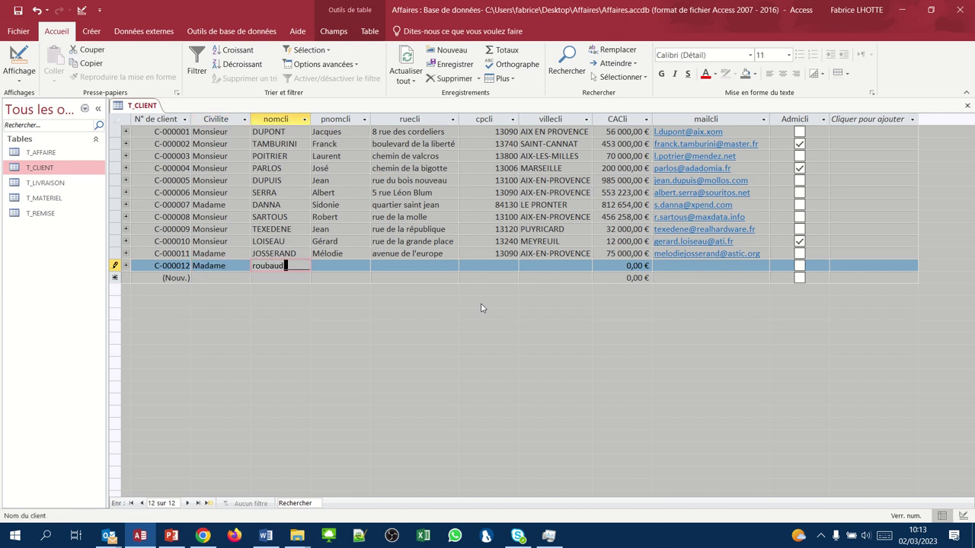
{"action": "key", "text": "Tab"}
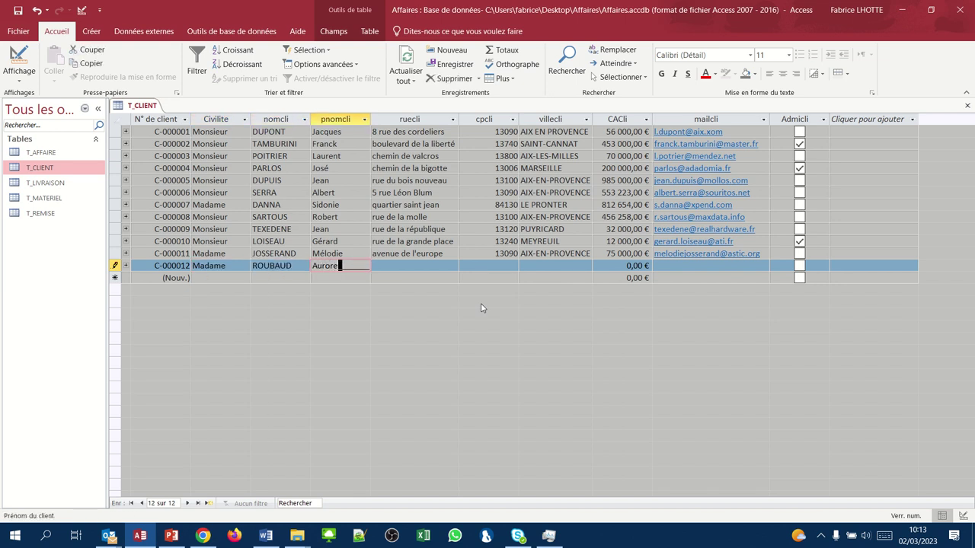
{"action": "key", "text": "Tab"}
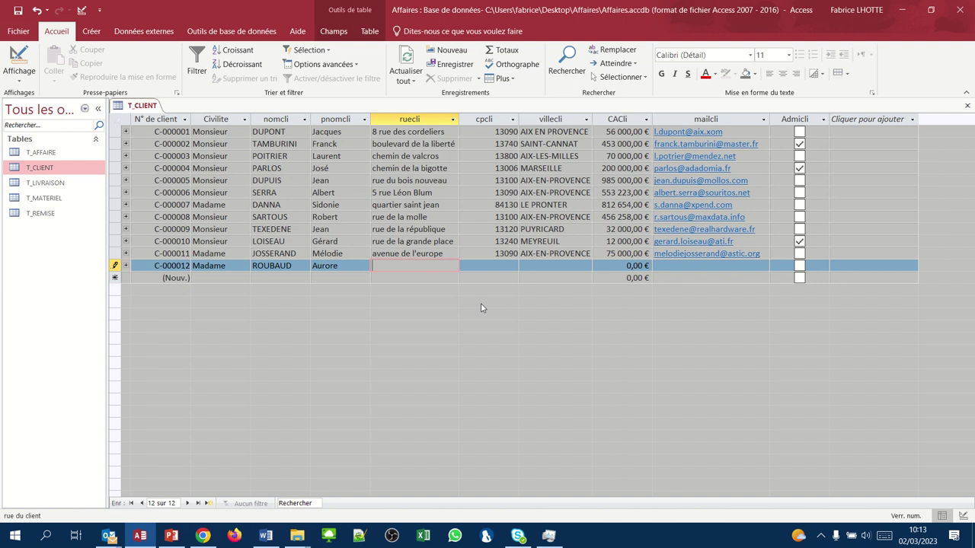
- Fill in the client's street, postcode and city
{"action": "type", "text": "rue Max Weber"}
{"action": "key", "text": "Tab"}
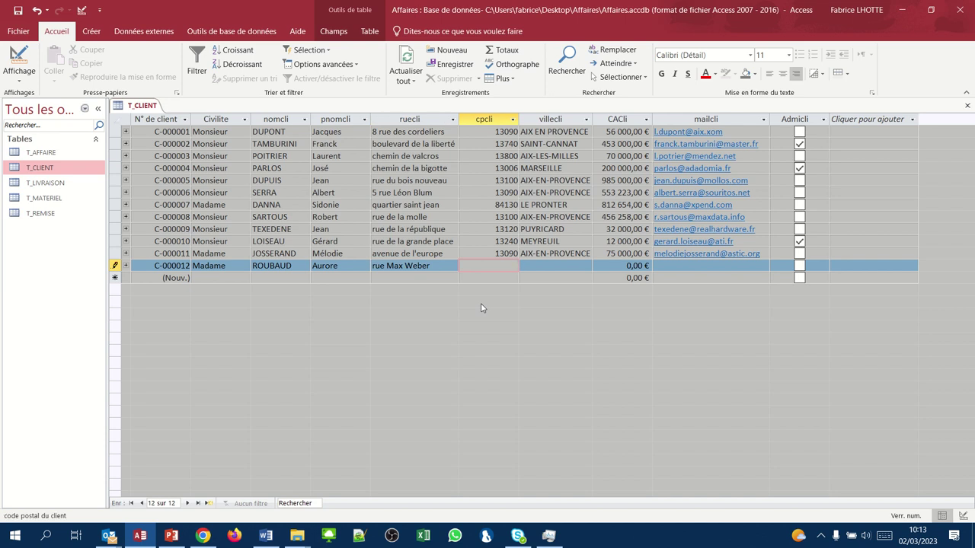
{"action": "type", "text": "13700"}
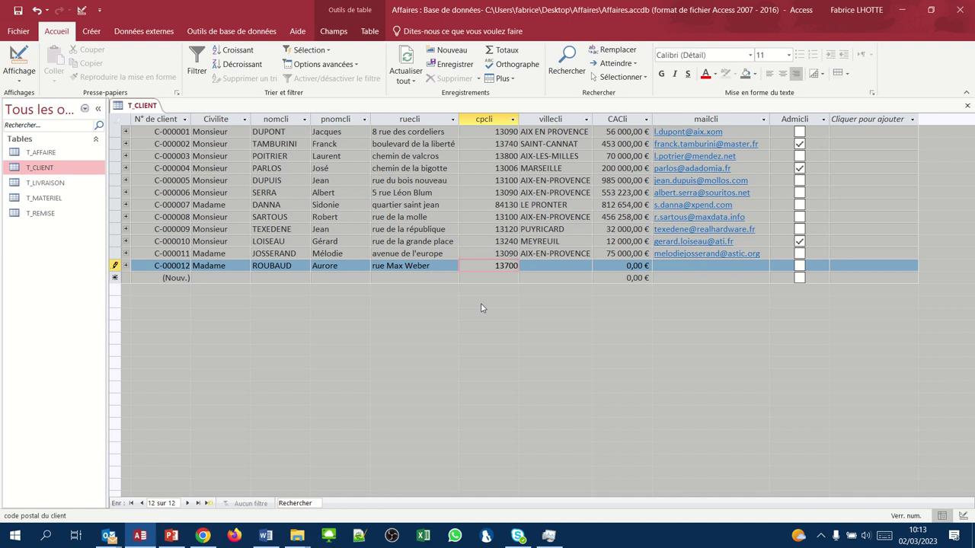
{"action": "key", "text": "Tab"}
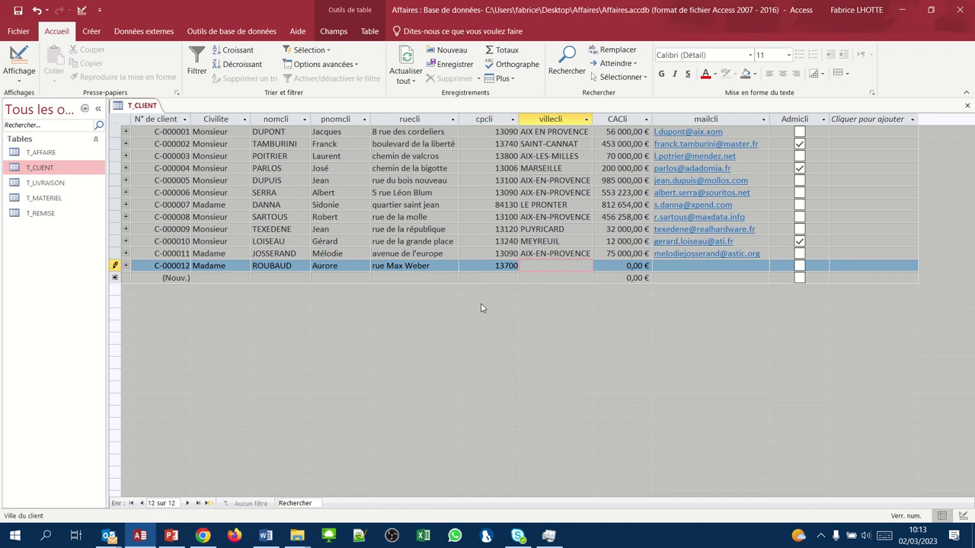
{"action": "type", "text": "lambesc"}
{"action": "key", "text": "Tab"}
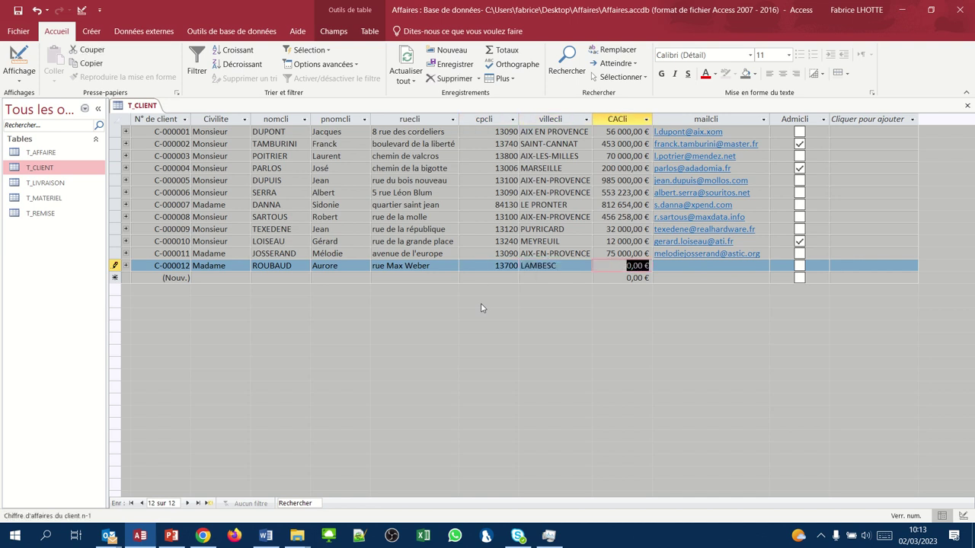
- Enter turnover 125000 and the client's e-mail address, then save the table
{"action": "type", "text": "125000"}
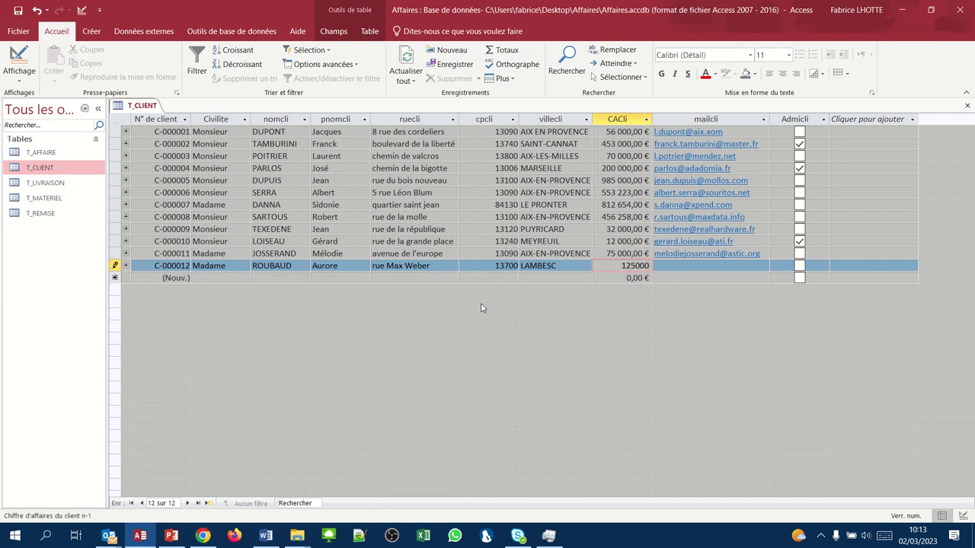
{"action": "key", "text": "Tab"}
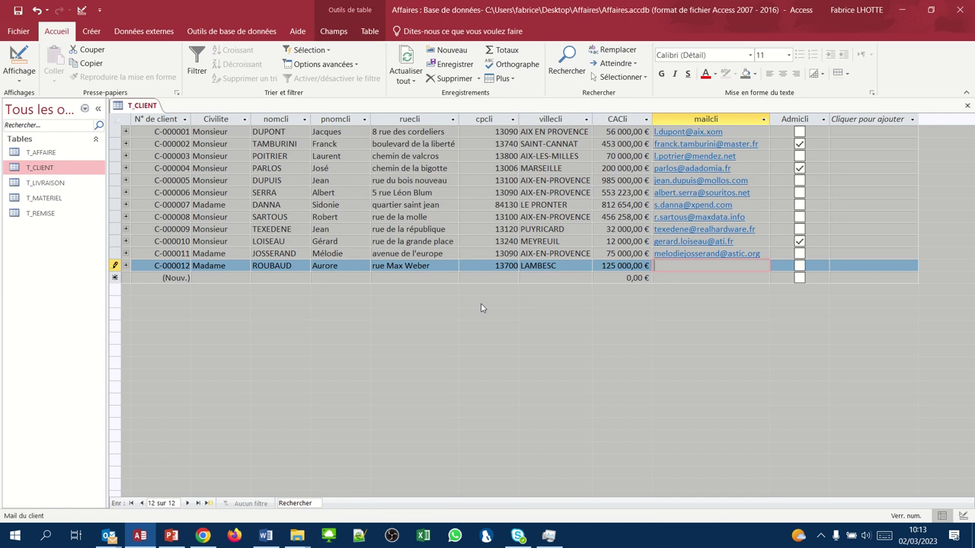
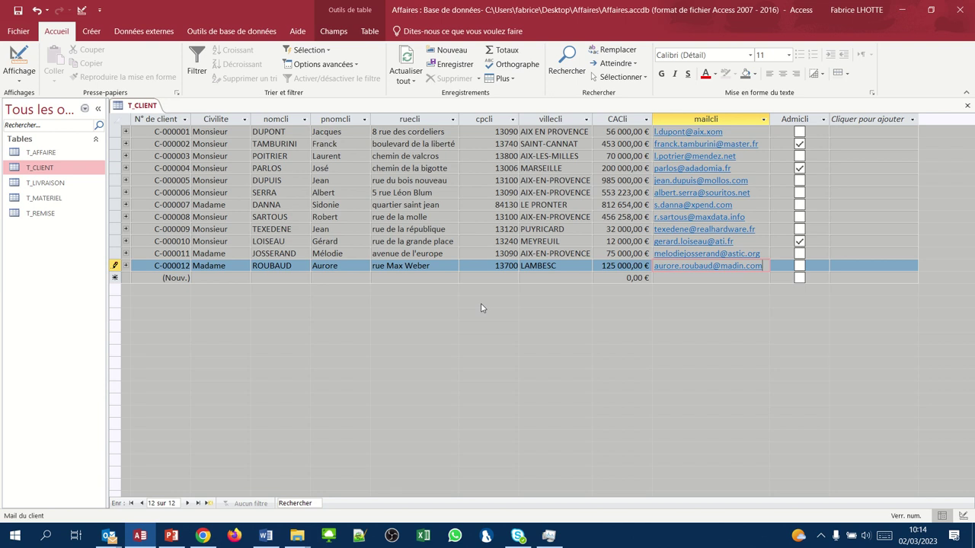
{"action": "left_click", "coordinate": [18, 12]}
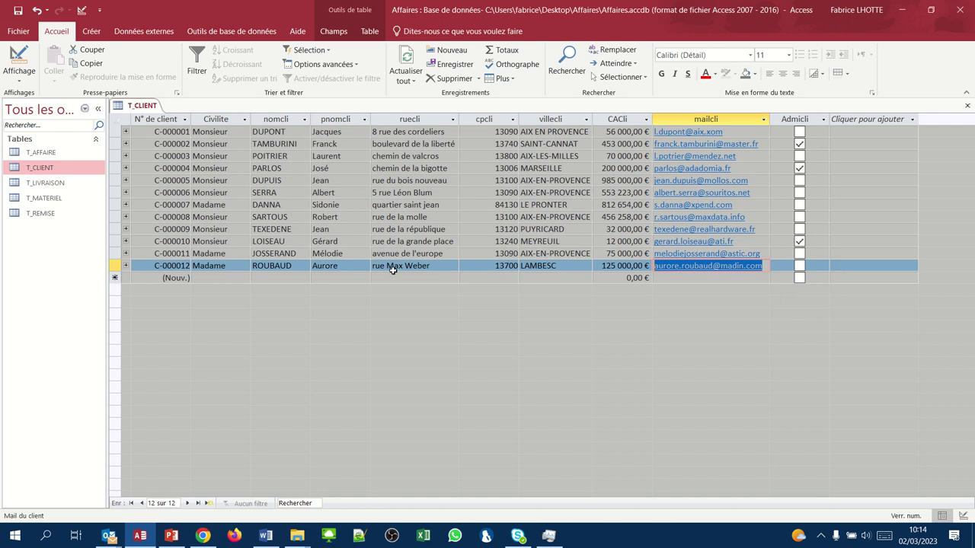
- Close T_CLIENT and open T_REMISE, starting a first record with code 0 and rate 0%
{"action": "left_click", "coordinate": [967, 109]}
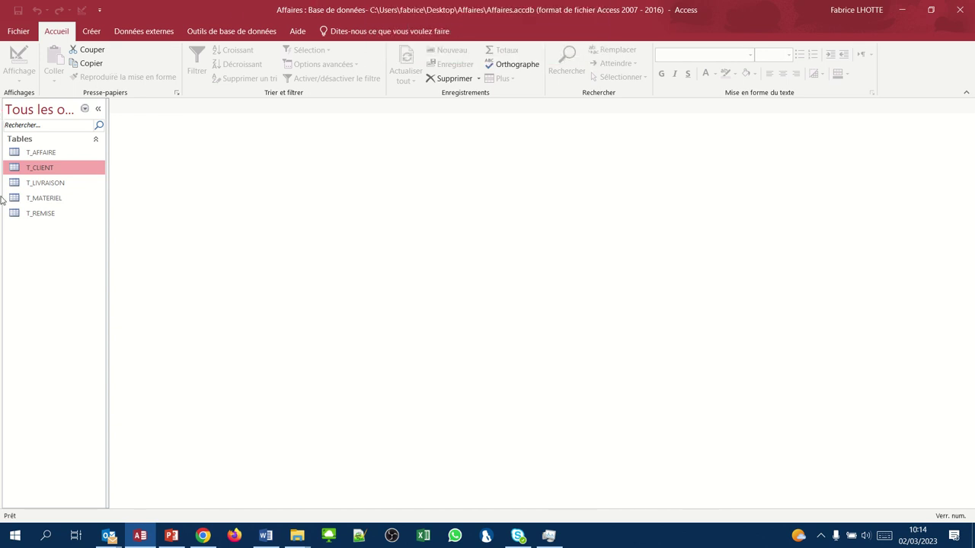
{"action": "left_click", "coordinate": [38, 216]}
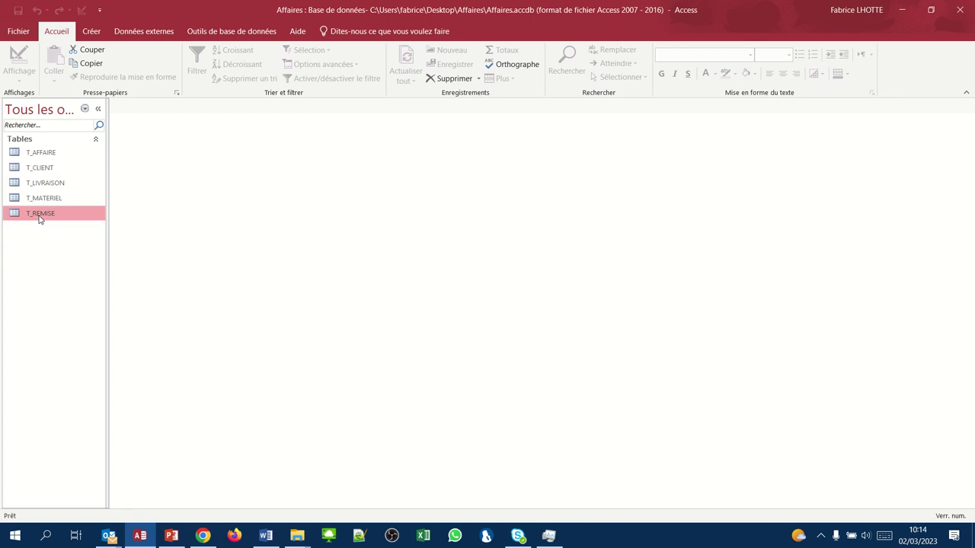
{"action": "double_click", "coordinate": [38, 216]}
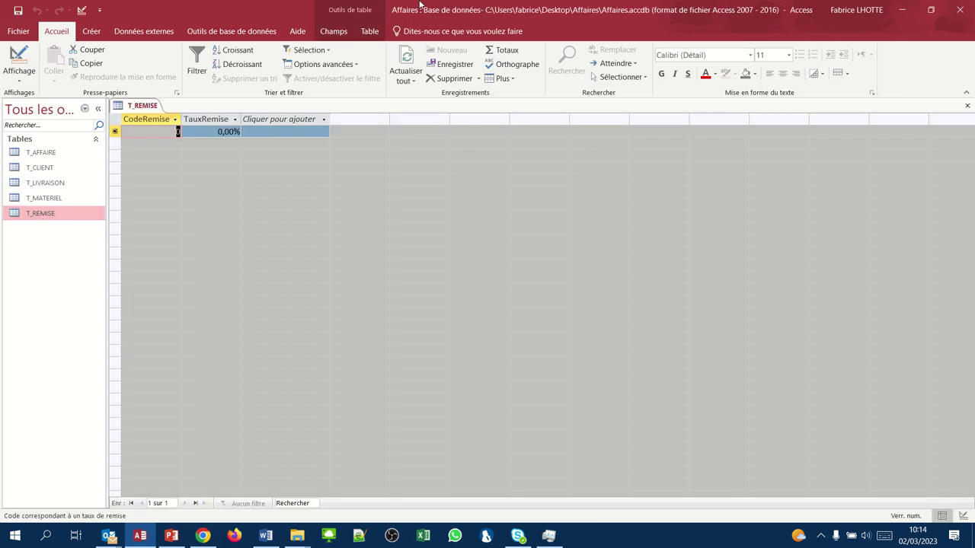
{"action": "mouse_move", "coordinate": [410, 27]}
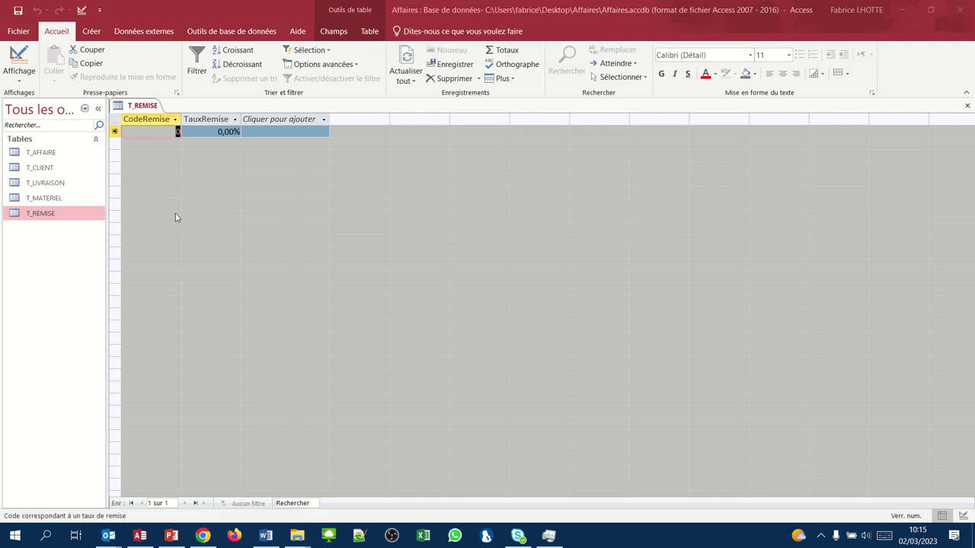
{"action": "left_click", "coordinate": [225, 134]}
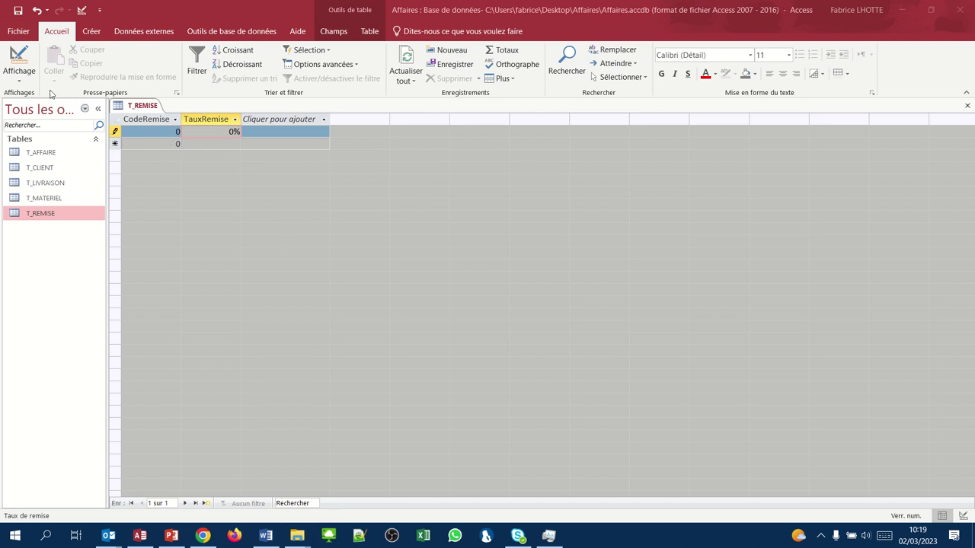
- In Design view, clear the CodeRemise field's default value of 0
{"action": "left_click", "coordinate": [17, 67]}
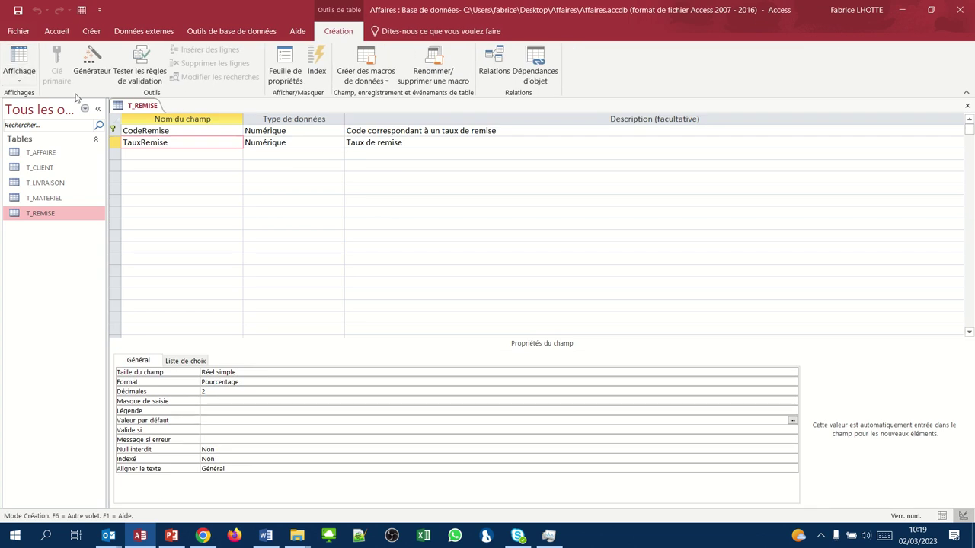
{"action": "key", "text": "F6"}
{"action": "left_click", "coordinate": [132, 131]}
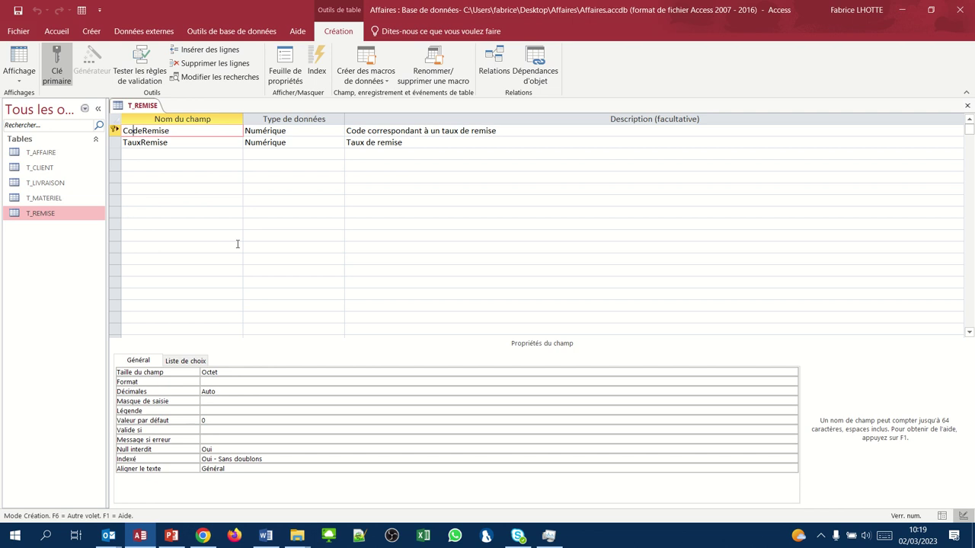
{"action": "left_click", "coordinate": [209, 421]}
{"action": "key", "text": "BackSpace"}
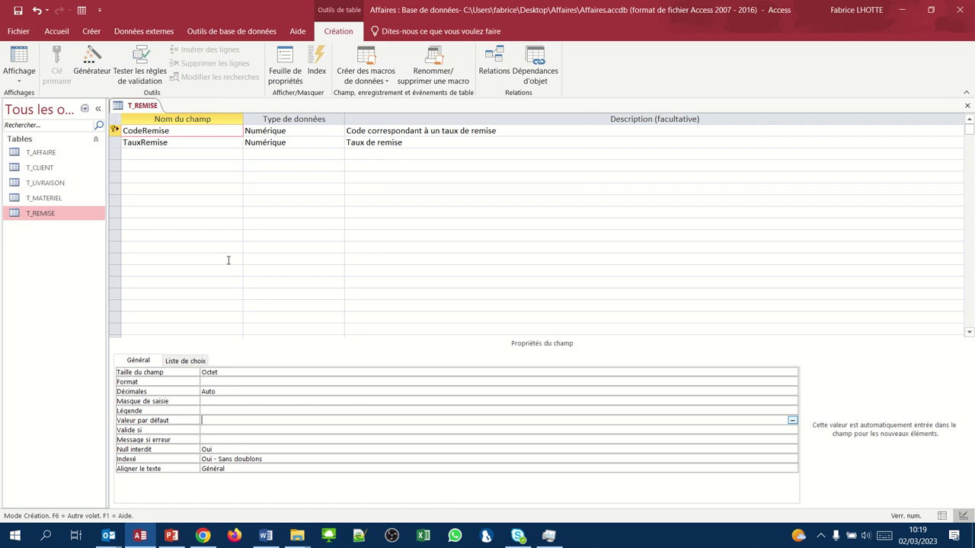
- Save the T_REMISE design and return to Datasheet view
{"action": "left_click", "coordinate": [201, 143]}
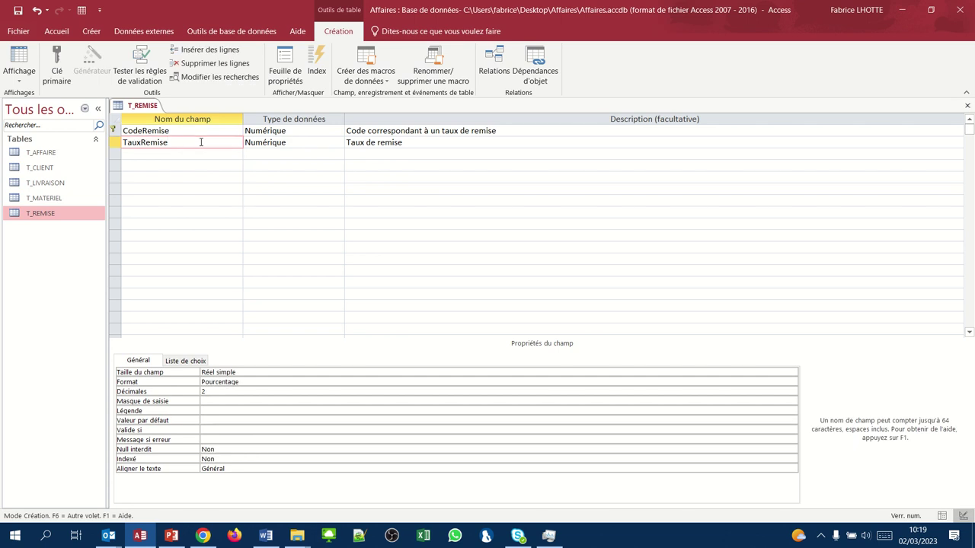
{"action": "left_click", "coordinate": [196, 130]}
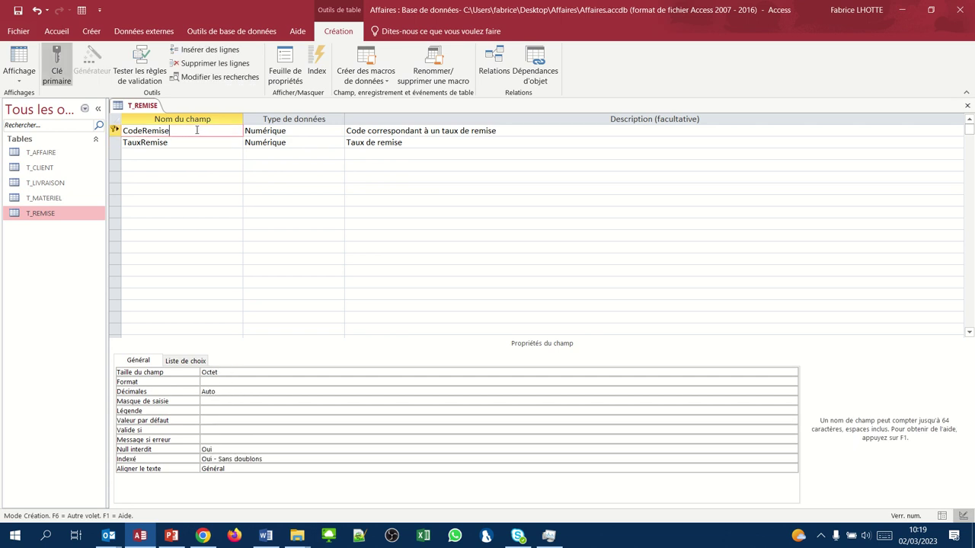
{"action": "left_click", "coordinate": [17, 10]}
{"action": "left_click", "coordinate": [18, 70]}
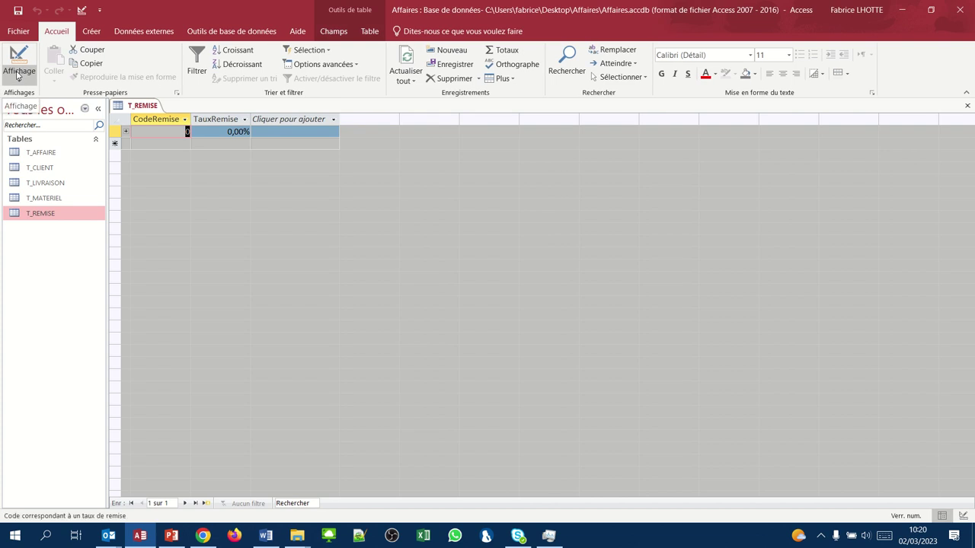
- Add a T_REMISE record with CodeRemise 1 and TauxRemise 5,00%
{"action": "key", "text": "Tab"}
{"action": "key", "text": "Tab"}
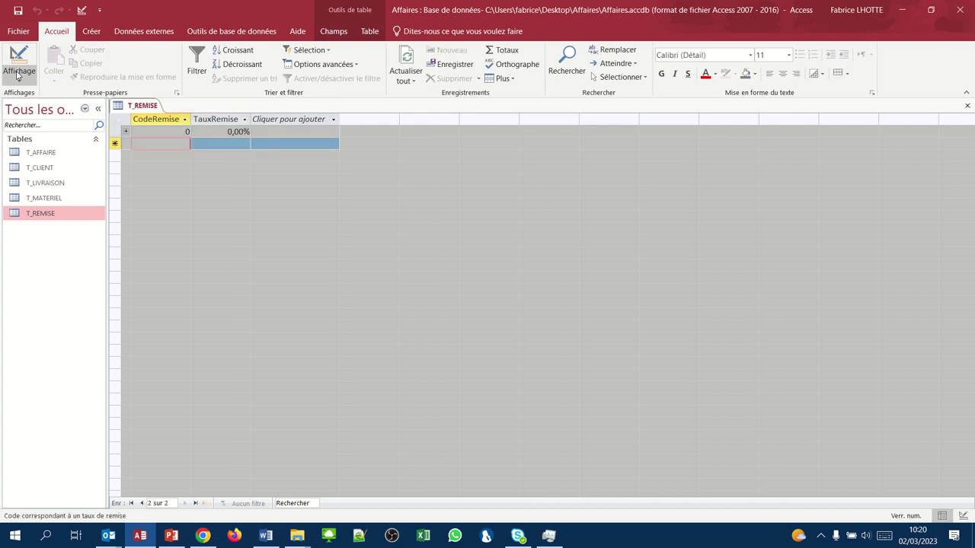
{"action": "type", "text": "1"}
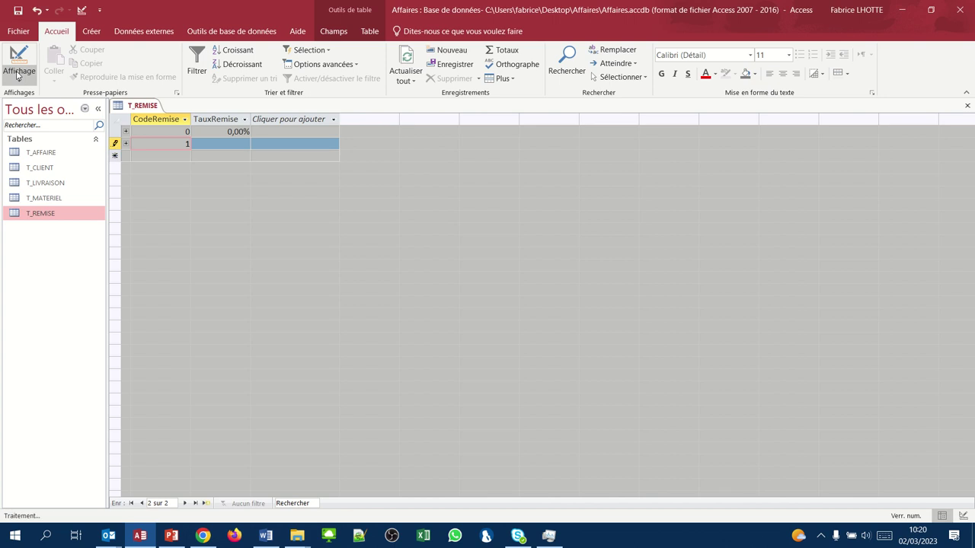
{"action": "key", "text": "Tab"}
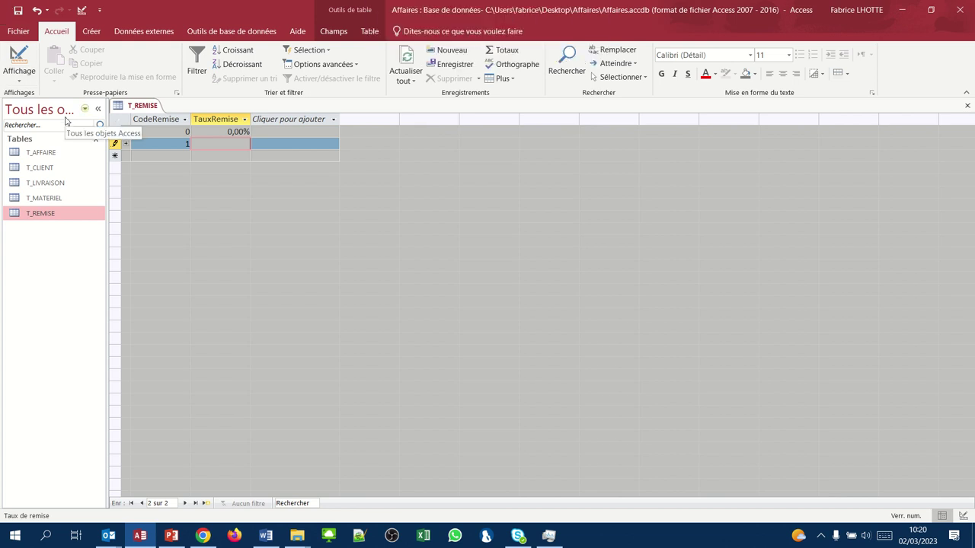
{"action": "type", "text": "5%%"}
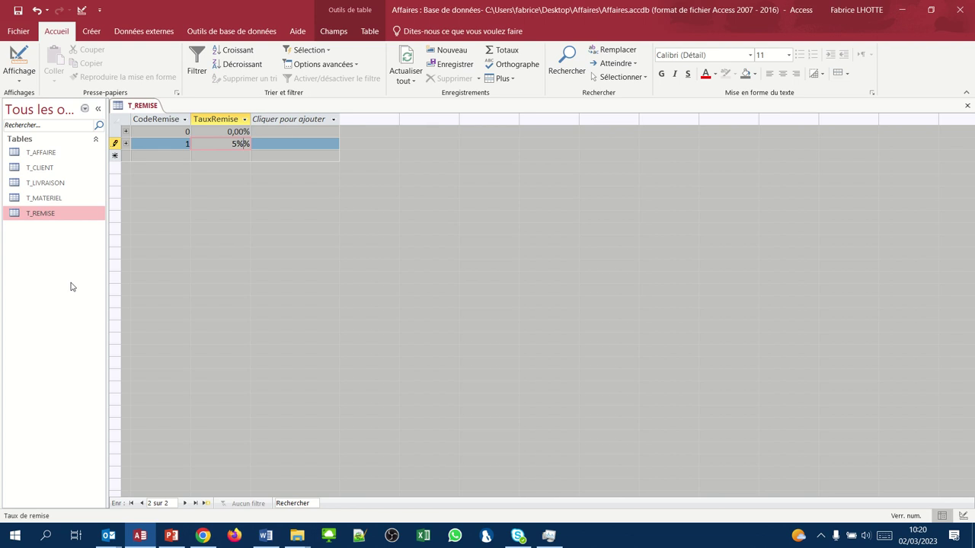
{"action": "key", "text": "BackSpace"}
{"action": "key", "text": "Return"}
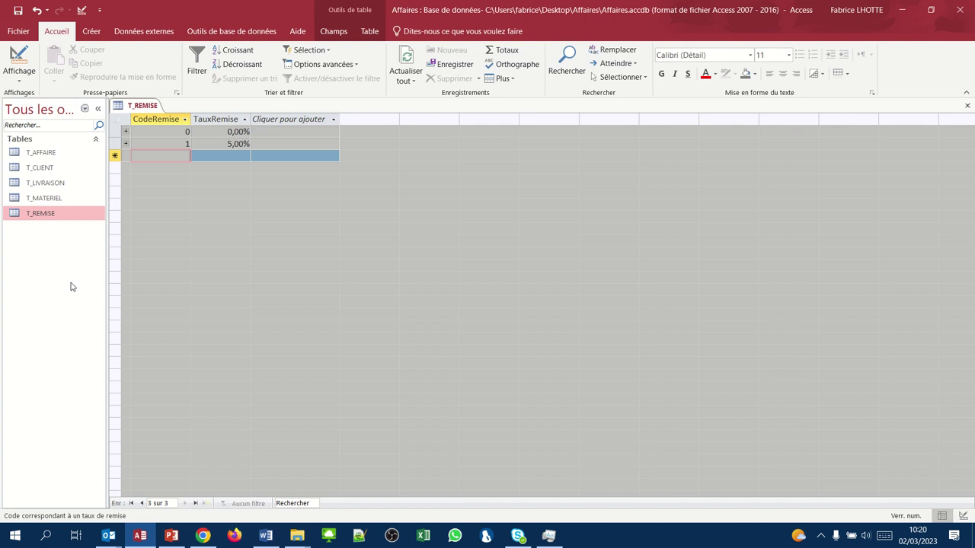
- Renumber codes via a temporary 10: 0,00% becomes code 1, 5,00% becomes code 2
{"action": "left_click", "coordinate": [185, 131]}
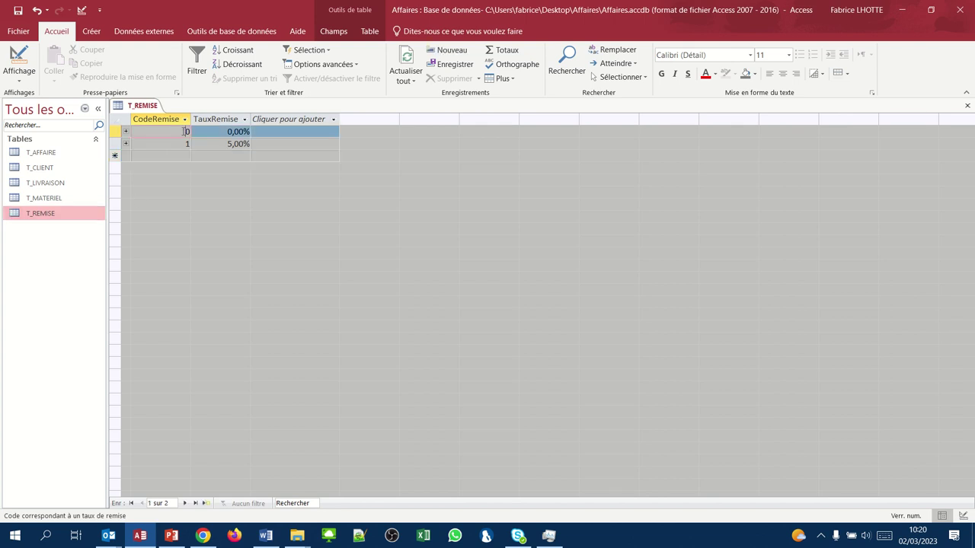
{"action": "type", "text": "1"}
{"action": "left_click", "coordinate": [207, 155]}
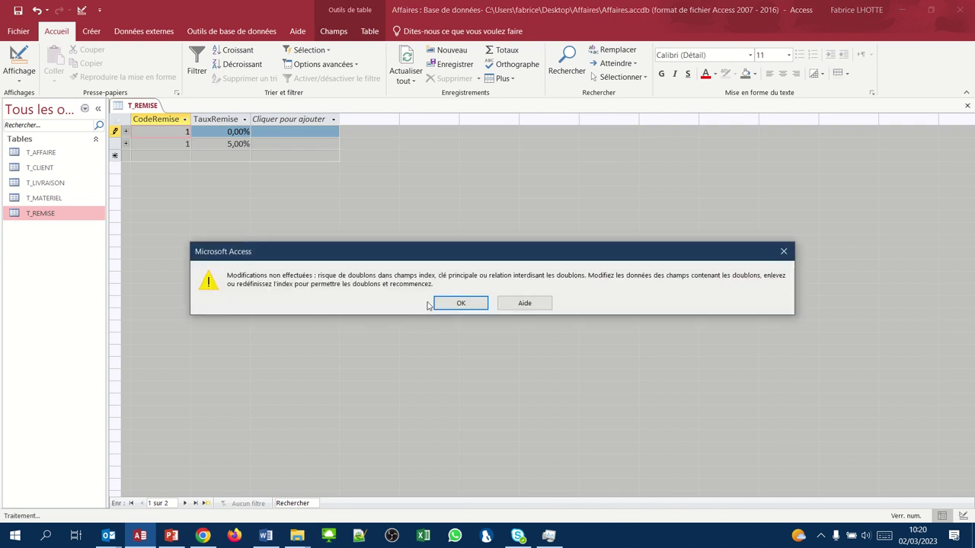
{"action": "left_click", "coordinate": [437, 303]}
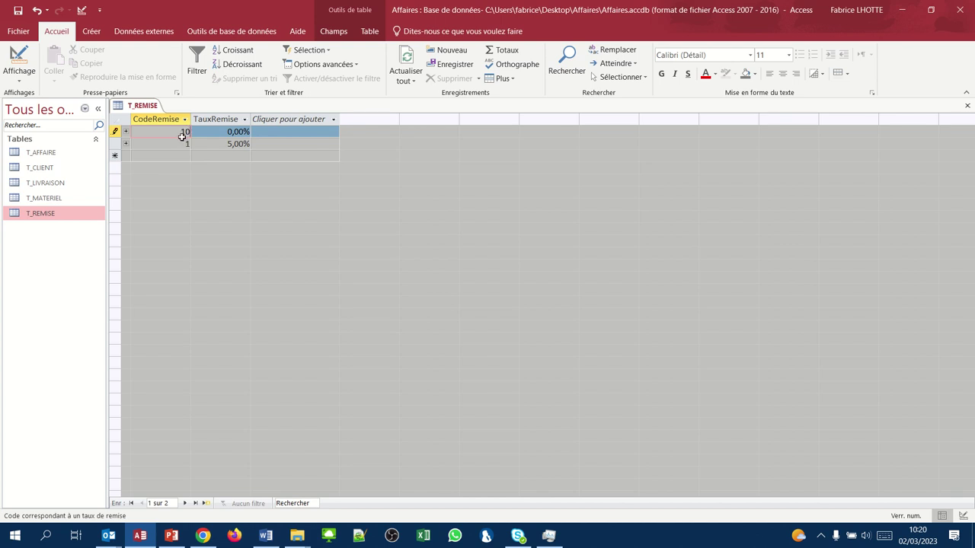
{"action": "left_click", "coordinate": [187, 144]}
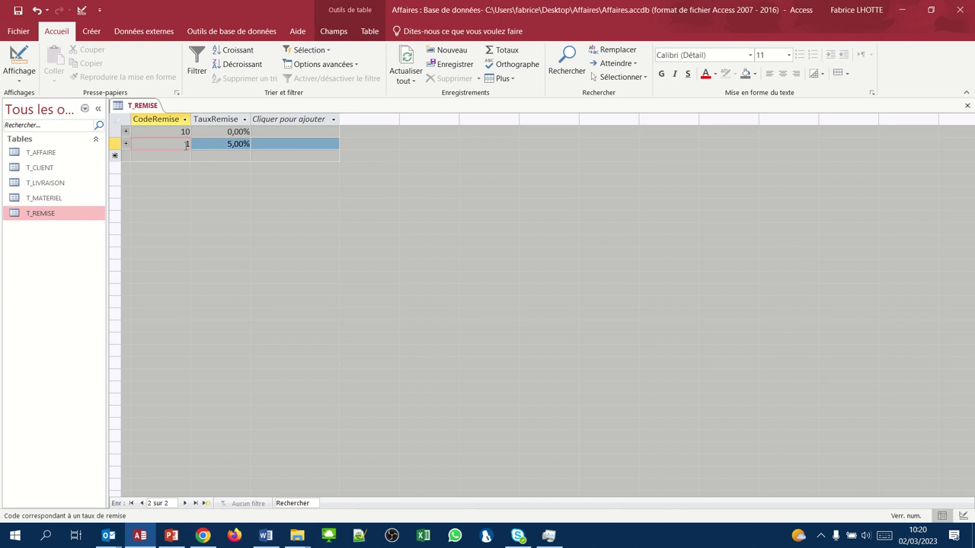
{"action": "key", "text": "BackSpace"}
{"action": "type", "text": "2"}
{"action": "left_click", "coordinate": [185, 136]}
{"action": "key", "text": "BackSpace"}
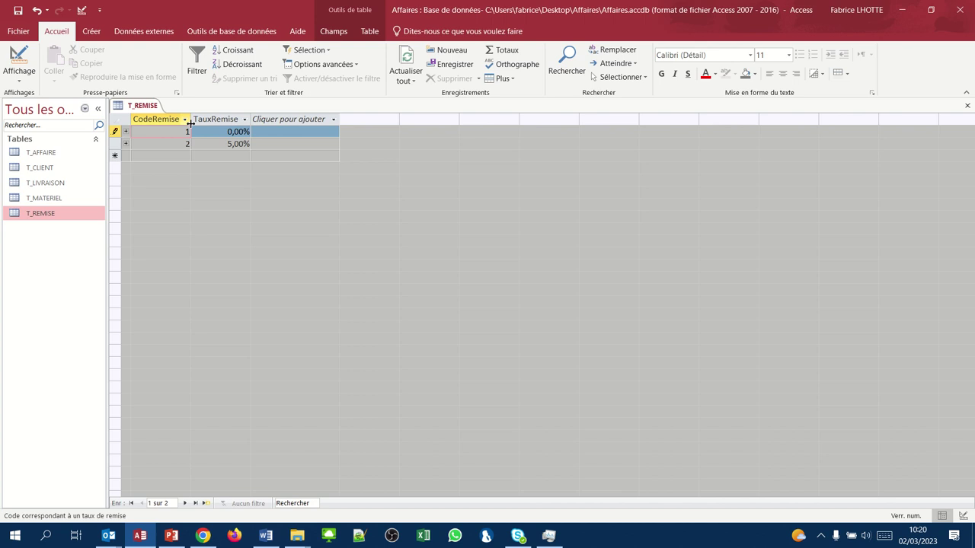
- Add discount rates of 10%, 15%, 20% and 25% for codes 3 to 6
{"action": "key", "text": "Down"}
{"action": "key", "text": "Down"}
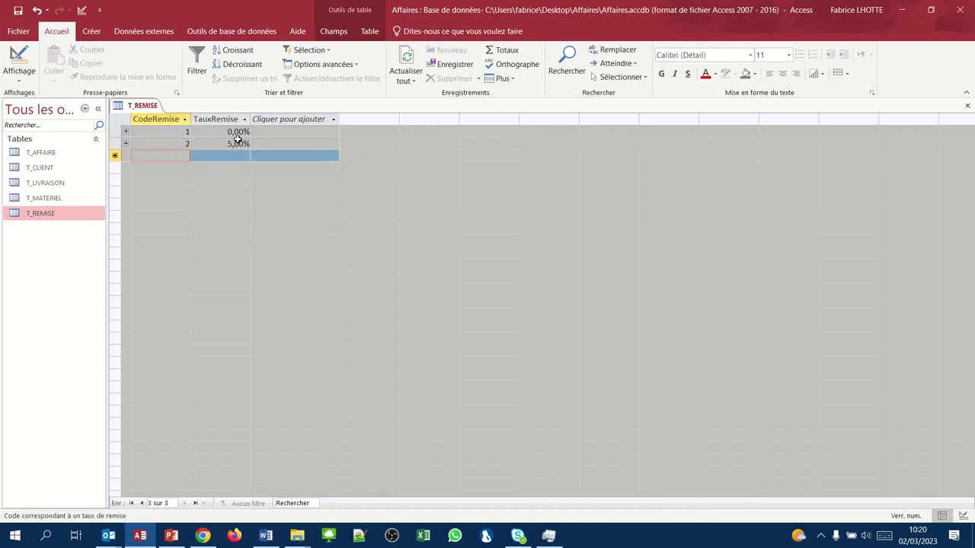
{"action": "key", "text": "Tab"}
{"action": "type", "text": "10"}
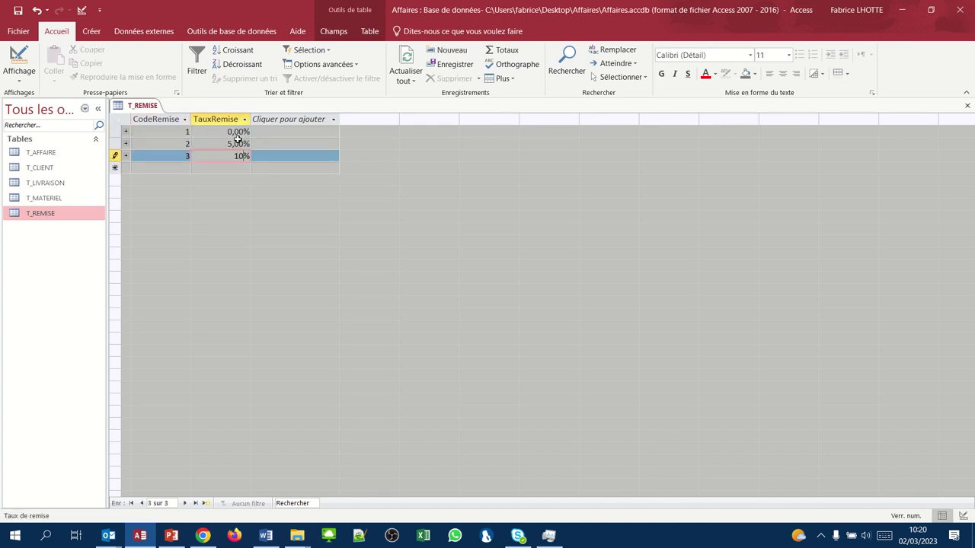
{"action": "key", "text": "Tab"}
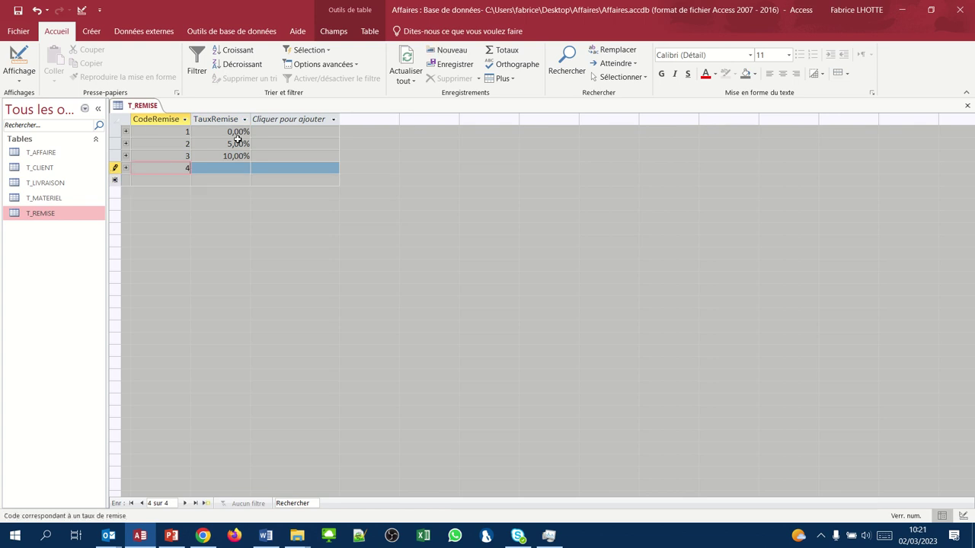
{"action": "type", "text": "15"}
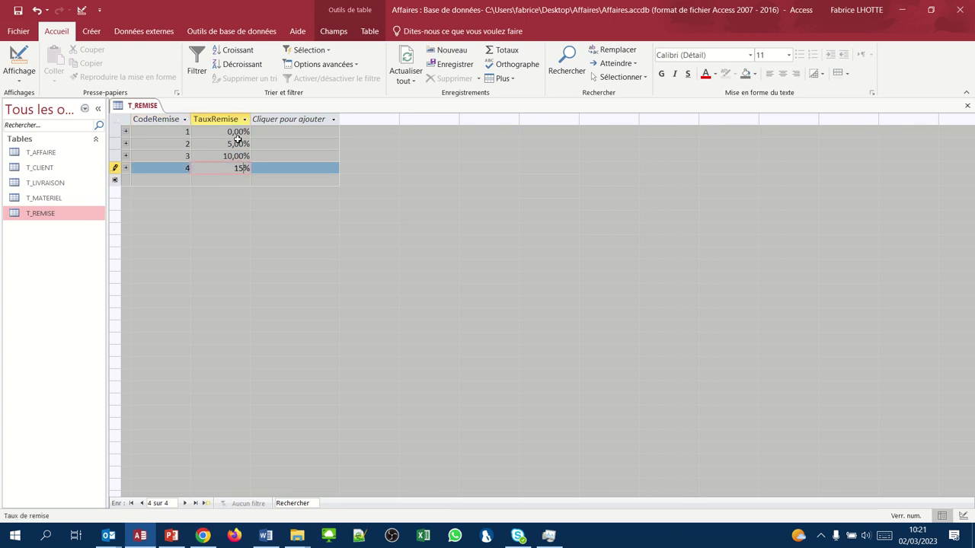
{"action": "key", "text": "Tab"}
{"action": "type", "text": "2"}
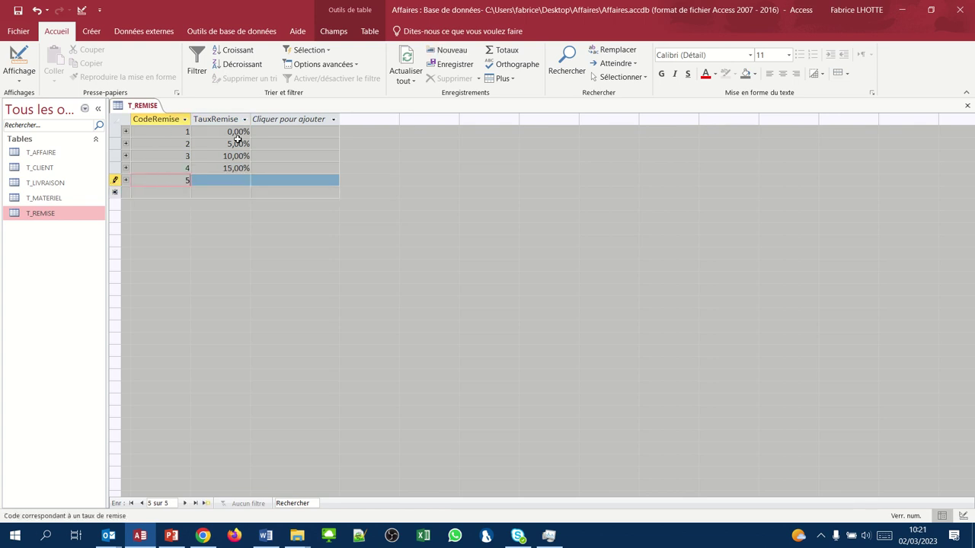
{"action": "type", "text": "0"}
{"action": "key", "text": "Tab"}
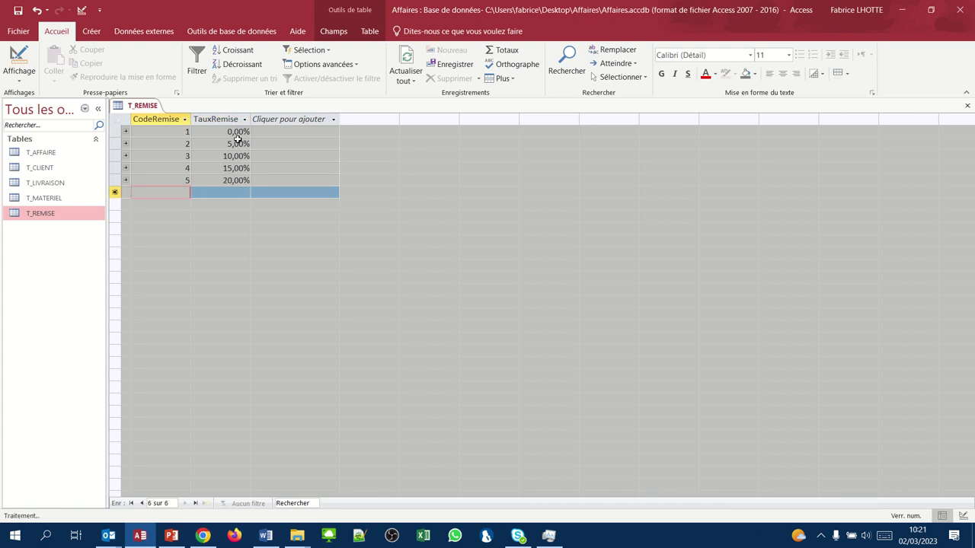
{"action": "type", "text": "2"}
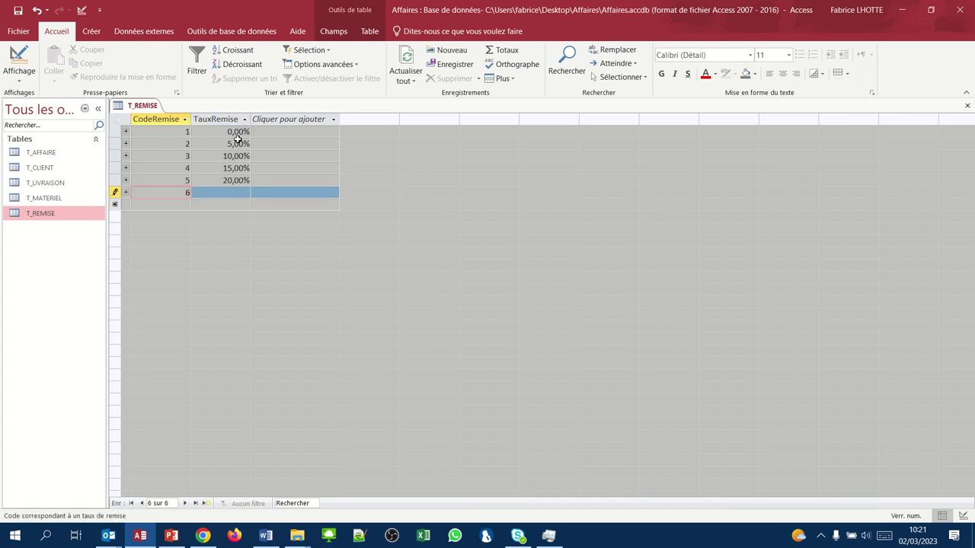
{"action": "key", "text": "Tab"}
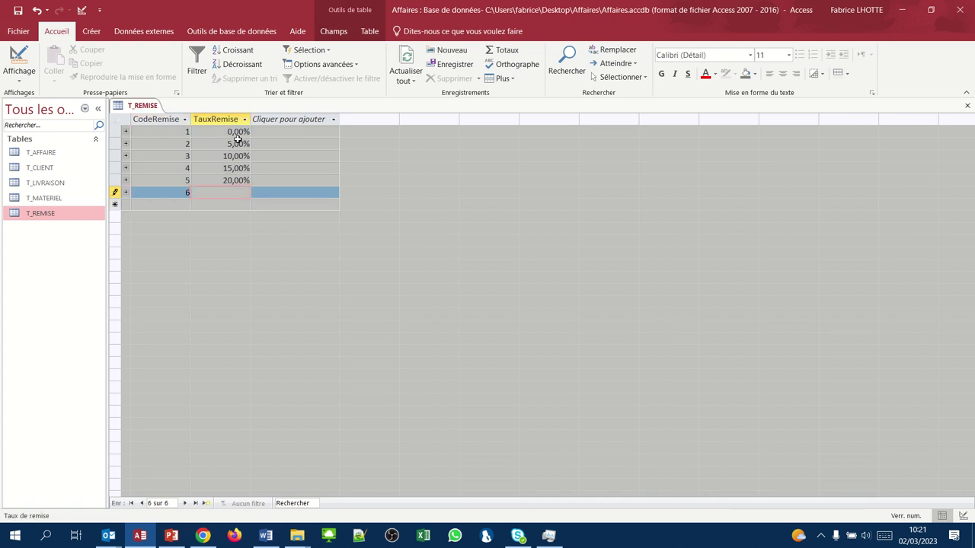
{"action": "type", "text": "25"}
{"action": "key", "text": "Return"}
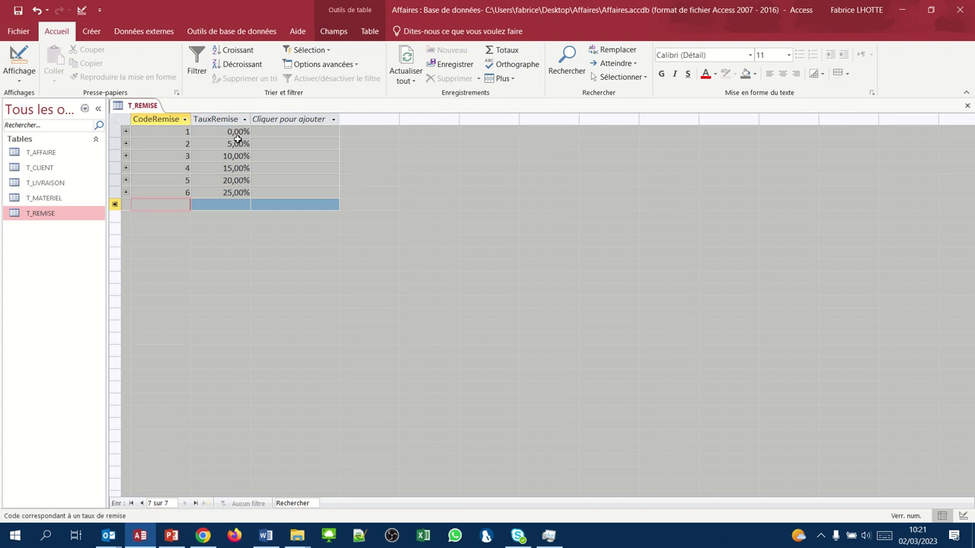
- Add codes 7, 8 and 9 with rates of 30%, 50% and 70%
{"action": "type", "text": "7"}
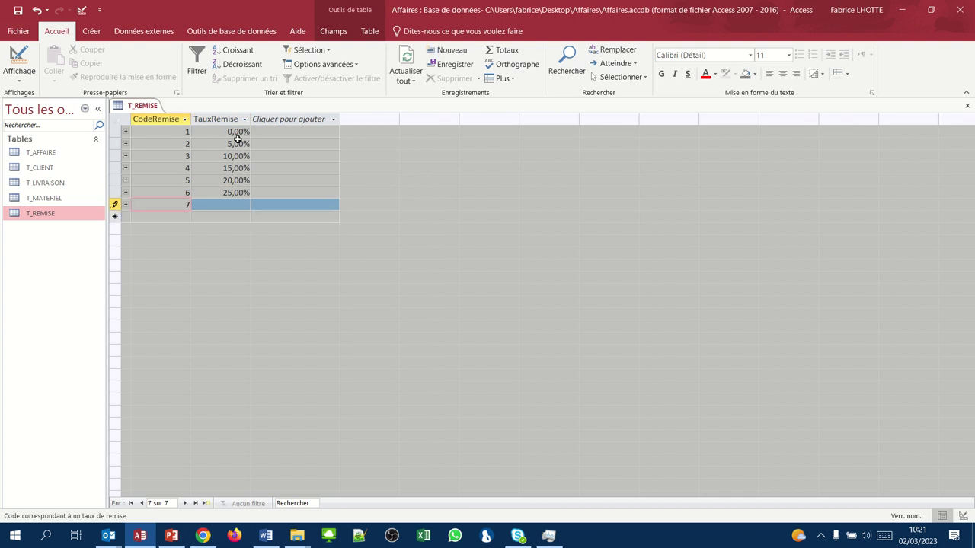
{"action": "key", "text": "Return"}
{"action": "type", "text": "30"}
{"action": "key", "text": "Return"}
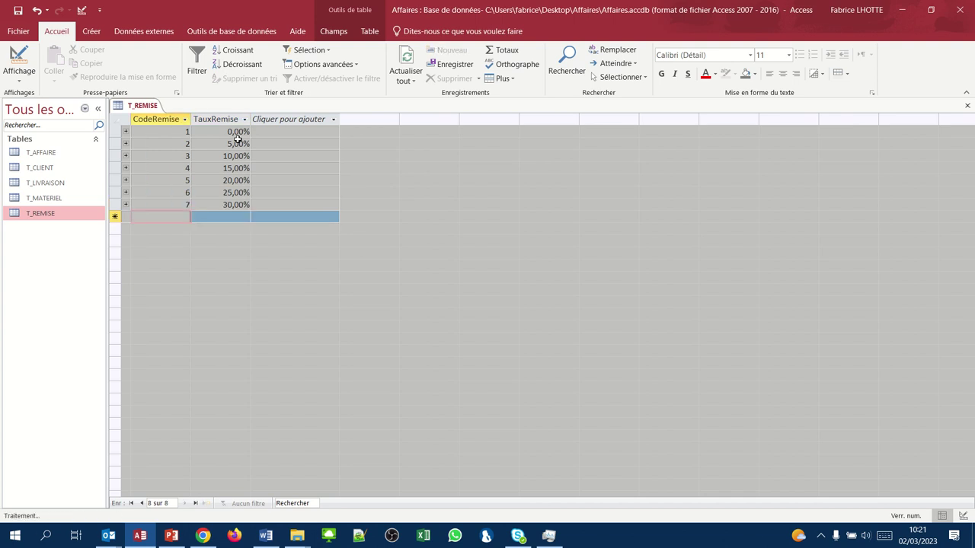
{"action": "type", "text": "8"}
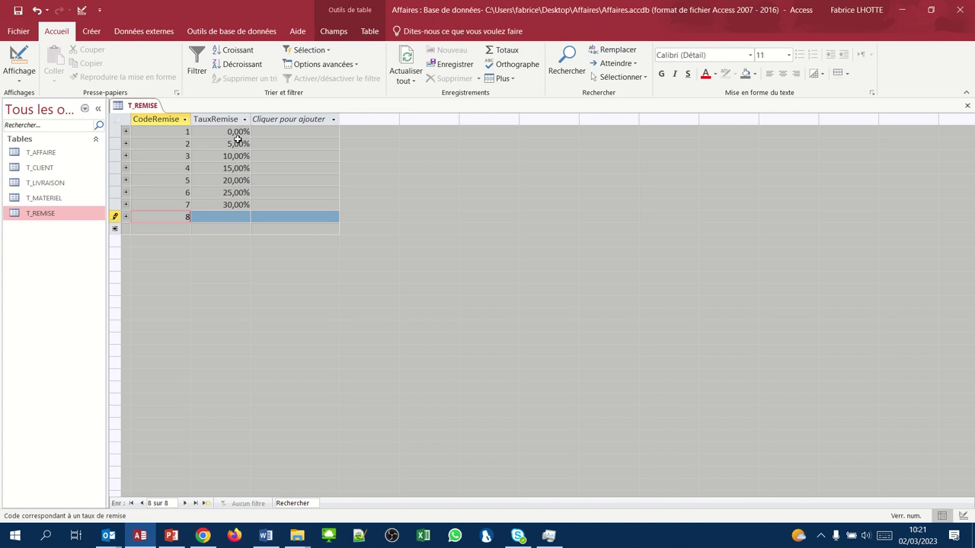
{"action": "key", "text": "Return"}
{"action": "type", "text": "50"}
{"action": "key", "text": "Return"}
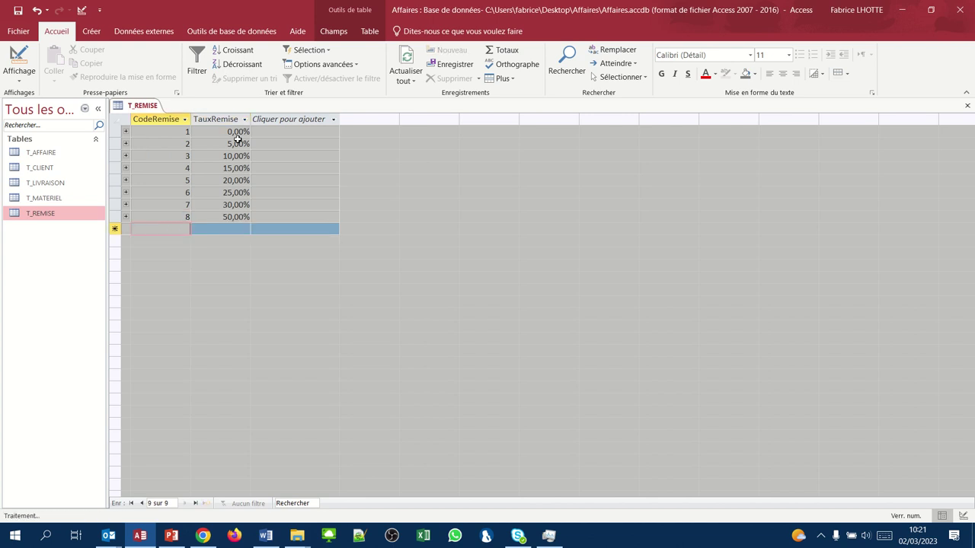
{"action": "type", "text": "9"}
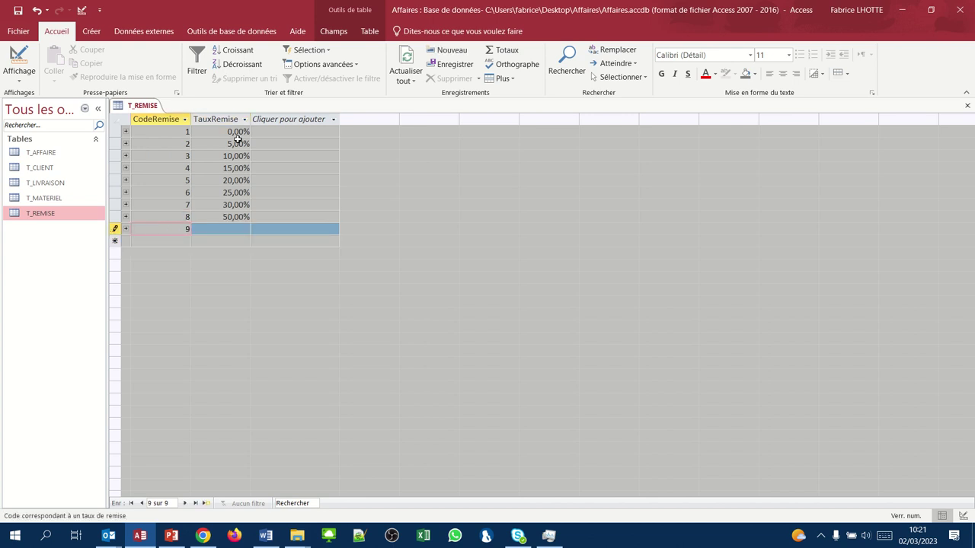
{"action": "key", "text": "Return"}
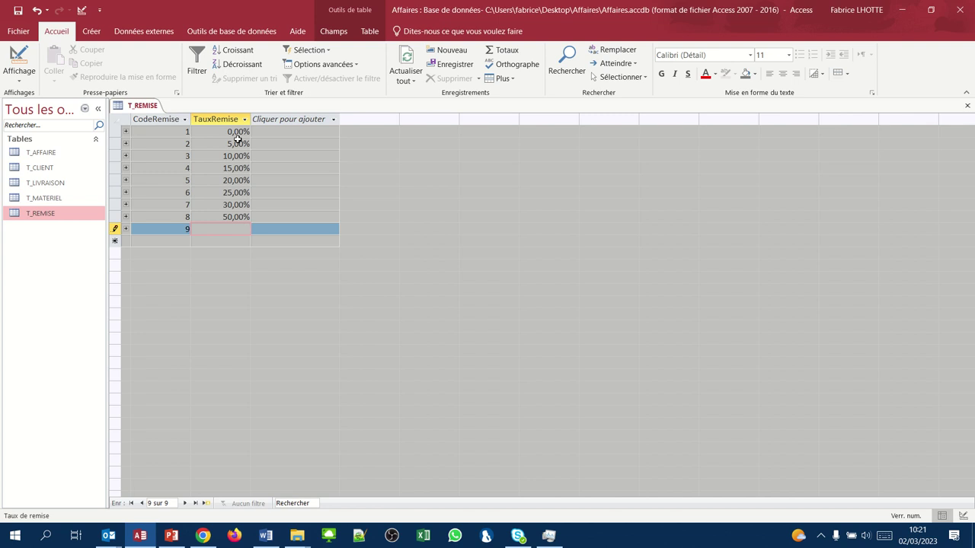
{"action": "type", "text": "70"}
{"action": "key", "text": "Return"}
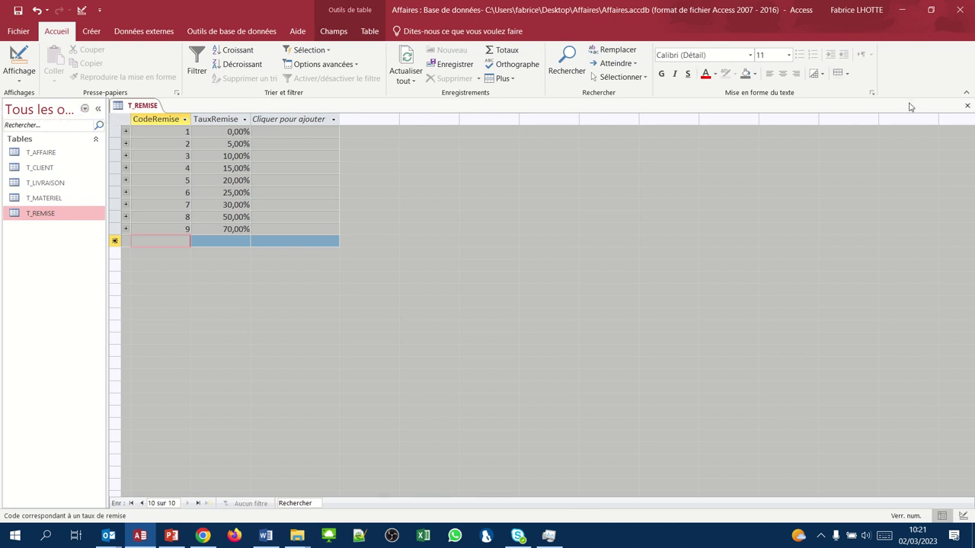
- Close T_REMISE, reopen it to verify the nine rates, then close it again
{"action": "left_click", "coordinate": [968, 107]}
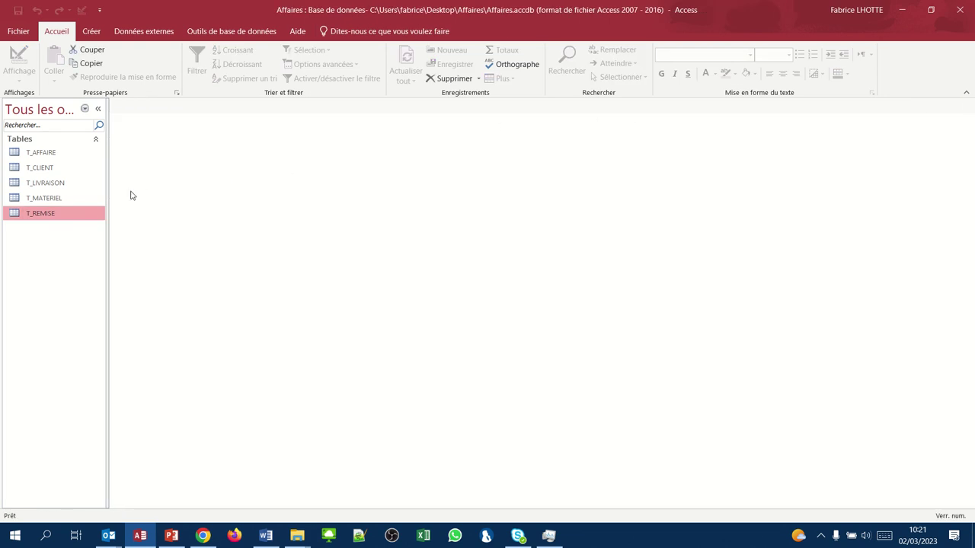
{"action": "double_click", "coordinate": [37, 214]}
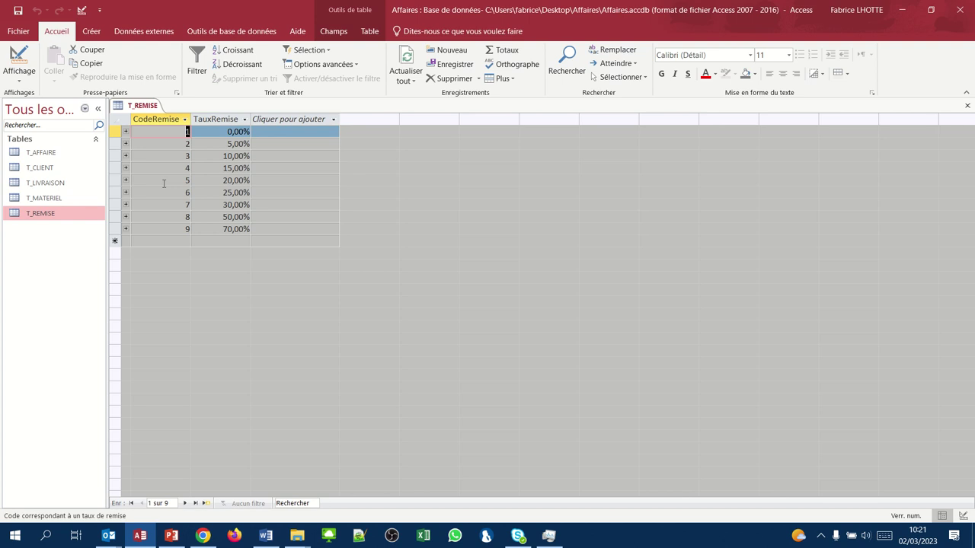
{"action": "left_click", "coordinate": [966, 106]}
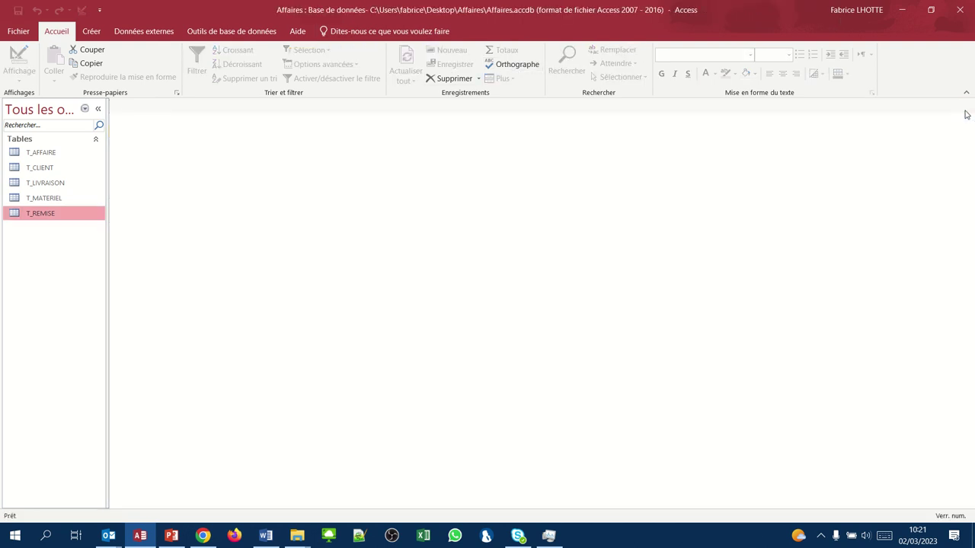
- Open T_MATERIEL and enter Perforateur A: stock 1258, price 3854, discount code 1
{"action": "left_click", "coordinate": [52, 200]}
{"action": "double_click", "coordinate": [52, 200]}
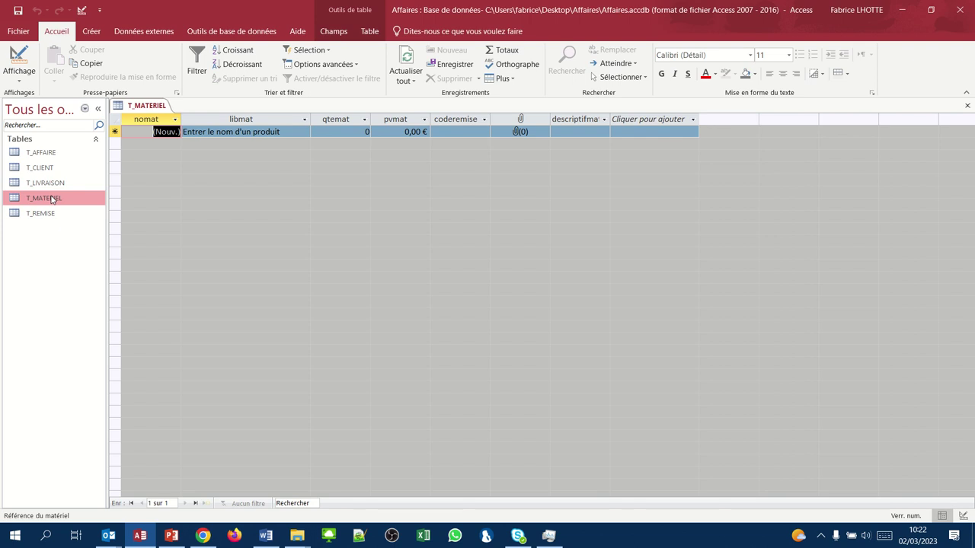
{"action": "key", "text": "Tab"}
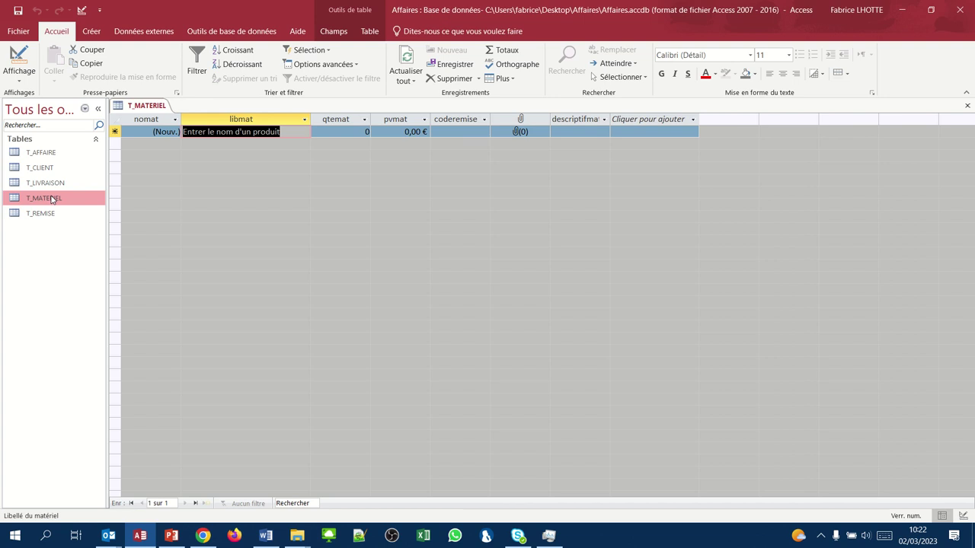
{"action": "type", "text": "Perfo"}
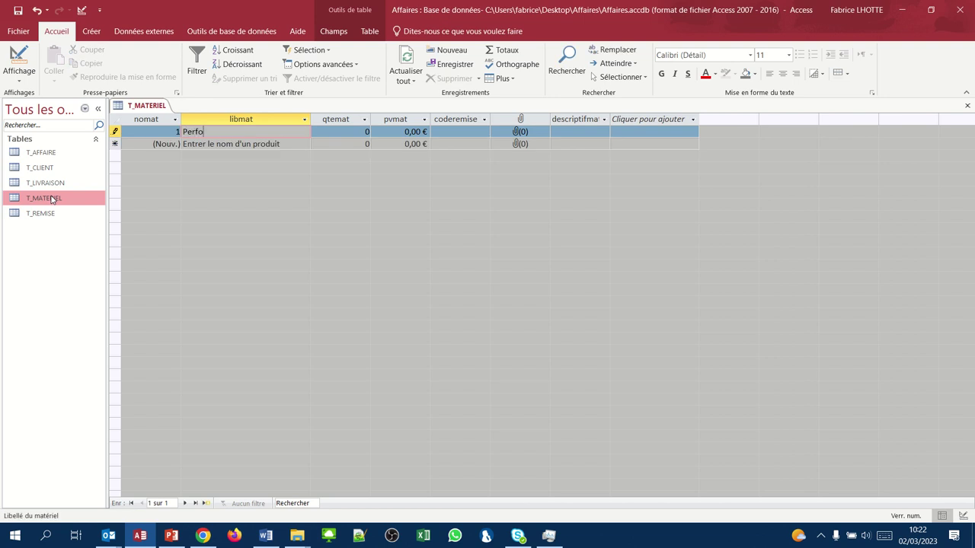
{"action": "type", "text": "rateur A"}
{"action": "key", "text": "Tab"}
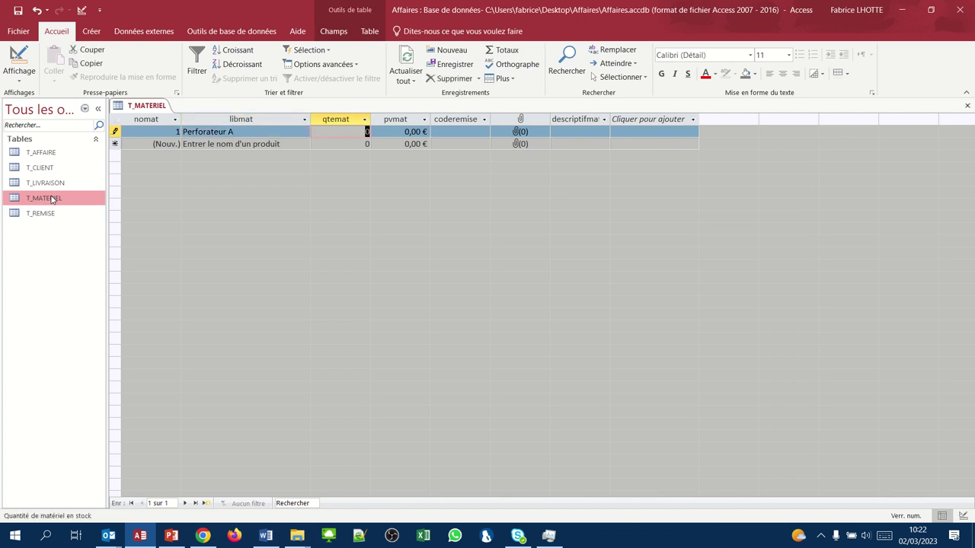
{"action": "type", "text": "1258"}
{"action": "key", "text": "Tab"}
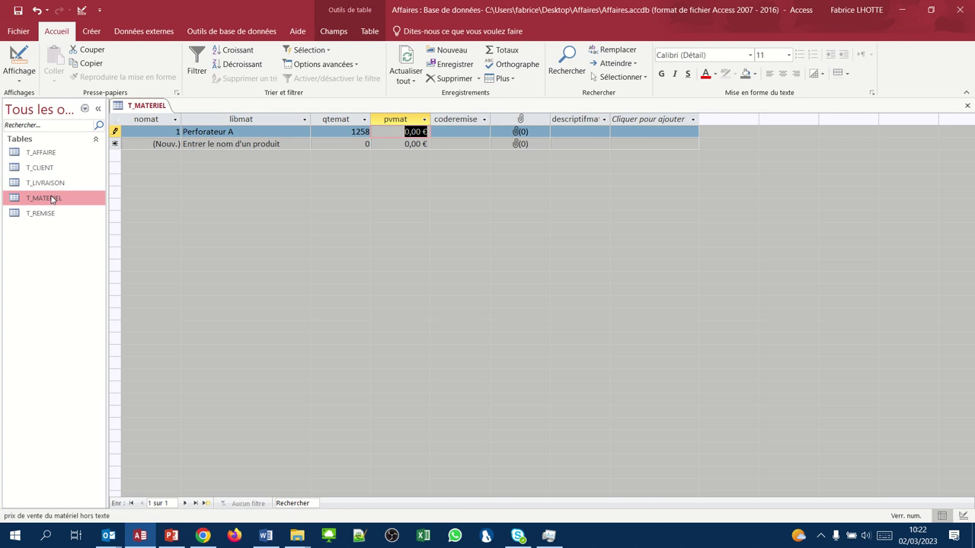
{"action": "type", "text": "3854"}
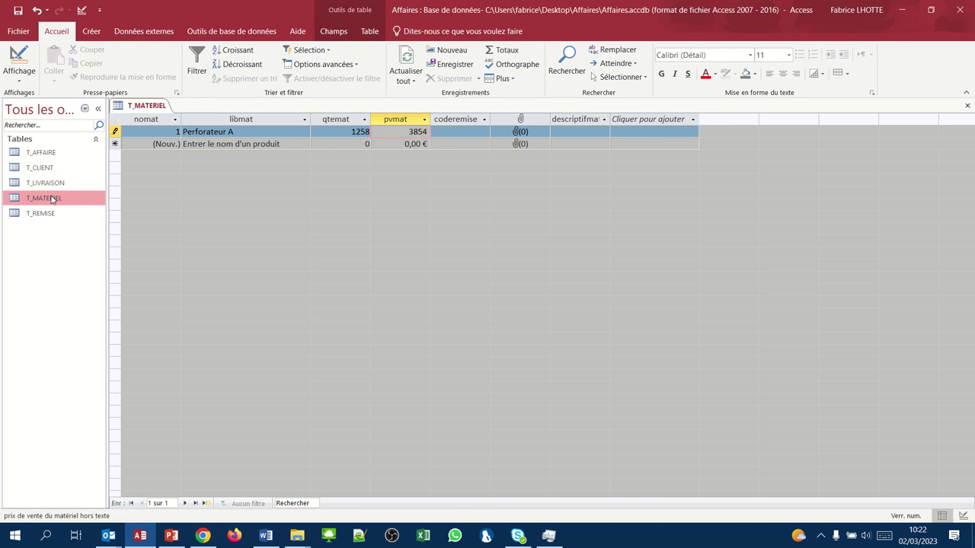
{"action": "key", "text": "Tab"}
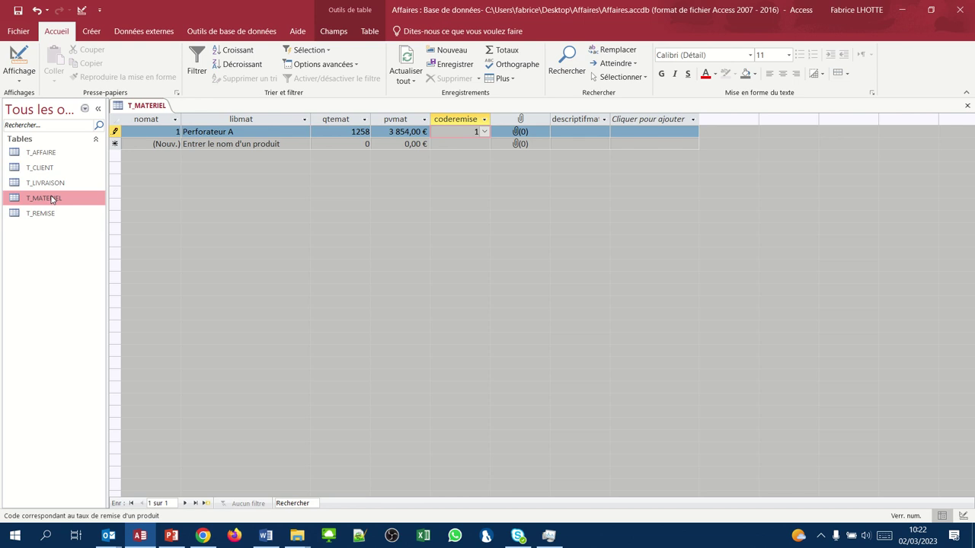
{"action": "key", "text": "Tab"}
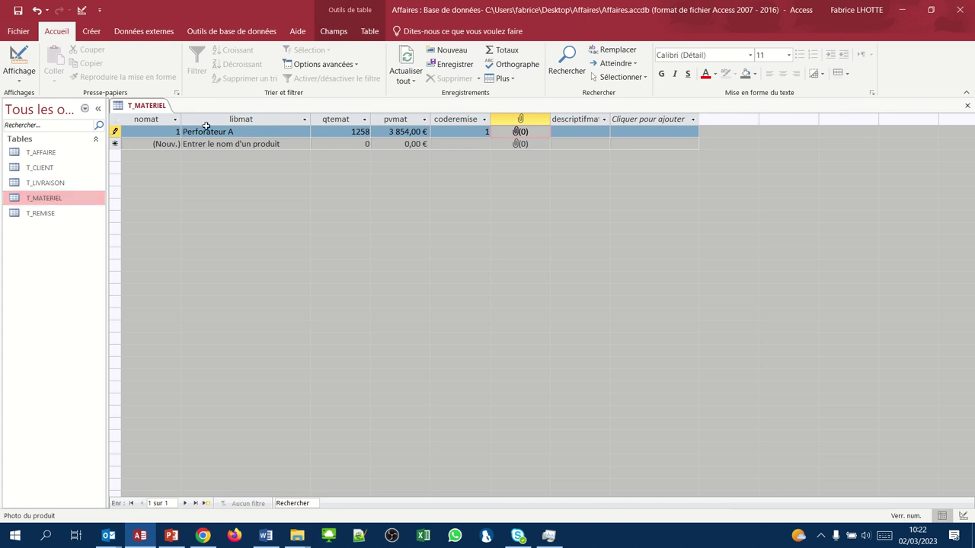
- Extract Materiel.zip into a desktop Materiel folder and delete the zip
{"action": "mouse_move", "coordinate": [369, 4]}
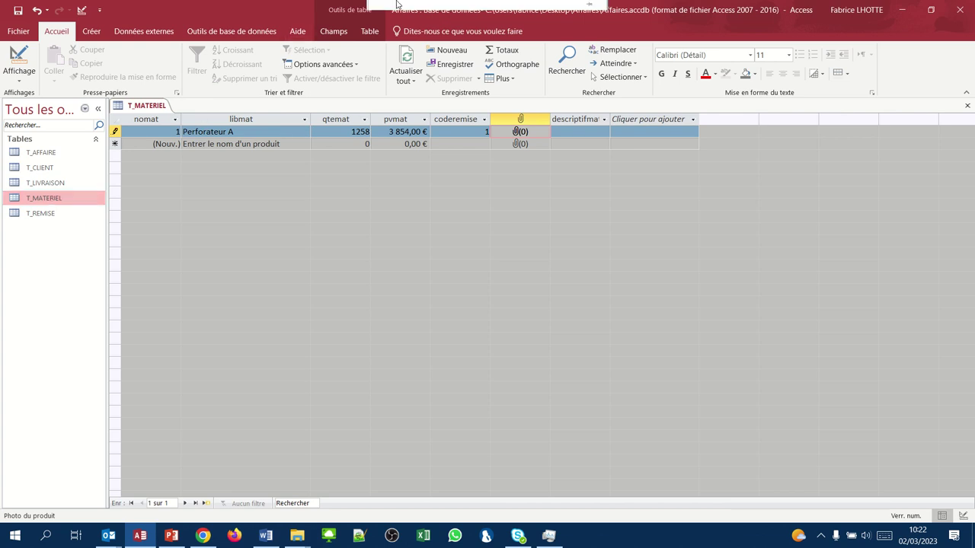
{"action": "left_click", "coordinate": [902, 10]}
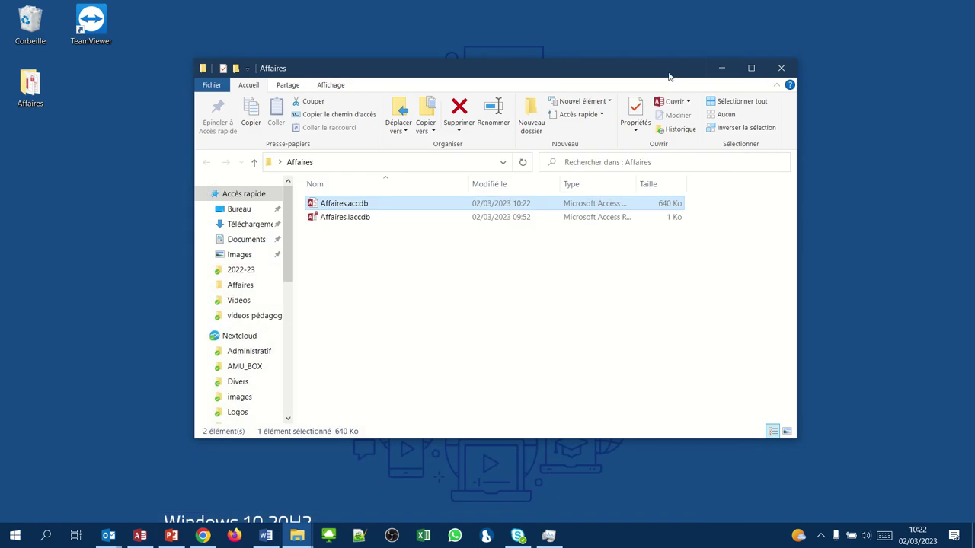
{"action": "left_click_drag", "start_coordinate": [670, 76], "coordinate": [684, 134]}
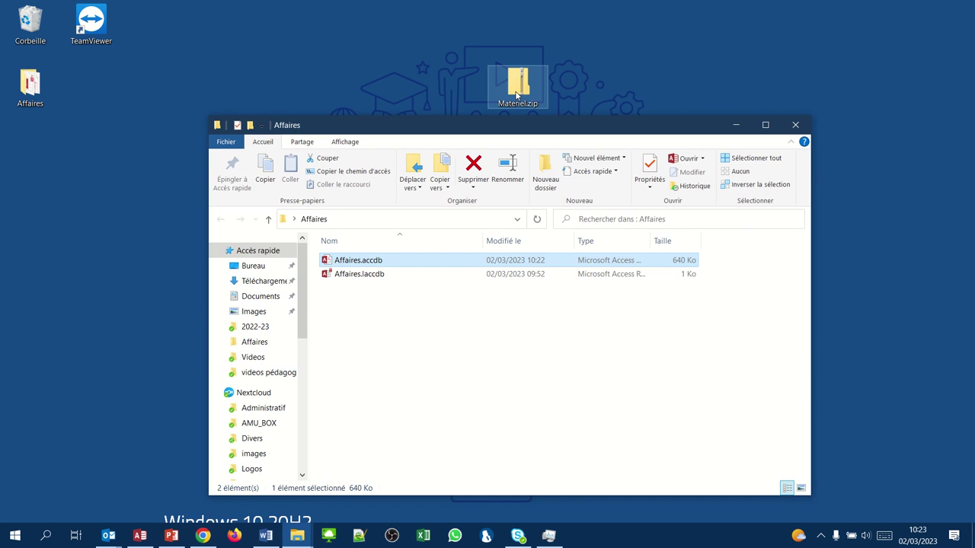
{"action": "right_click", "coordinate": [516, 95]}
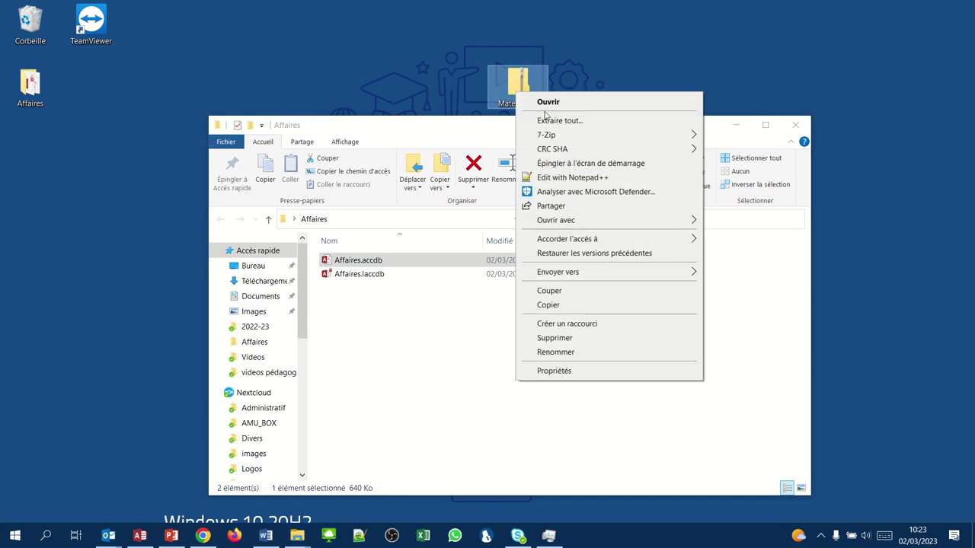
{"action": "left_click", "coordinate": [553, 122]}
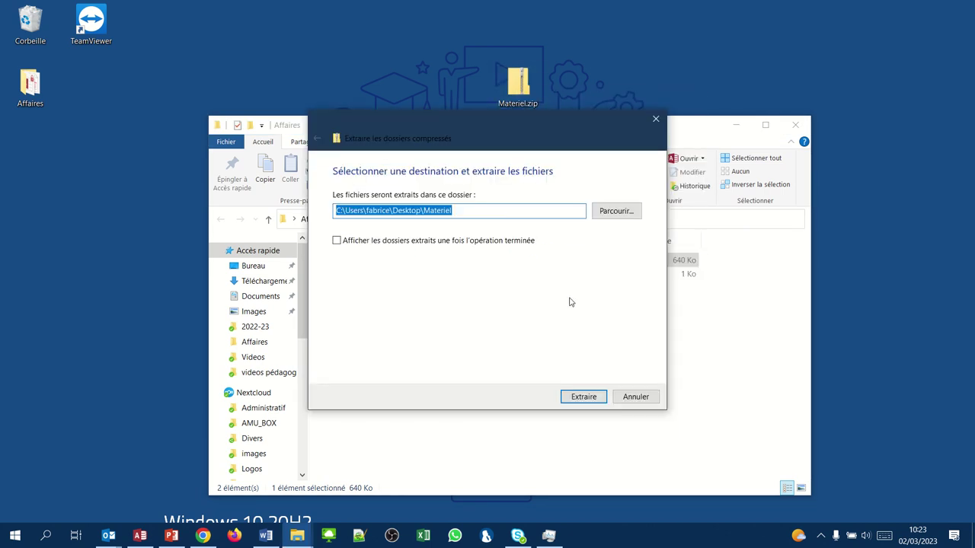
{"action": "left_click", "coordinate": [573, 397]}
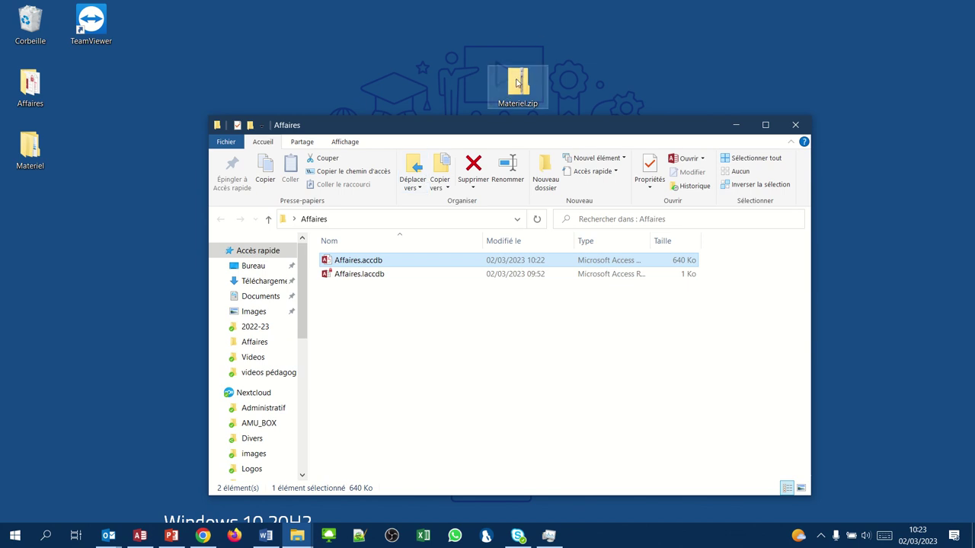
{"action": "left_click", "coordinate": [517, 85]}
{"action": "key", "text": "Delete"}
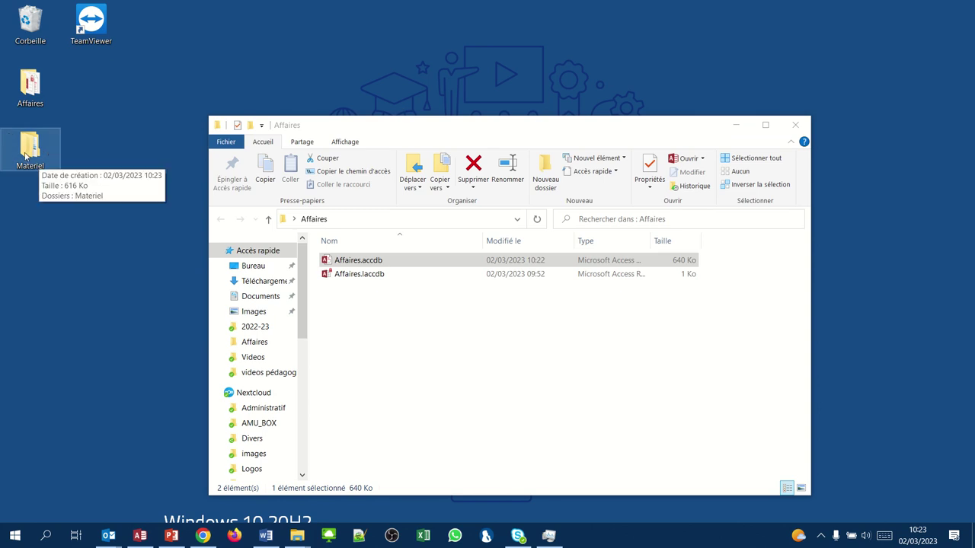
- Move the inner Materiel folder onto the desktop and close the emptied window
{"action": "double_click", "coordinate": [32, 150]}
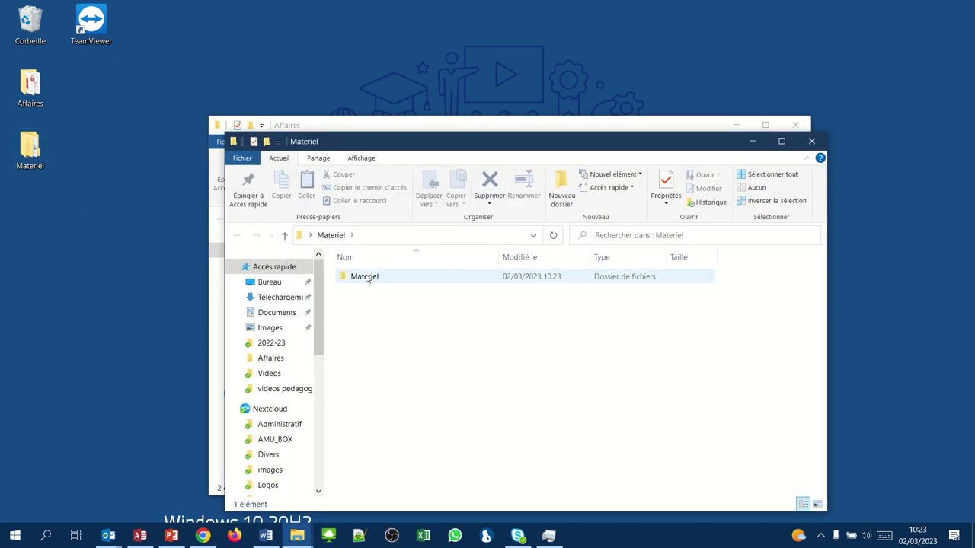
{"action": "left_click_drag", "start_coordinate": [368, 277], "coordinate": [90, 277]}
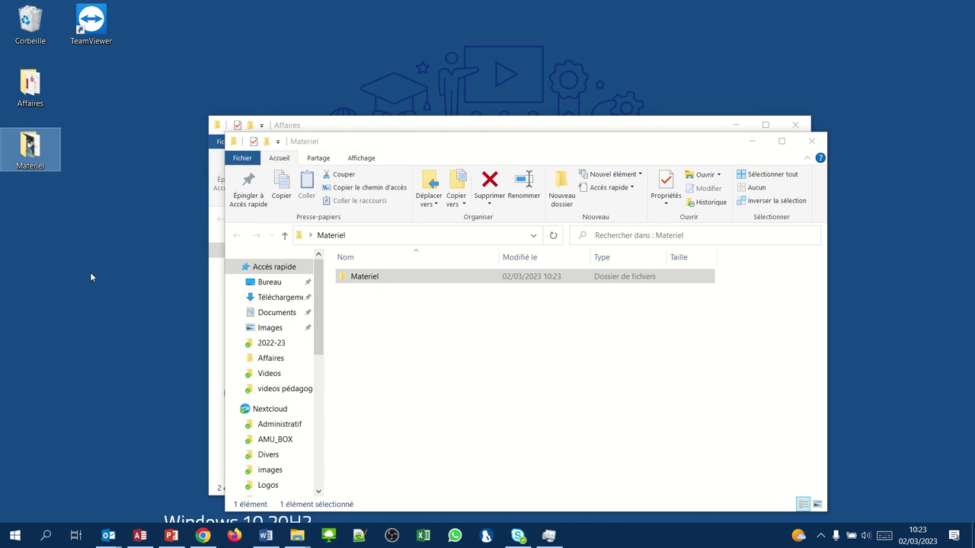
{"action": "left_click", "coordinate": [814, 143]}
{"action": "left_click", "coordinate": [813, 142]}
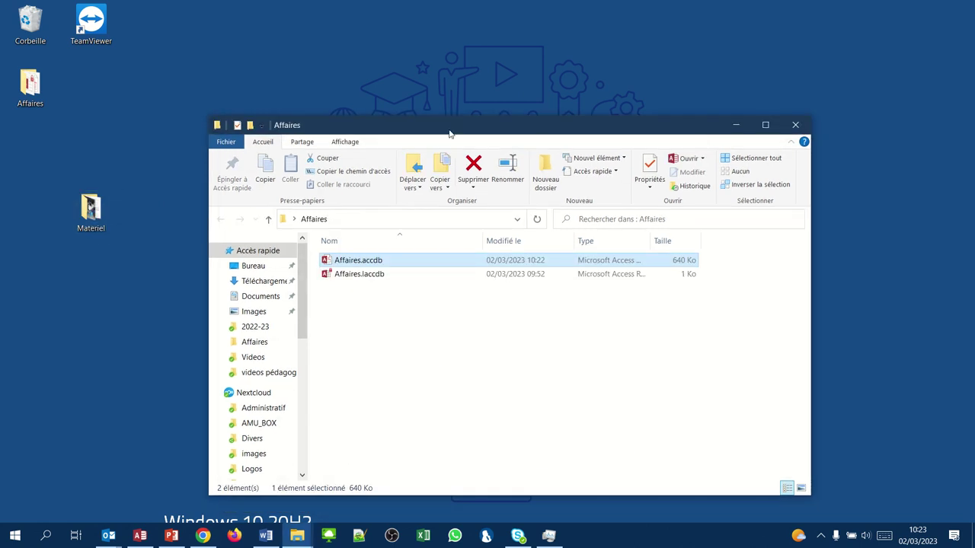
- Preview the Materiel photos, then move the folder into the Affaires folder
{"action": "double_click", "coordinate": [88, 214]}
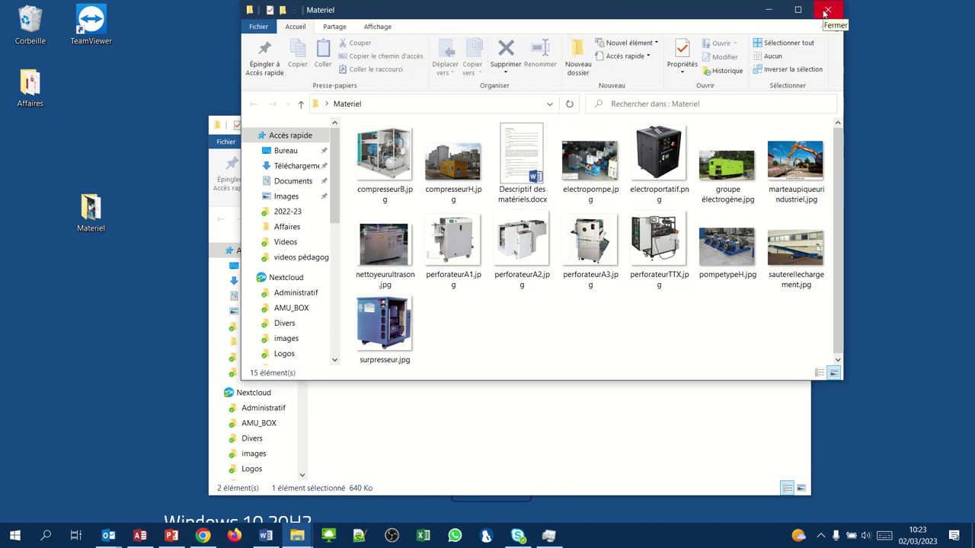
{"action": "left_click", "coordinate": [826, 10]}
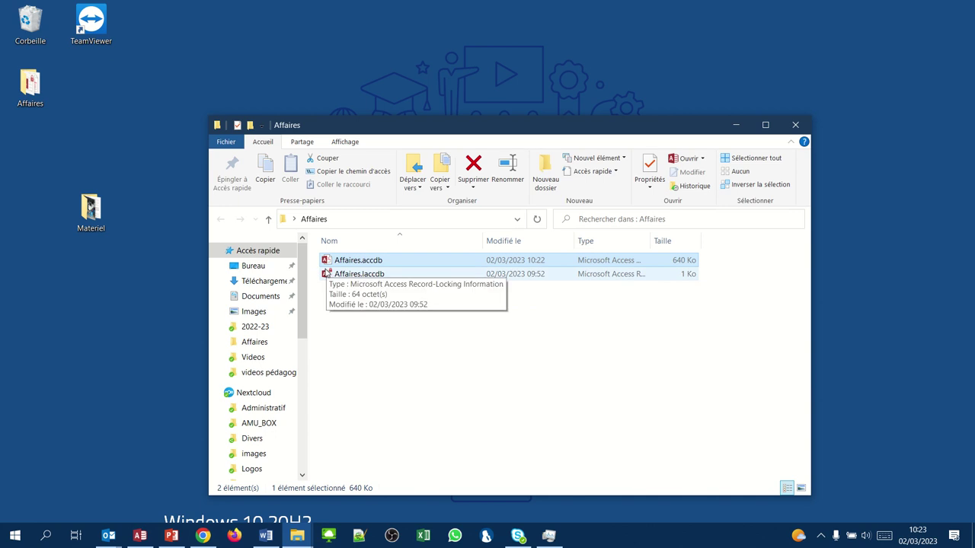
{"action": "left_click", "coordinate": [153, 251]}
{"action": "left_click_drag", "start_coordinate": [221, 285], "coordinate": [340, 355]}
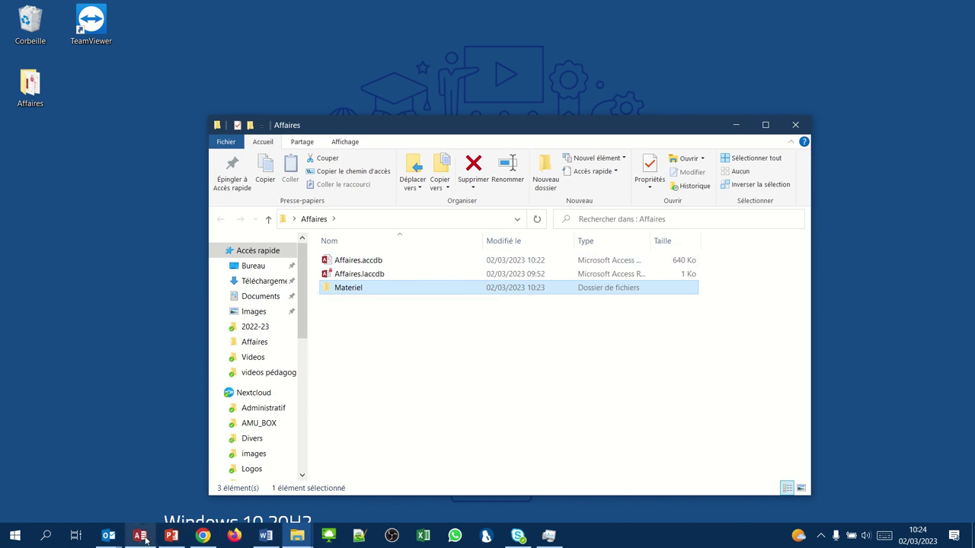
- Return to Access and open the attachments manager for Perforateur A's photo field
{"action": "left_click", "coordinate": [145, 538]}
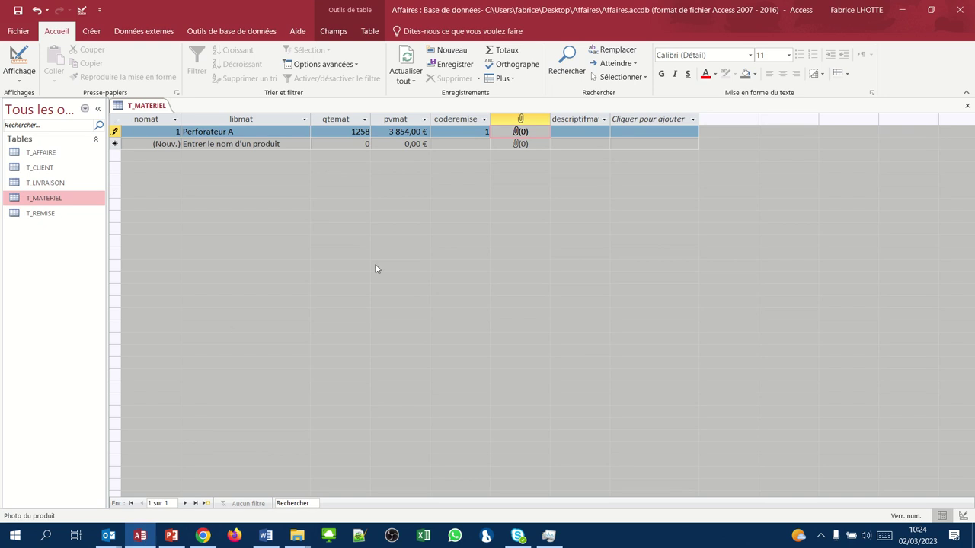
{"action": "right_click", "coordinate": [519, 133]}
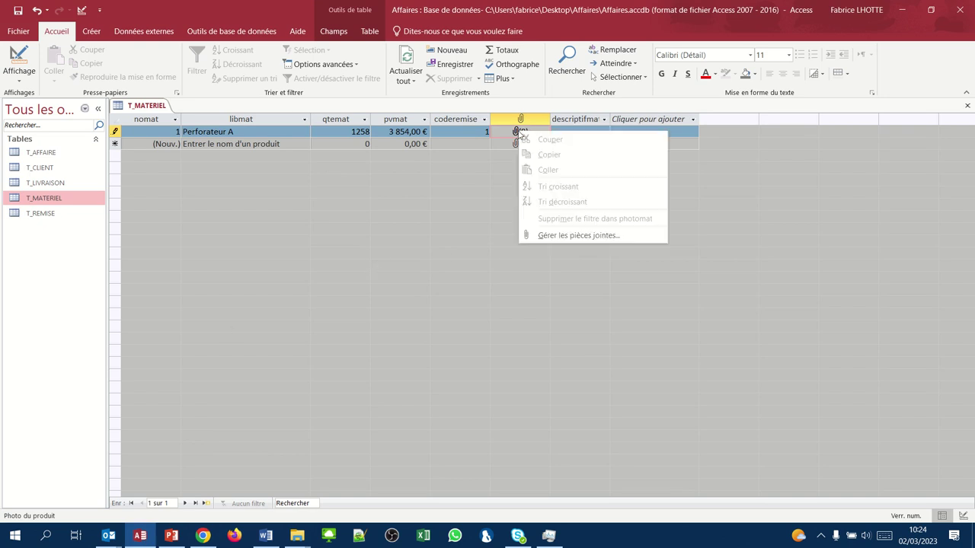
{"action": "left_click", "coordinate": [556, 236]}
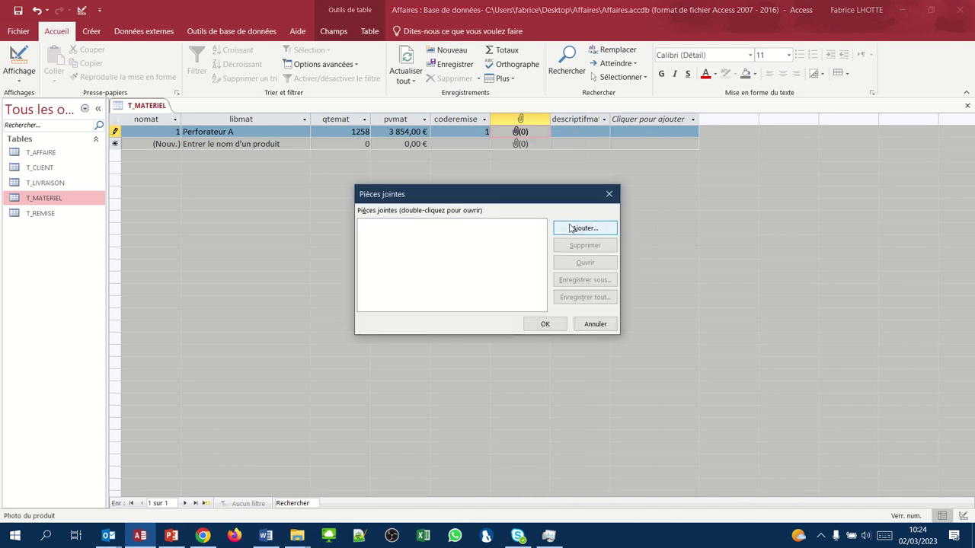
{"action": "left_click", "coordinate": [571, 229]}
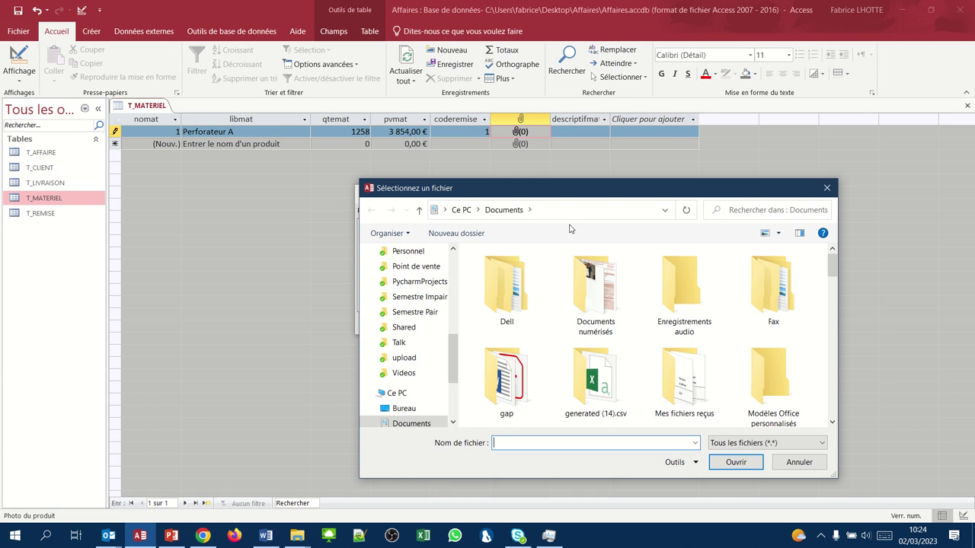
- Attach perforateurA1.jpg from Bureau > Affaires > Materiel
{"action": "left_click", "coordinate": [452, 287]}
{"action": "left_click", "coordinate": [453, 264]}
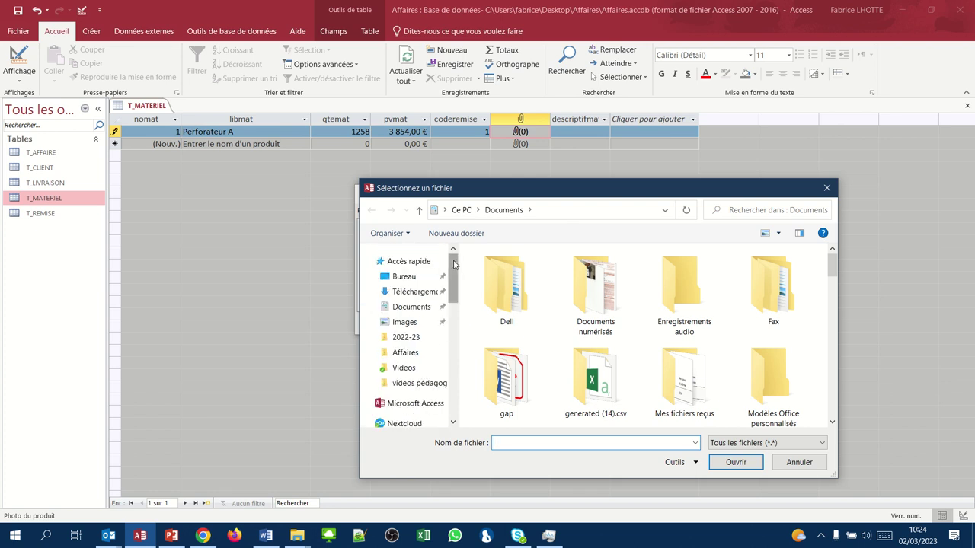
{"action": "left_click", "coordinate": [415, 278]}
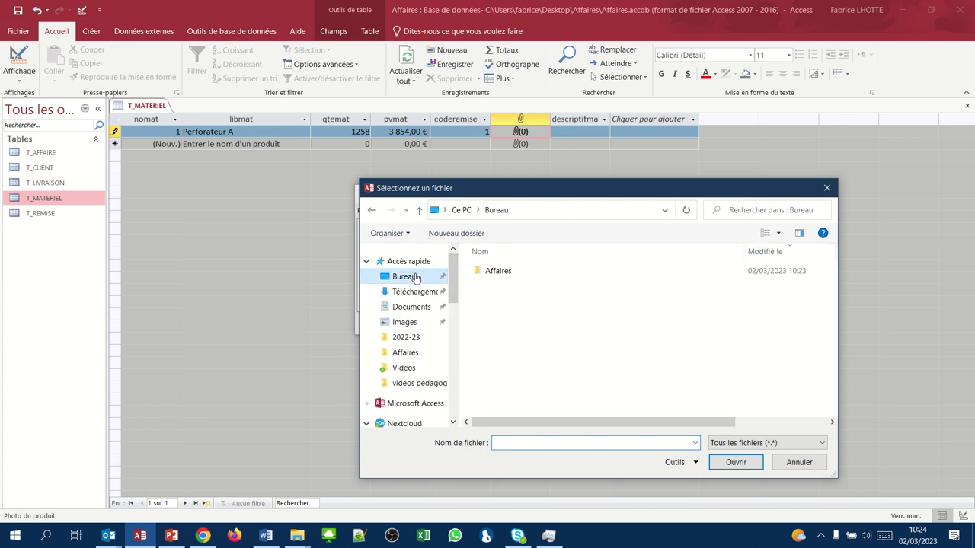
{"action": "double_click", "coordinate": [489, 268]}
{"action": "double_click", "coordinate": [489, 272]}
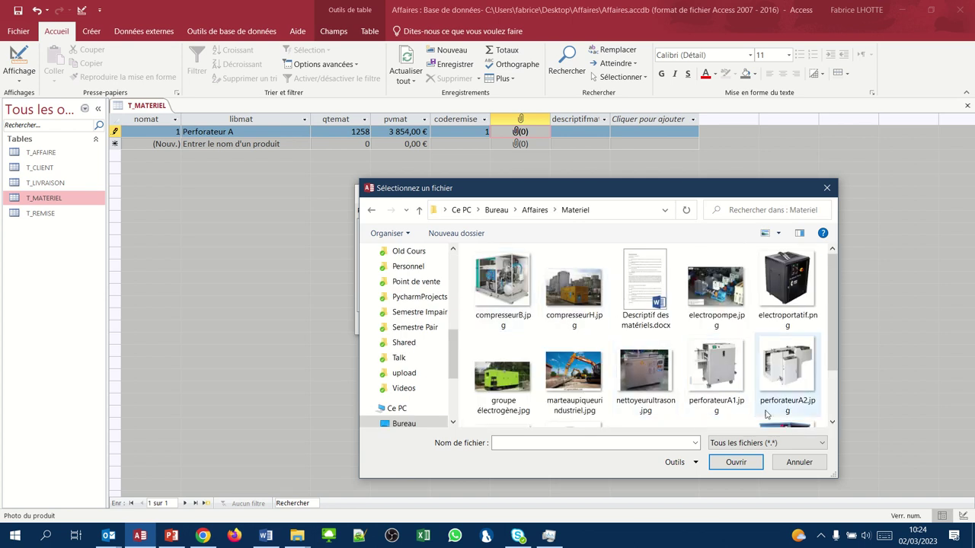
{"action": "left_click", "coordinate": [718, 380]}
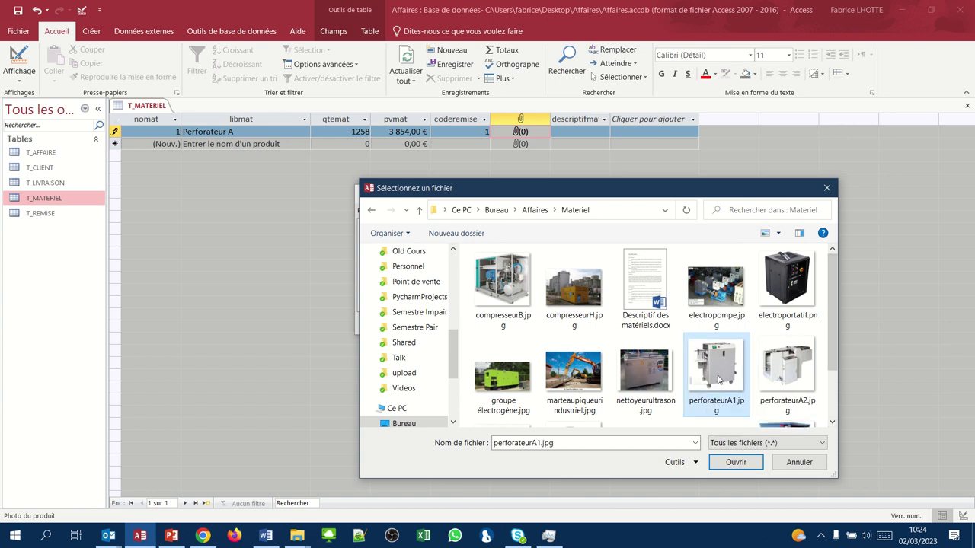
{"action": "left_click", "coordinate": [832, 424]}
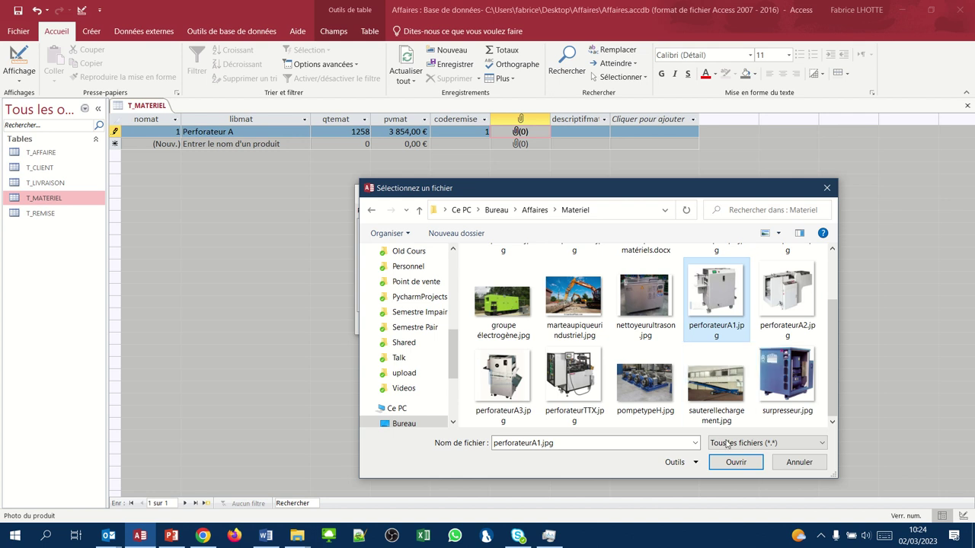
{"action": "left_click", "coordinate": [730, 464]}
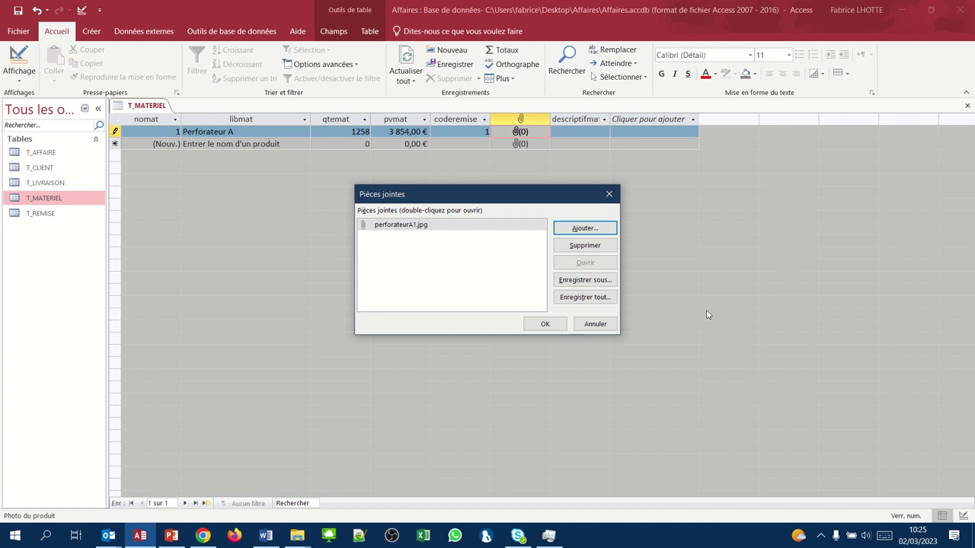
- Attach perforateurA2.jpg and perforateurA3.jpg too, giving Perforateur A three photos
{"action": "left_click", "coordinate": [577, 230]}
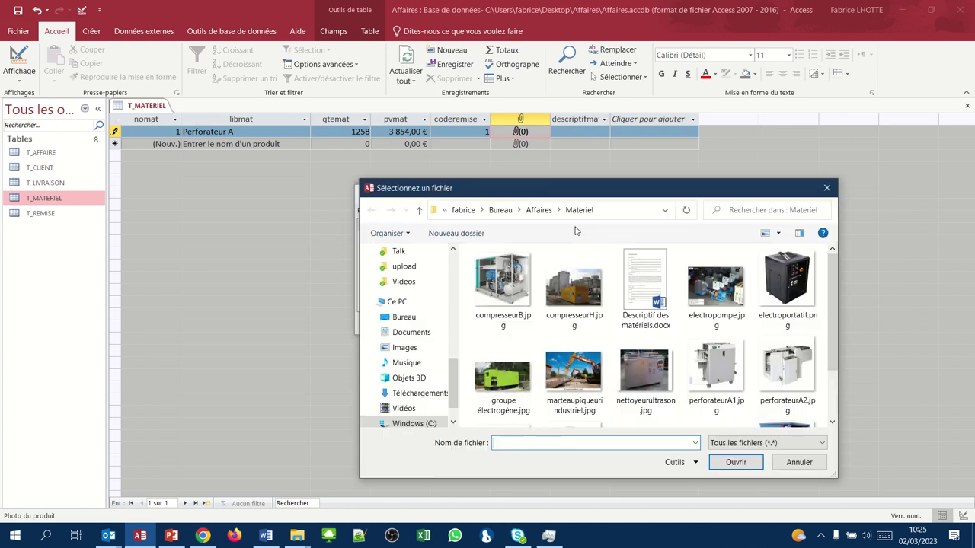
{"action": "left_click", "coordinate": [832, 424]}
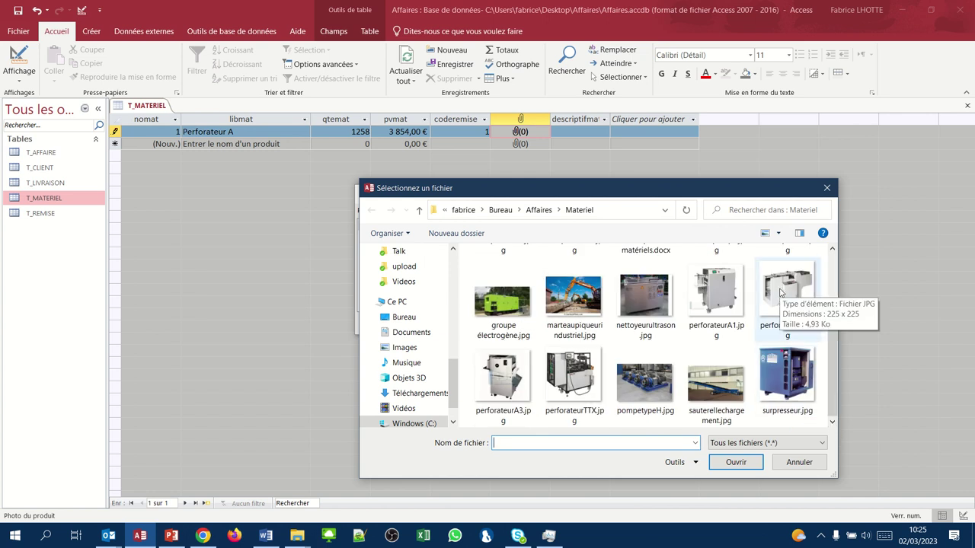
{"action": "left_click", "coordinate": [780, 293]}
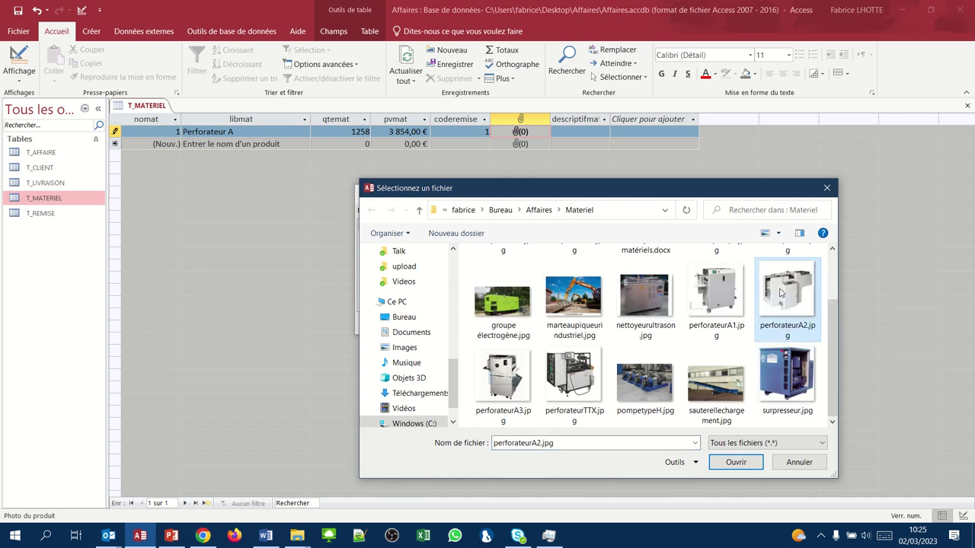
{"action": "left_click", "coordinate": [520, 392], "text": "ctrl"}
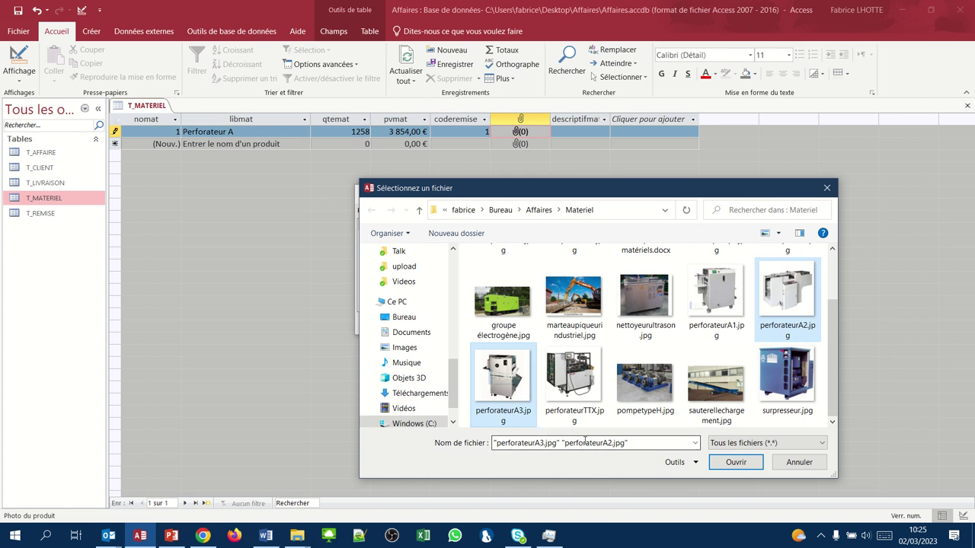
{"action": "left_click", "coordinate": [727, 464]}
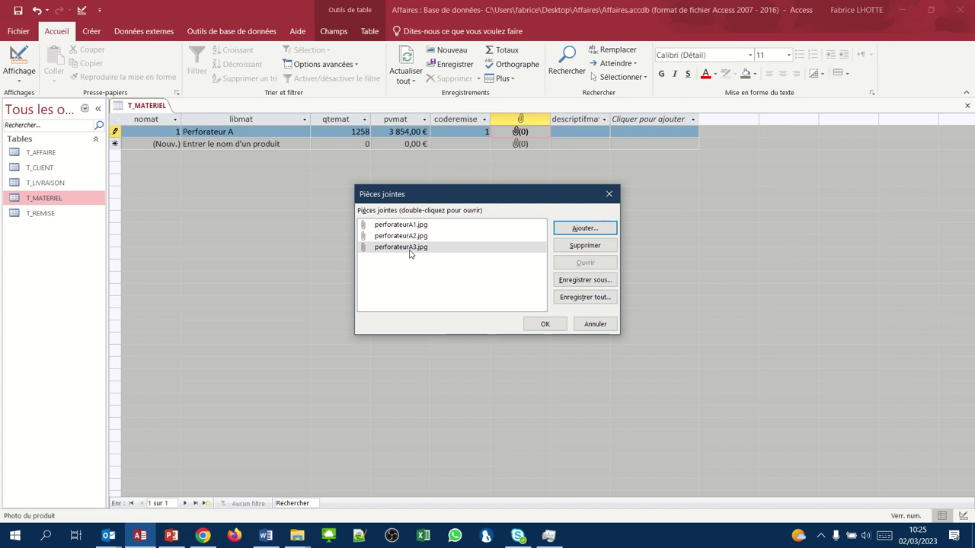
{"action": "left_click", "coordinate": [543, 325]}
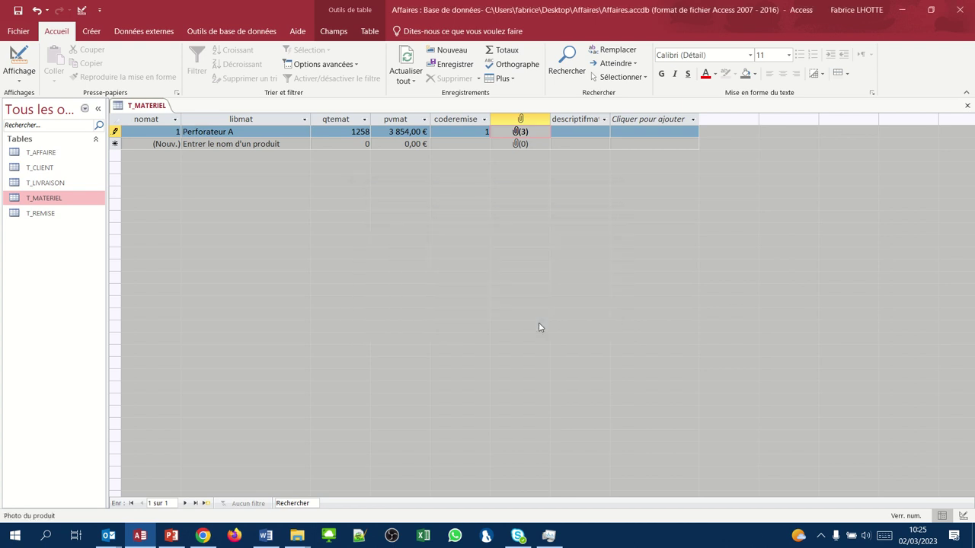
{"action": "key", "text": "Tab"}
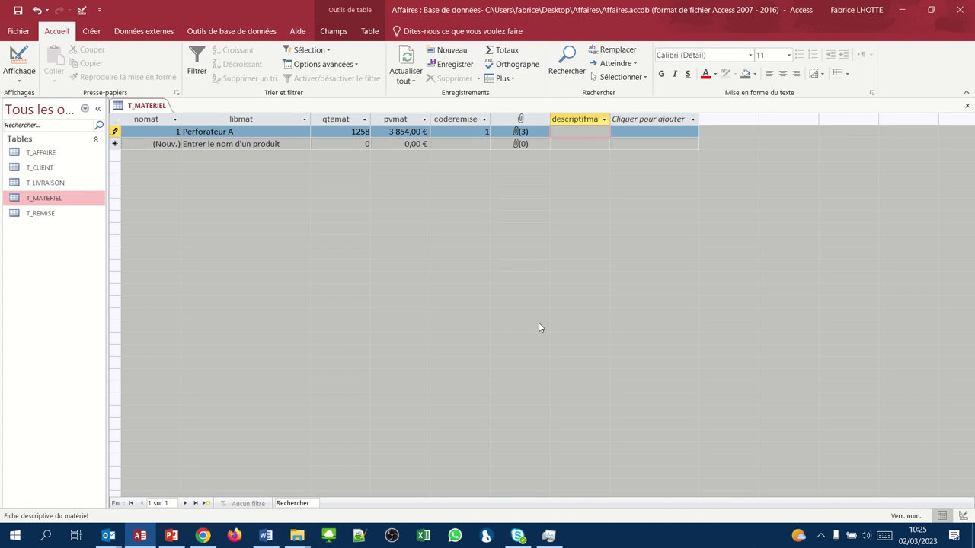
- Minimize Access and open Descriptif des matériels.docx from the Materiel folder in Word
{"action": "left_click", "coordinate": [901, 11]}
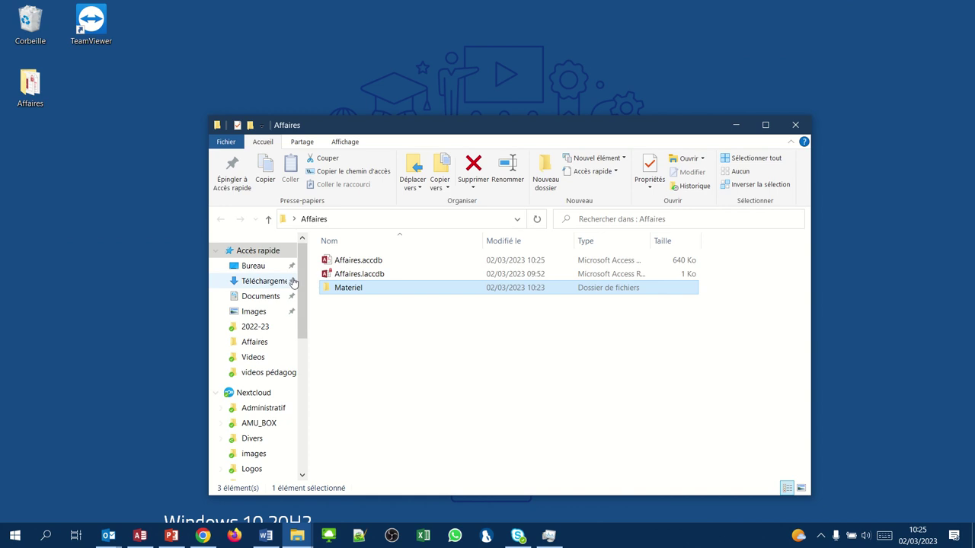
{"action": "left_click", "coordinate": [351, 289]}
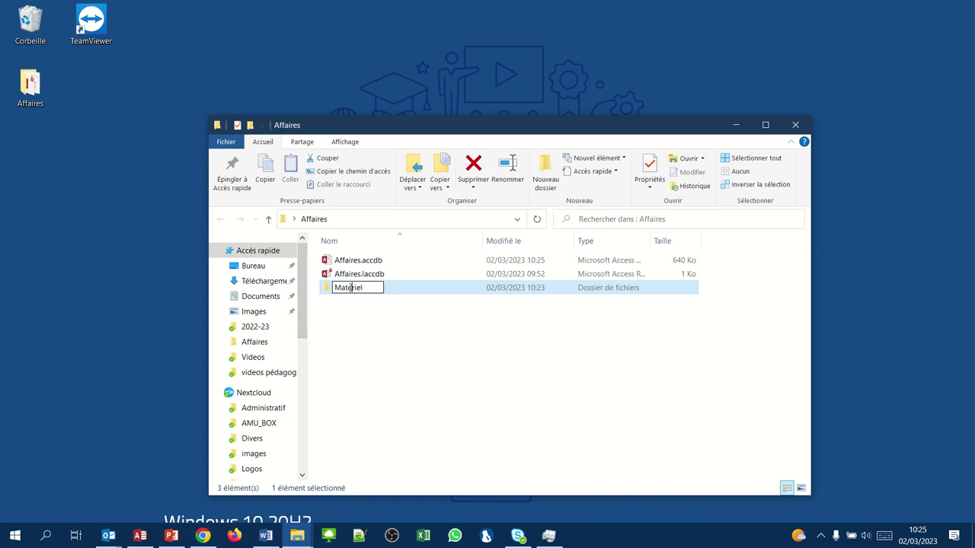
{"action": "left_click", "coordinate": [329, 306]}
{"action": "double_click", "coordinate": [343, 288]}
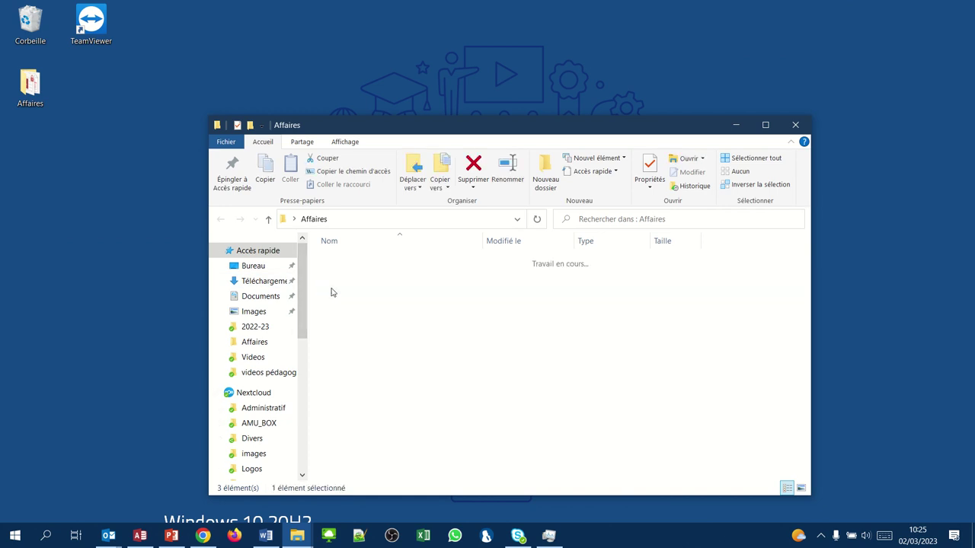
{"action": "left_click", "coordinate": [497, 280]}
{"action": "double_click", "coordinate": [498, 281]}
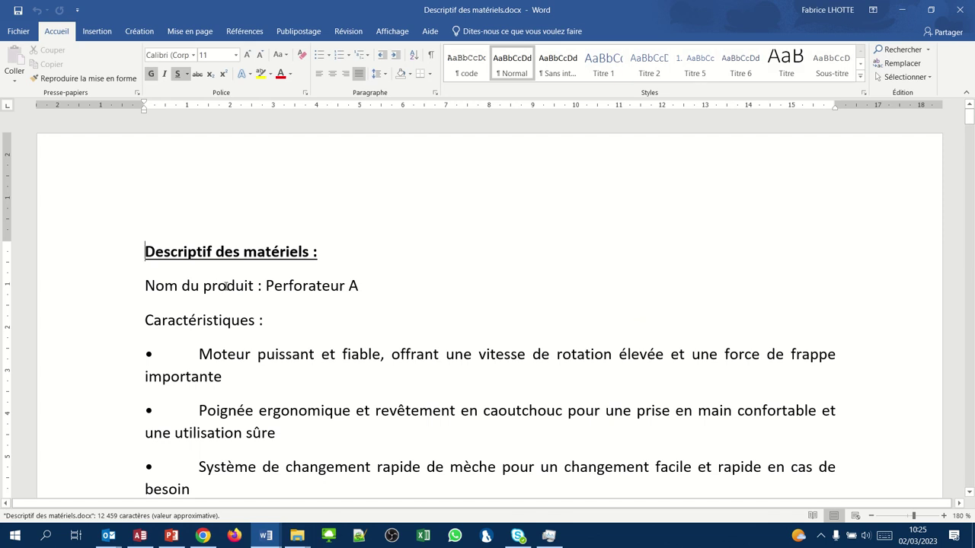
- Copy the Perforateur A description text from the Word document and return to Access
{"action": "scroll", "coordinate": [226, 285], "scroll_direction": "down", "scroll_amount": 3}
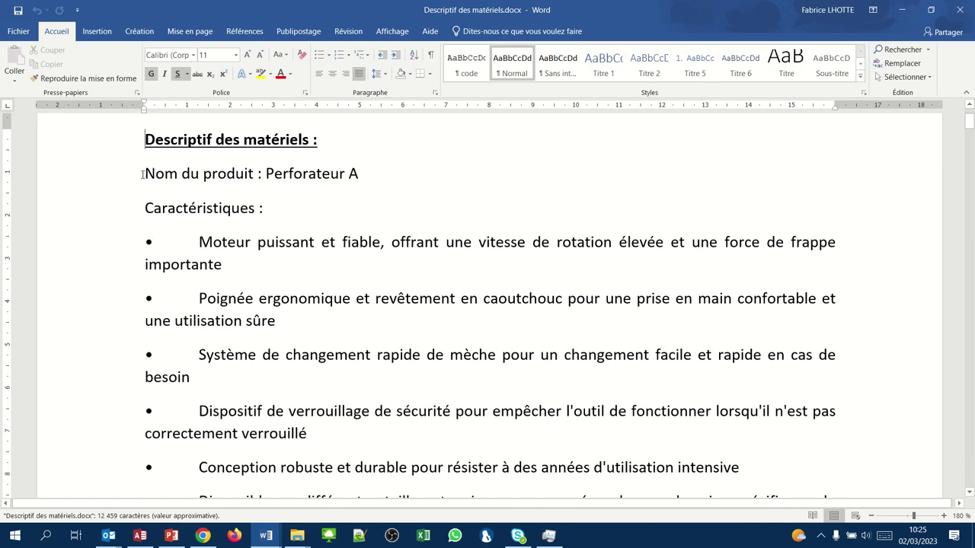
{"action": "left_click_drag", "start_coordinate": [144, 173], "coordinate": [809, 134]}
{"action": "key", "text": "ctrl+c"}
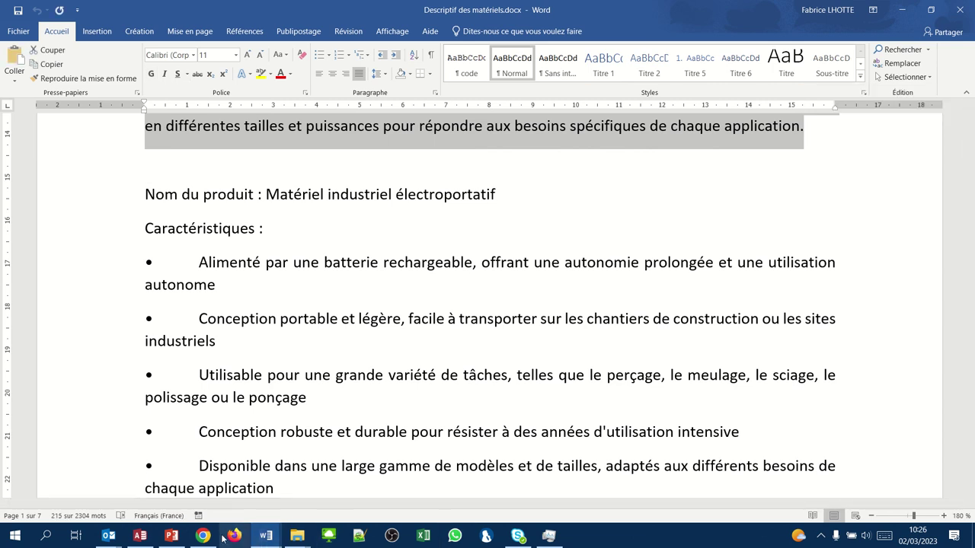
{"action": "left_click", "coordinate": [140, 536]}
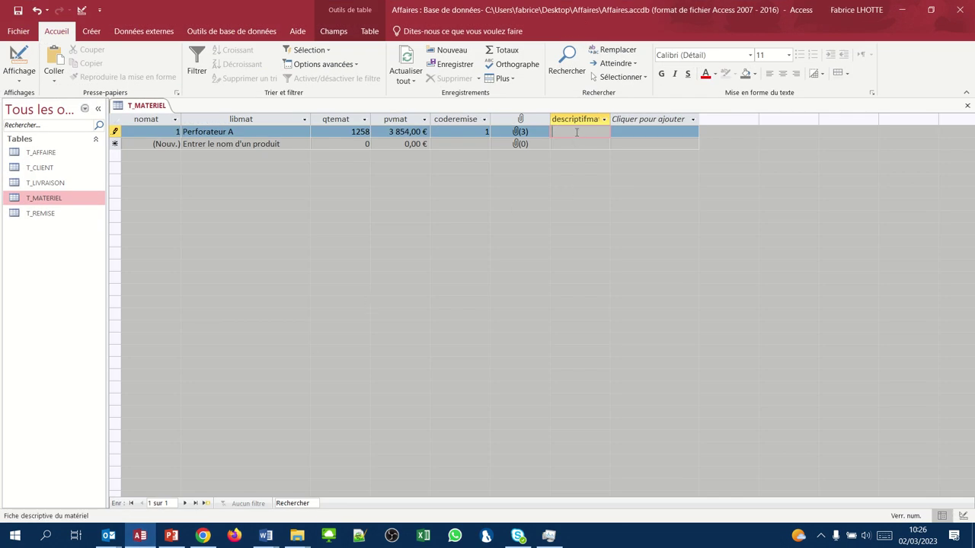
- Paste the copied text into Perforateur A's descriptifmat field and start a new record
{"action": "key", "text": "ctrl+v"}
{"action": "key", "text": "Tab"}
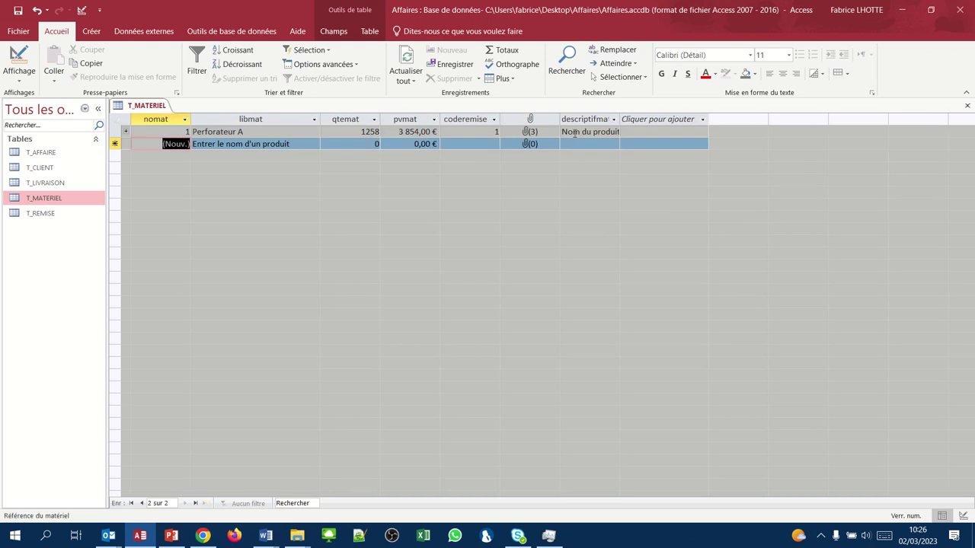
{"action": "key", "text": "Tab"}
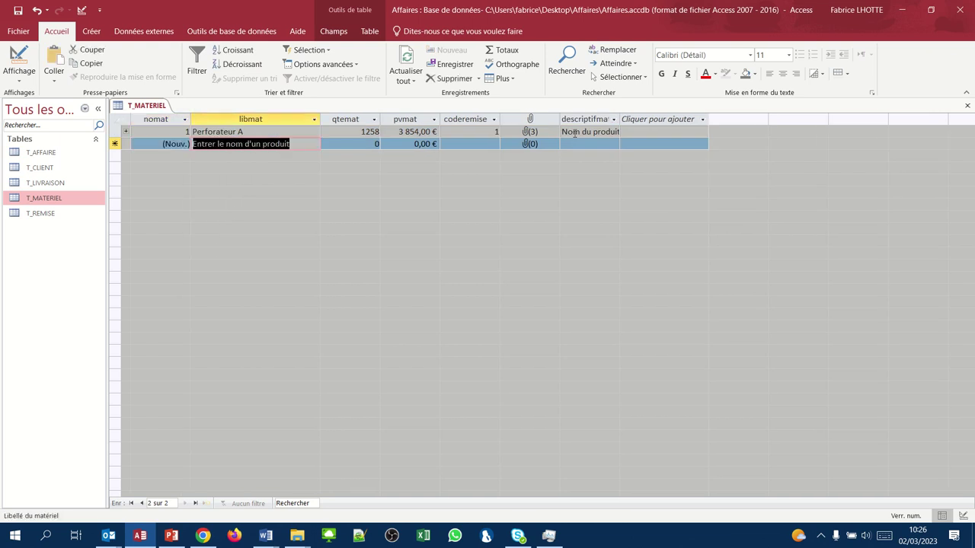
- Enter record 2: Electro-portatif, stock 12875, price 8975, discount code 1
{"action": "type", "text": "Electro"}
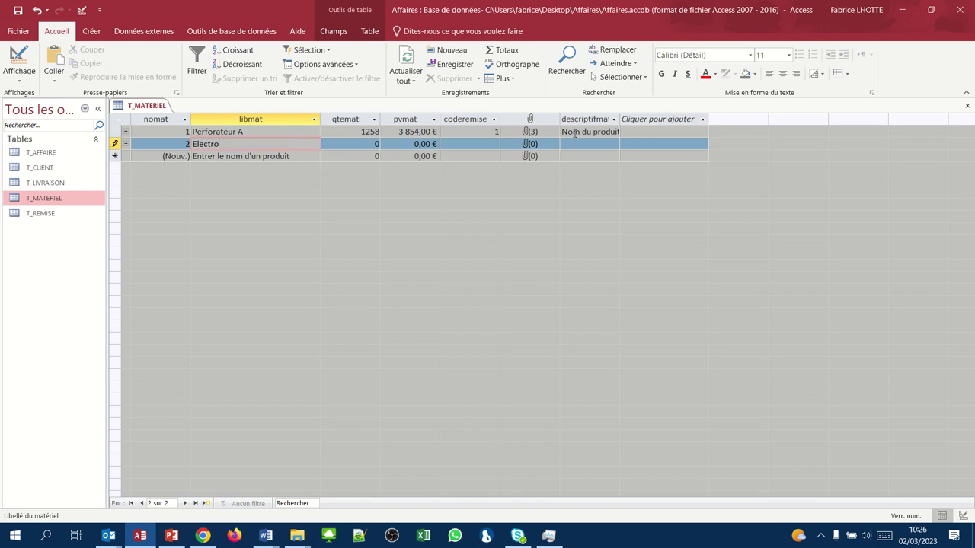
{"action": "type", "text": "-portatif"}
{"action": "key", "text": "Tab"}
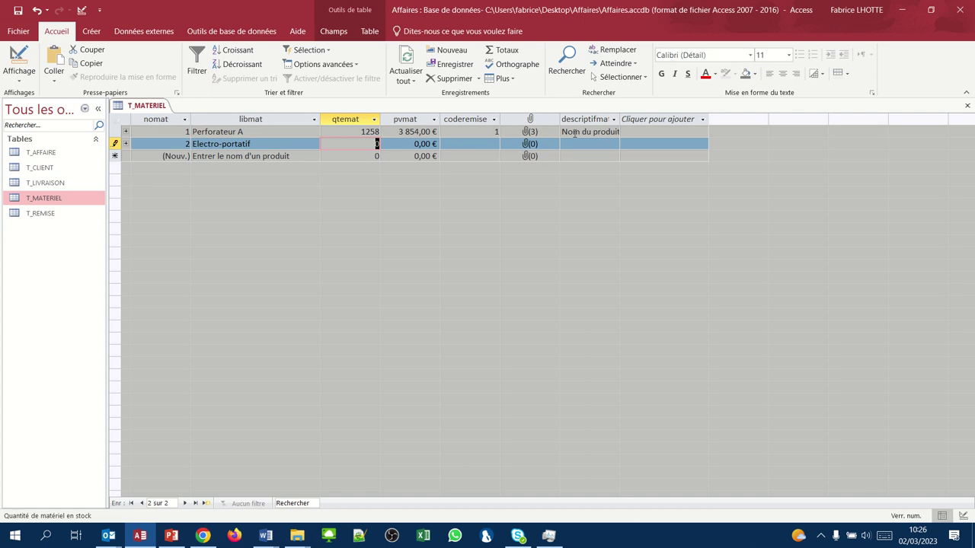
{"action": "type", "text": "12875"}
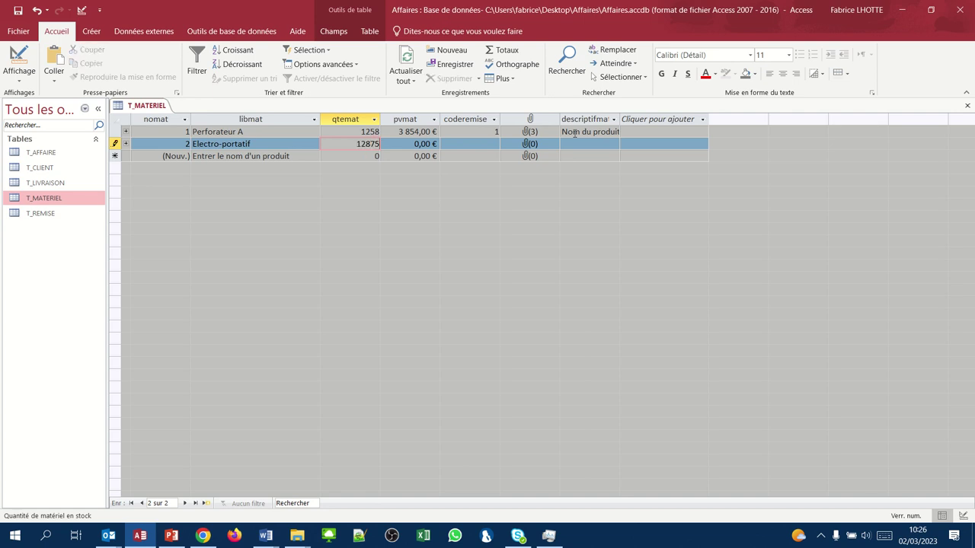
{"action": "key", "text": "Tab"}
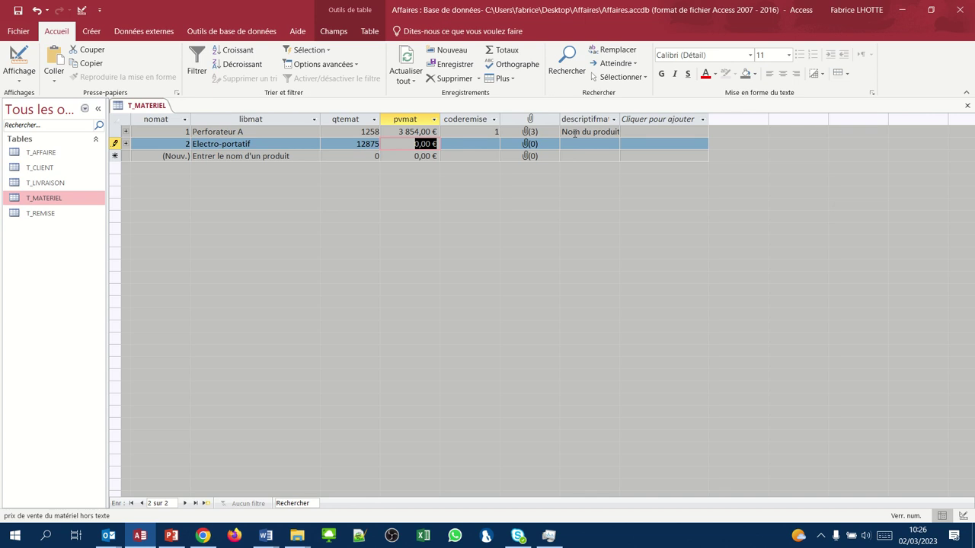
{"action": "type", "text": "8975"}
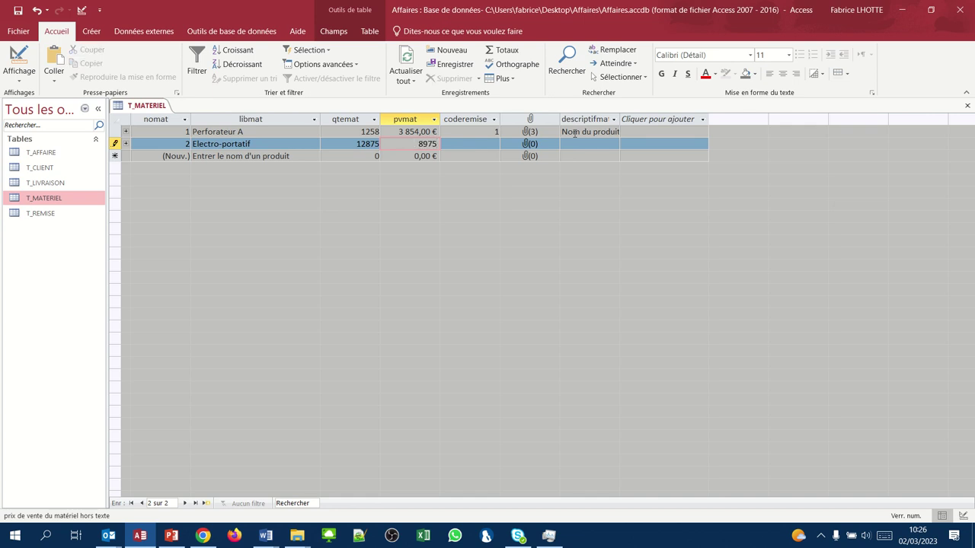
{"action": "key", "text": "Tab"}
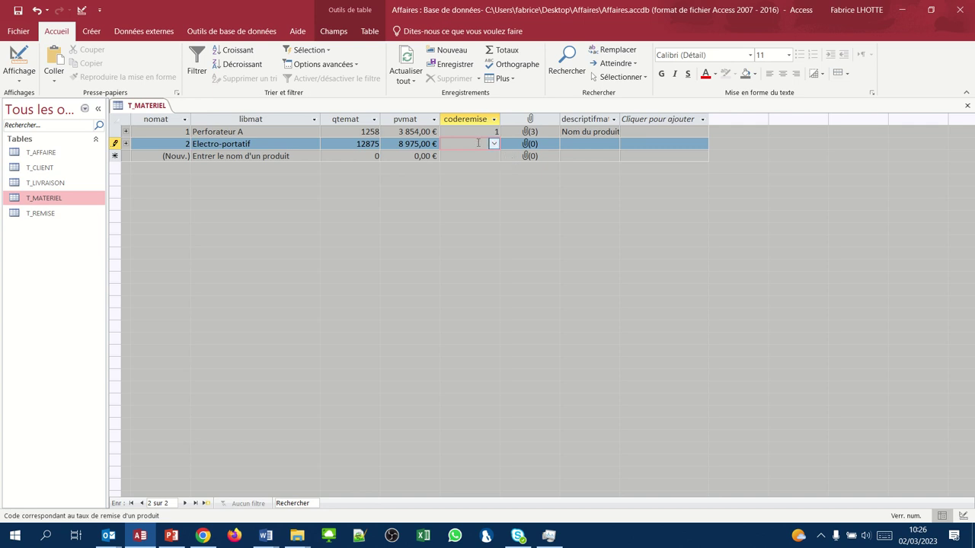
{"action": "key", "text": "Tab"}
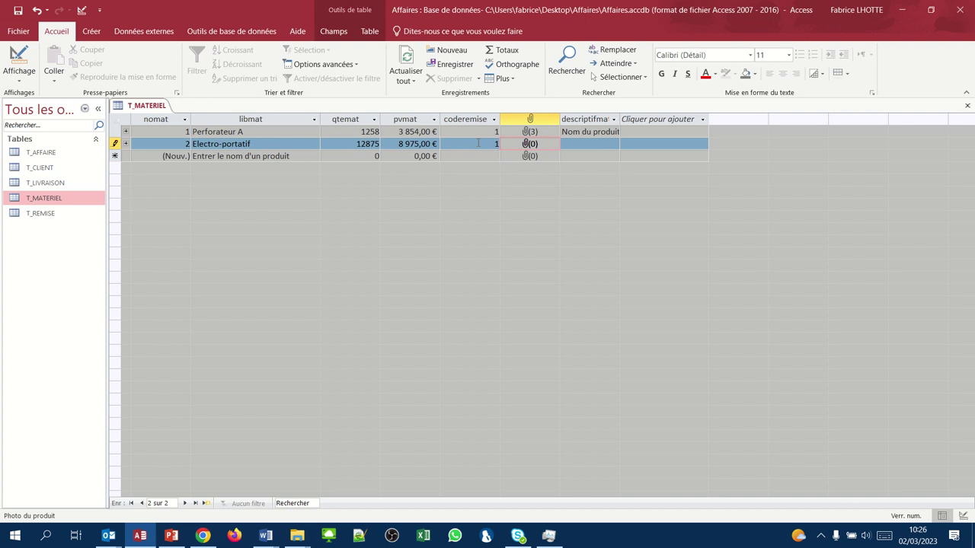
- Attach electroportatif.png as the Electro-portatif record's photo
{"action": "right_click", "coordinate": [533, 145]}
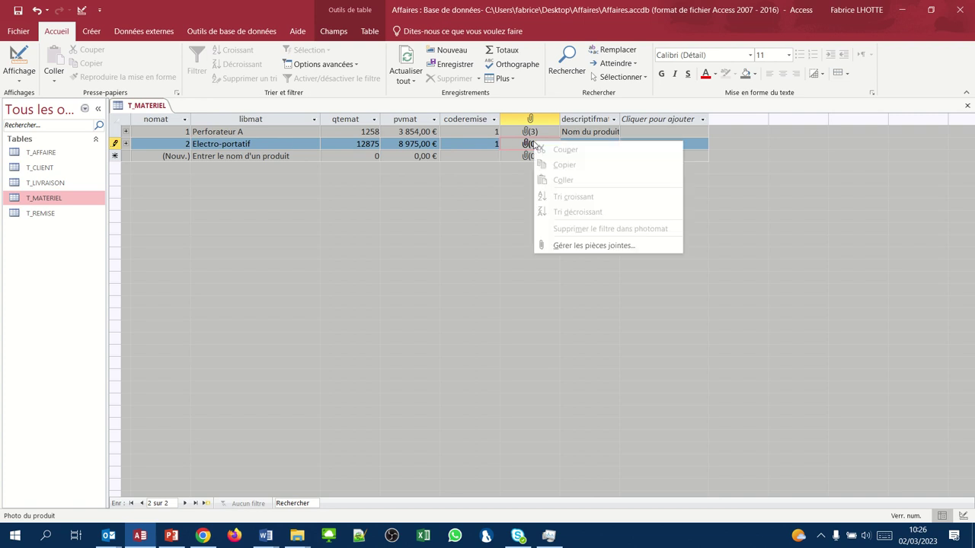
{"action": "left_click", "coordinate": [564, 248]}
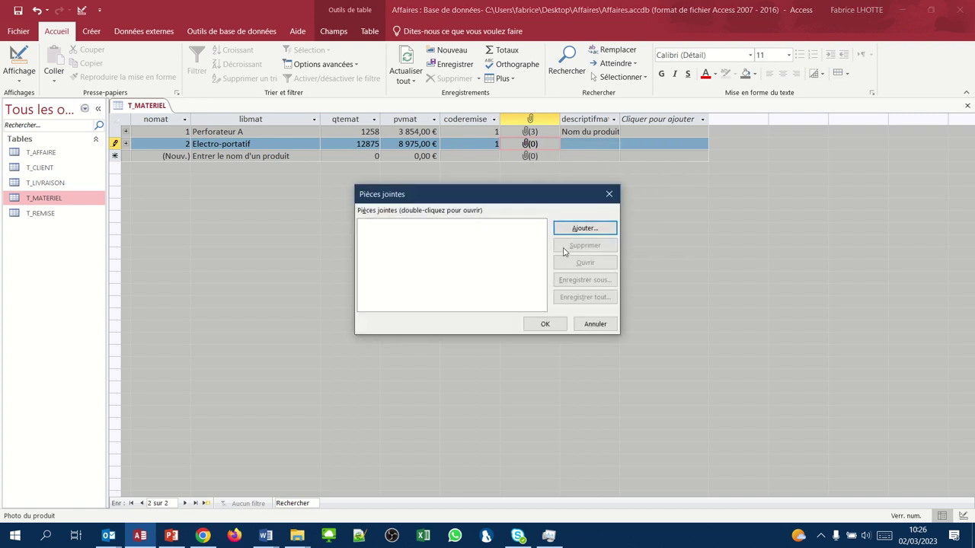
{"action": "left_click", "coordinate": [575, 229]}
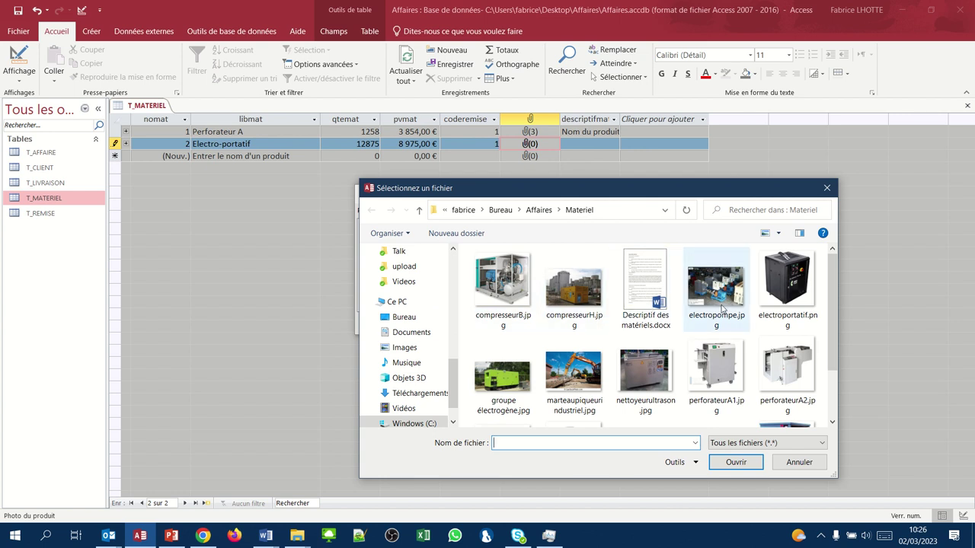
{"action": "left_click", "coordinate": [780, 307]}
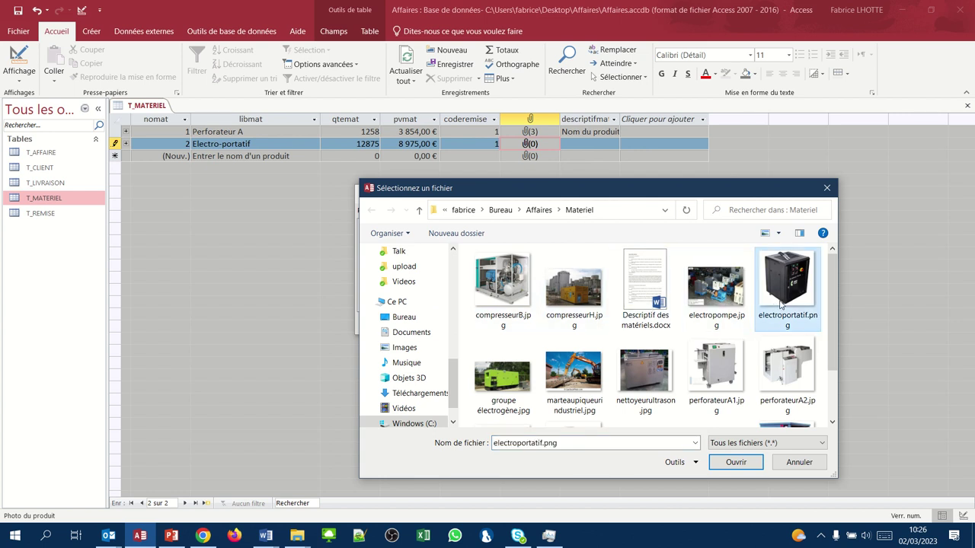
{"action": "left_click", "coordinate": [727, 466]}
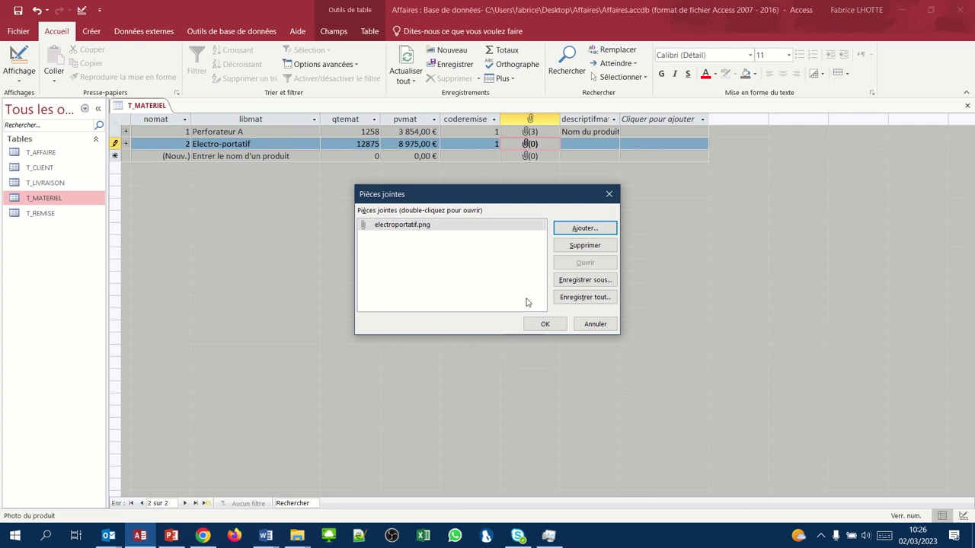
{"action": "left_click", "coordinate": [539, 325]}
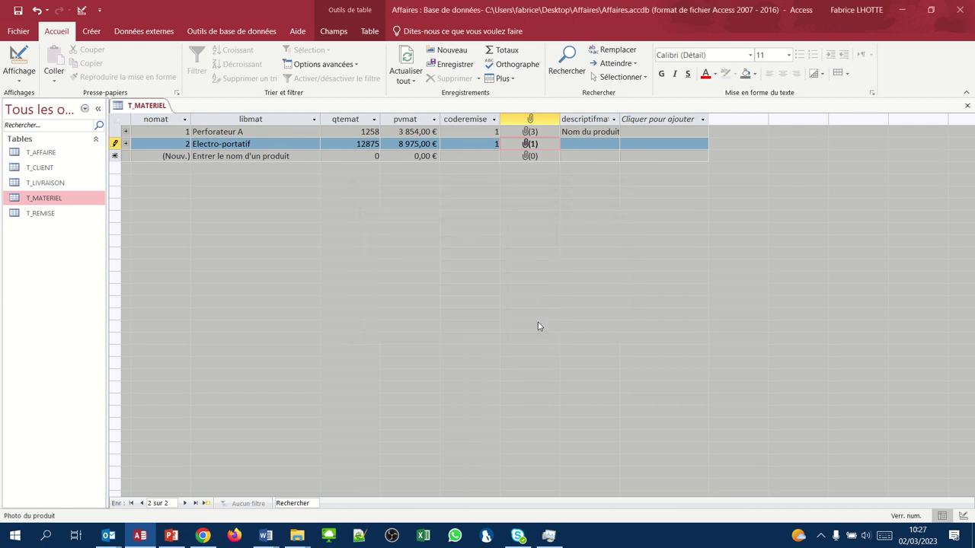
{"action": "key", "text": "Tab"}
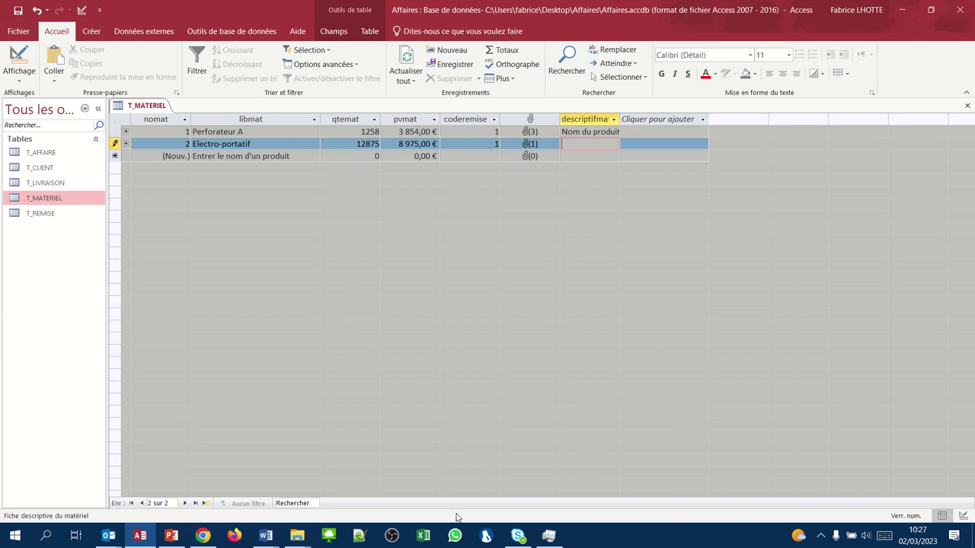
- Select the électroportatif description in Descriptif des matériels and return to Access
{"action": "mouse_move", "coordinate": [270, 537]}
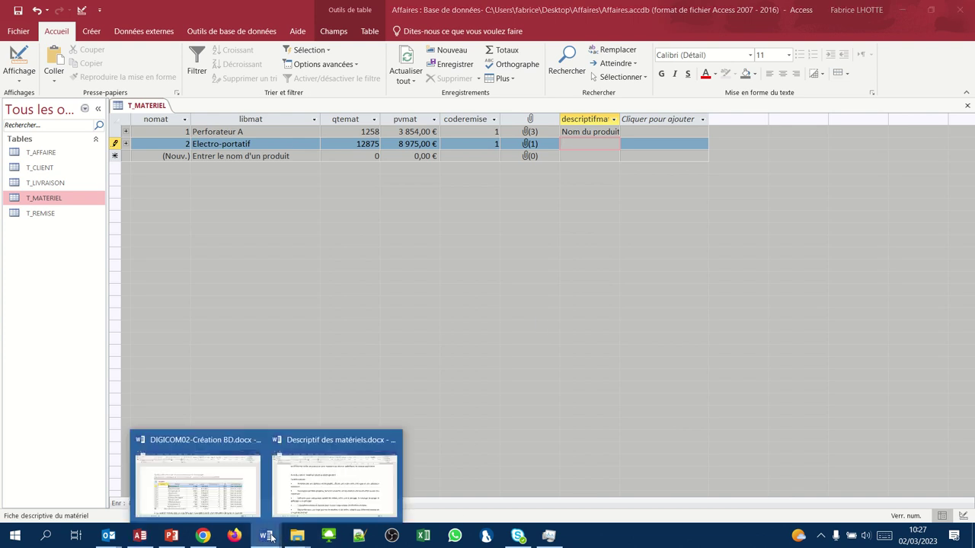
{"action": "left_click", "coordinate": [310, 508]}
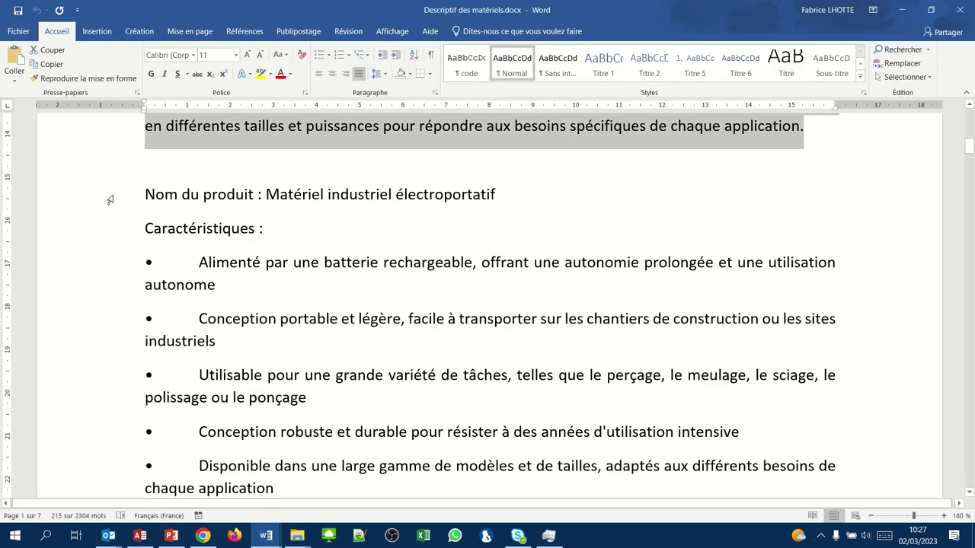
{"action": "left_click_drag", "start_coordinate": [125, 225], "coordinate": [128, 349]}
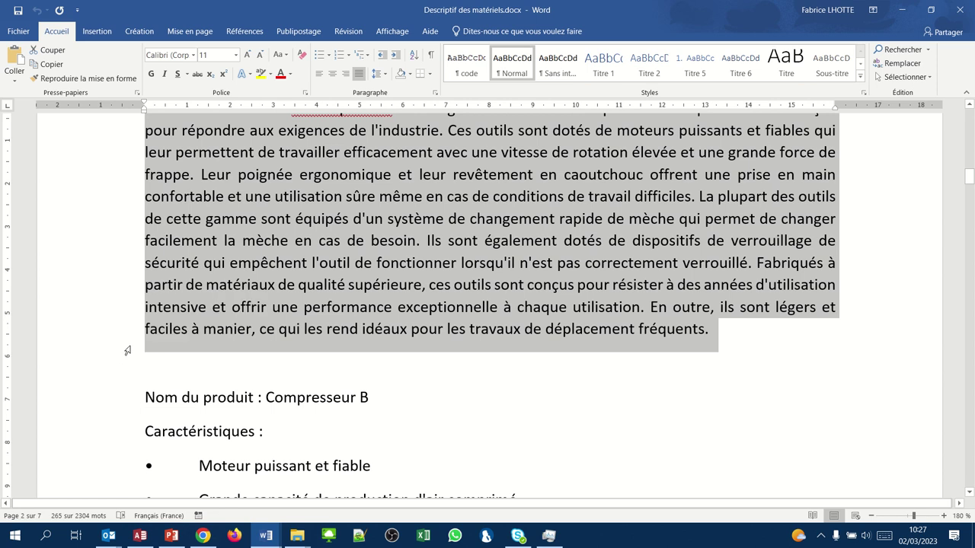
{"action": "left_click", "coordinate": [902, 9]}
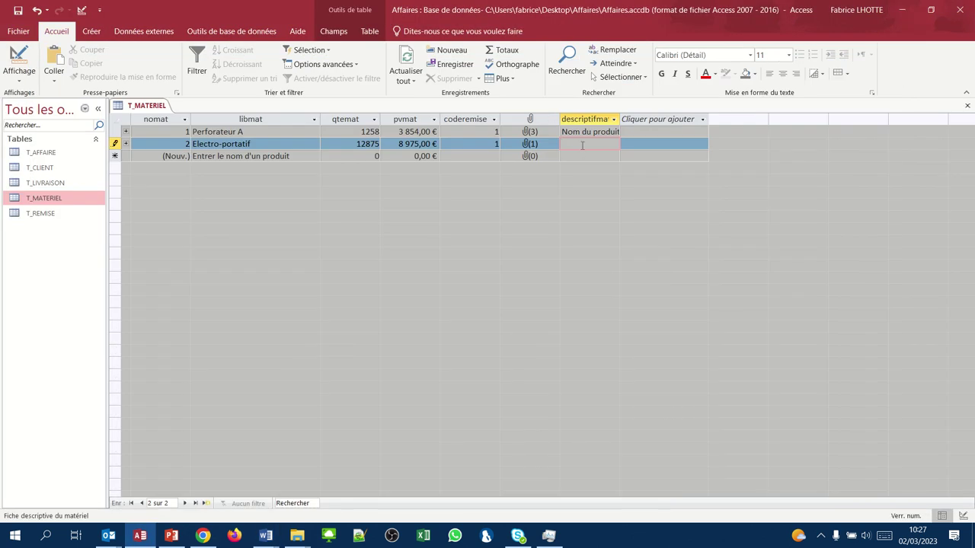
- Paste Electro-portatif's description, then add Compresseur B with quantity 8025, price 4658, code 2
{"action": "key", "text": "ctrl+v"}
{"action": "key", "text": "Tab"}
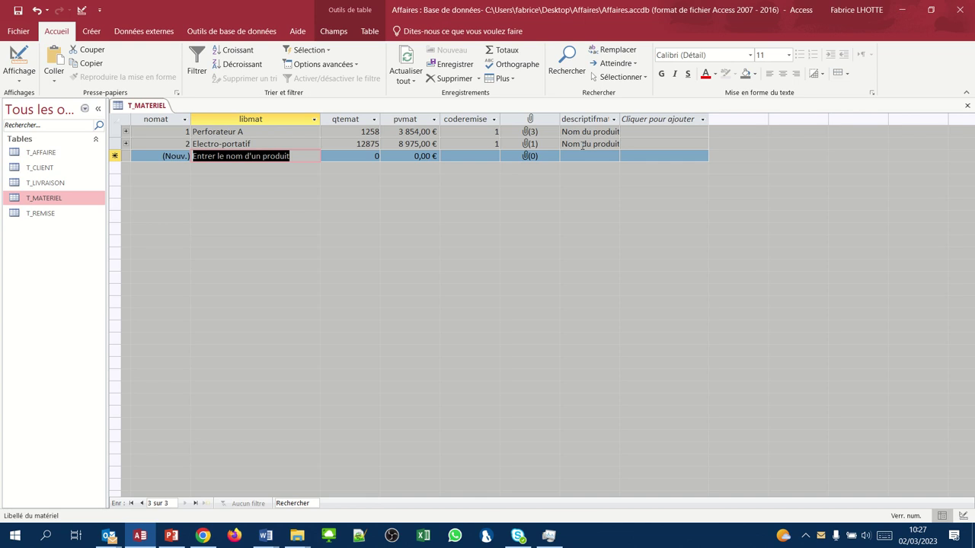
{"action": "type", "text": "Compres"}
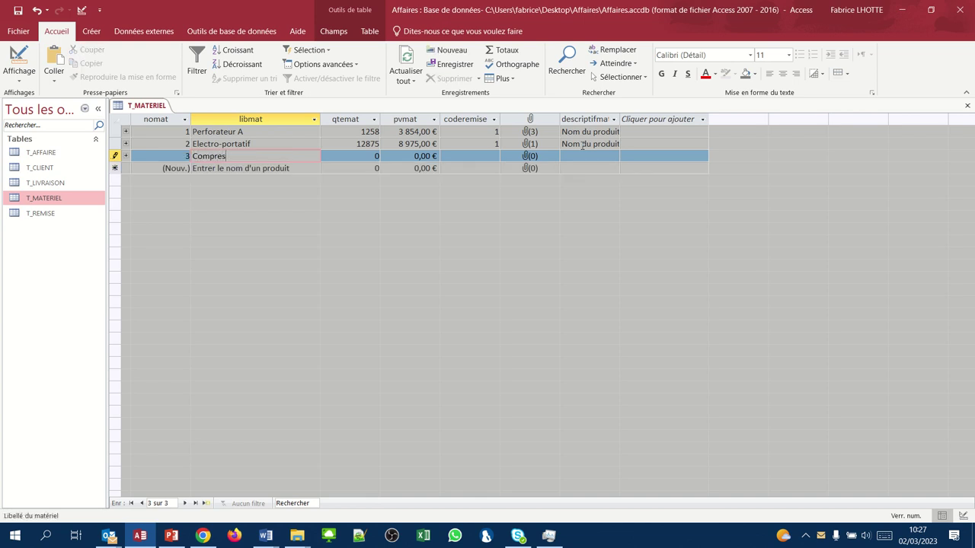
{"action": "type", "text": "seur B"}
{"action": "key", "text": "Tab"}
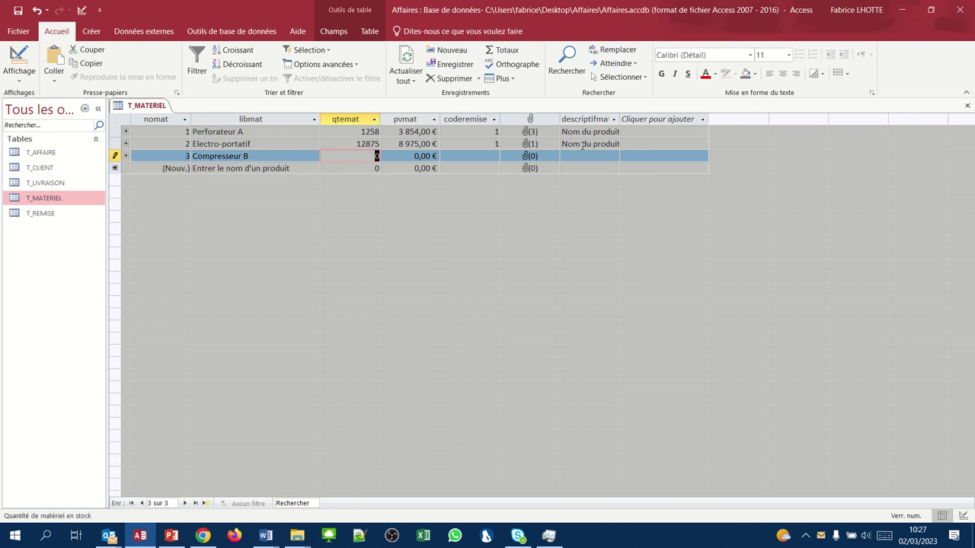
{"action": "type", "text": "8025"}
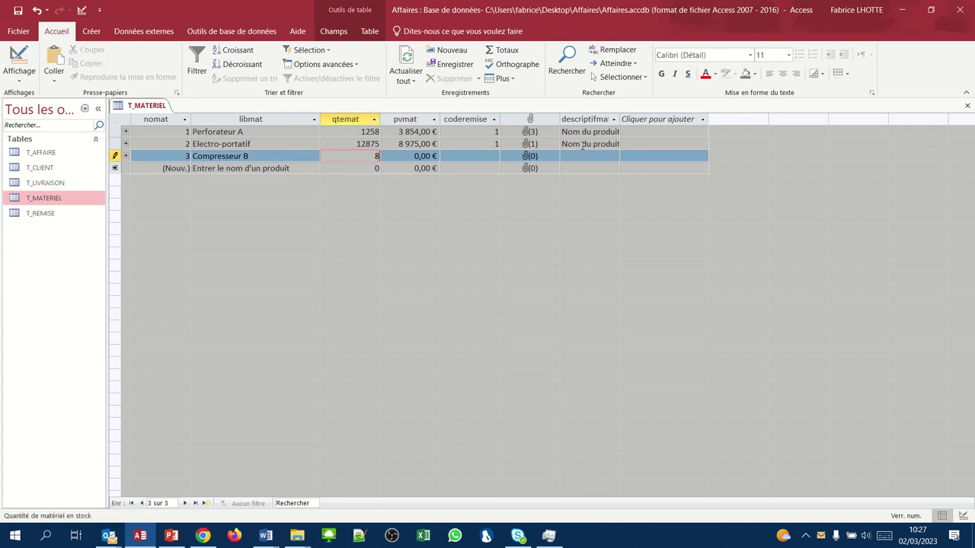
{"action": "key", "text": "Tab"}
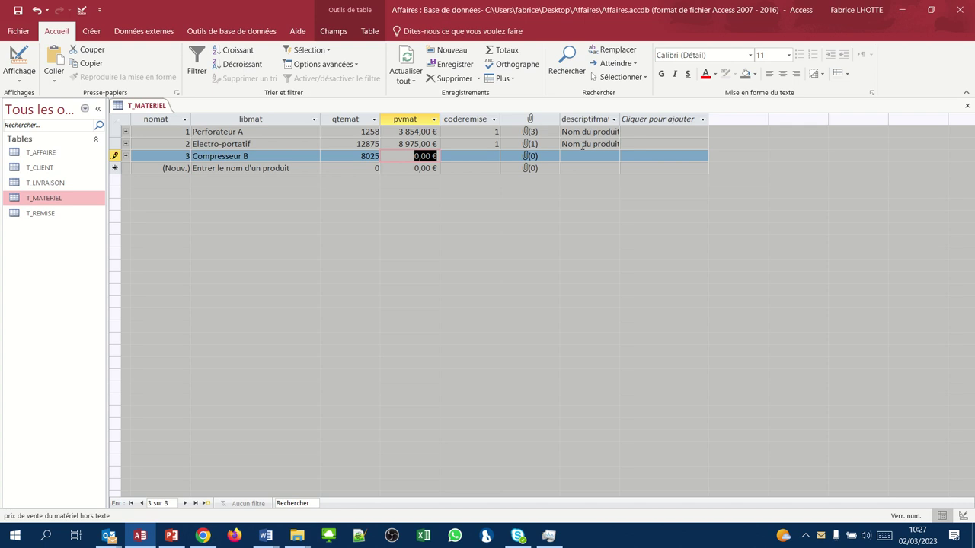
{"action": "type", "text": "4658"}
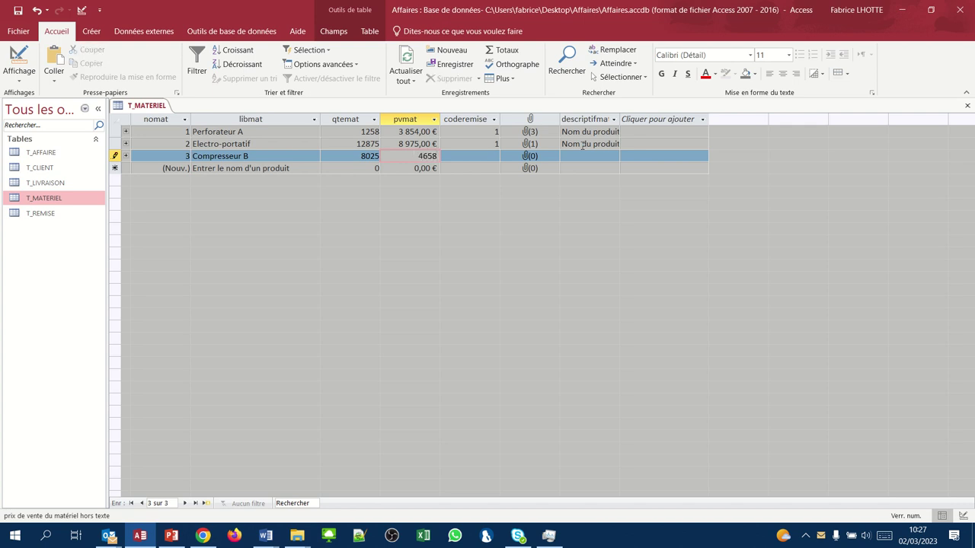
{"action": "key", "text": "Tab"}
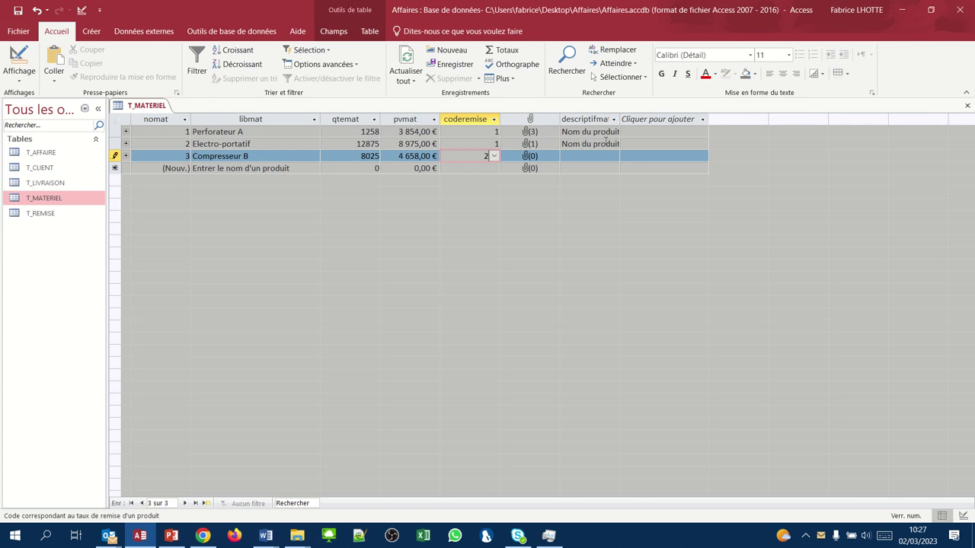
{"action": "left_click", "coordinate": [493, 156]}
{"action": "left_click", "coordinate": [493, 156]}
{"action": "key", "text": "Tab"}
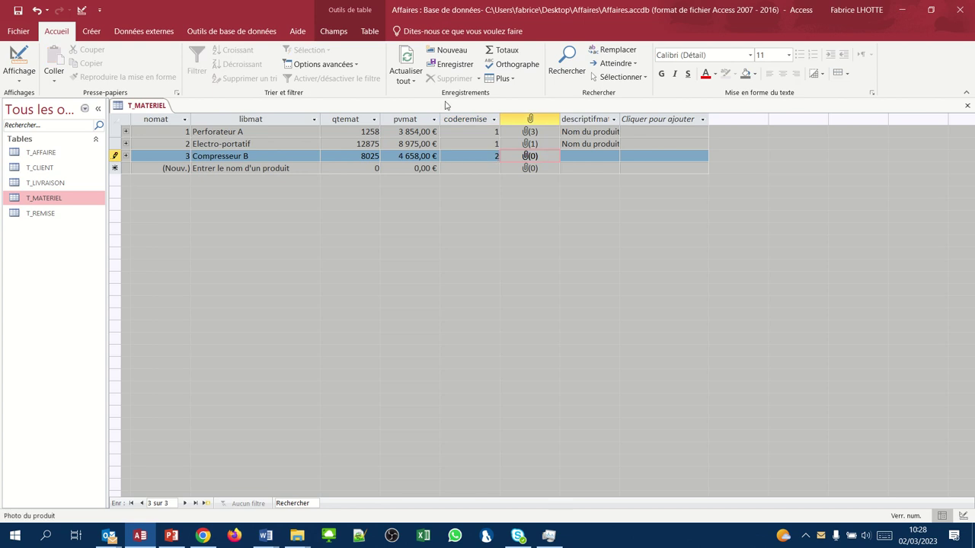
- Attach compresseurB.jpg as the Compresseur B record's photo
{"action": "right_click", "coordinate": [591, 155]}
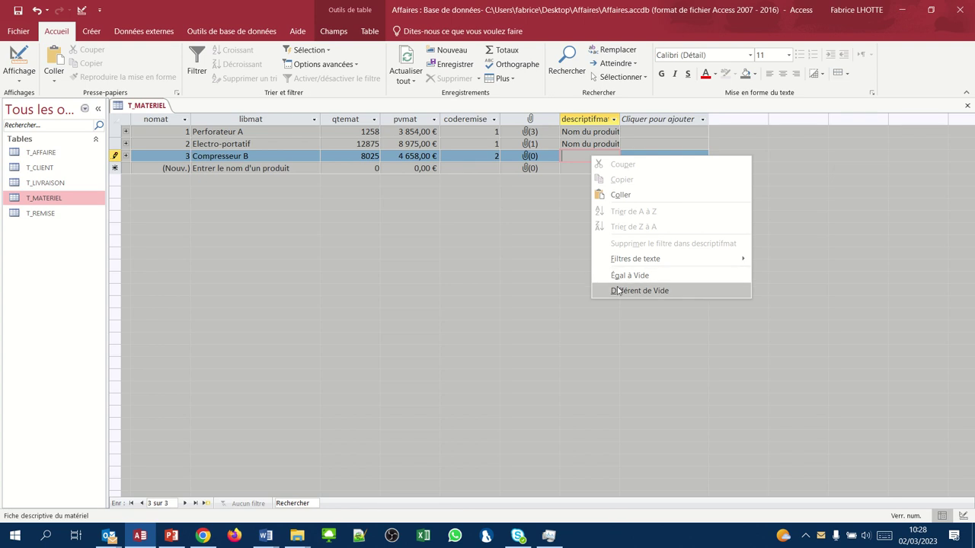
{"action": "left_click", "coordinate": [566, 241]}
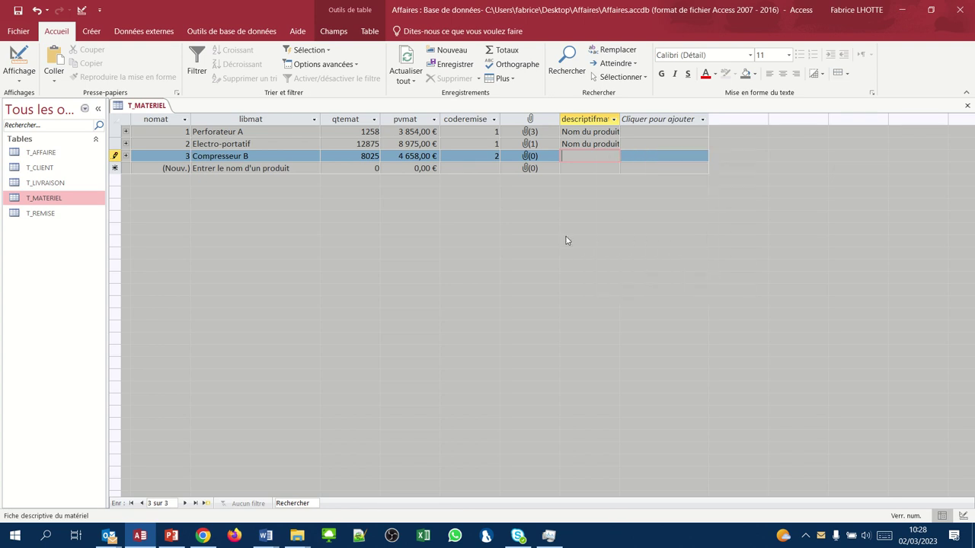
{"action": "left_click", "coordinate": [539, 156]}
{"action": "right_click", "coordinate": [538, 156]}
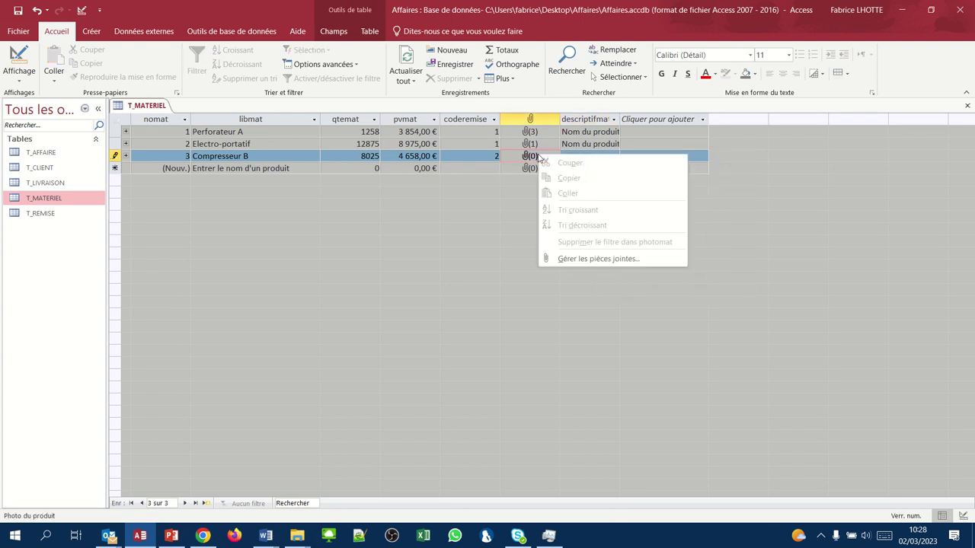
{"action": "left_click", "coordinate": [564, 260]}
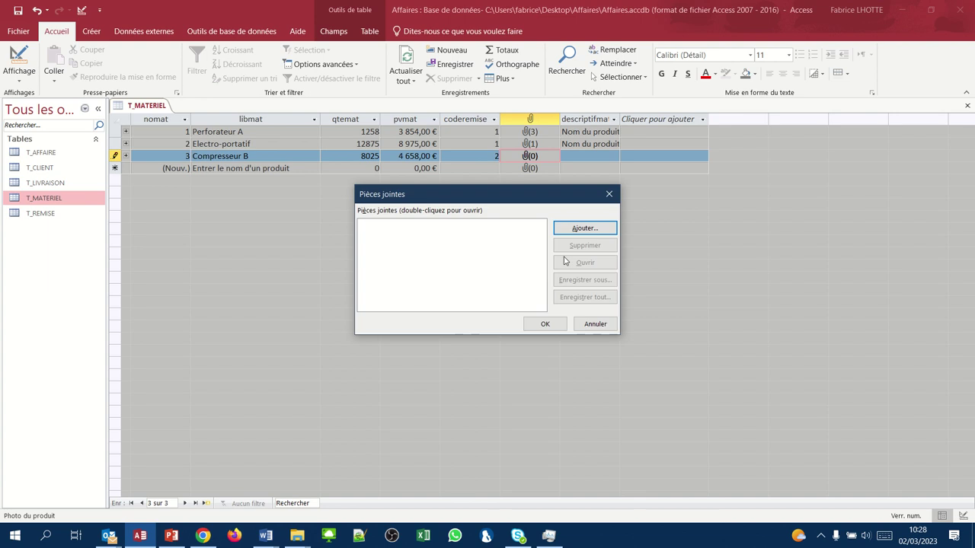
{"action": "left_click", "coordinate": [583, 229]}
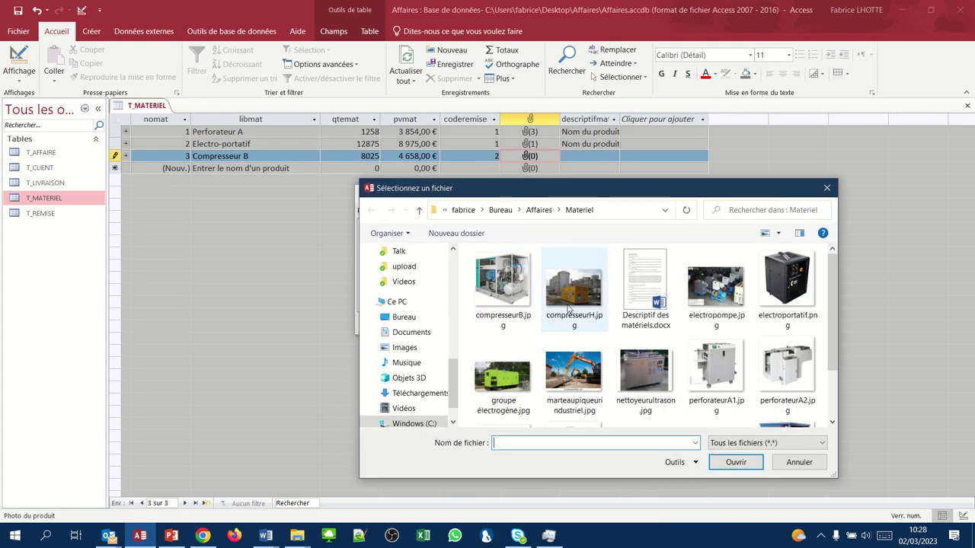
{"action": "left_click", "coordinate": [510, 303]}
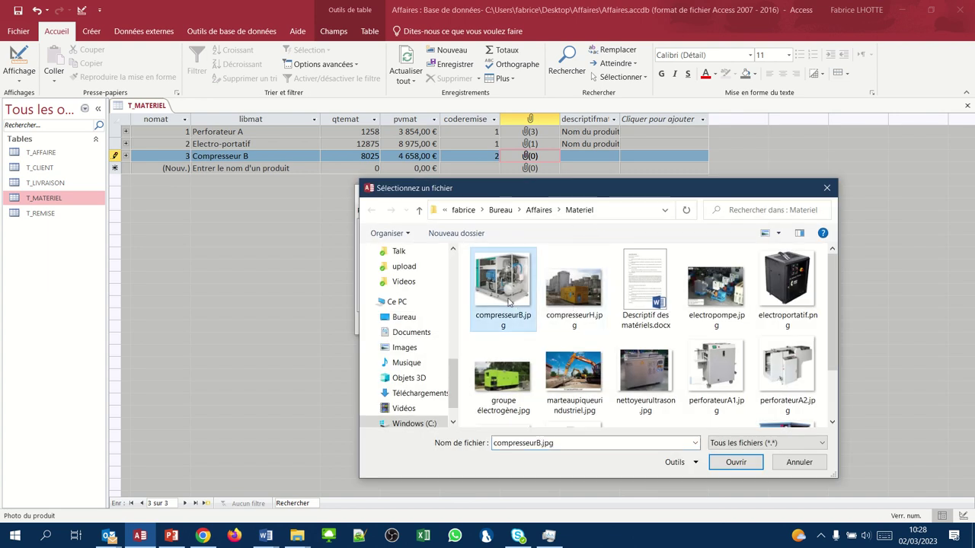
{"action": "left_click", "coordinate": [733, 462]}
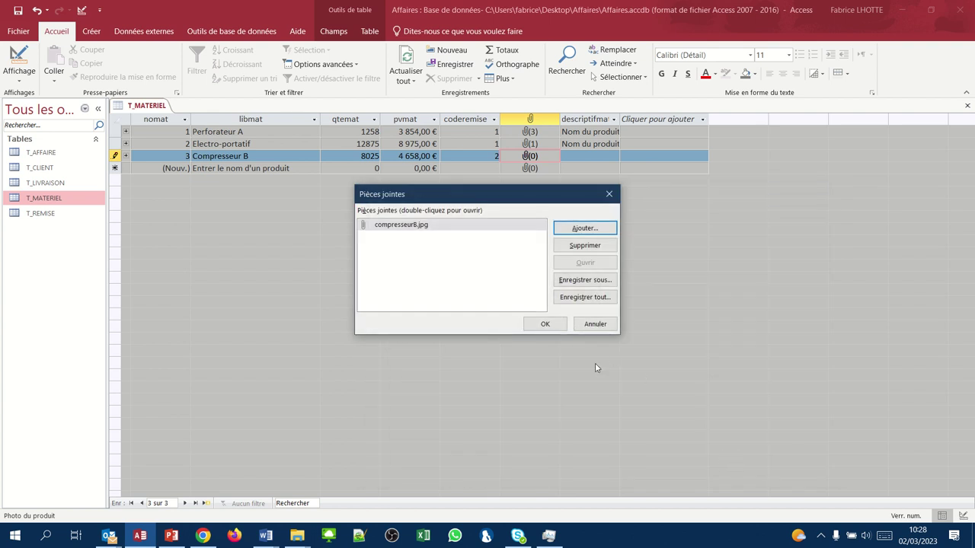
{"action": "left_click", "coordinate": [532, 326]}
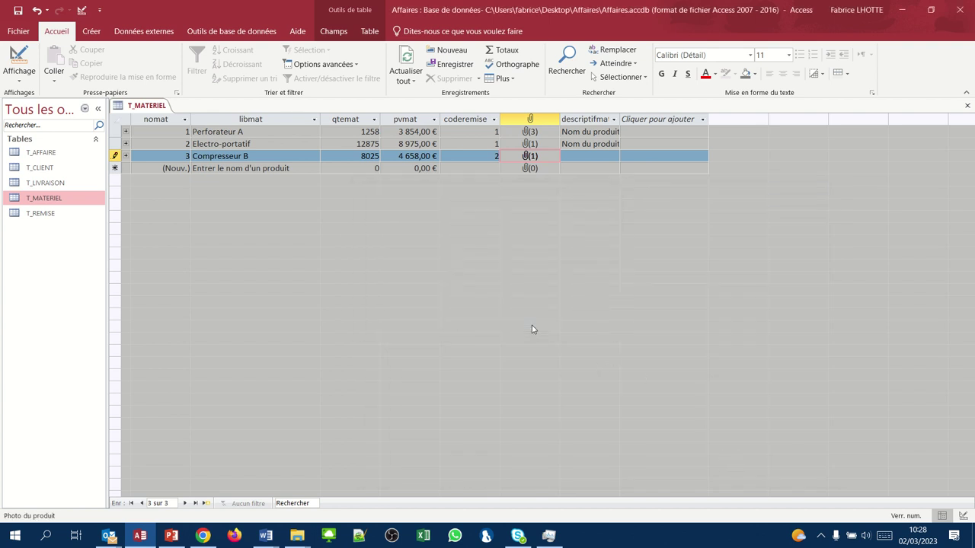
{"action": "key", "text": "Tab"}
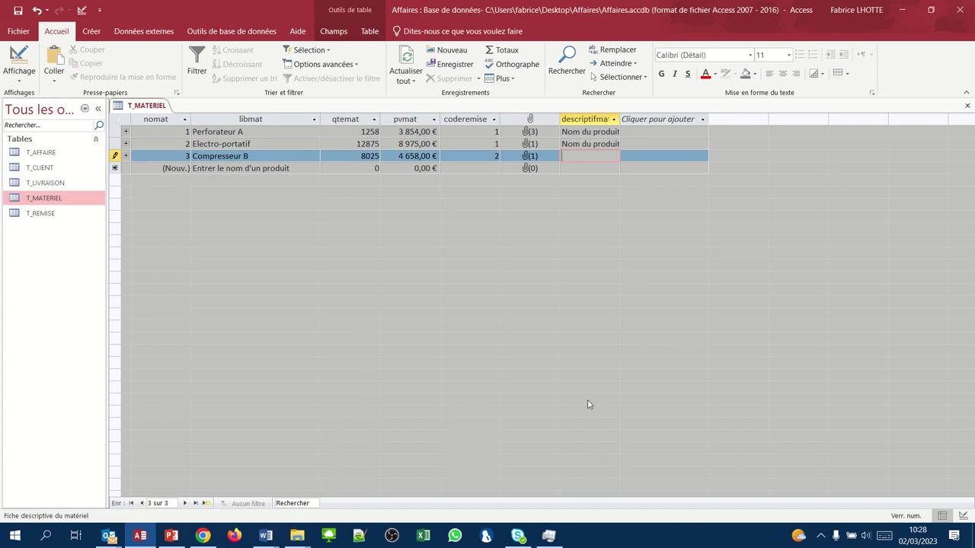
- Select the Compresseur B section of Descriptif des matériels and switch back to Access
{"action": "mouse_move", "coordinate": [263, 537]}
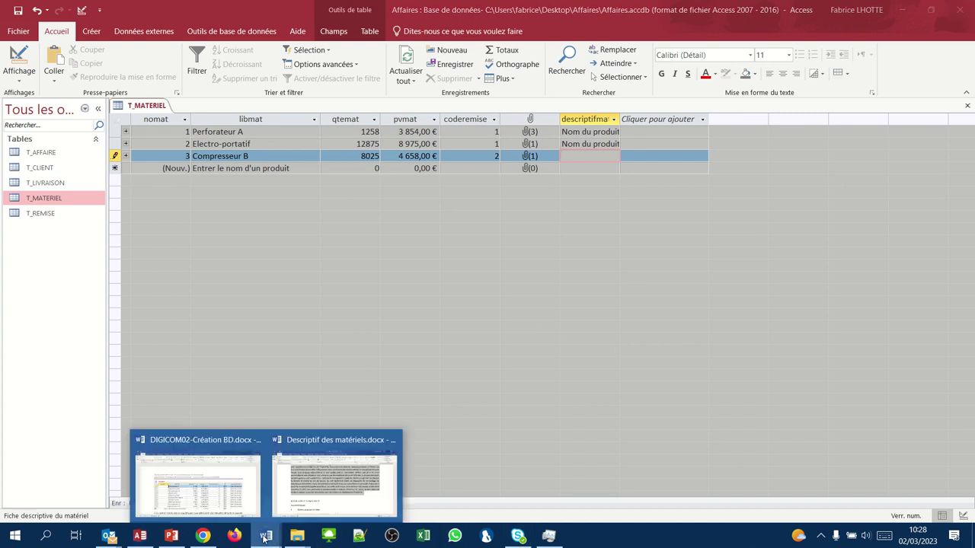
{"action": "left_click", "coordinate": [304, 479]}
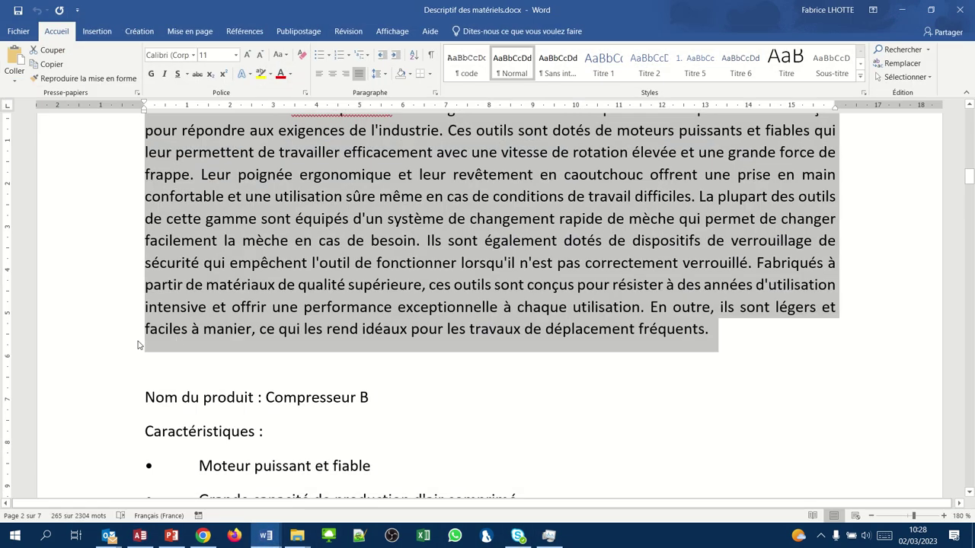
{"action": "left_click", "coordinate": [120, 402]}
{"action": "left_click_drag", "start_coordinate": [121, 428], "coordinate": [242, 227]}
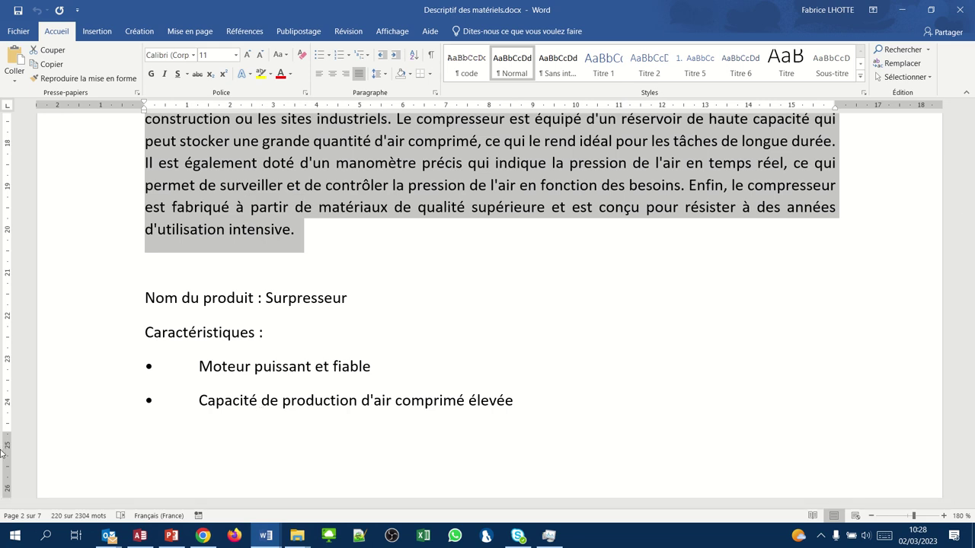
{"action": "left_click", "coordinate": [109, 536]}
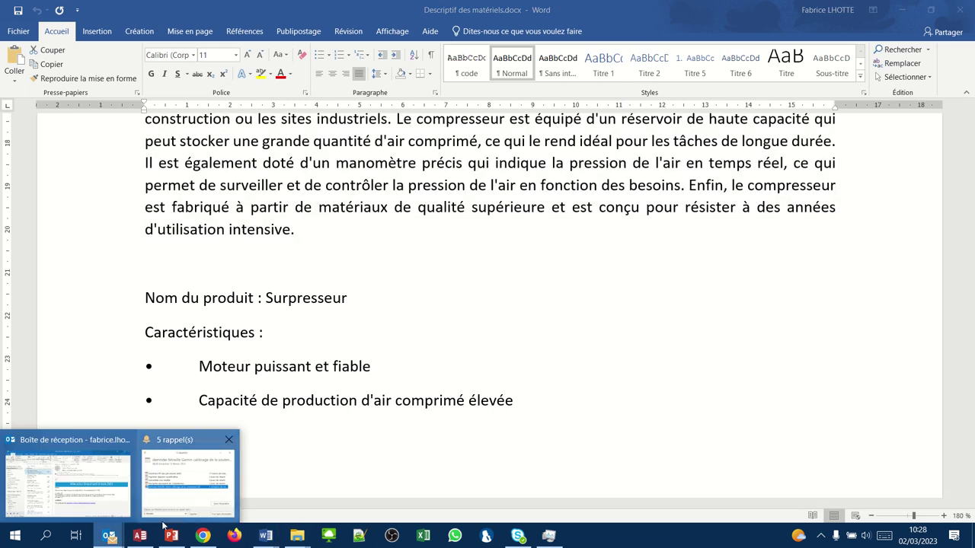
{"action": "left_click", "coordinate": [140, 537]}
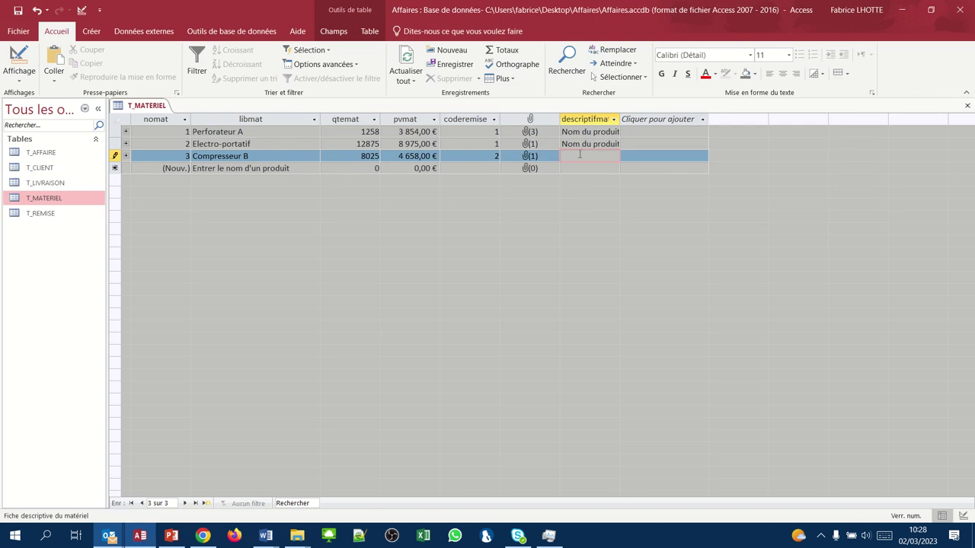
- Paste Compresseur B's description and start a new record
{"action": "key", "text": "ctrl+v"}
{"action": "key", "text": "Tab"}
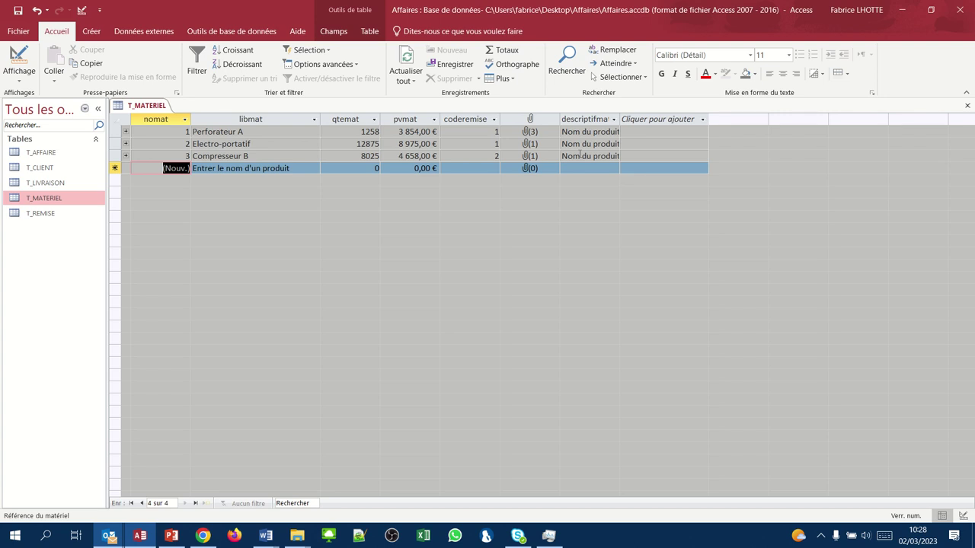
{"action": "key", "text": "4"}
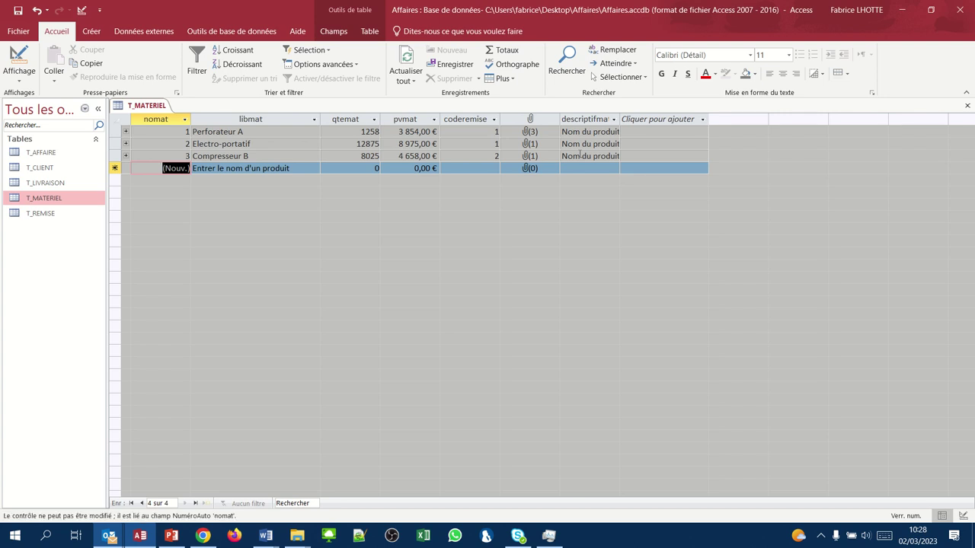
{"action": "key", "text": "Tab"}
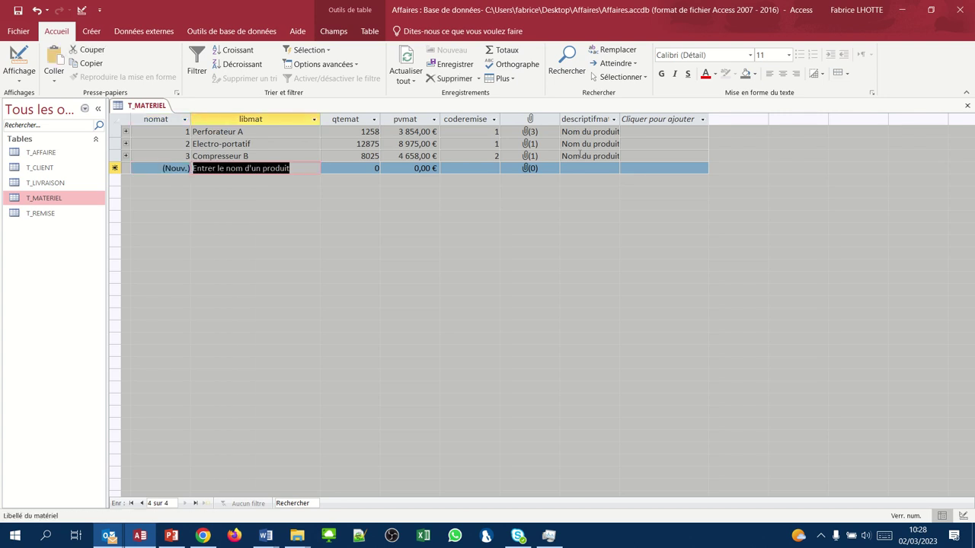
- Enter record 4: Surpresseur, stock 4320, price 6000, discount code 2
{"action": "type", "text": "Surpress"}
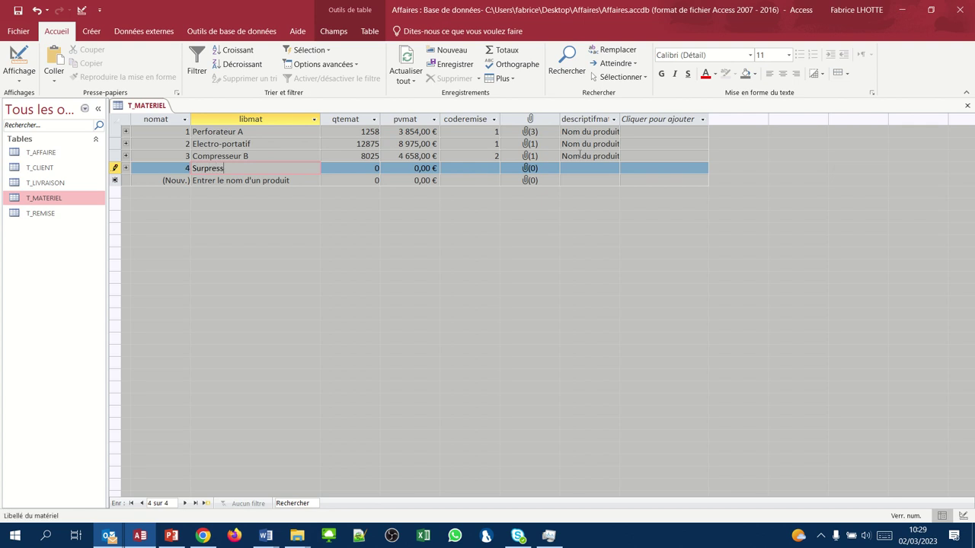
{"action": "type", "text": "eur"}
{"action": "key", "text": "Tab"}
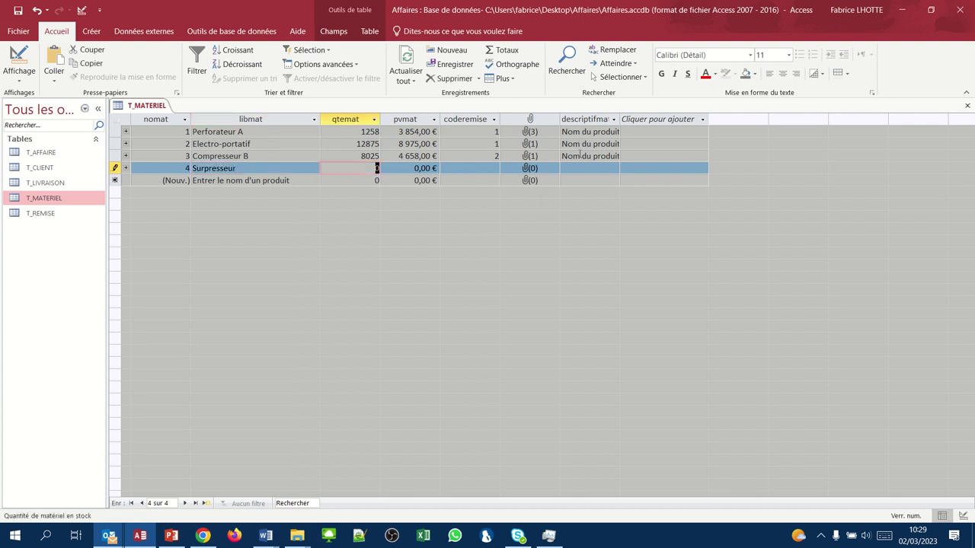
{"action": "type", "text": "4320"}
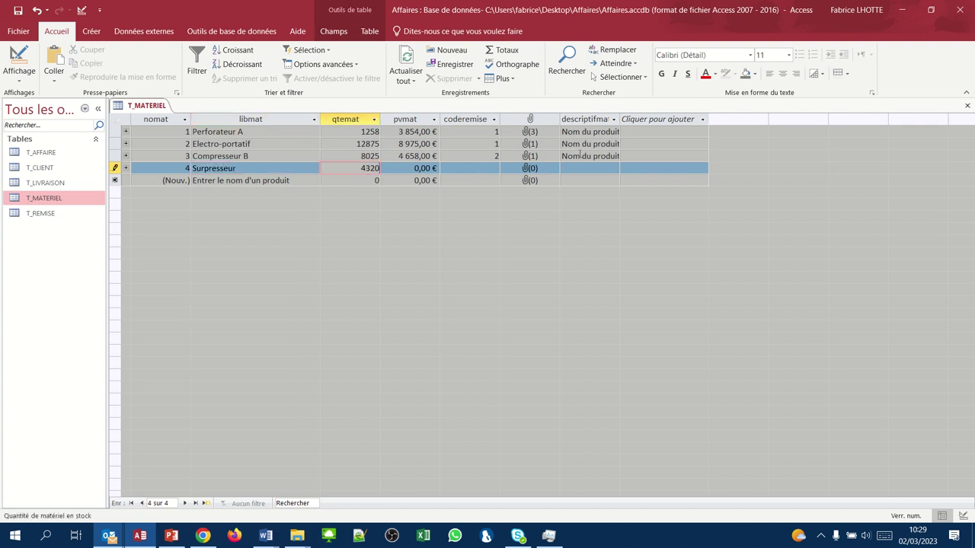
{"action": "key", "text": "Tab"}
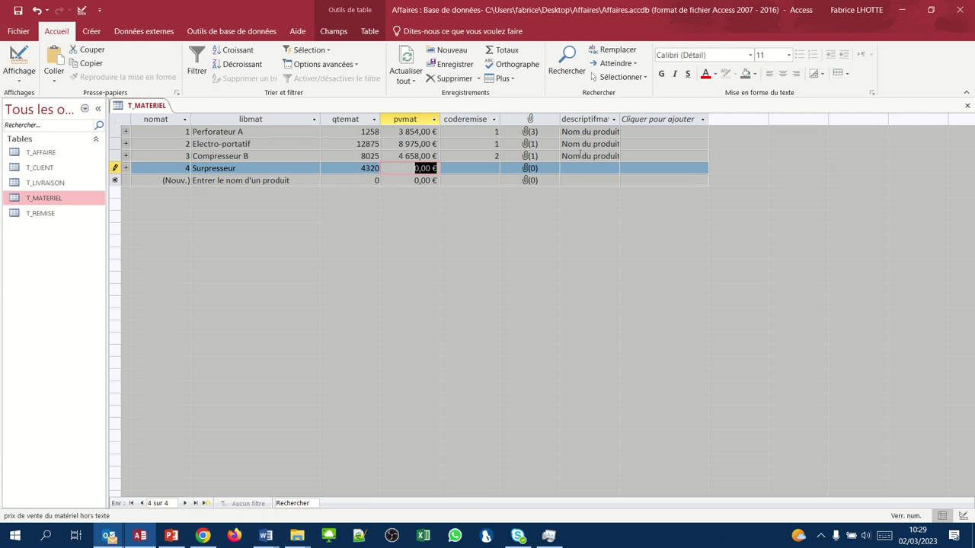
{"action": "type", "text": "6000"}
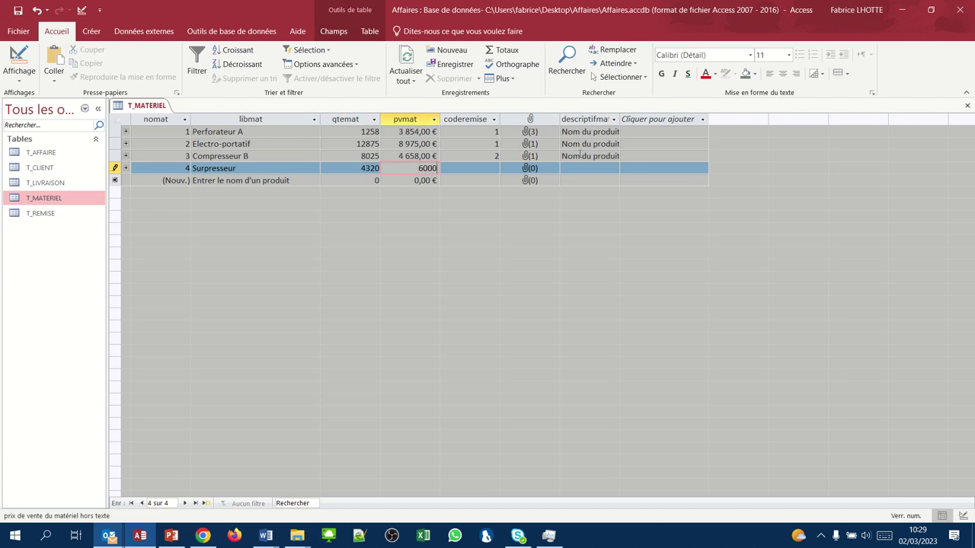
{"action": "key", "text": "Tab"}
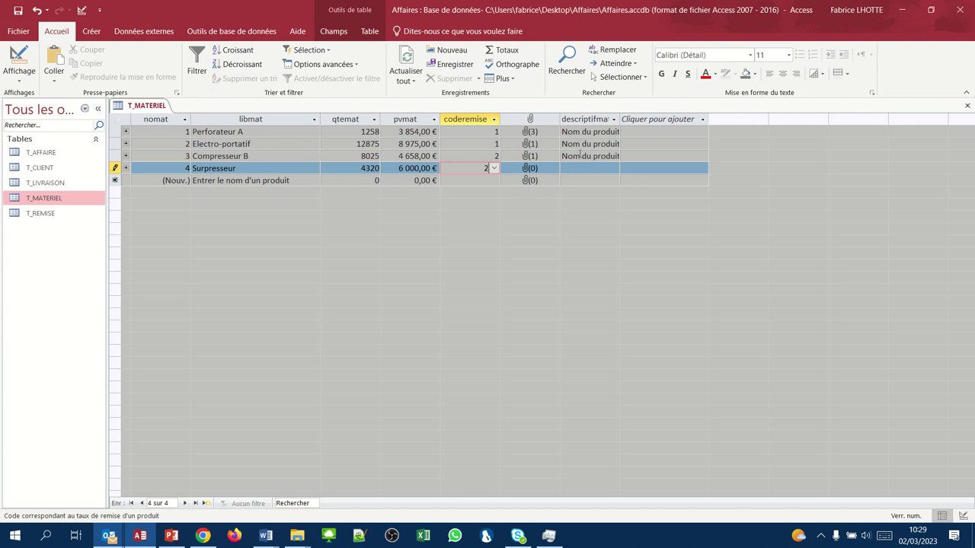
{"action": "key", "text": "Tab"}
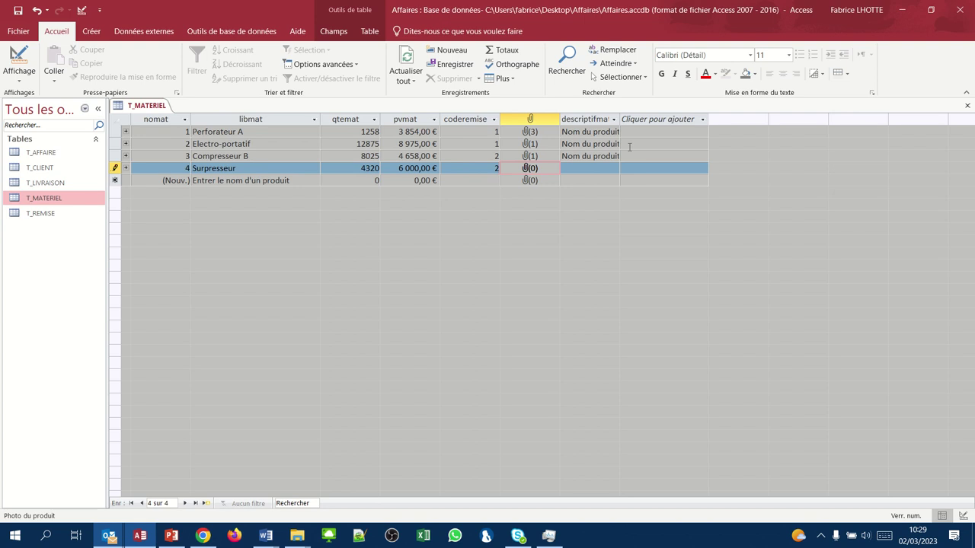
- Add surpresseur.jpg as the attachment in Surpresseur's photo field, then move to descriptifmat
{"action": "right_click", "coordinate": [525, 172]}
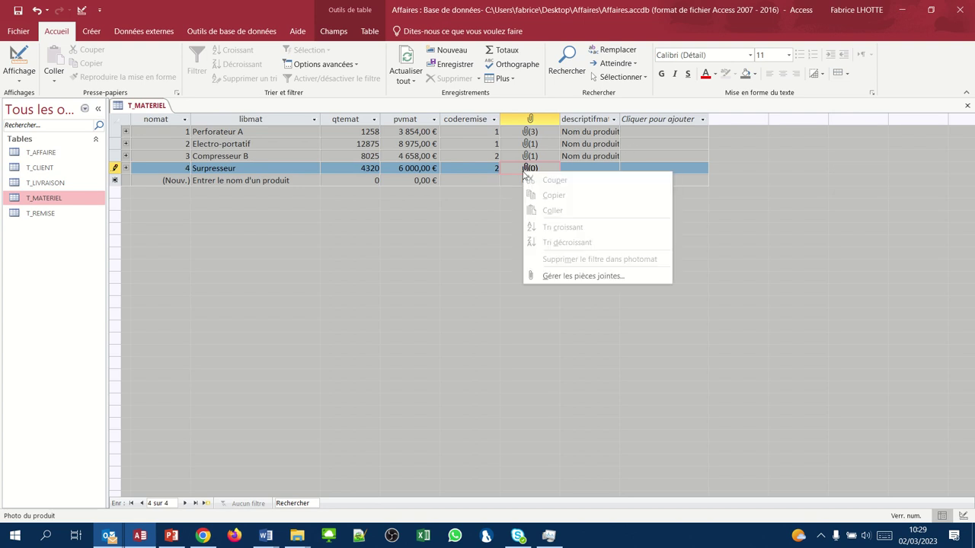
{"action": "left_click", "coordinate": [549, 279]}
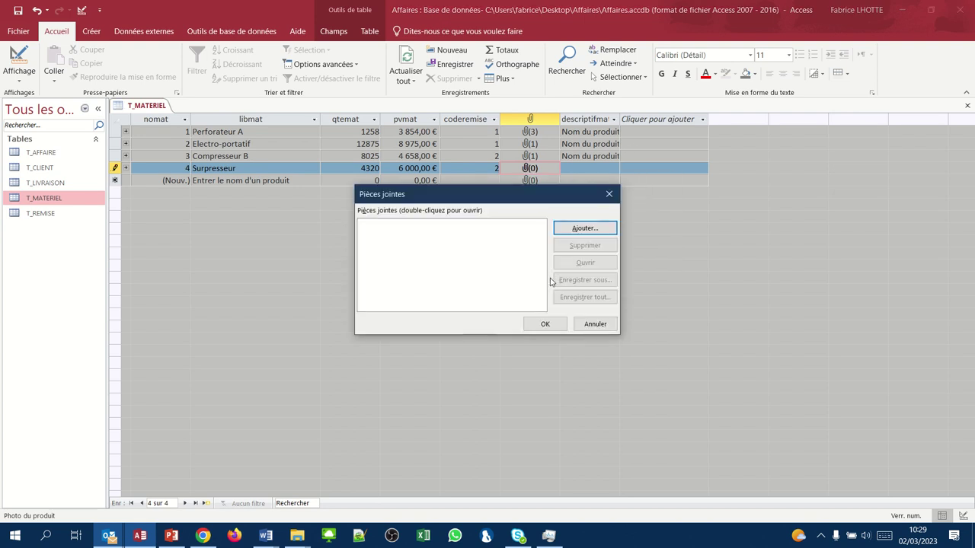
{"action": "left_click", "coordinate": [563, 230]}
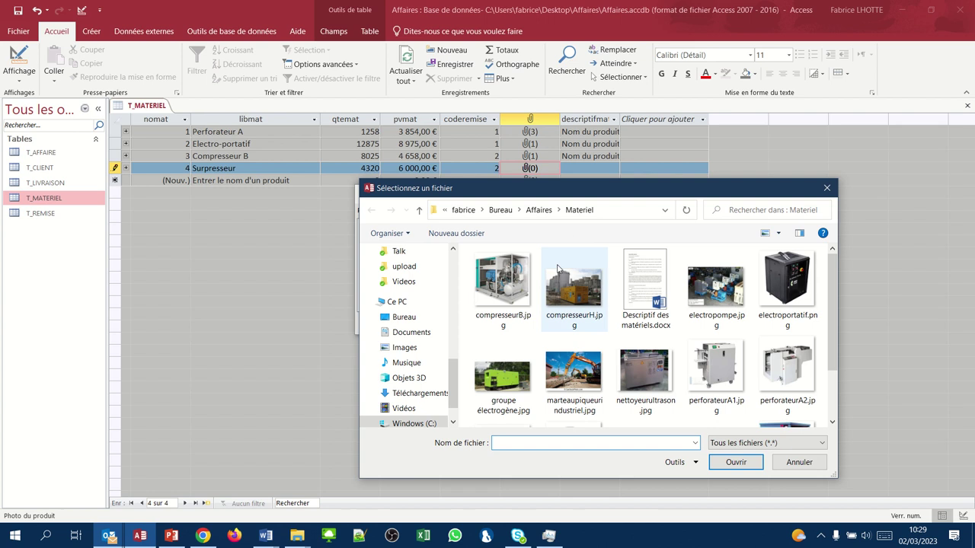
{"action": "scroll", "coordinate": [660, 377], "scroll_direction": "down", "scroll_amount": 2}
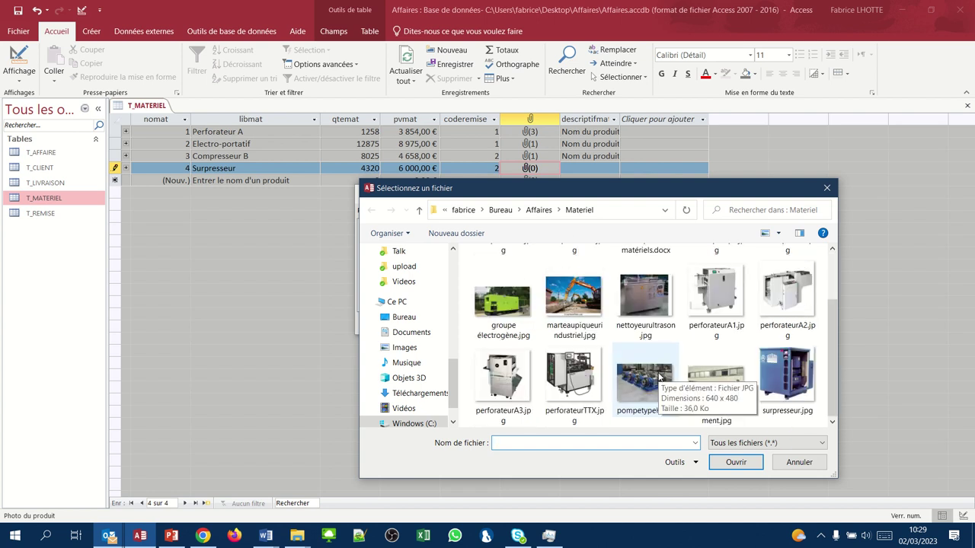
{"action": "left_click", "coordinate": [778, 378]}
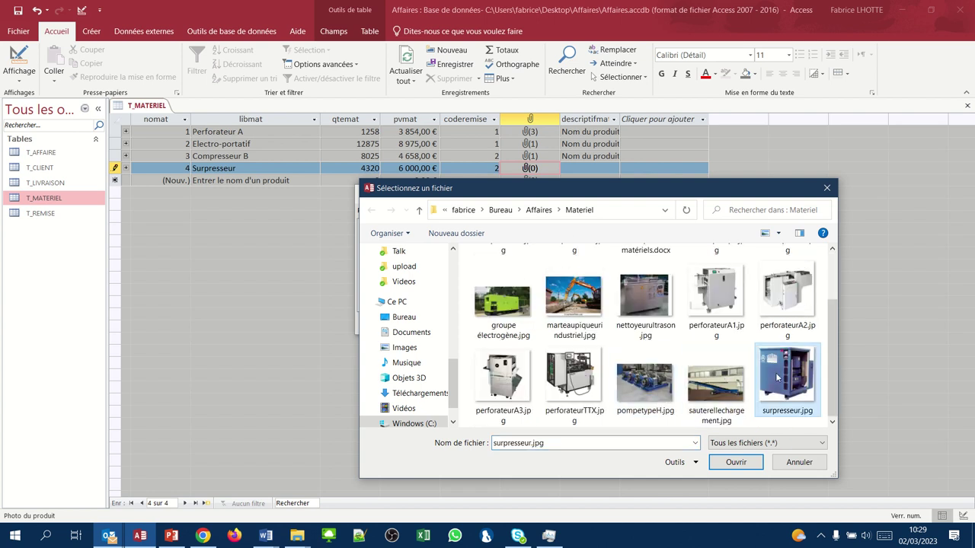
{"action": "left_click", "coordinate": [734, 462]}
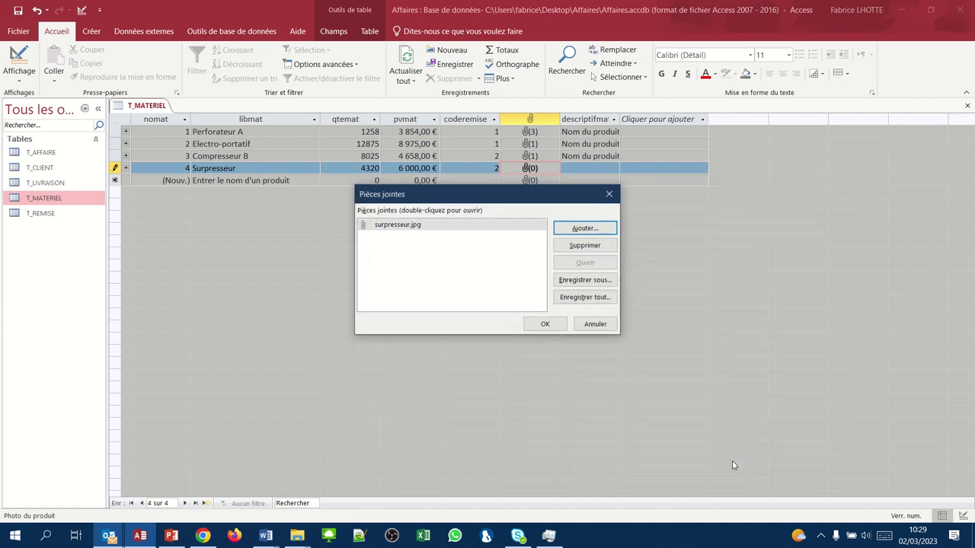
{"action": "left_click", "coordinate": [543, 325]}
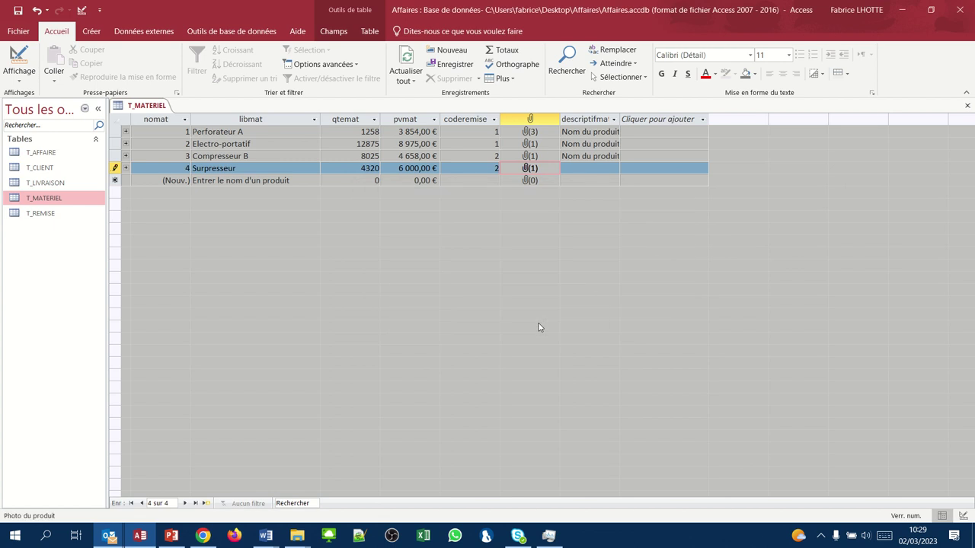
{"action": "key", "text": "Tab"}
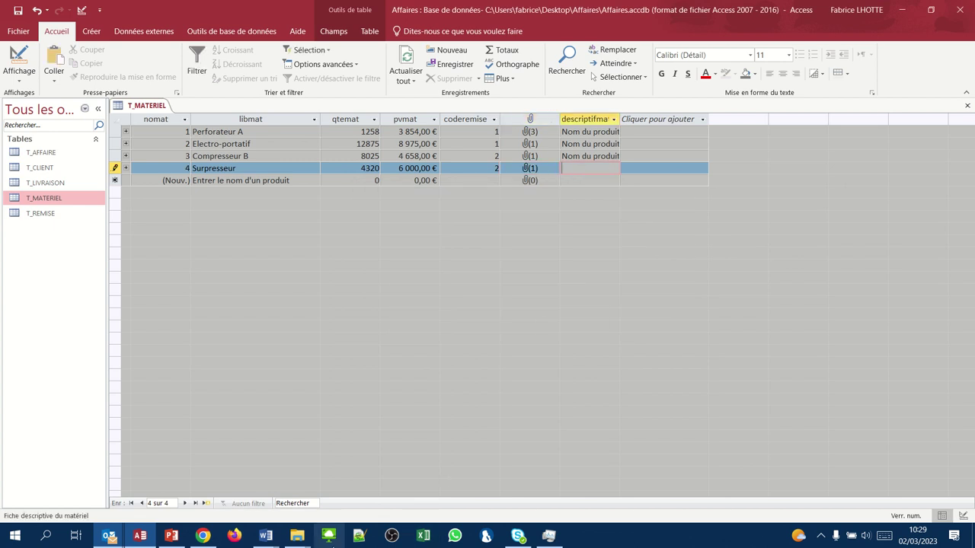
- In Word, select and copy the text from 'Nom du produit : Surpresseur' to the paragraph end, then return to Access
{"action": "mouse_move", "coordinate": [266, 538]}
{"action": "left_click", "coordinate": [313, 495]}
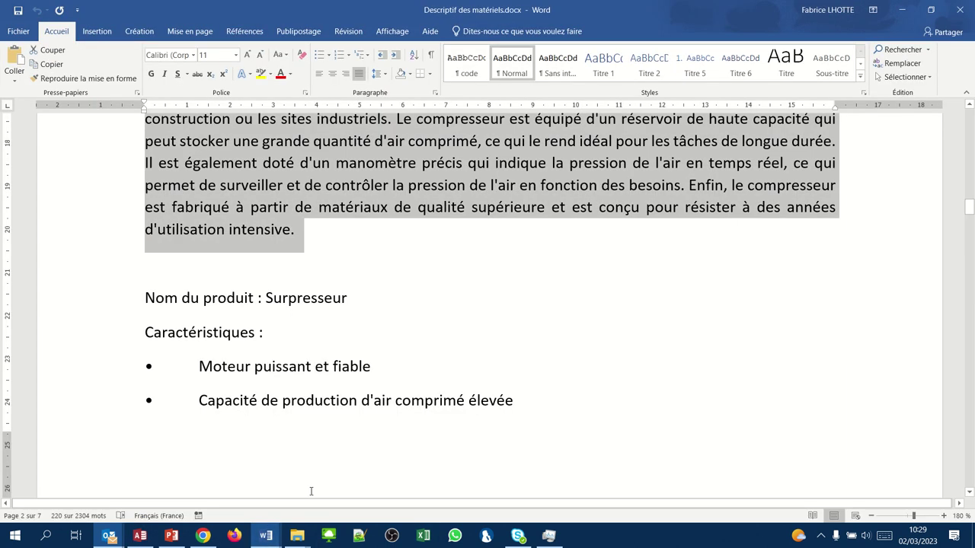
{"action": "left_click_drag", "start_coordinate": [123, 303], "coordinate": [120, 397]}
{"action": "scroll", "coordinate": [120, 480], "scroll_direction": "down", "scroll_amount": 2}
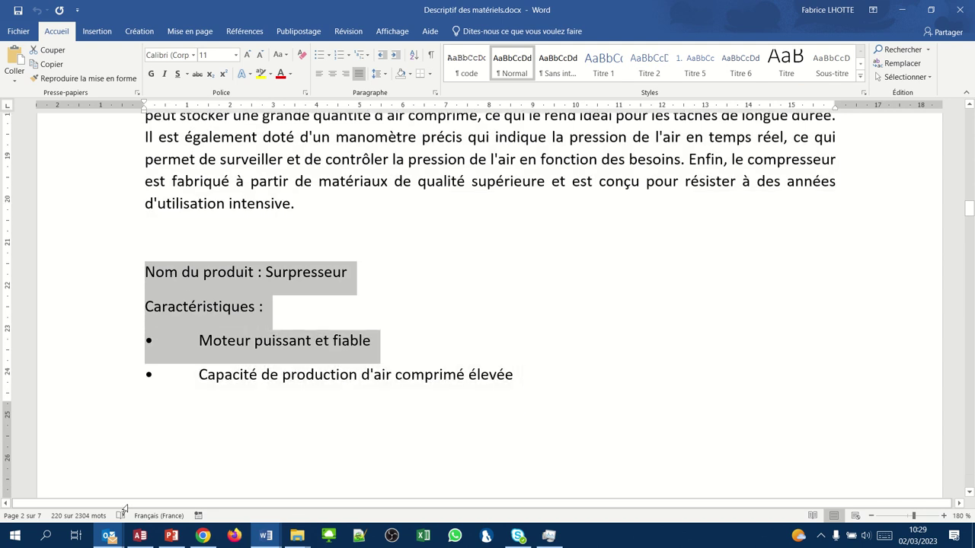
{"action": "left_click_drag", "start_coordinate": [123, 509], "coordinate": [145, 348]}
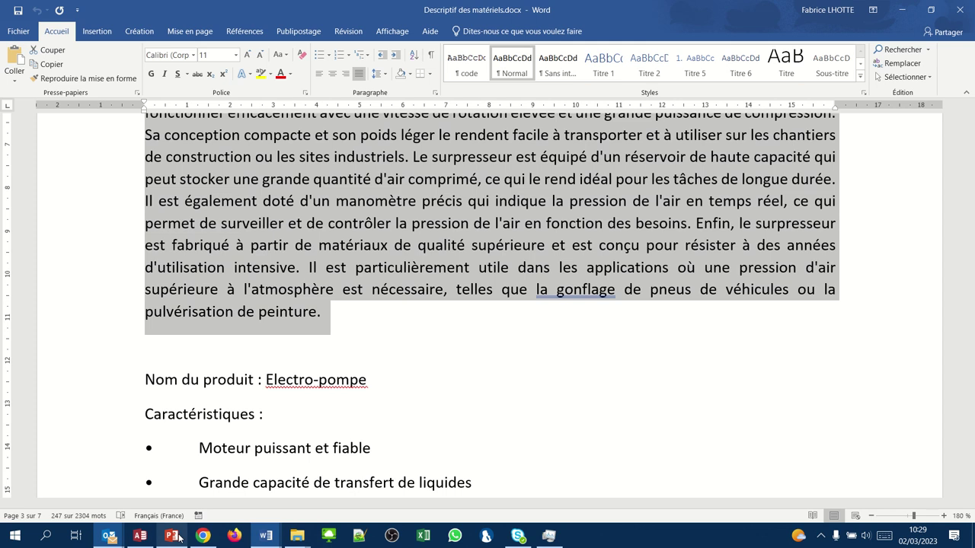
{"action": "left_click", "coordinate": [140, 537]}
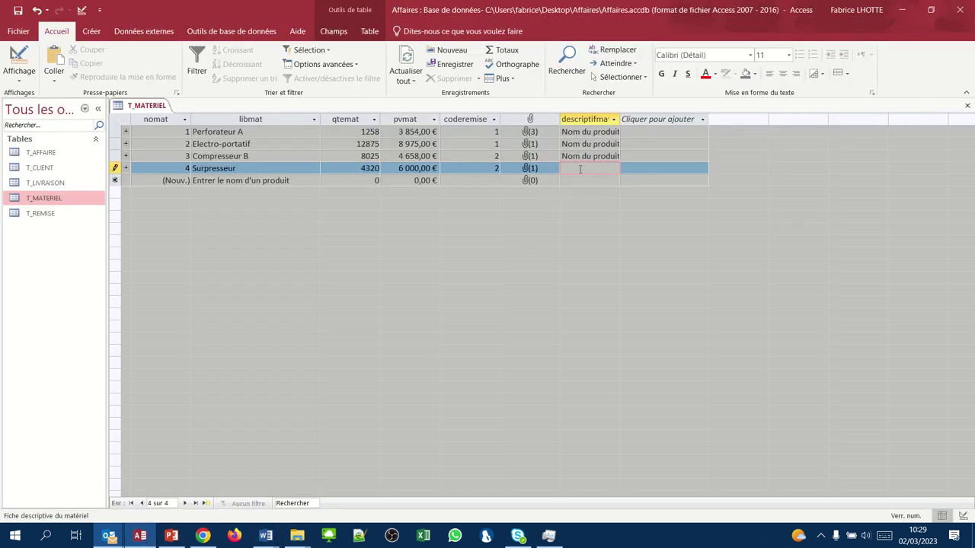
- Paste Surpresseur's description and start record 5 with the name Electro-pompe
{"action": "key", "text": "ctrl+v"}
{"action": "key", "text": "Return"}
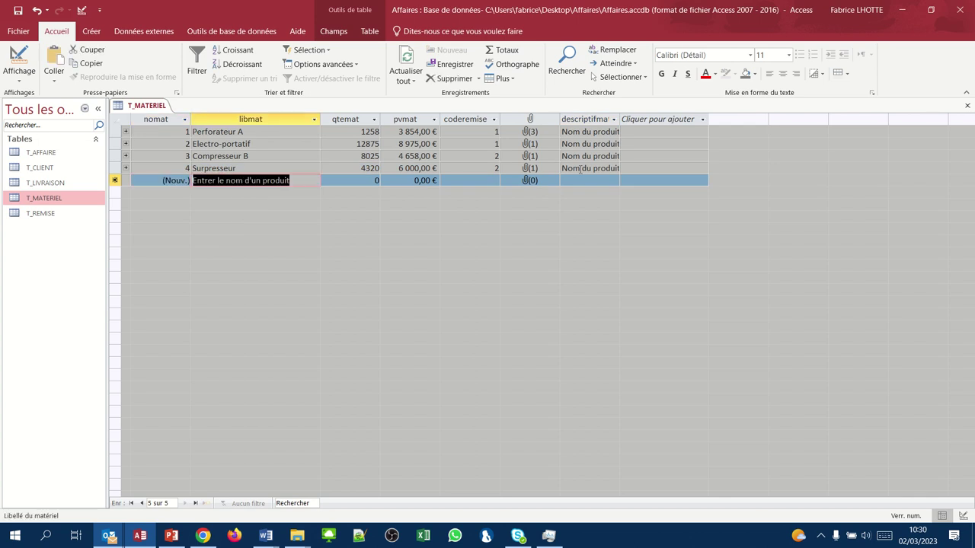
{"action": "type", "text": "Electro"}
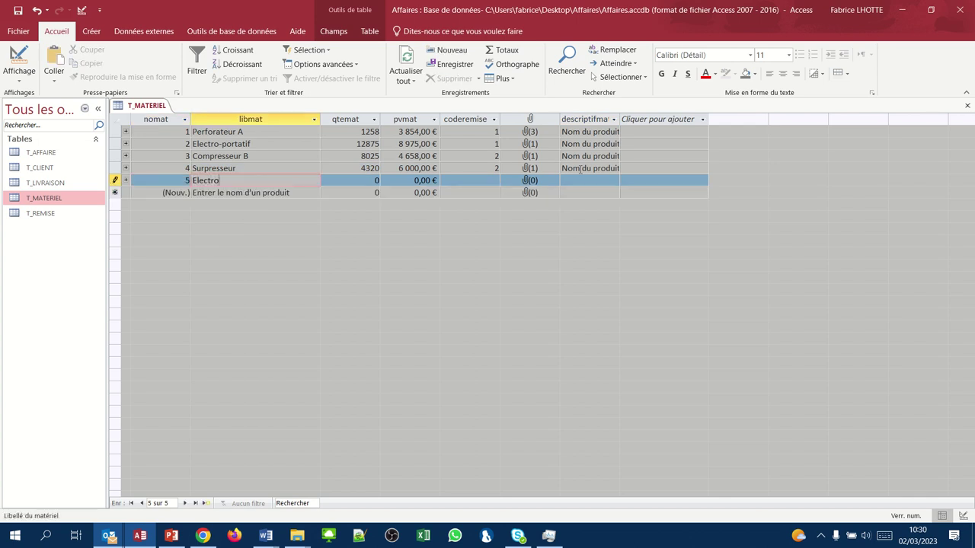
{"action": "type", "text": "-pompe"}
{"action": "key", "text": "Tab"}
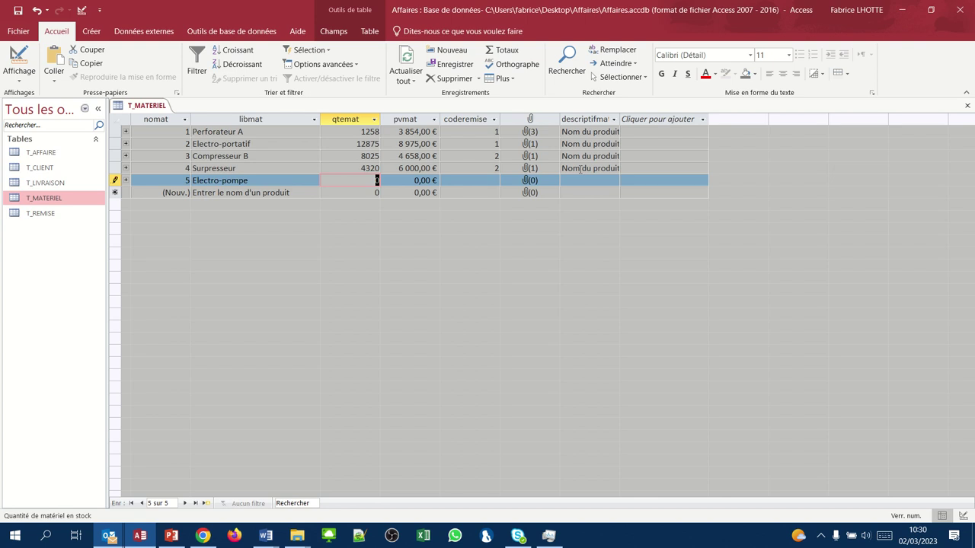
- Give Electro-pompe stock 2689, price 2 985,00 € and discount code 2
{"action": "type", "text": "2689"}
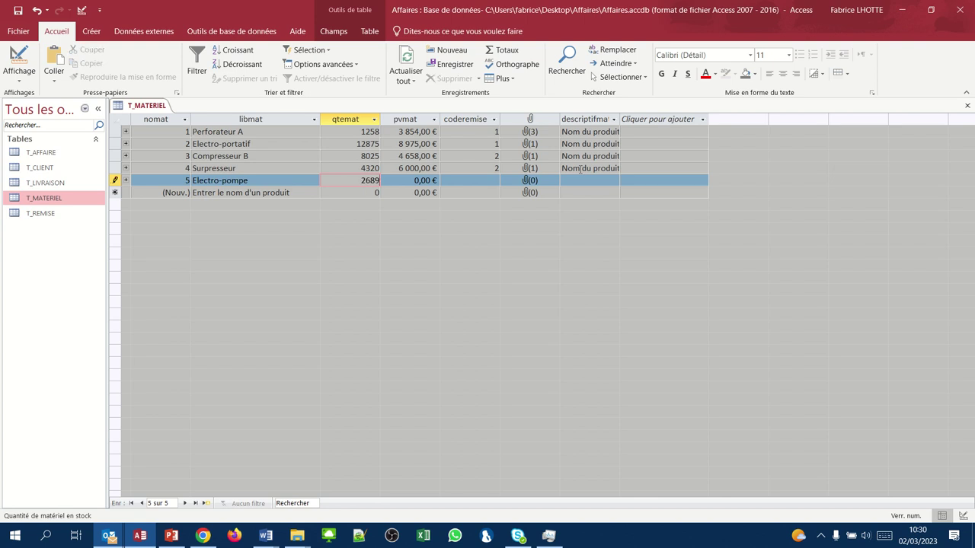
{"action": "key", "text": "Tab"}
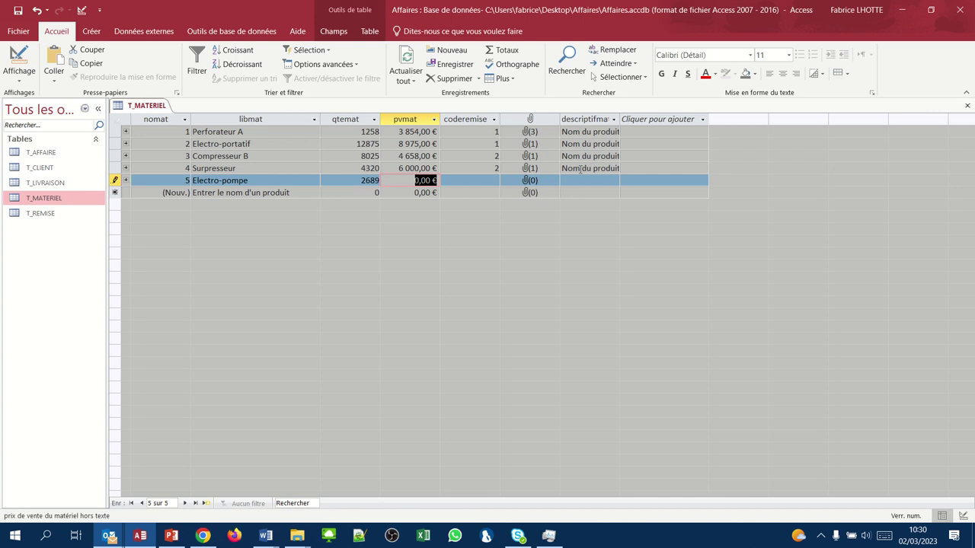
{"action": "type", "text": "2985"}
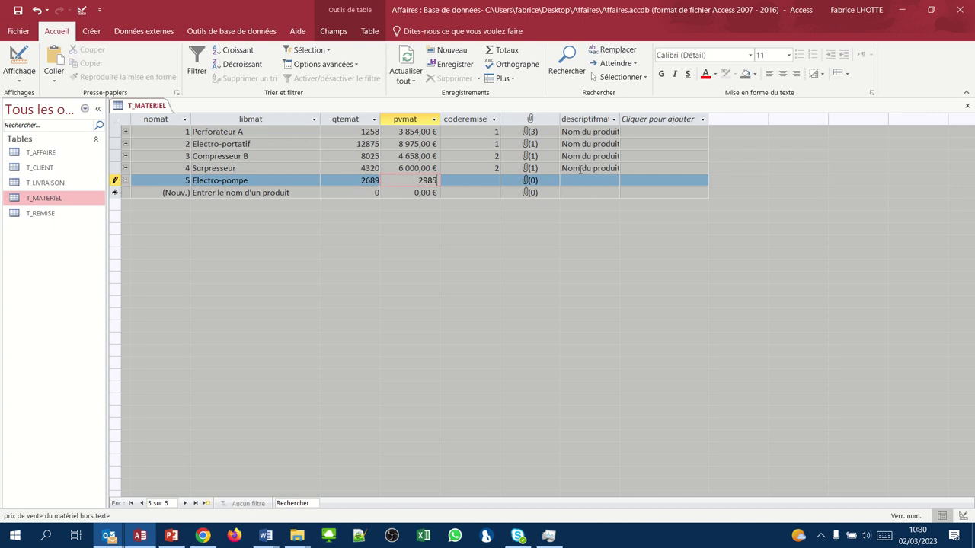
{"action": "key", "text": "Tab"}
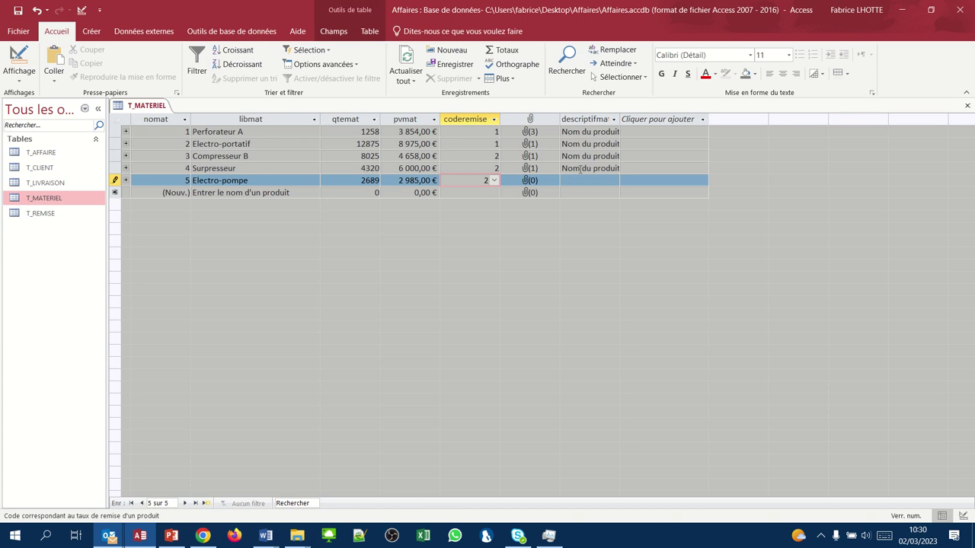
{"action": "type", "text": "2"}
{"action": "key", "text": "Tab"}
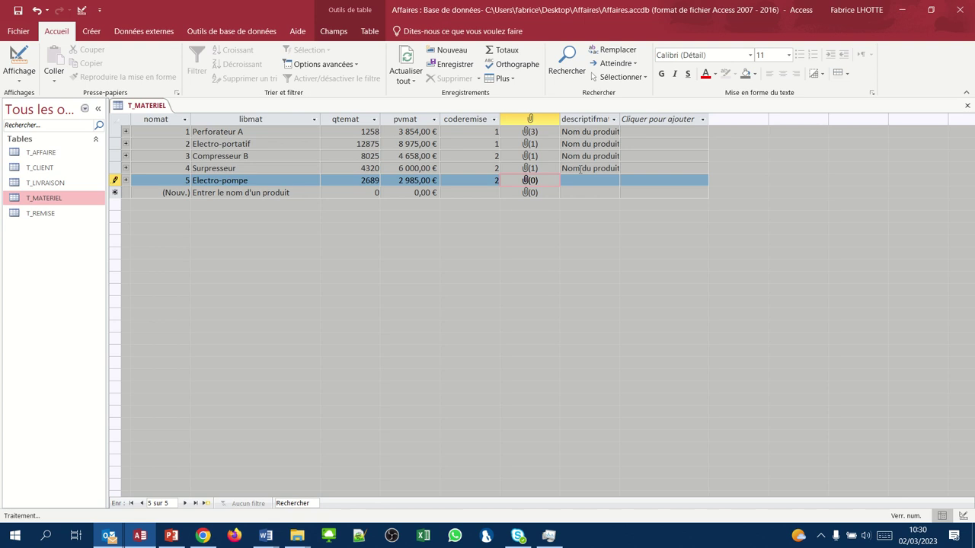
- Add electropompe.jpg as the attachment in Electro-pompe's photo field
{"action": "right_click", "coordinate": [522, 181]}
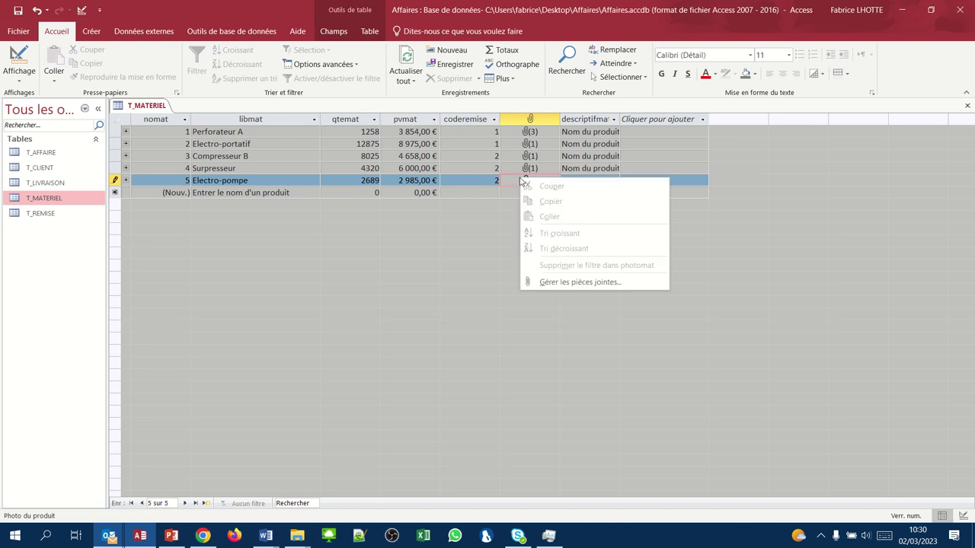
{"action": "left_click", "coordinate": [553, 286]}
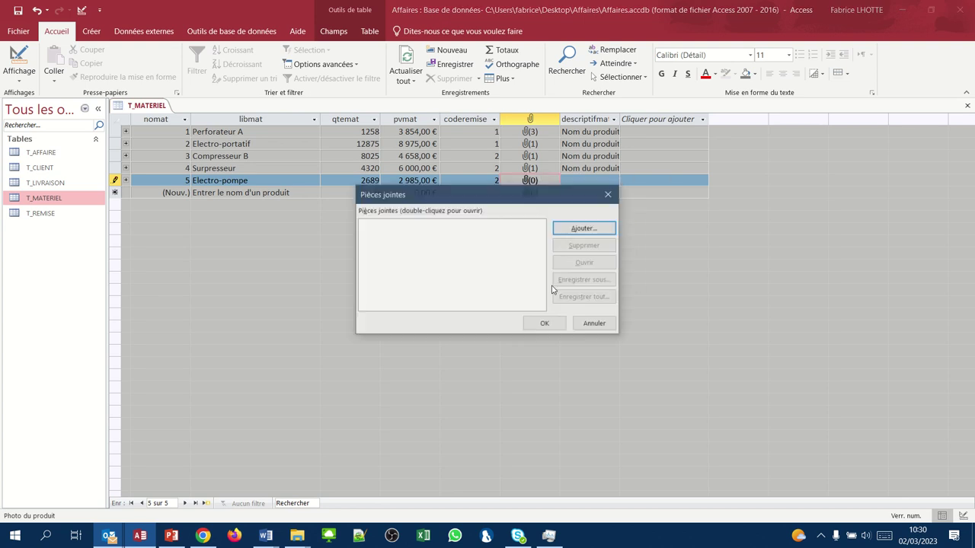
{"action": "left_click", "coordinate": [563, 228]}
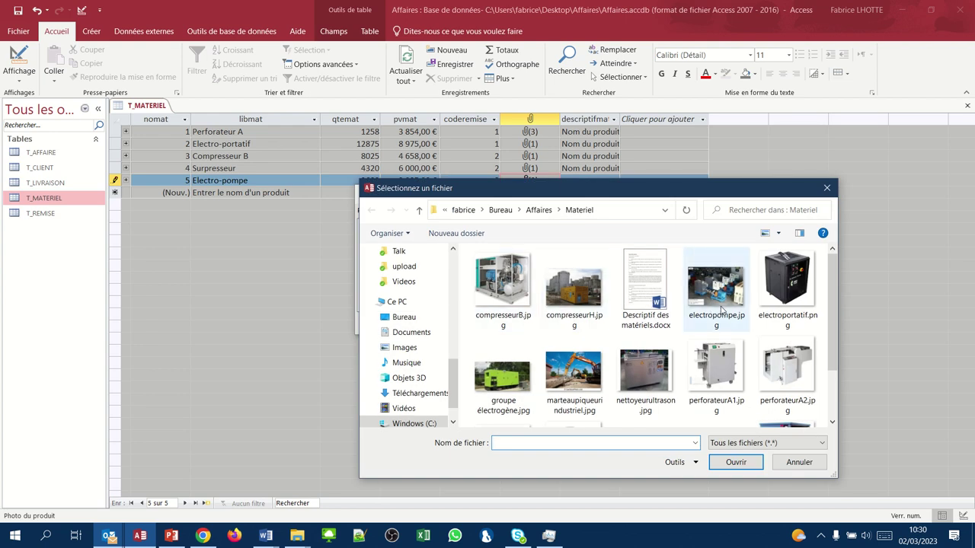
{"action": "left_click", "coordinate": [716, 288]}
{"action": "left_click", "coordinate": [713, 463]}
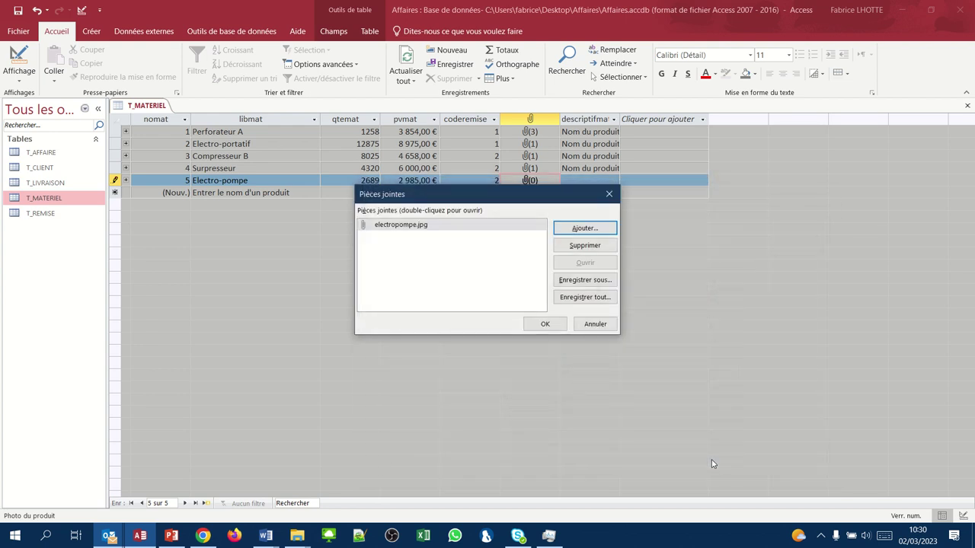
{"action": "left_click", "coordinate": [545, 325]}
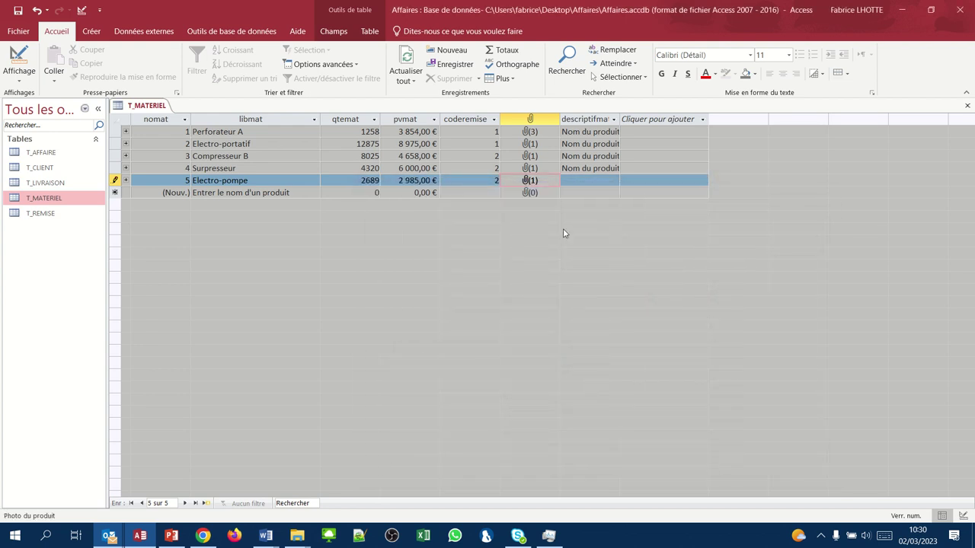
{"action": "left_click", "coordinate": [575, 182]}
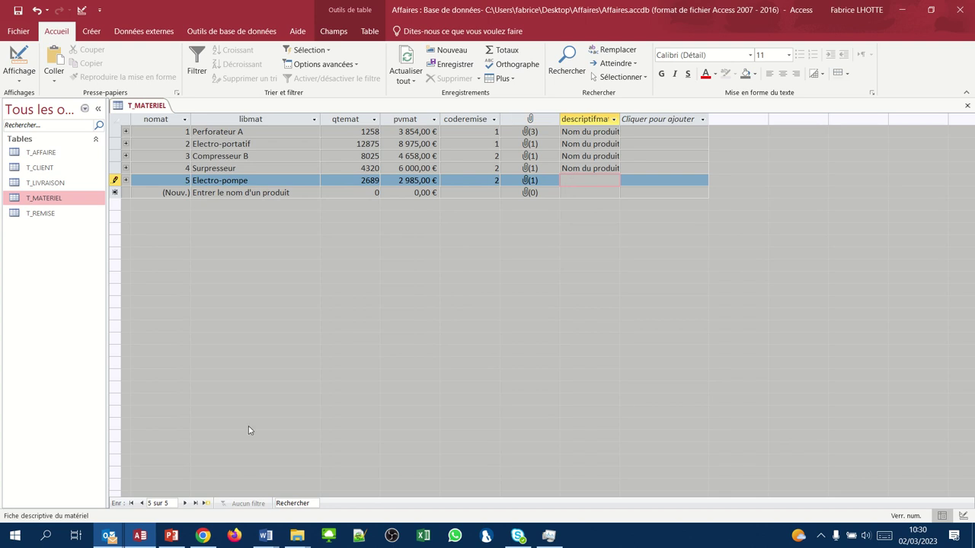
- Bring Descriptif des matériels forward in Word and drag-select the Electro-pompe description across the page break
{"action": "mouse_move", "coordinate": [265, 536]}
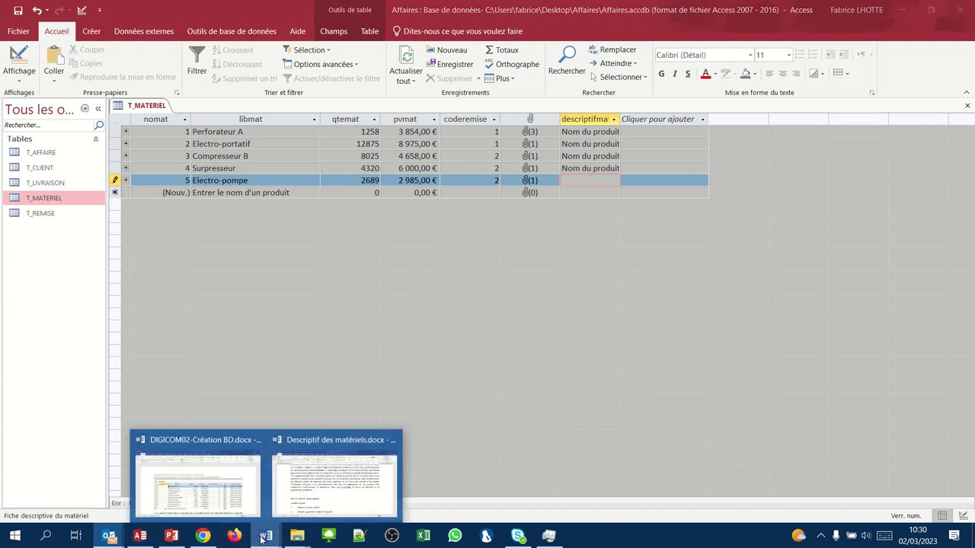
{"action": "left_click", "coordinate": [307, 491]}
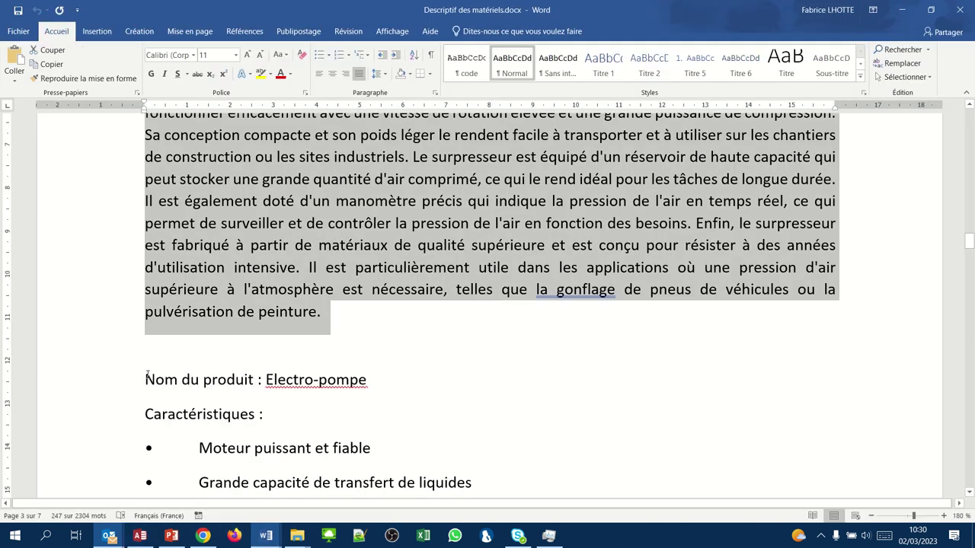
{"action": "left_click_drag", "start_coordinate": [146, 378], "coordinate": [303, 216]}
{"action": "left_click_drag", "start_coordinate": [318, 115], "coordinate": [229, 411]}
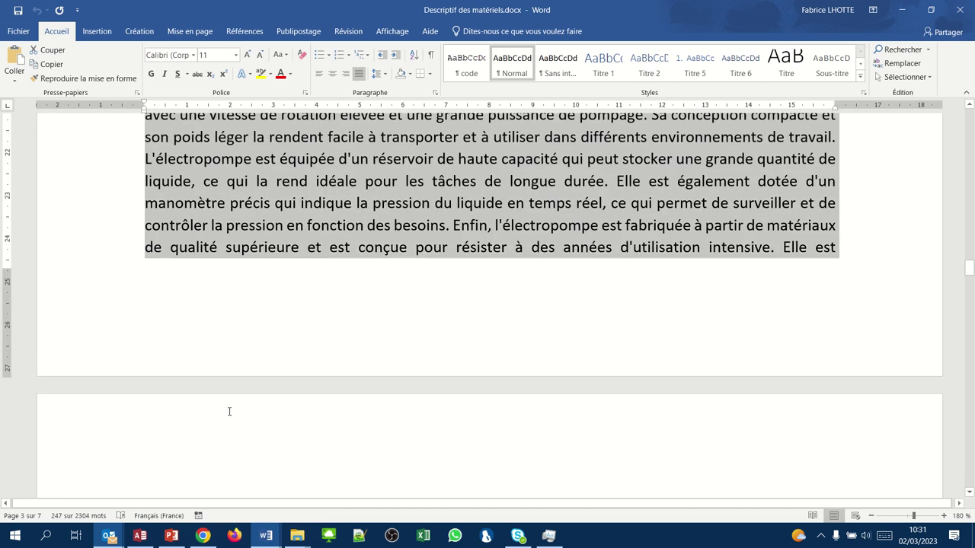
{"action": "left_click_drag", "start_coordinate": [230, 487], "coordinate": [274, 170]}
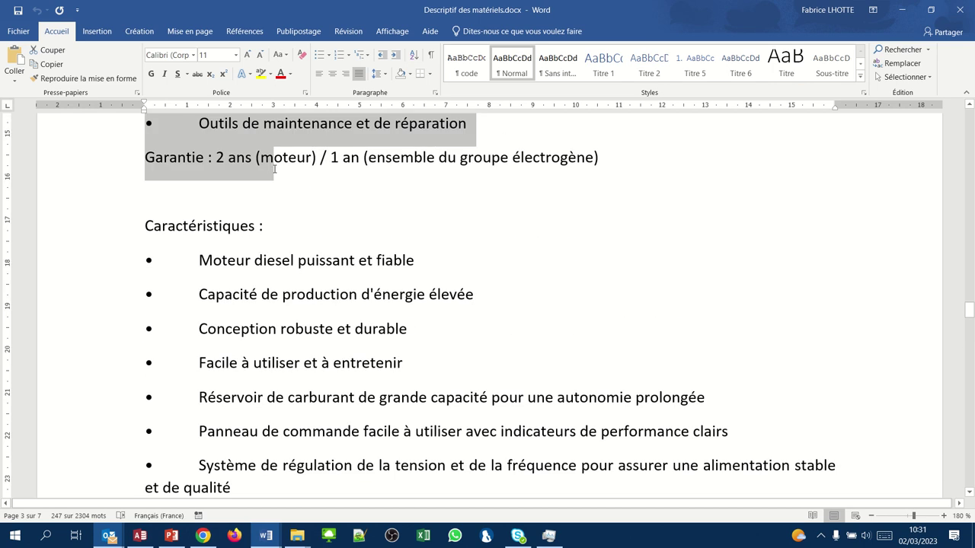
- Delete the stray Caractéristiques line below the Garantie line in the Word document
{"action": "left_click", "coordinate": [272, 170]}
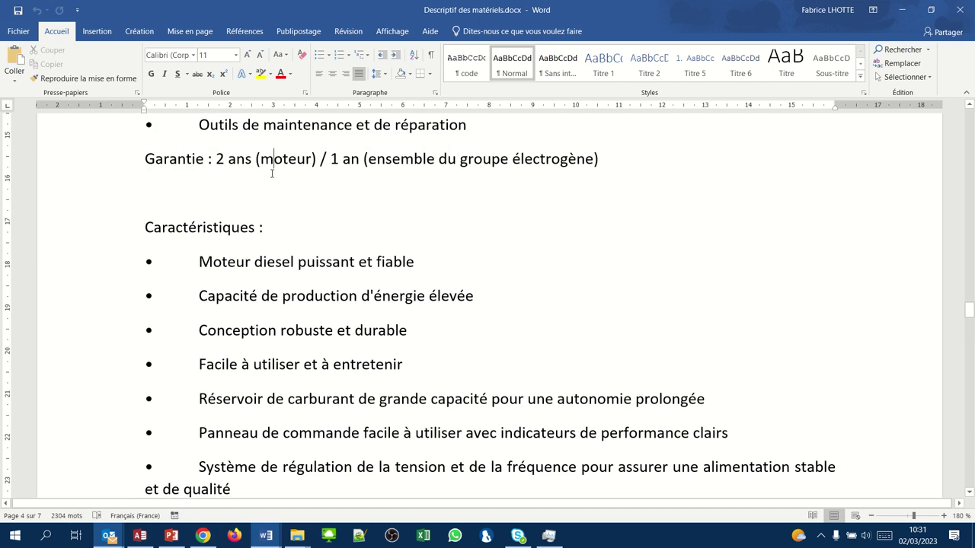
{"action": "scroll", "coordinate": [272, 174], "scroll_direction": "up", "scroll_amount": 6}
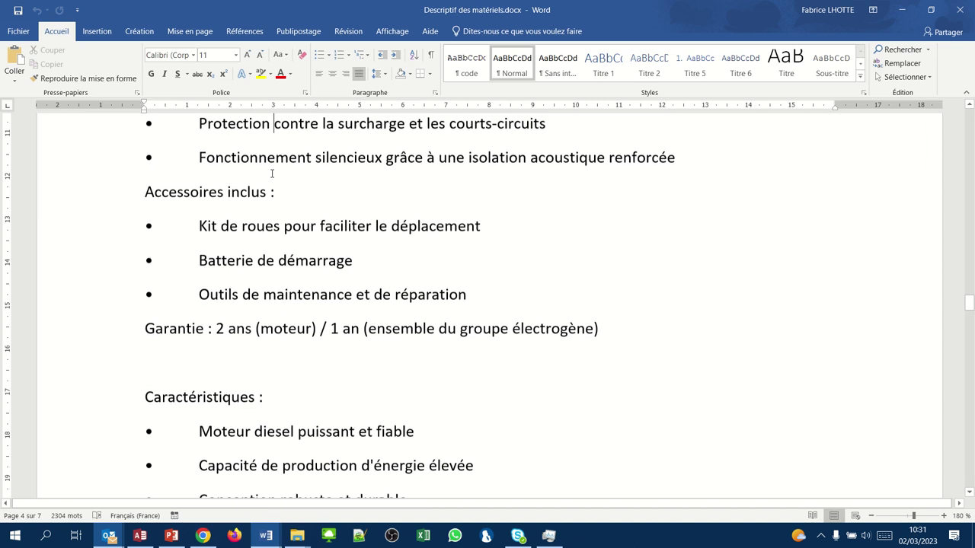
{"action": "scroll", "coordinate": [272, 174], "scroll_direction": "up", "scroll_amount": 4}
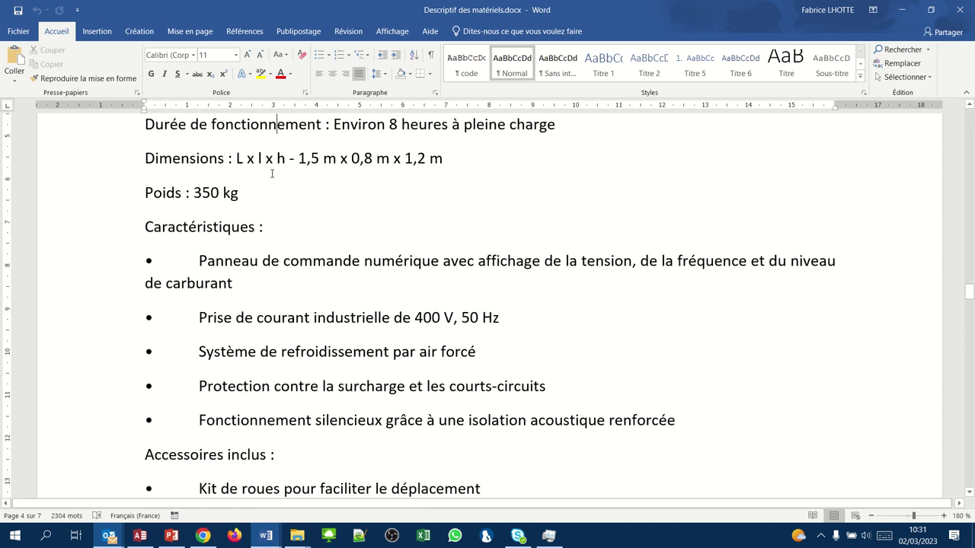
{"action": "key", "text": "Down"}
{"action": "key", "text": "Down"}
{"action": "key", "text": "Down"}
{"action": "key", "text": "Down"}
{"action": "key", "text": "Down"}
{"action": "key", "text": "Down"}
{"action": "key", "text": "Down"}
{"action": "key", "text": "Down"}
{"action": "key", "text": "Down"}
{"action": "key", "text": "Down"}
{"action": "key", "text": "Down"}
{"action": "key", "text": "Down"}
{"action": "key", "text": "Down"}
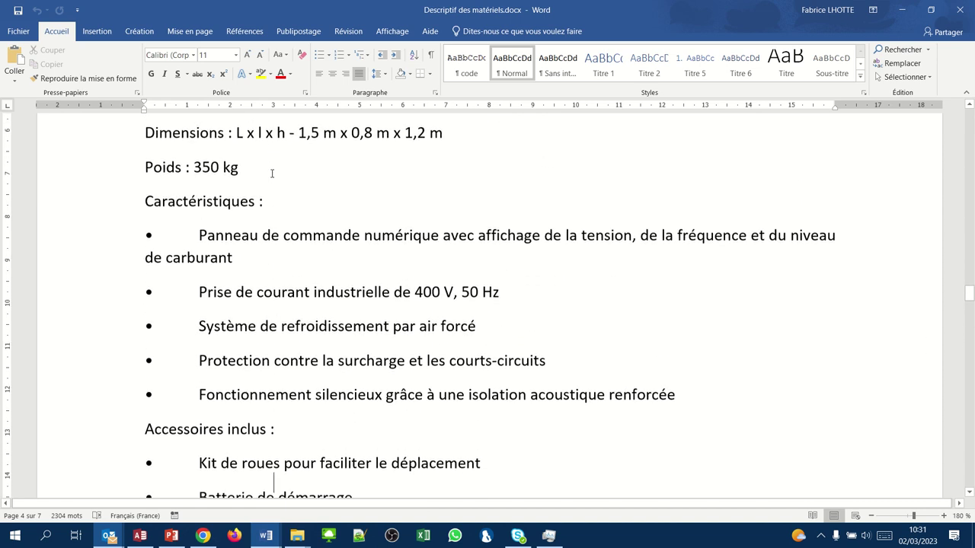
{"action": "key", "text": "Down"}
{"action": "key", "text": "Down"}
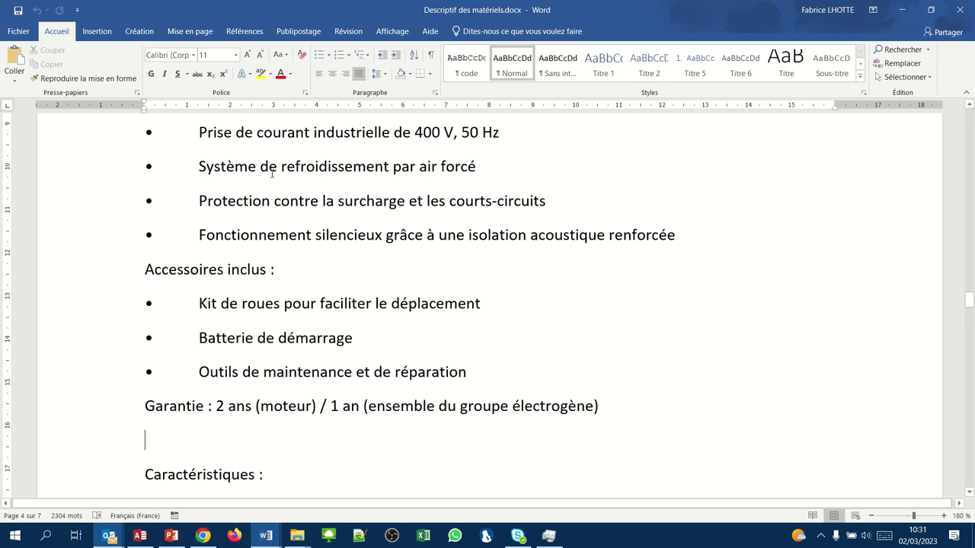
{"action": "key", "text": "shift+Home"}
{"action": "key", "text": "BackSpace"}
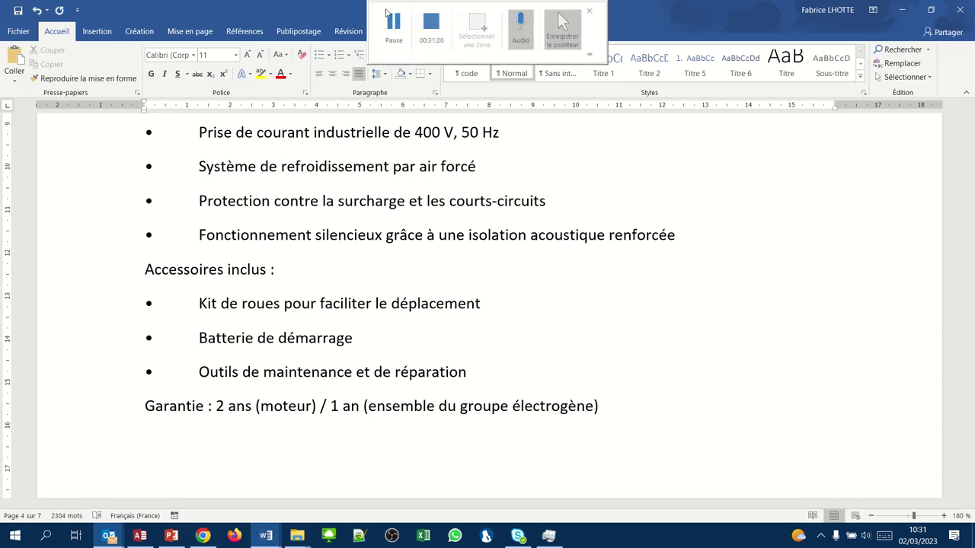
- Select the Electro-pompe text from its heading to 'importantes.', add a blank line after it, and return to Access
{"action": "key", "text": "Page_Up"}
{"action": "key", "text": "Page_Up"}
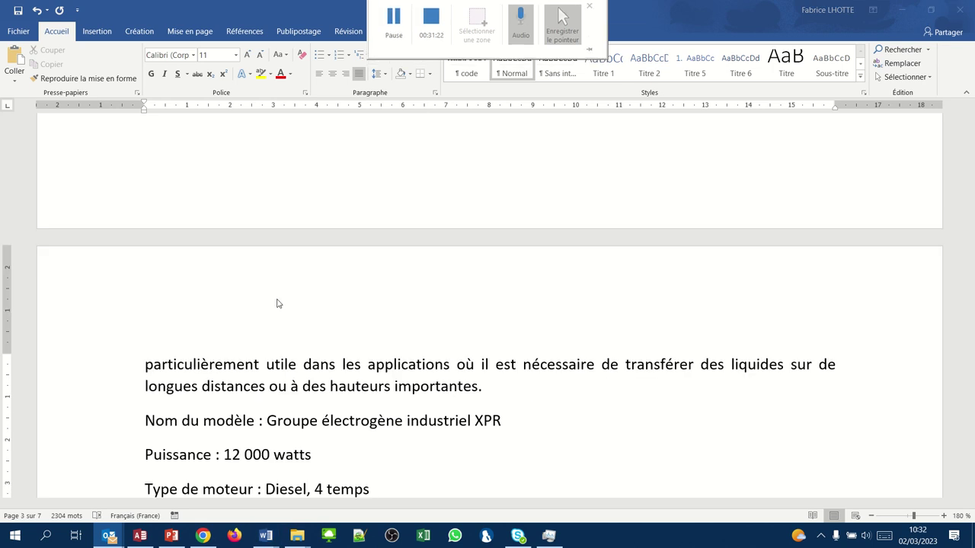
{"action": "scroll", "coordinate": [277, 303], "scroll_direction": "up", "scroll_amount": 5}
{"action": "scroll", "coordinate": [277, 303], "scroll_direction": "up", "scroll_amount": 4}
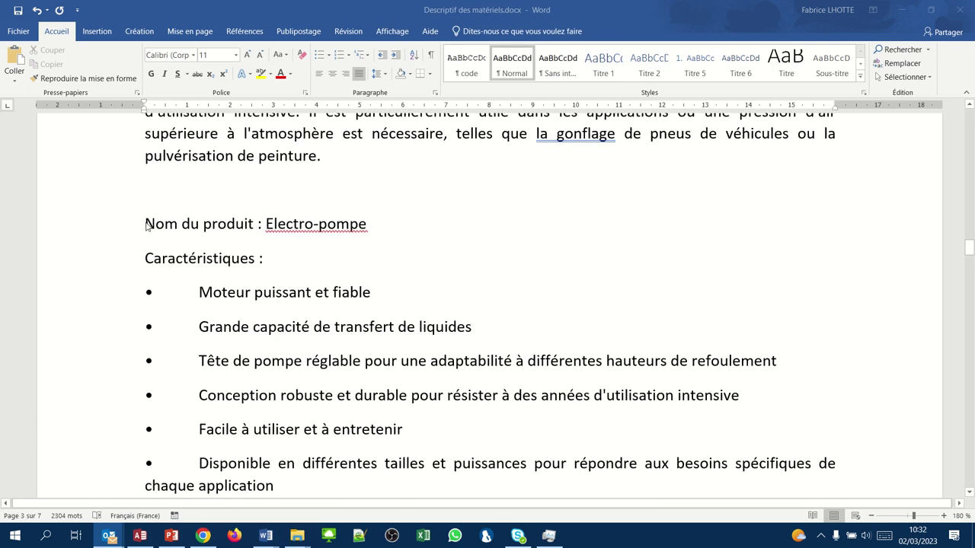
{"action": "left_click", "coordinate": [147, 226]}
{"action": "left_click_drag", "start_coordinate": [147, 221], "coordinate": [493, 362]}
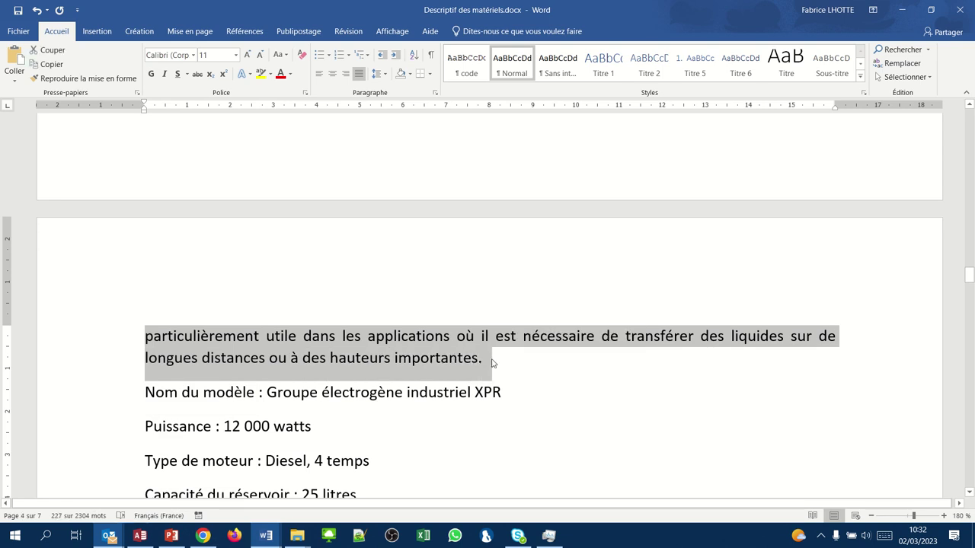
{"action": "left_click", "coordinate": [492, 363]}
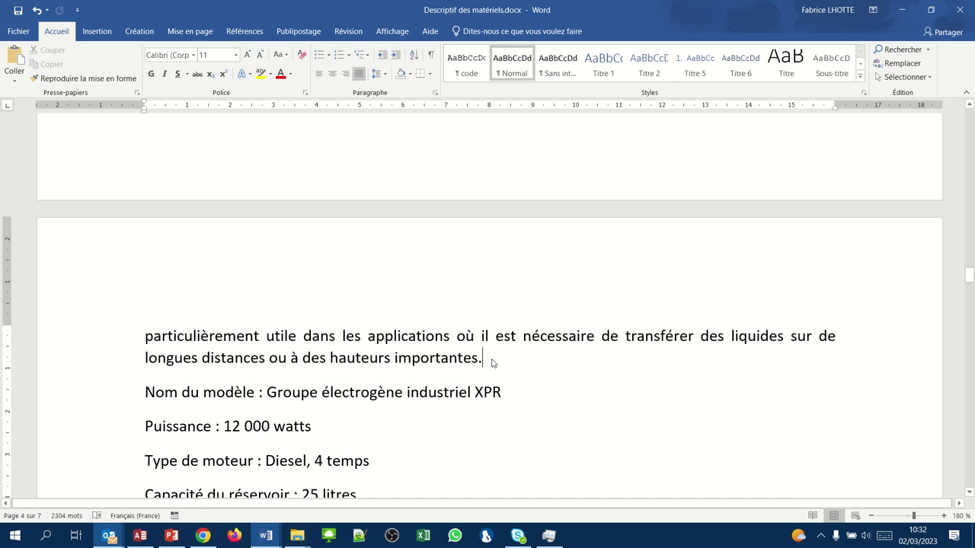
{"action": "key", "text": "Return"}
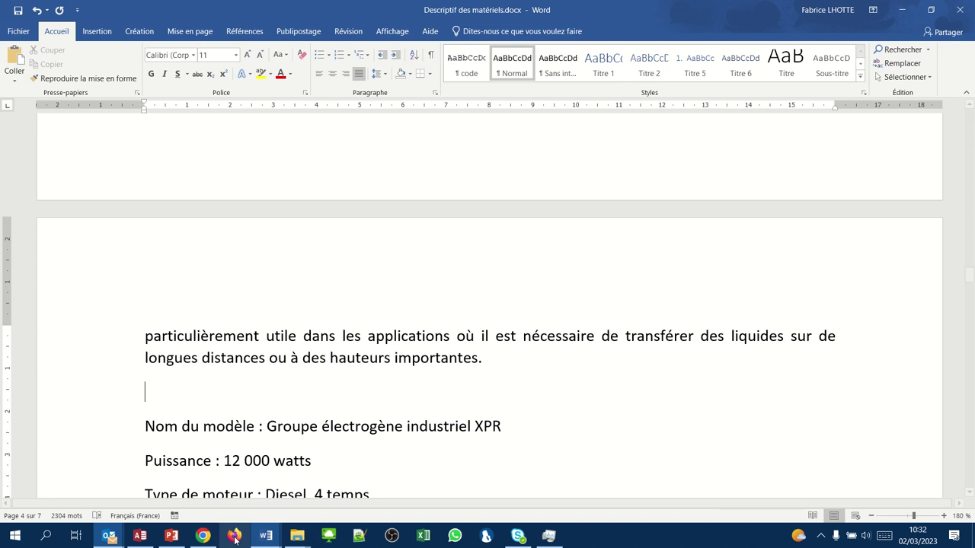
{"action": "left_click", "coordinate": [148, 541]}
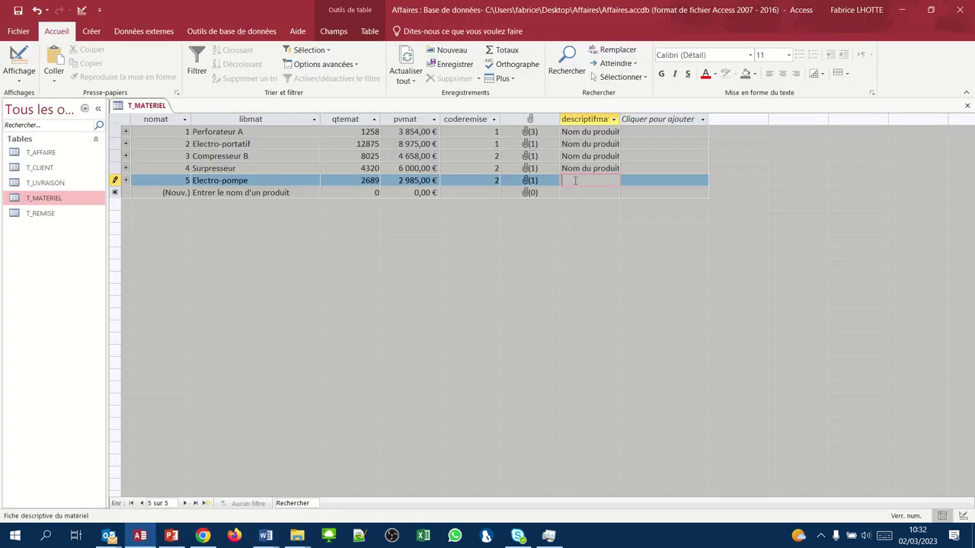
- Paste the copied text into row 5's descriptifmat cell and save the Electro-pompe record
{"action": "key", "text": "ctrl+v"}
{"action": "key", "text": "Tab"}
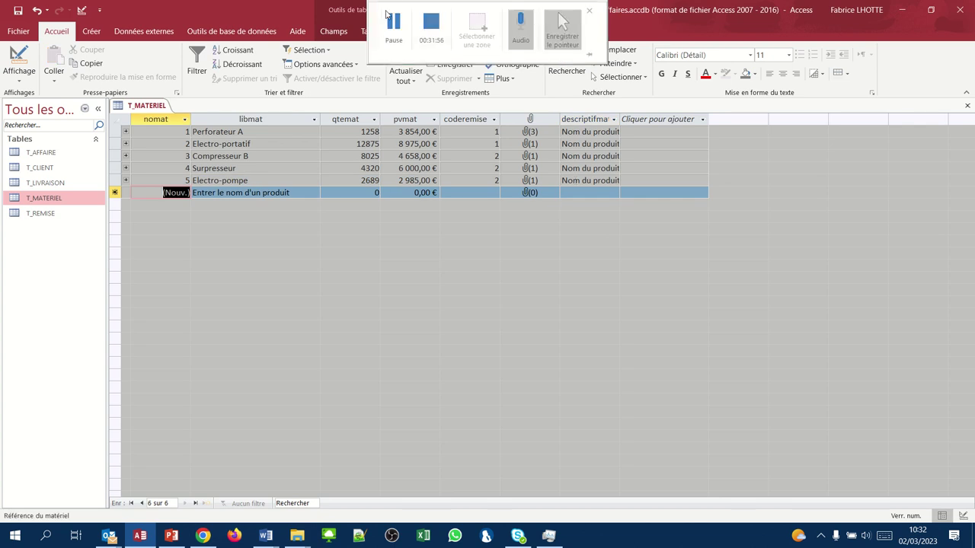
{"action": "left_click", "coordinate": [388, 17]}
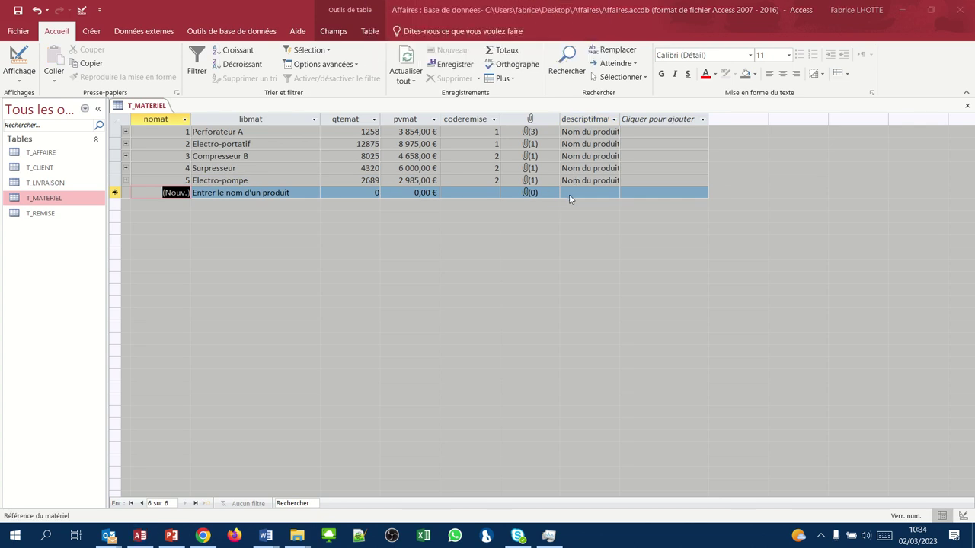
{"action": "left_click", "coordinate": [569, 194]}
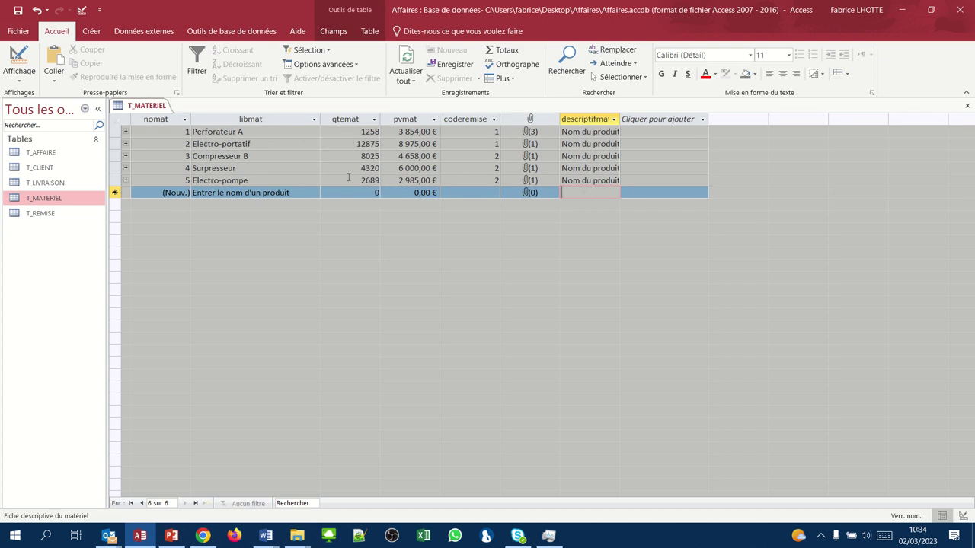
- Enter groupe électrogène with quantity 932, price 15685 and discount code 1 in the new row
{"action": "left_click", "coordinate": [201, 193]}
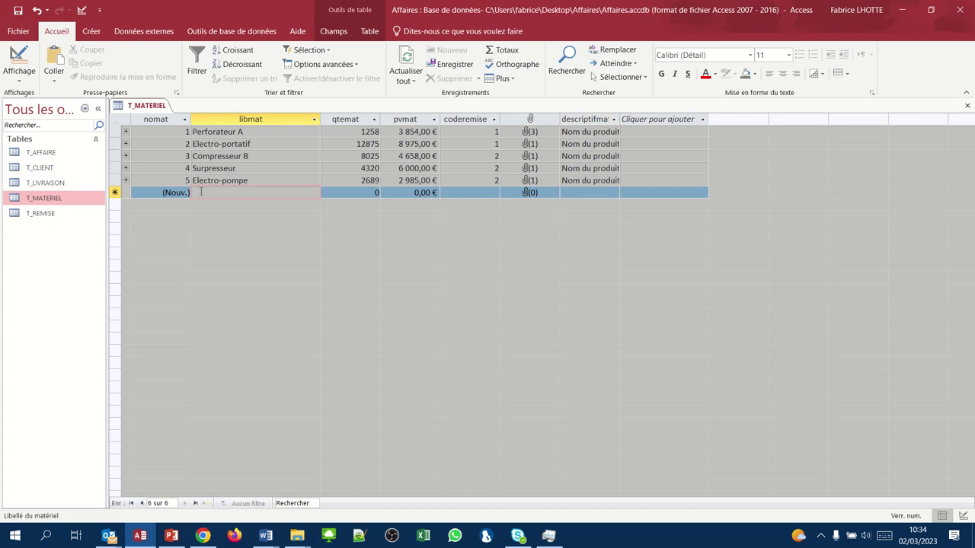
{"action": "type", "text": "g"}
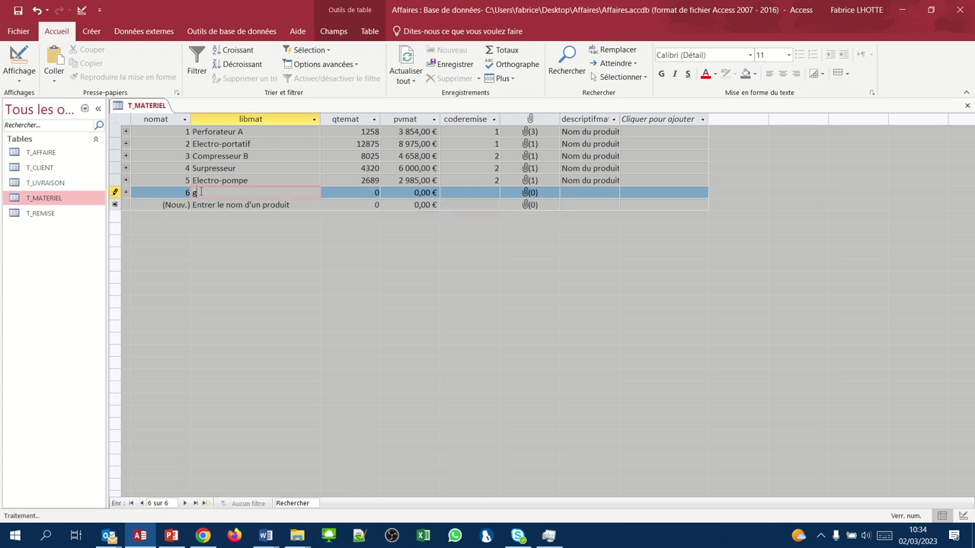
{"action": "type", "text": "roupe "}
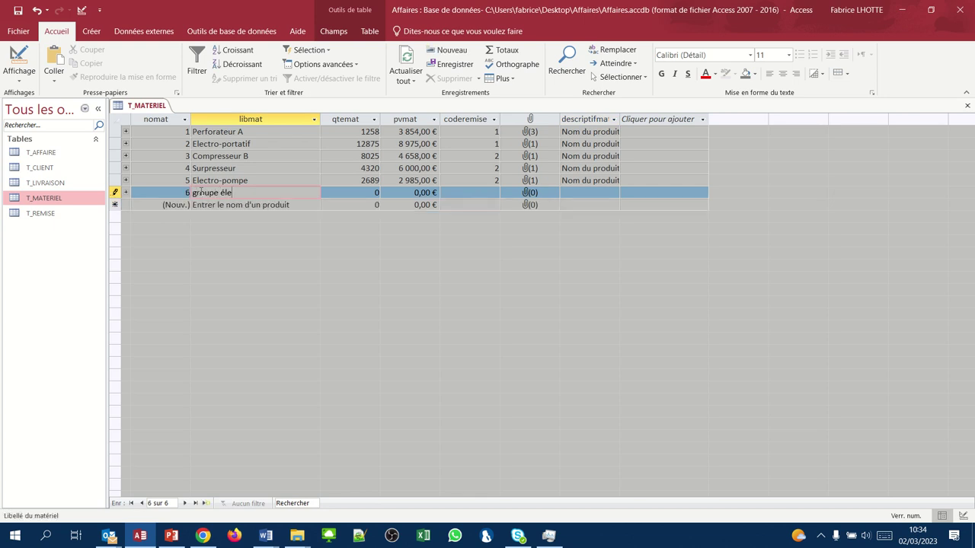
{"action": "type", "text": "électrogène"}
{"action": "key", "text": "Tab"}
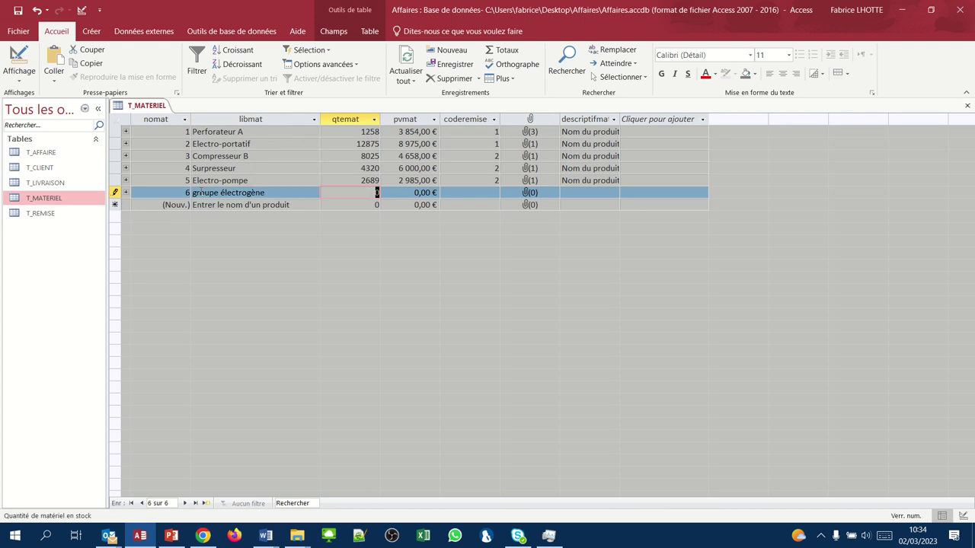
{"action": "type", "text": "932"}
{"action": "key", "text": "Tab"}
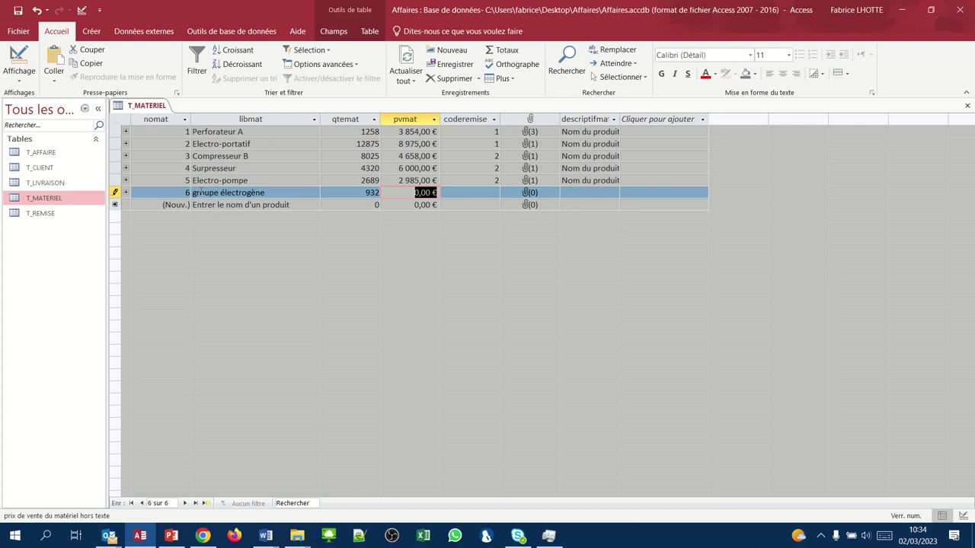
{"action": "type", "text": "15685"}
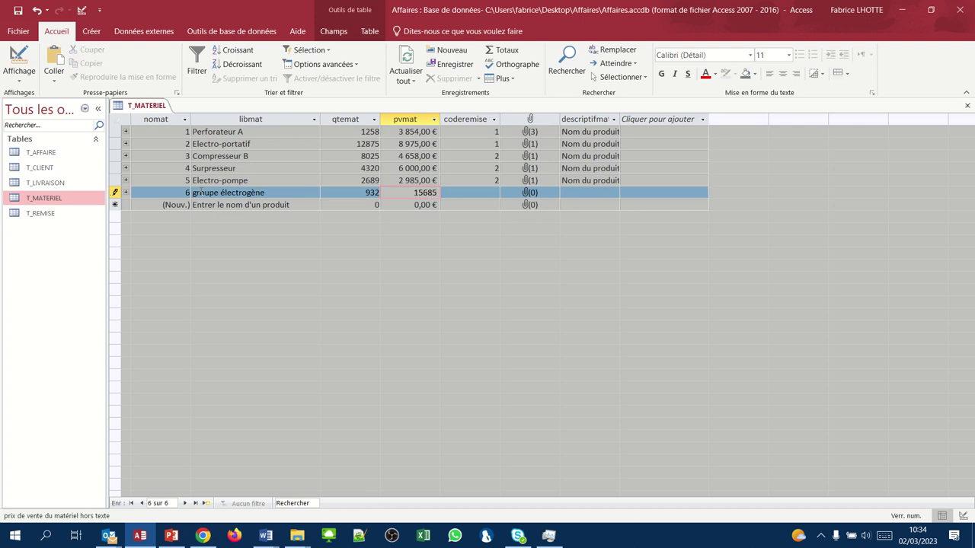
{"action": "key", "text": "Tab"}
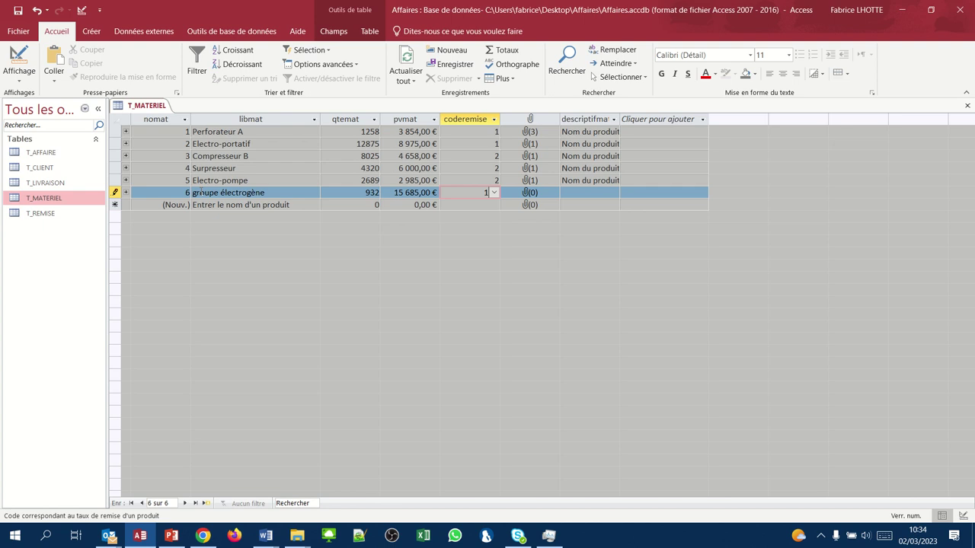
{"action": "key", "text": "Tab"}
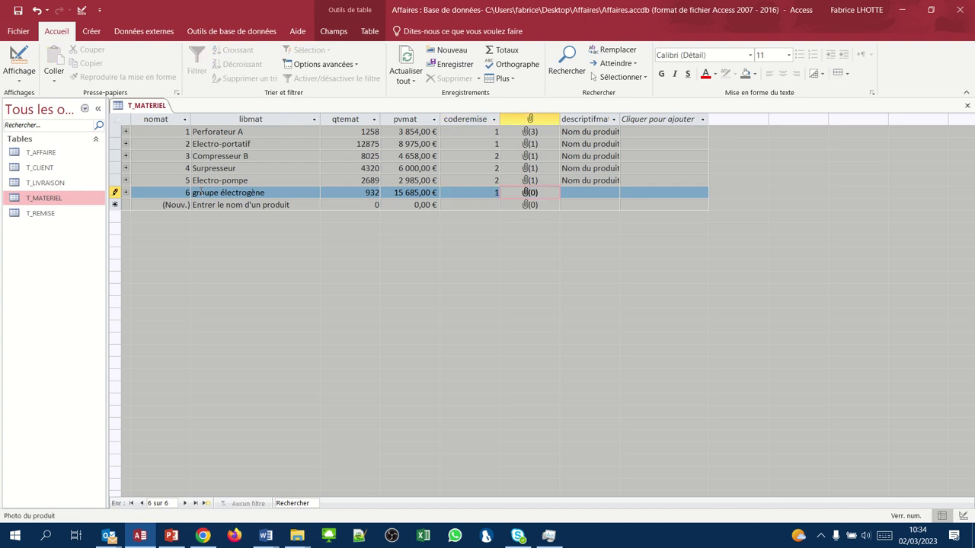
- Add groupe électrogène.jpg as the attachment in the groupe électrogène photo field
{"action": "right_click", "coordinate": [506, 193]}
{"action": "left_click", "coordinate": [554, 296]}
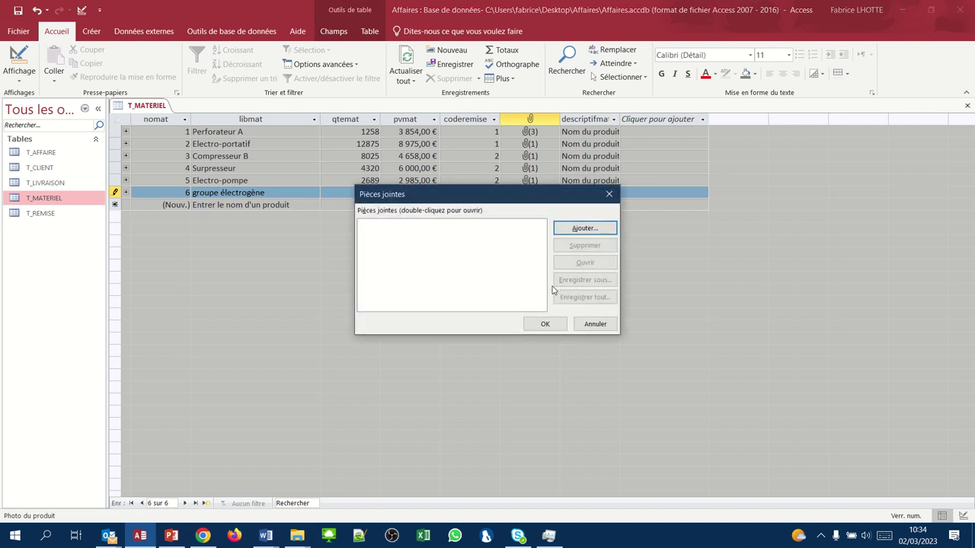
{"action": "left_click", "coordinate": [576, 228]}
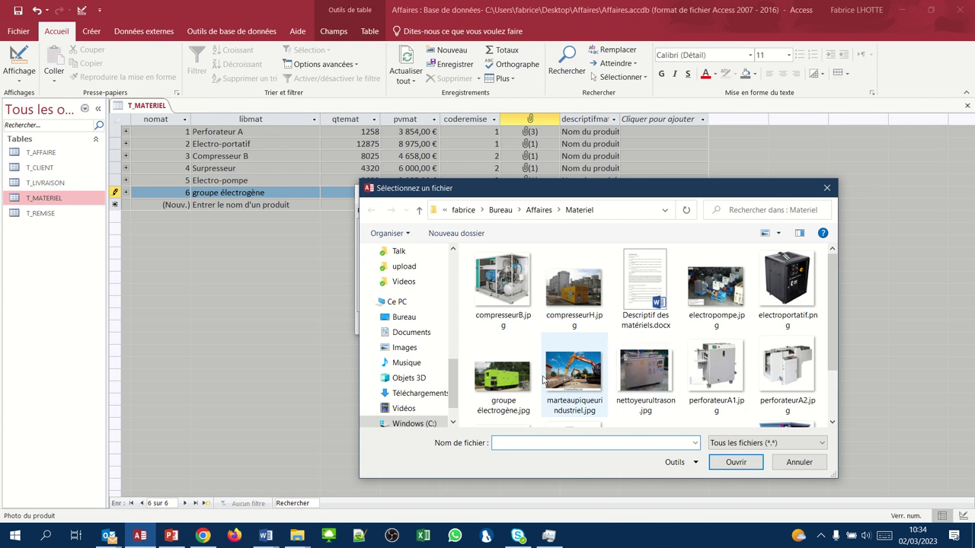
{"action": "left_click", "coordinate": [503, 377]}
{"action": "left_click", "coordinate": [751, 465]}
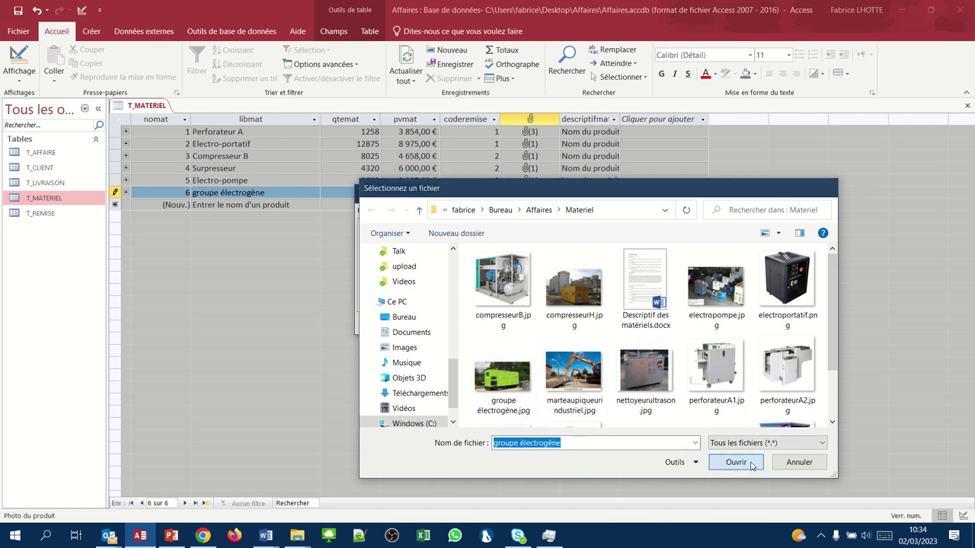
{"action": "left_click", "coordinate": [543, 325]}
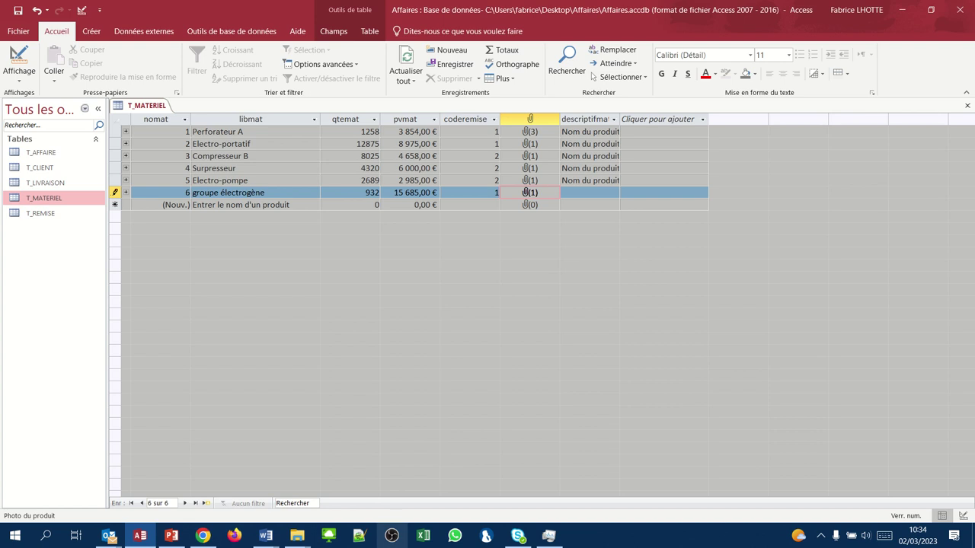
- In Descriptif des matériels.docx, select the Groupe électrogène XPR text through Utilisations, then return to Access
{"action": "mouse_move", "coordinate": [276, 543]}
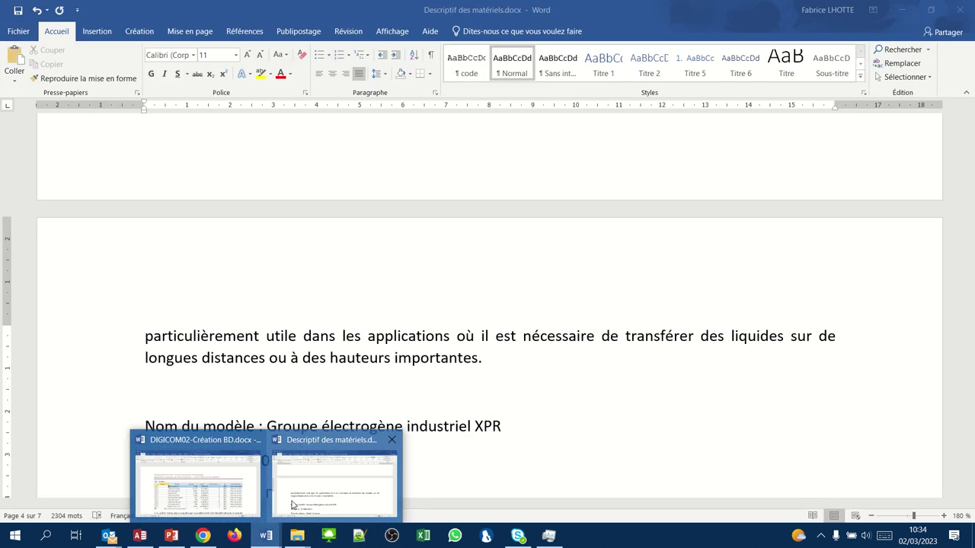
{"action": "left_click", "coordinate": [292, 505]}
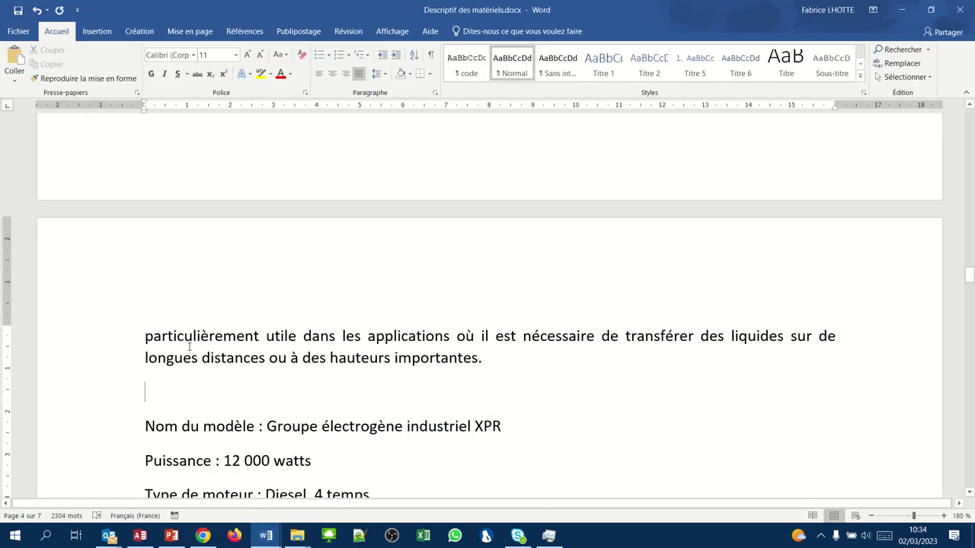
{"action": "scroll", "coordinate": [189, 346], "scroll_direction": "down", "scroll_amount": 3}
{"action": "scroll", "coordinate": [189, 347], "scroll_direction": "down", "scroll_amount": 1}
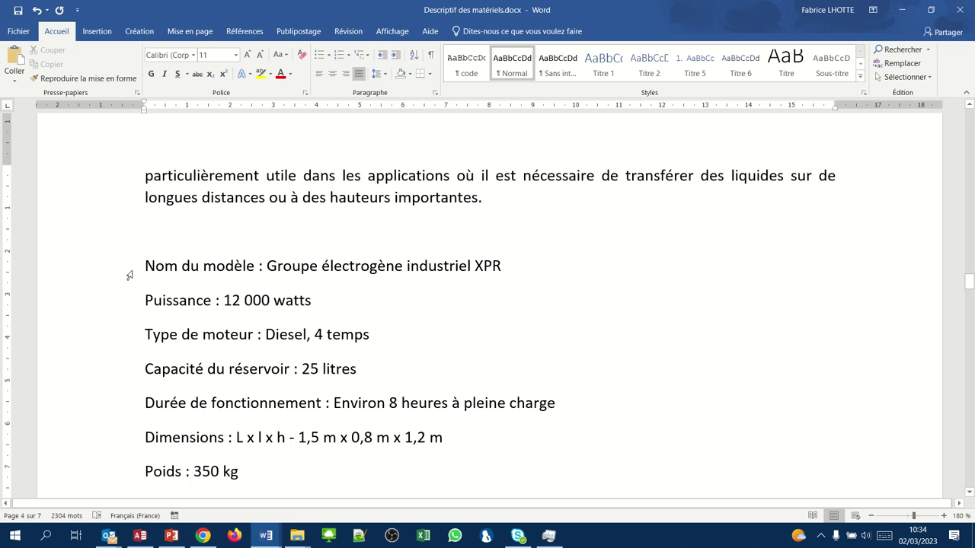
{"action": "left_click_drag", "start_coordinate": [131, 272], "coordinate": [152, 361]}
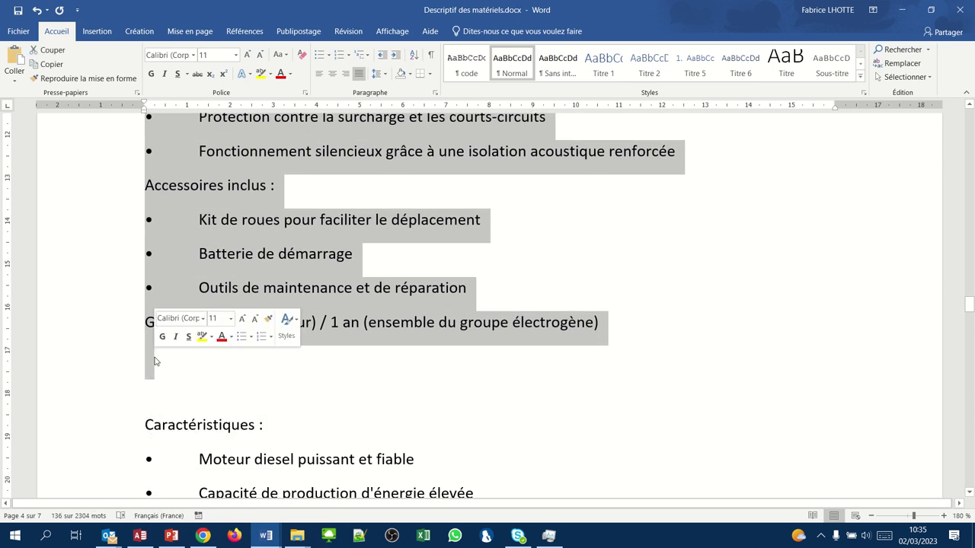
{"action": "mouse_move", "coordinate": [362, 9]}
{"action": "scroll", "coordinate": [352, 168], "scroll_direction": "up", "scroll_amount": 5}
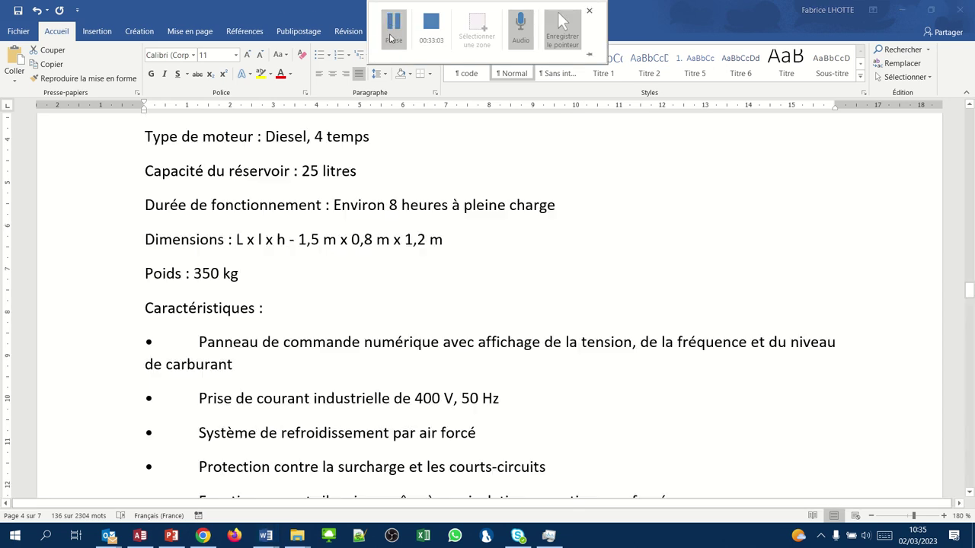
{"action": "scroll", "coordinate": [309, 222], "scroll_direction": "up", "scroll_amount": 4}
{"action": "scroll", "coordinate": [309, 222], "scroll_direction": "down", "scroll_amount": 2}
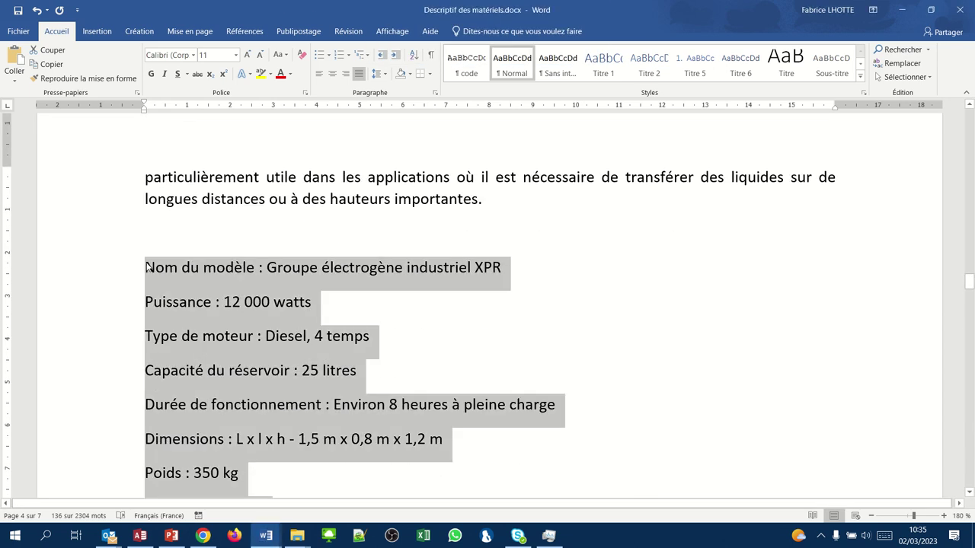
{"action": "scroll", "coordinate": [171, 306], "scroll_direction": "down", "scroll_amount": 15}
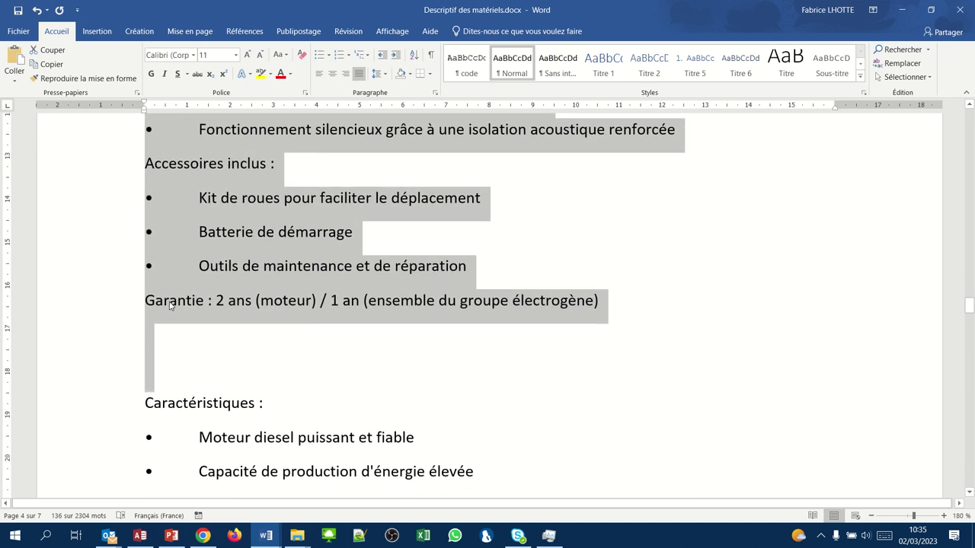
{"action": "scroll", "coordinate": [170, 303], "scroll_direction": "down", "scroll_amount": 8}
{"action": "scroll", "coordinate": [170, 301], "scroll_direction": "down", "scroll_amount": 8}
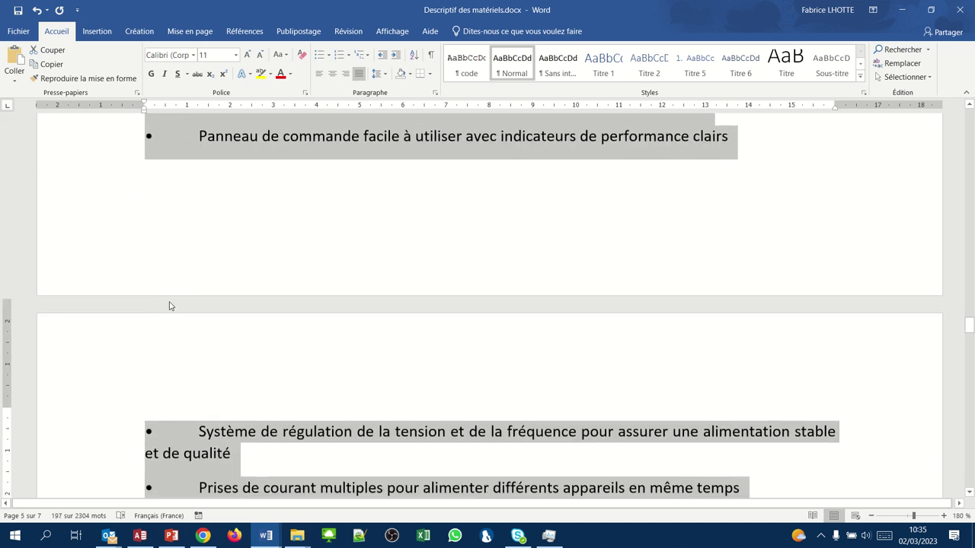
{"action": "scroll", "coordinate": [170, 301], "scroll_direction": "down", "scroll_amount": 8}
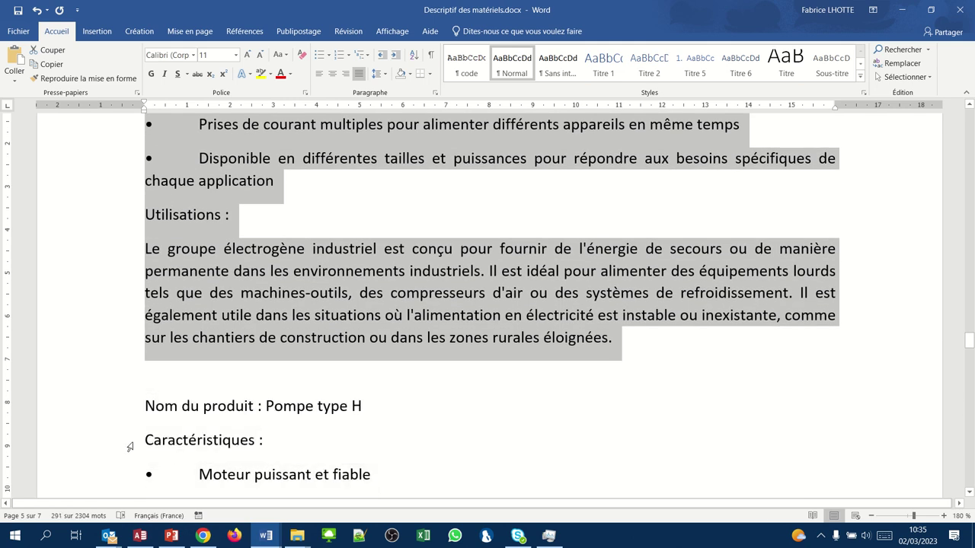
{"action": "left_click", "coordinate": [154, 542]}
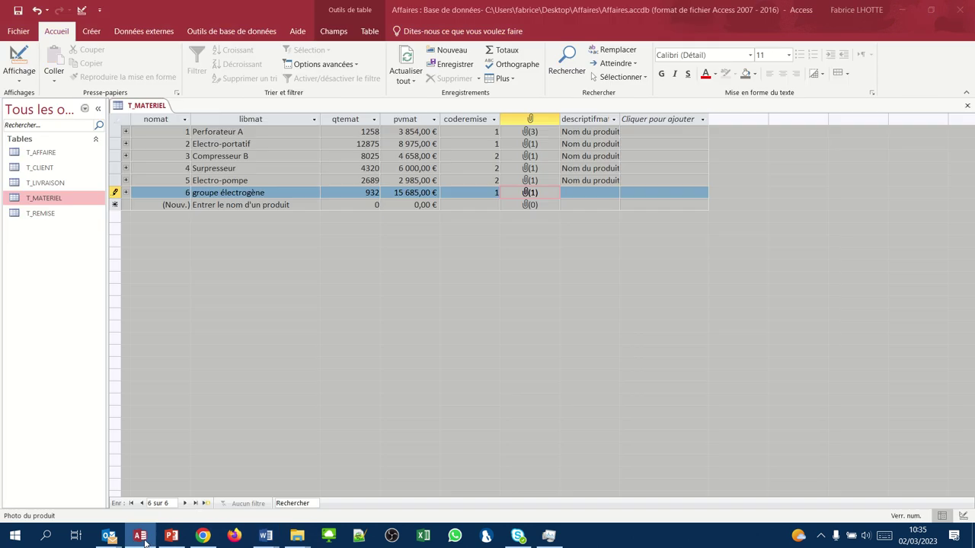
- Paste the Word text into row 6's descriptifmat cell for groupe électrogène and save the record
{"action": "left_click", "coordinate": [584, 195]}
{"action": "key", "text": "ctrl+v"}
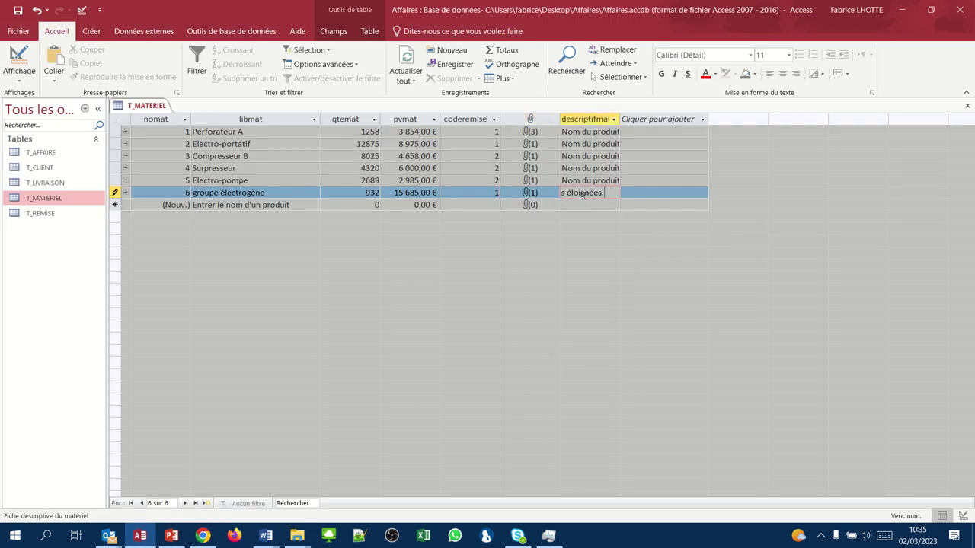
{"action": "left_click", "coordinate": [202, 205]}
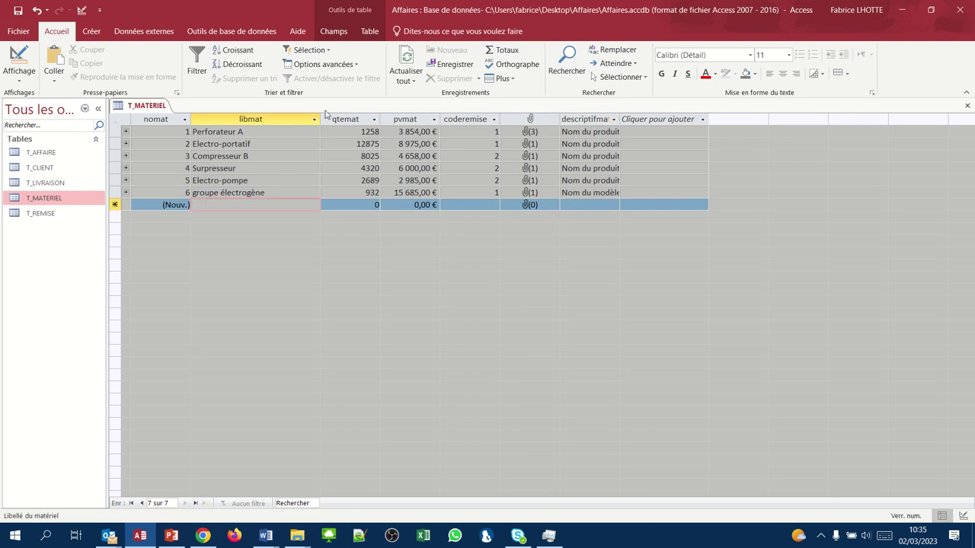
- Enter the new record 'pompe type H' with quantity 800, price 4657 and discount code 1
{"action": "type", "text": "po"}
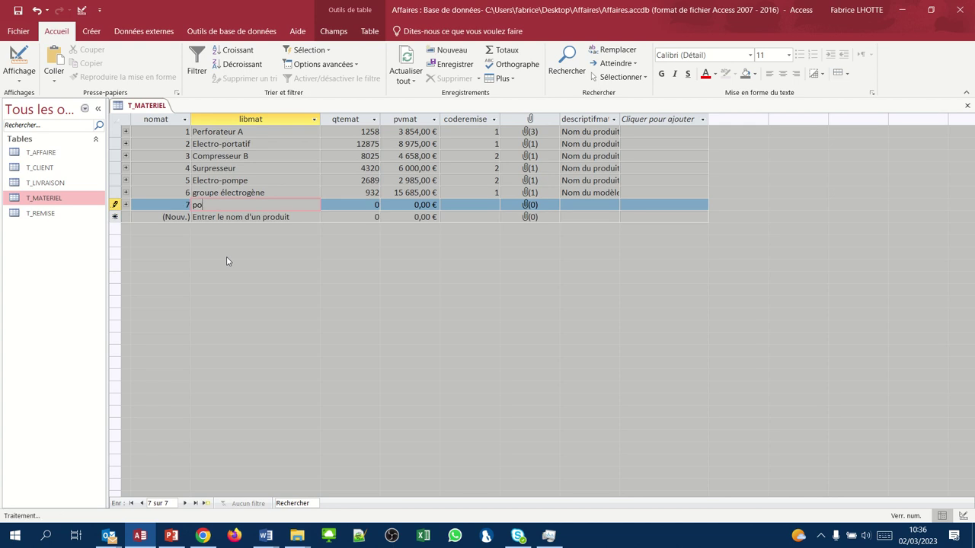
{"action": "type", "text": "mpe type H"}
{"action": "key", "text": "Tab"}
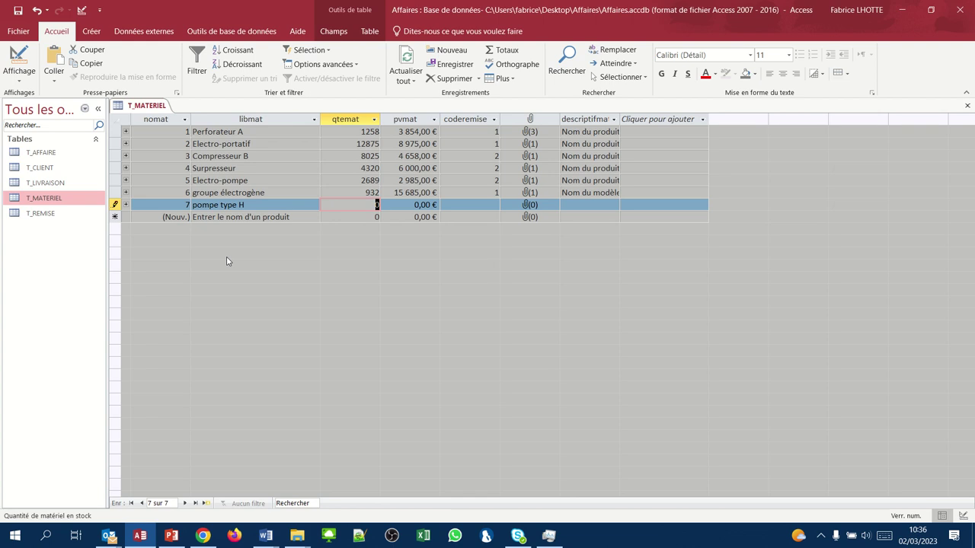
{"action": "type", "text": "800"}
{"action": "key", "text": "Tab"}
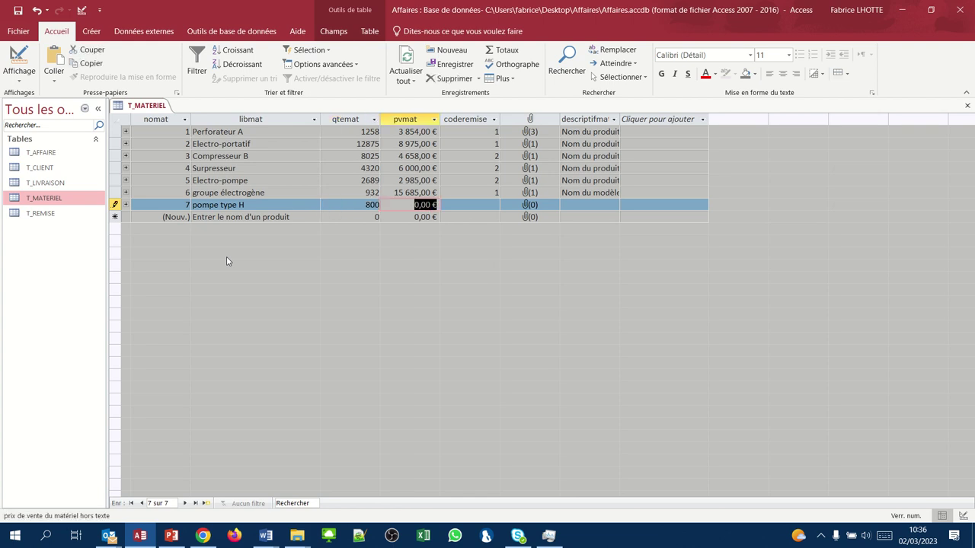
{"action": "type", "text": "4657"}
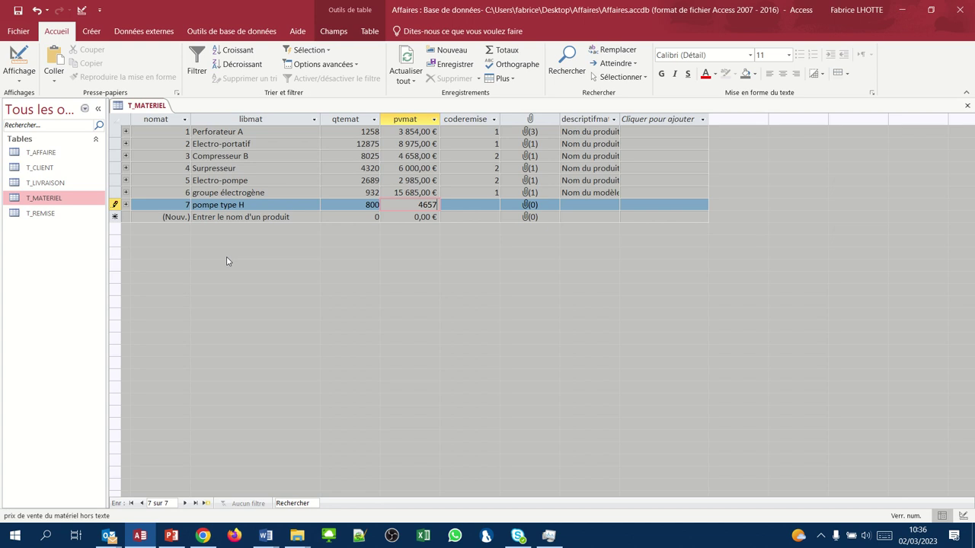
{"action": "key", "text": "Tab"}
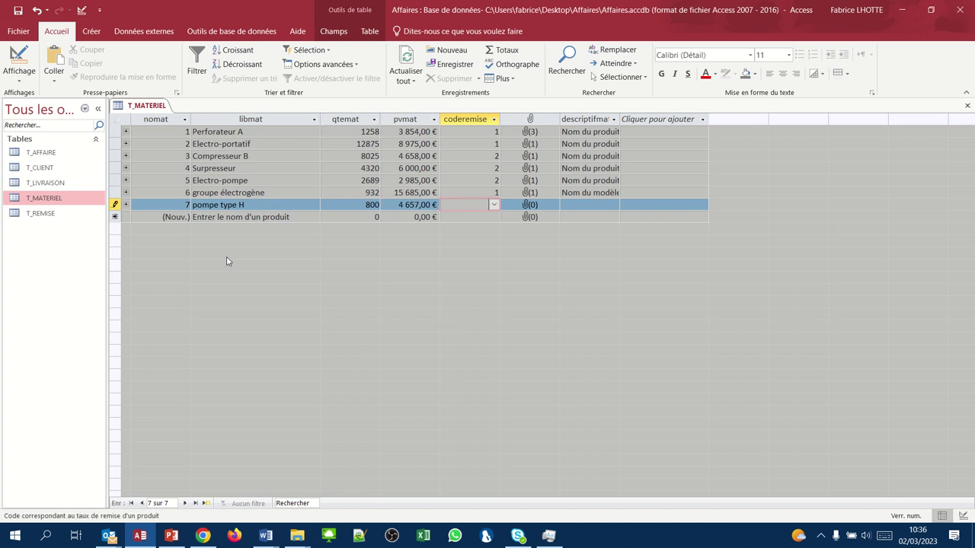
{"action": "type", "text": "1"}
{"action": "key", "text": "Tab"}
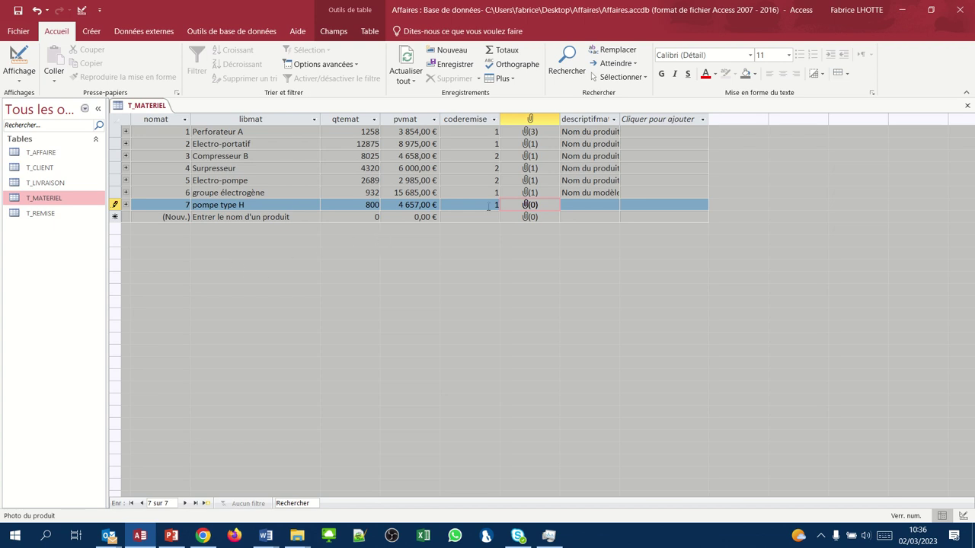
- Attach pompetypeH.jpg to row 7's photo field through the attachments manager
{"action": "right_click", "coordinate": [534, 206]}
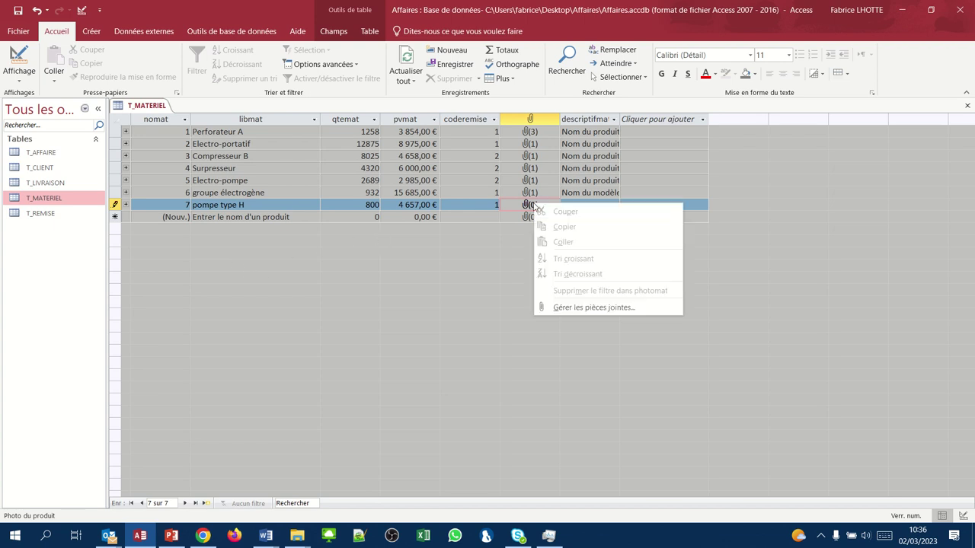
{"action": "left_click", "coordinate": [555, 307]}
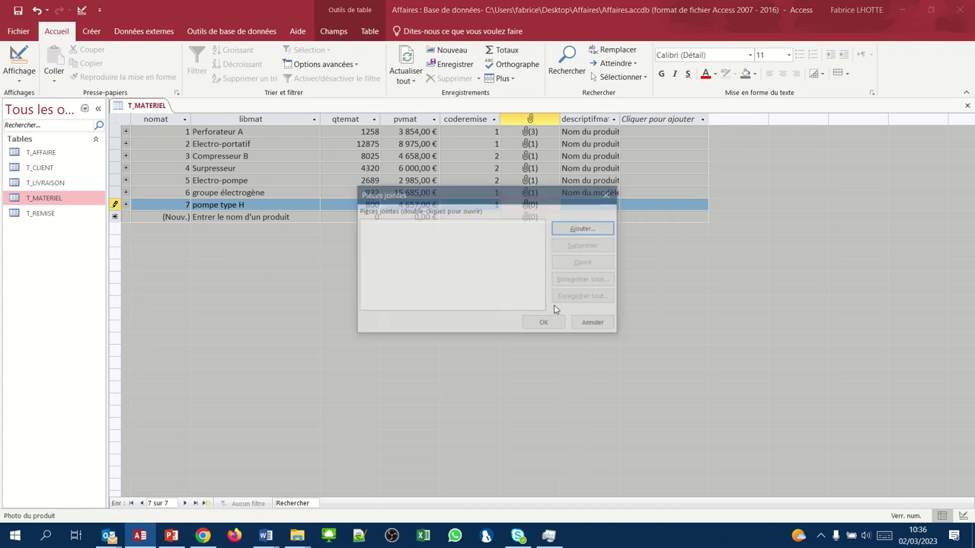
{"action": "left_click", "coordinate": [582, 230]}
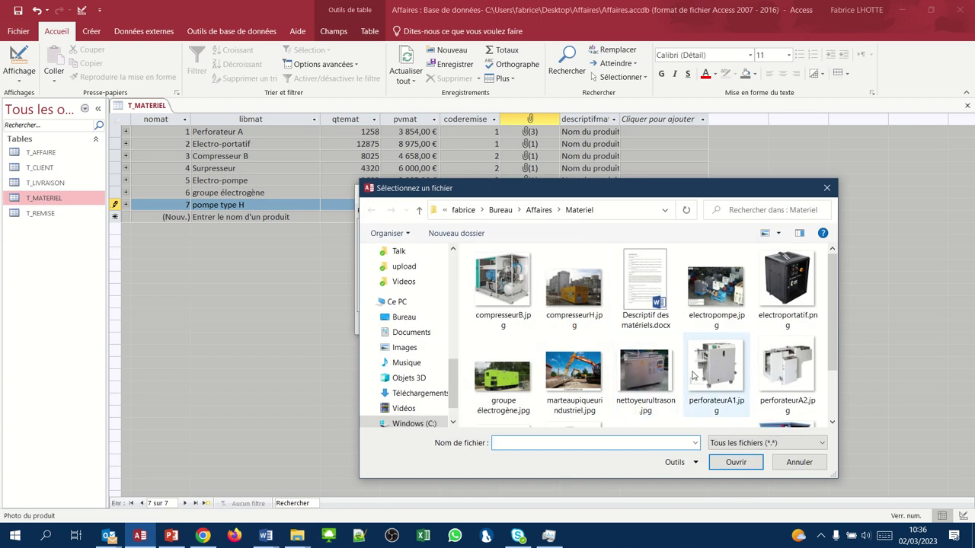
{"action": "scroll", "coordinate": [695, 373], "scroll_direction": "down", "scroll_amount": 1}
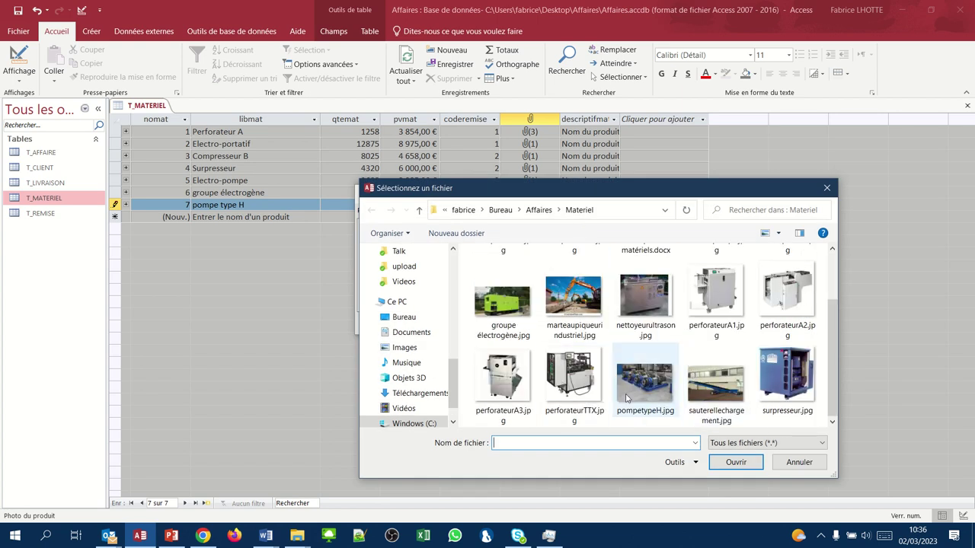
{"action": "left_click", "coordinate": [645, 385]}
{"action": "left_click", "coordinate": [724, 462]}
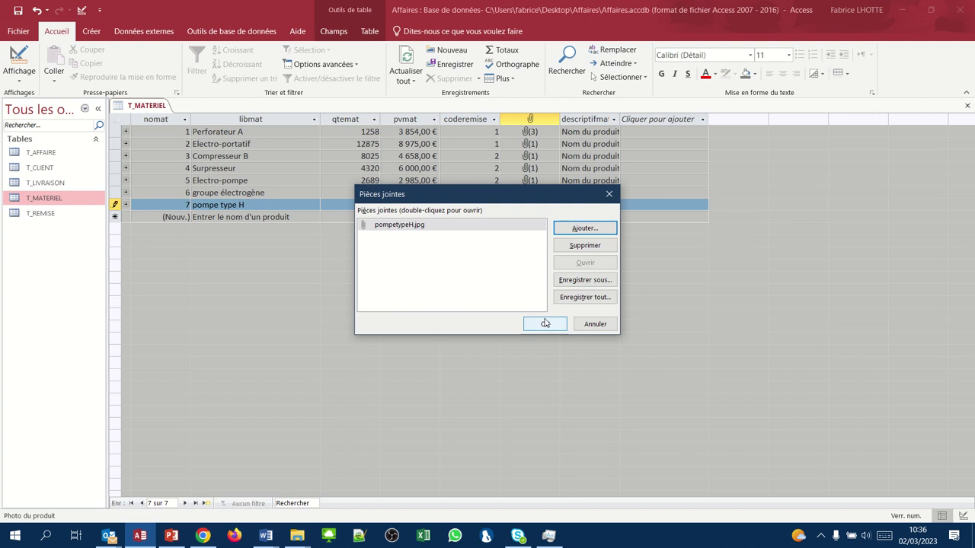
{"action": "left_click", "coordinate": [545, 323]}
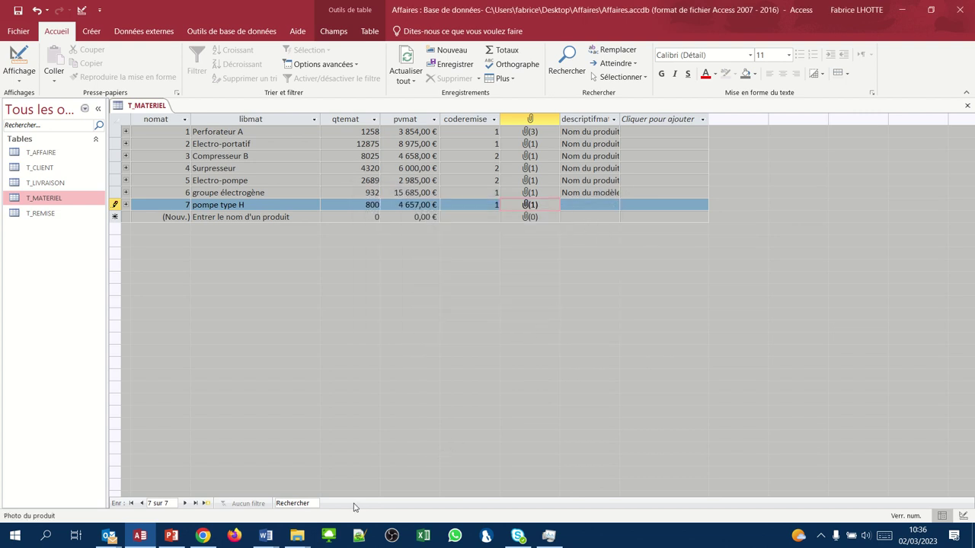
- Select the Pompe type H section in the Word description document, then go back to Access
{"action": "mouse_move", "coordinate": [275, 539]}
{"action": "left_click", "coordinate": [327, 480]}
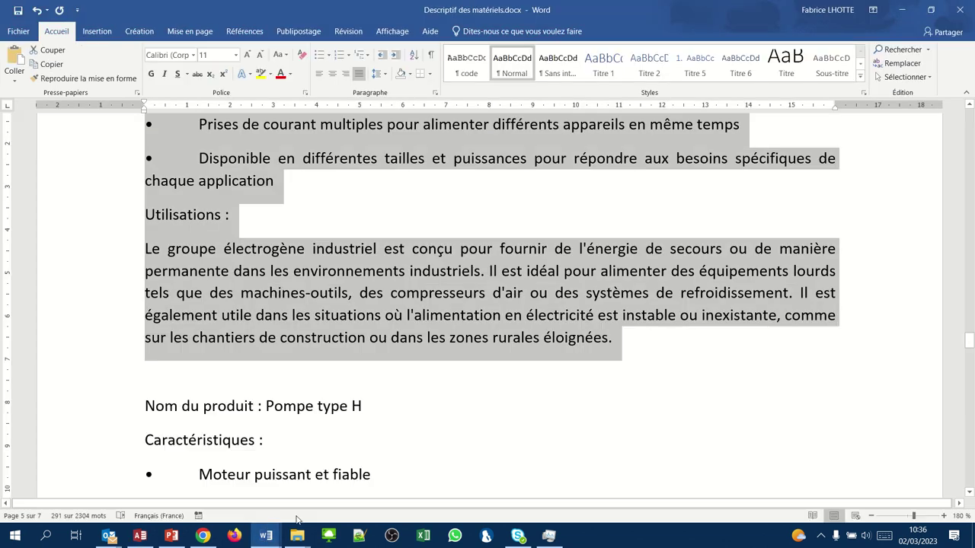
{"action": "left_click_drag", "start_coordinate": [145, 409], "coordinate": [451, 258]}
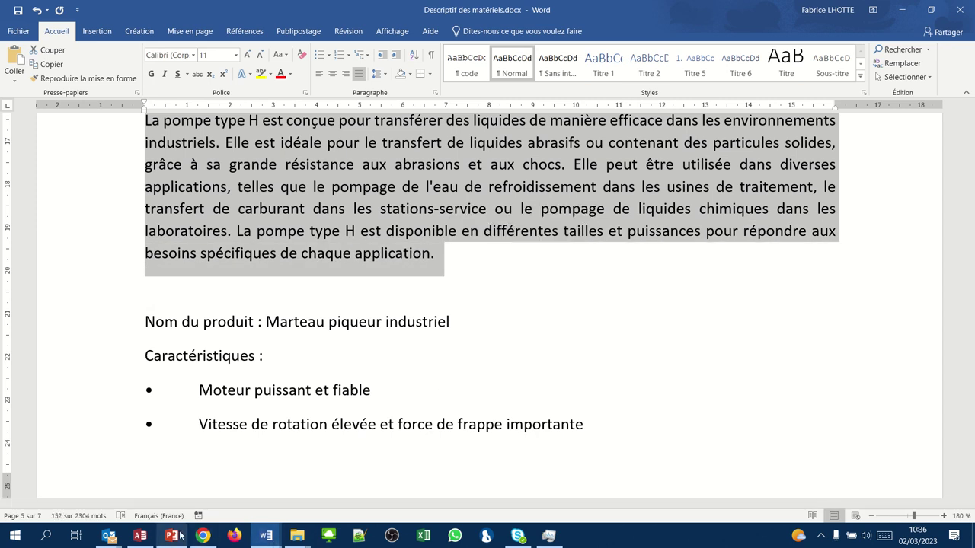
{"action": "left_click", "coordinate": [140, 537]}
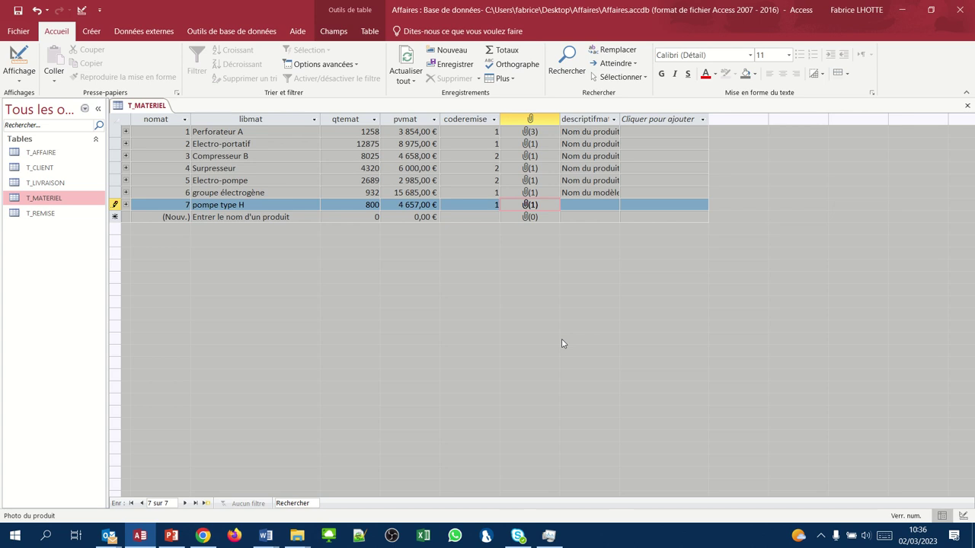
- Paste the Pompe type H text into row 7's descriptifmat cell and commit the record
{"action": "left_click", "coordinate": [609, 203]}
{"action": "key", "text": "ctrl+v"}
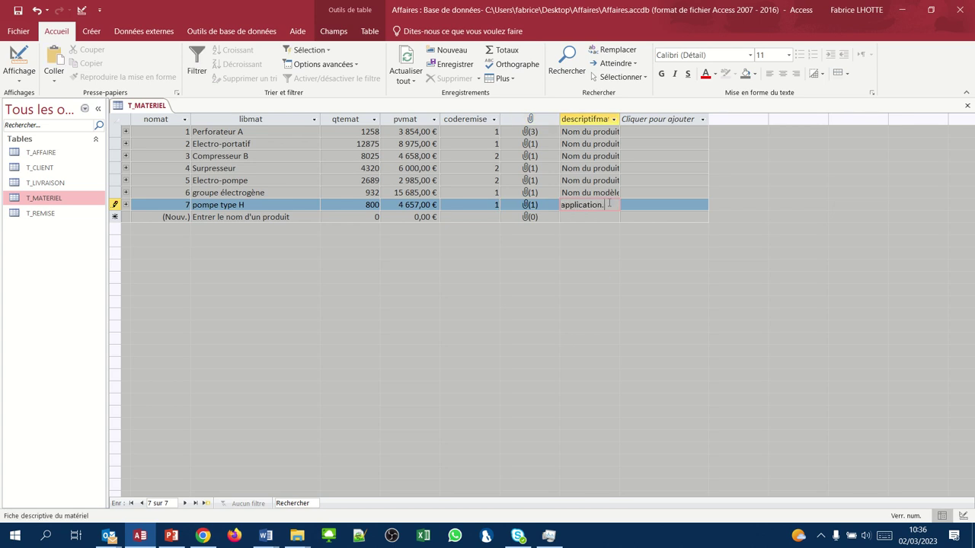
{"action": "key", "text": "Tab"}
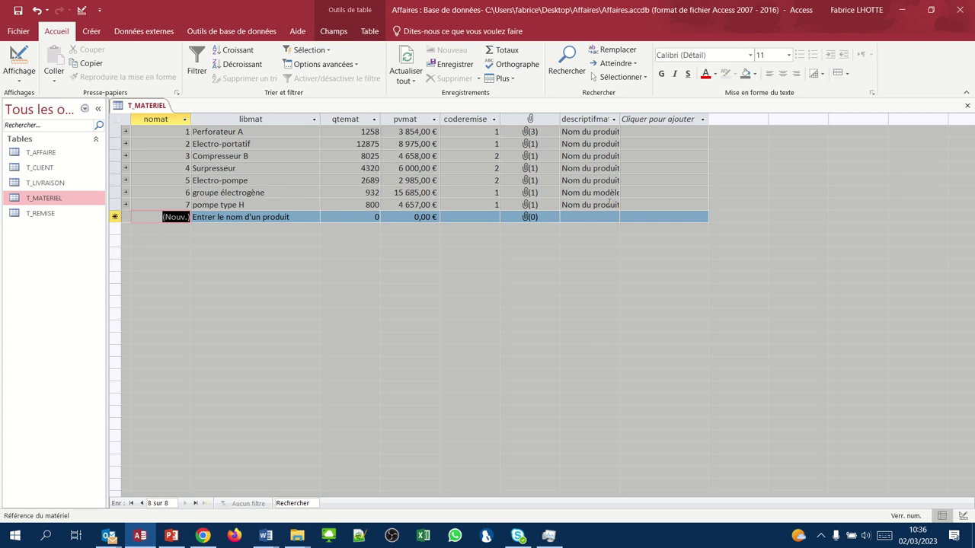
- Fill the new row with Marteau Piqueur, stock 7654, price 6180 and discount code 9
{"action": "key", "text": "Tab"}
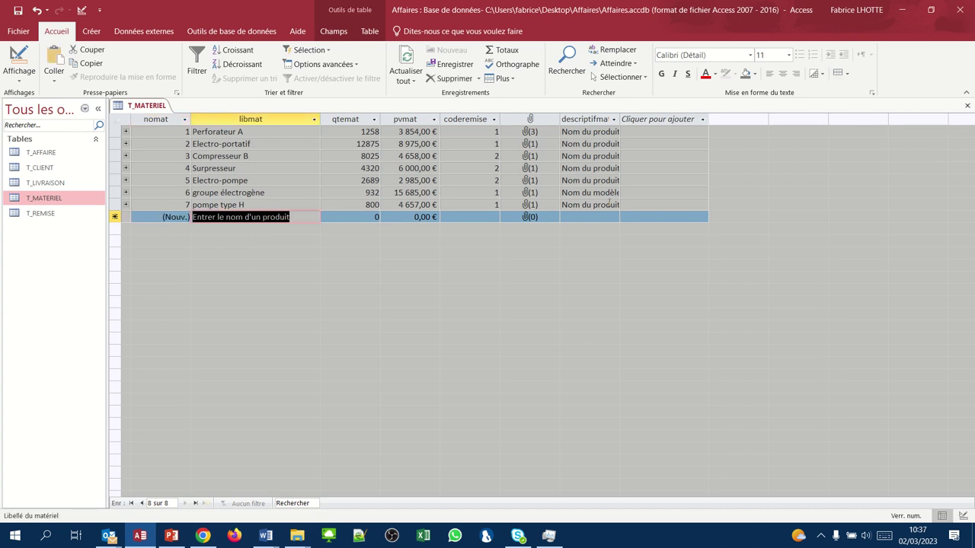
{"action": "type", "text": "Marteau"}
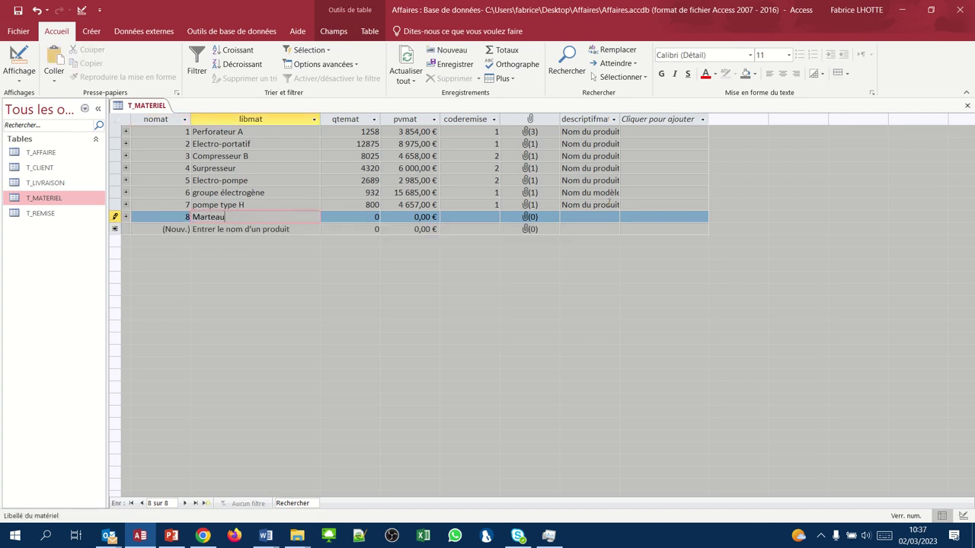
{"action": "type", "text": " Piqueur"}
{"action": "key", "text": "Tab"}
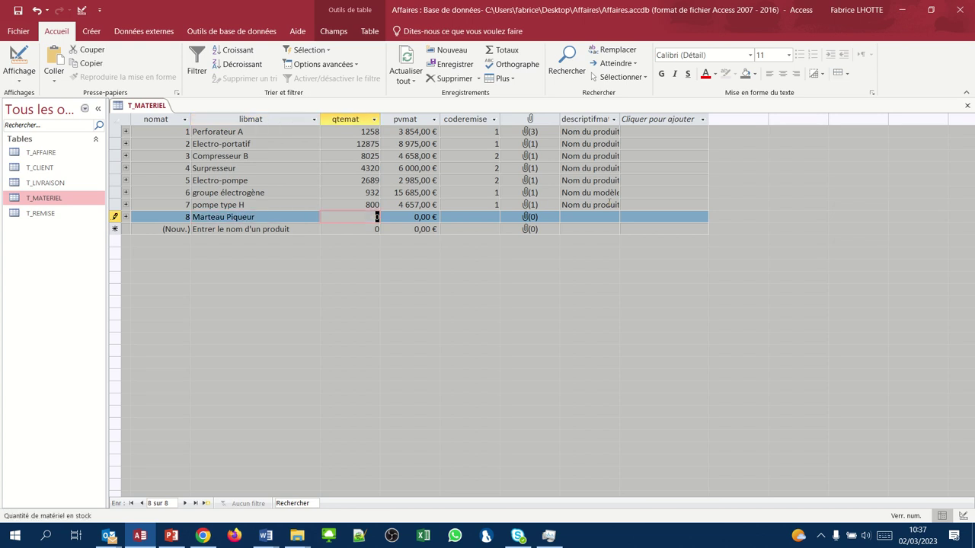
{"action": "type", "text": "7654"}
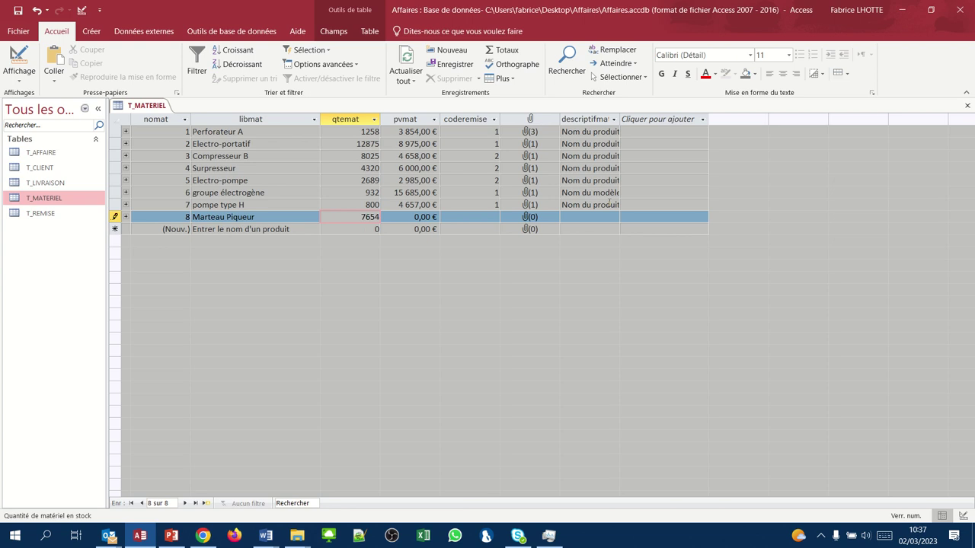
{"action": "key", "text": "Tab"}
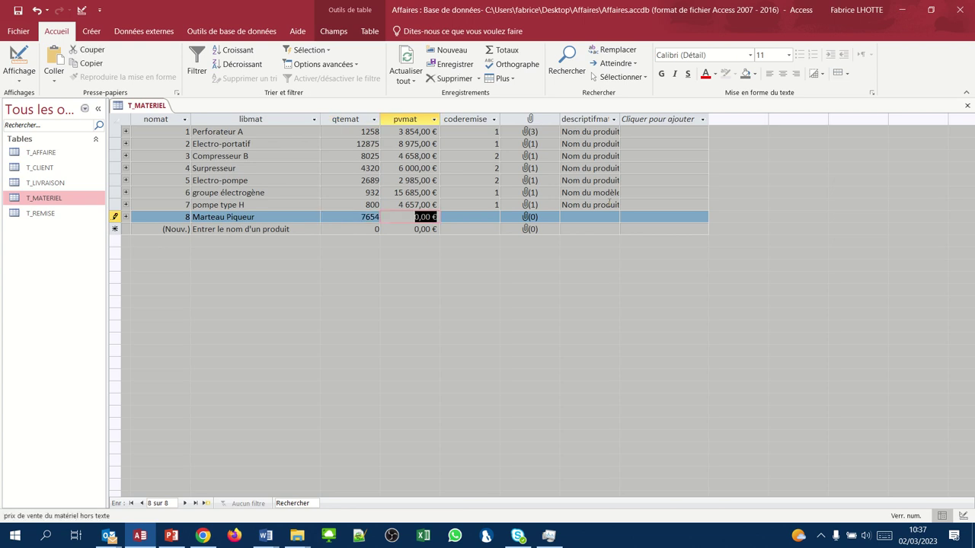
{"action": "type", "text": "6180"}
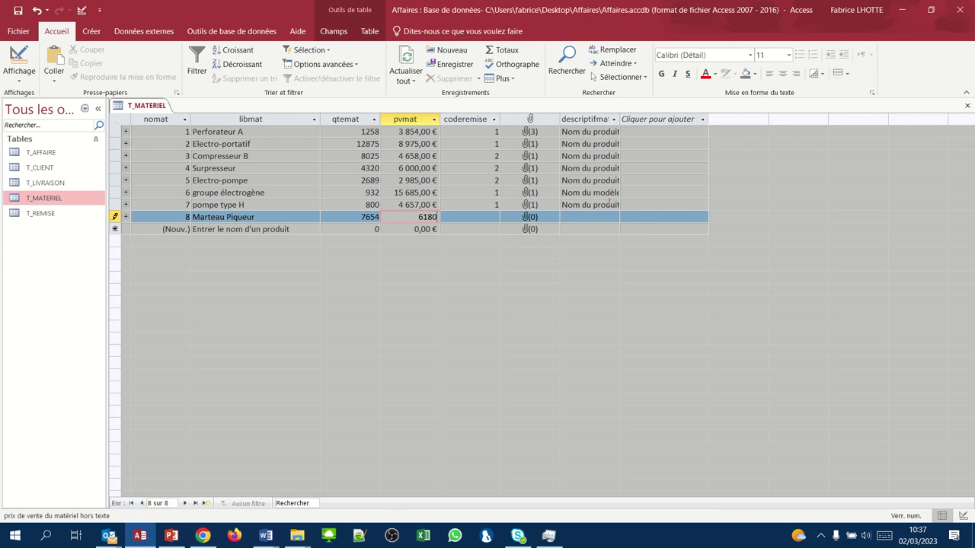
{"action": "key", "text": "Tab"}
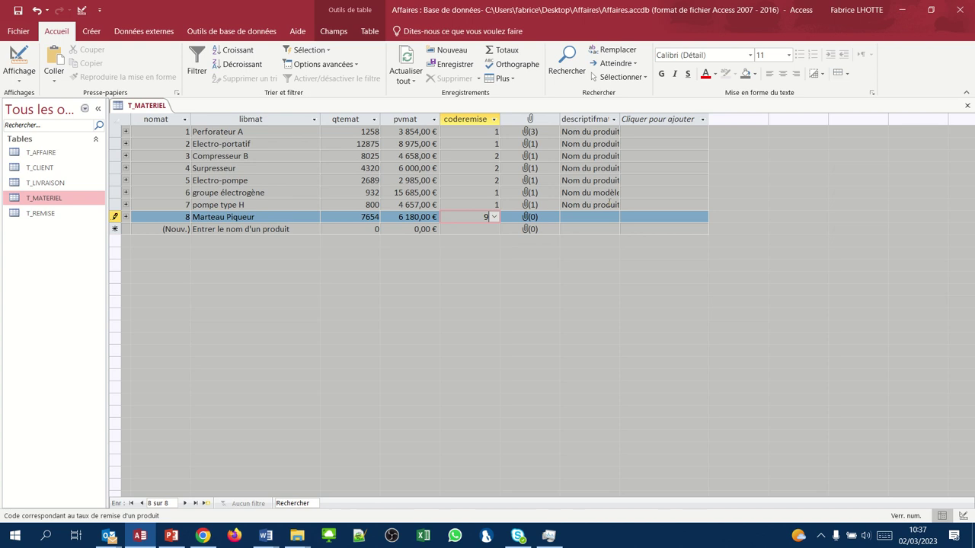
{"action": "key", "text": "Tab"}
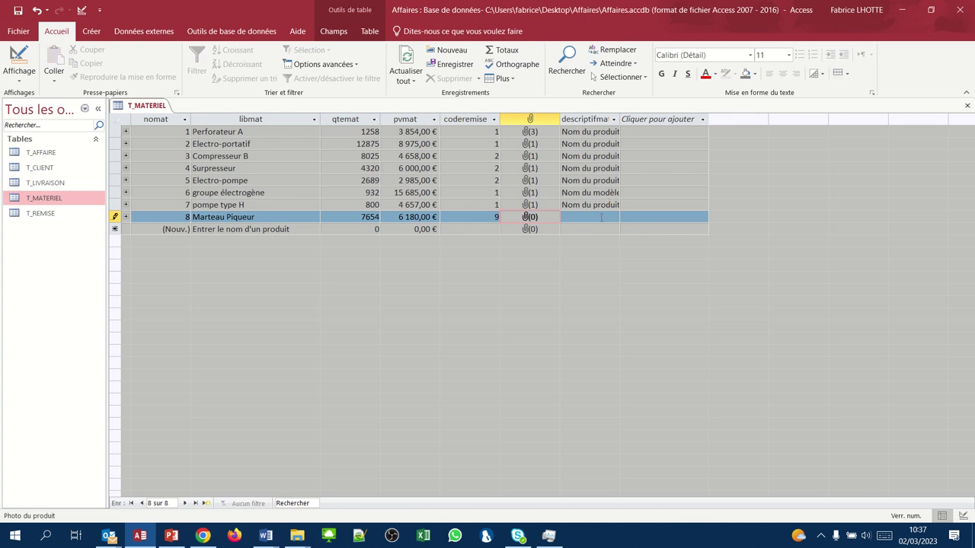
- Attach marteaupiqueurindustriel.jpg to the photo field of record 8
{"action": "right_click", "coordinate": [538, 218]}
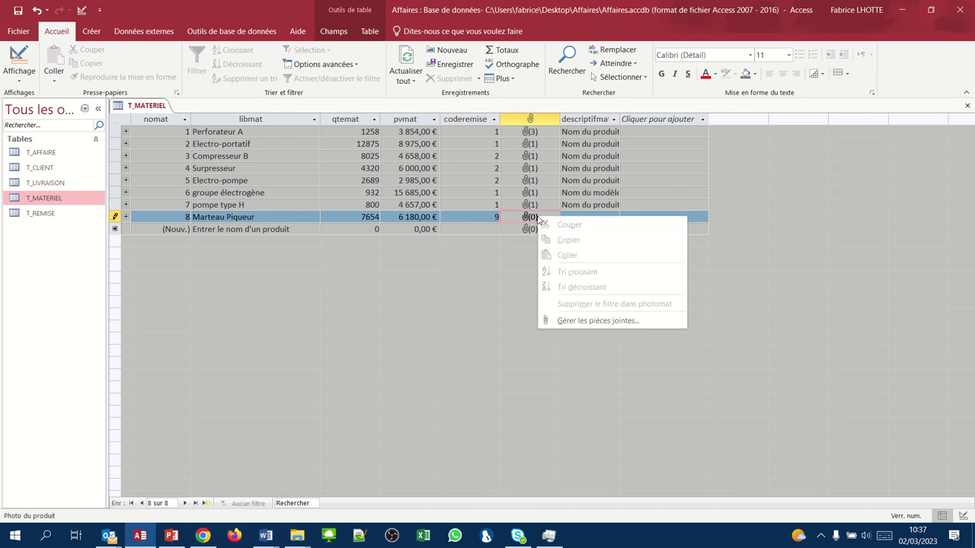
{"action": "left_click", "coordinate": [567, 320]}
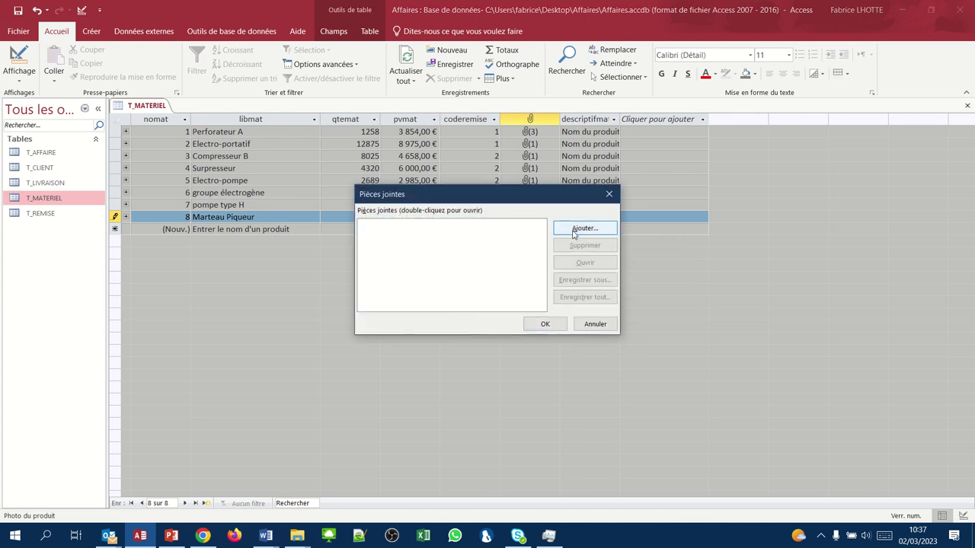
{"action": "left_click", "coordinate": [575, 230]}
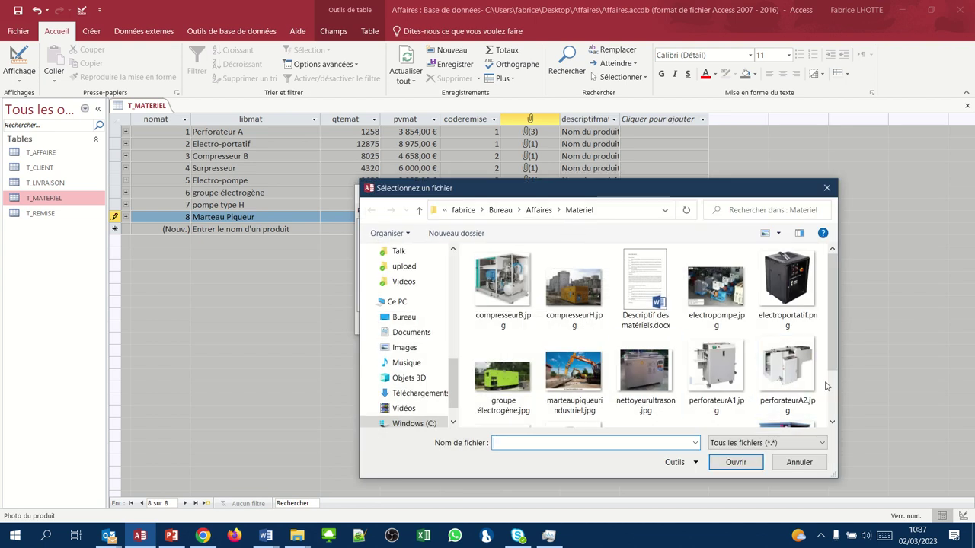
{"action": "left_click", "coordinate": [567, 386]}
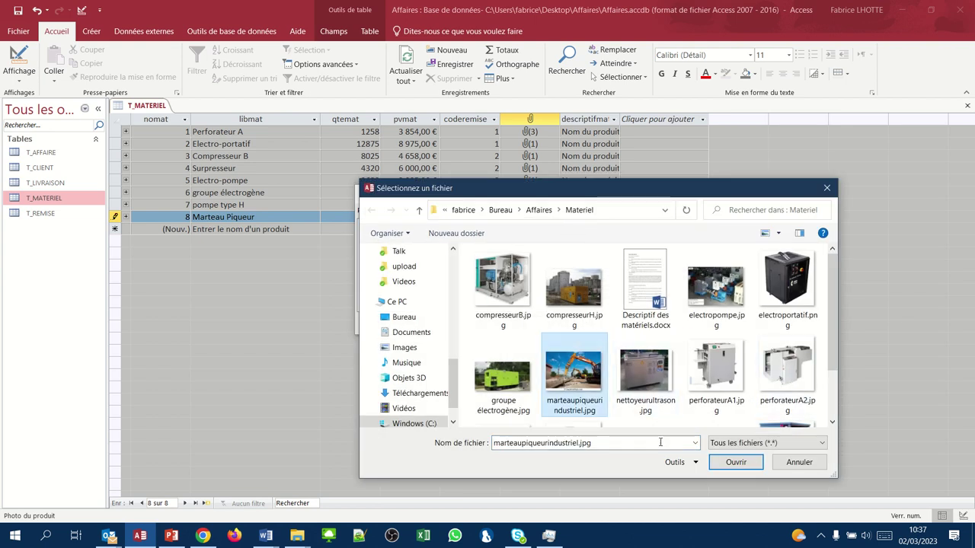
{"action": "left_click", "coordinate": [728, 463]}
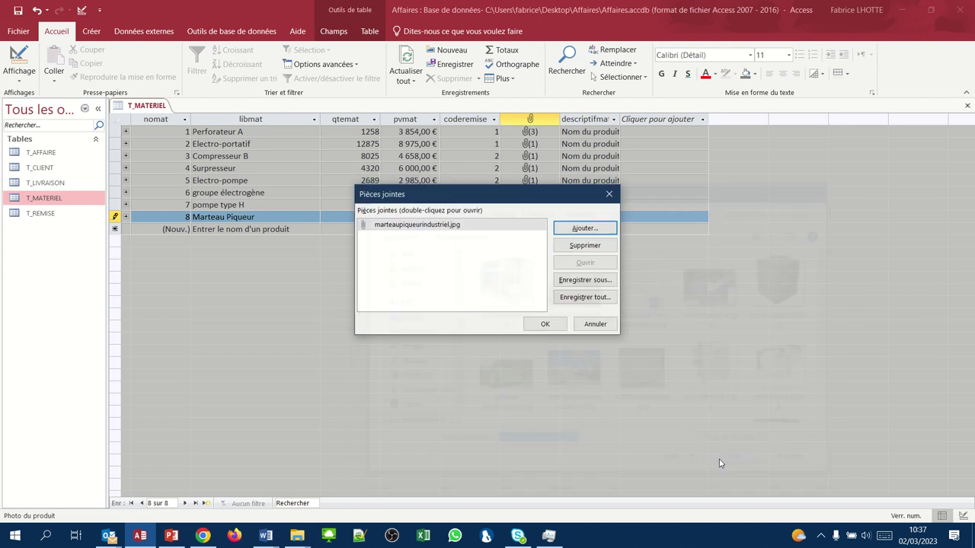
{"action": "left_click", "coordinate": [536, 324]}
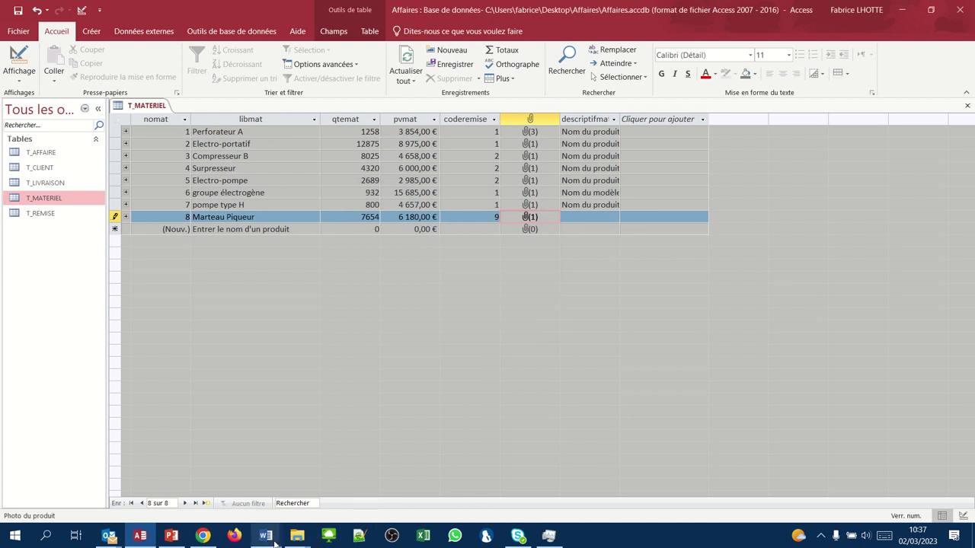
- Paste the Marteau piqueur industriel description from Word into record 8's descriptifmat field
{"action": "mouse_move", "coordinate": [274, 543]}
{"action": "left_click", "coordinate": [302, 502]}
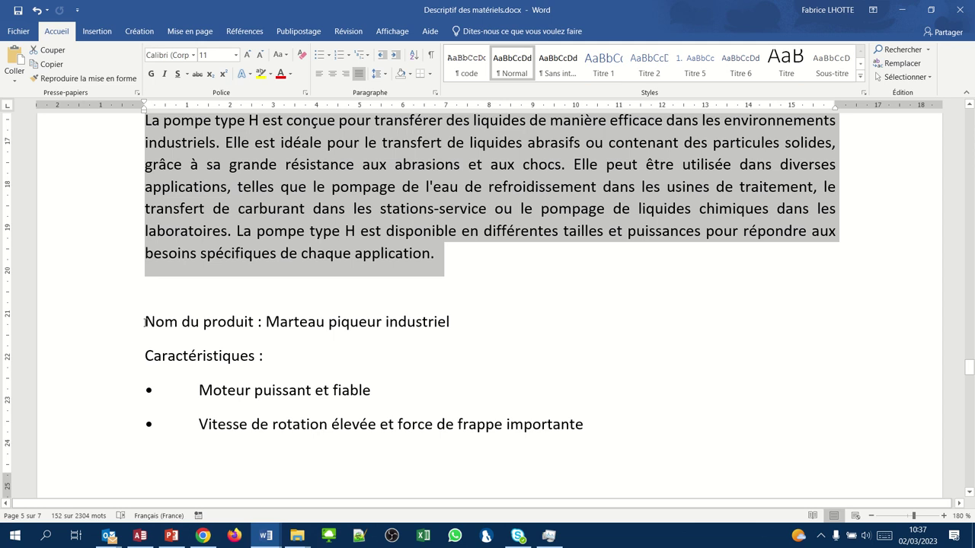
{"action": "left_click_drag", "start_coordinate": [145, 322], "coordinate": [440, 431]}
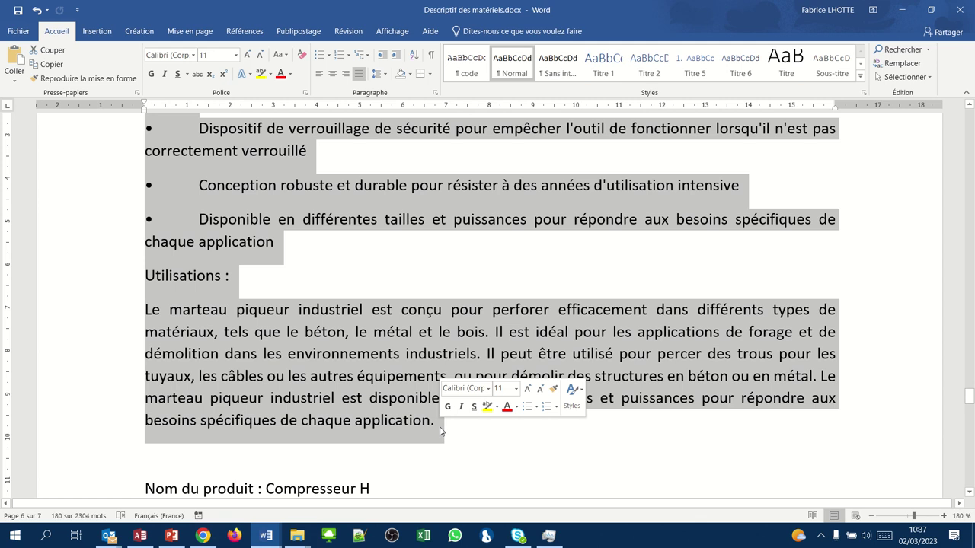
{"action": "key", "text": "ctrl+c"}
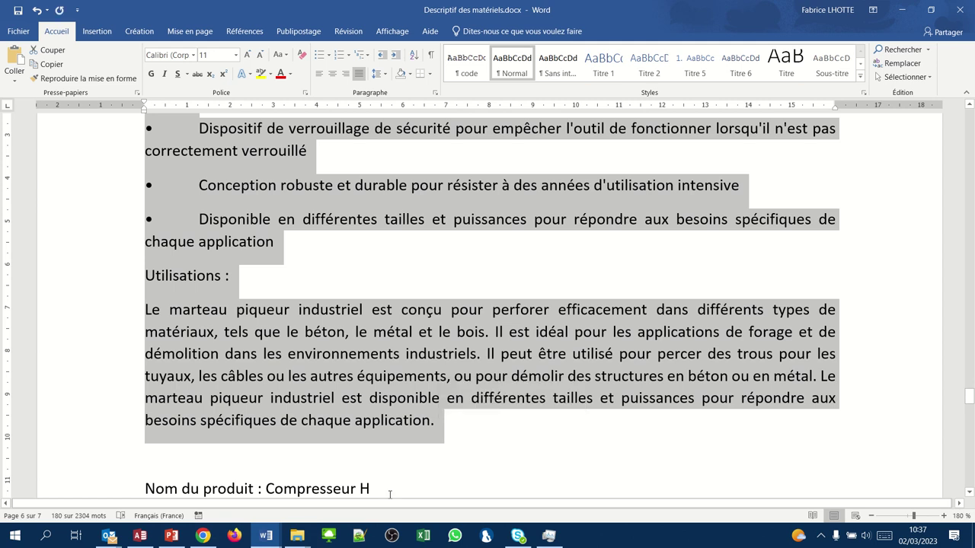
{"action": "left_click", "coordinate": [140, 536]}
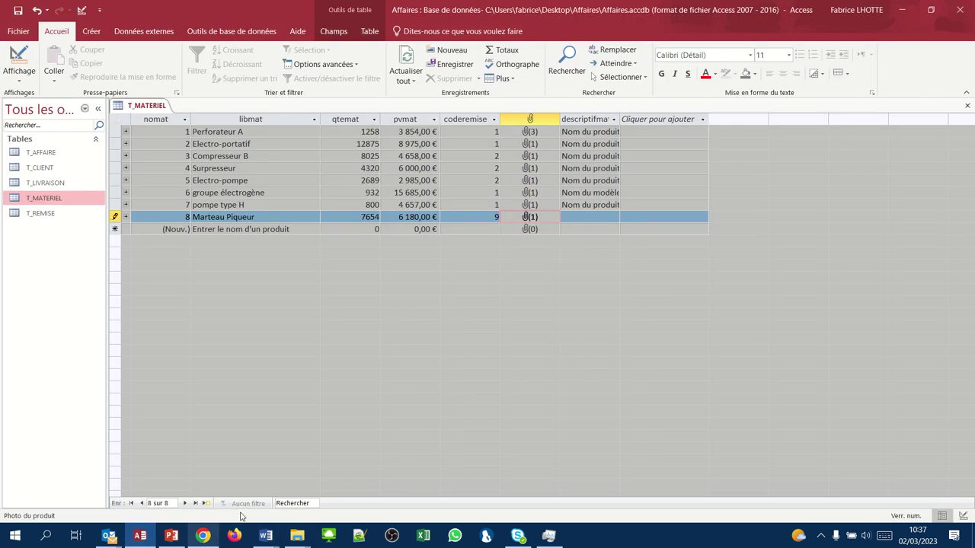
{"action": "left_click", "coordinate": [578, 221]}
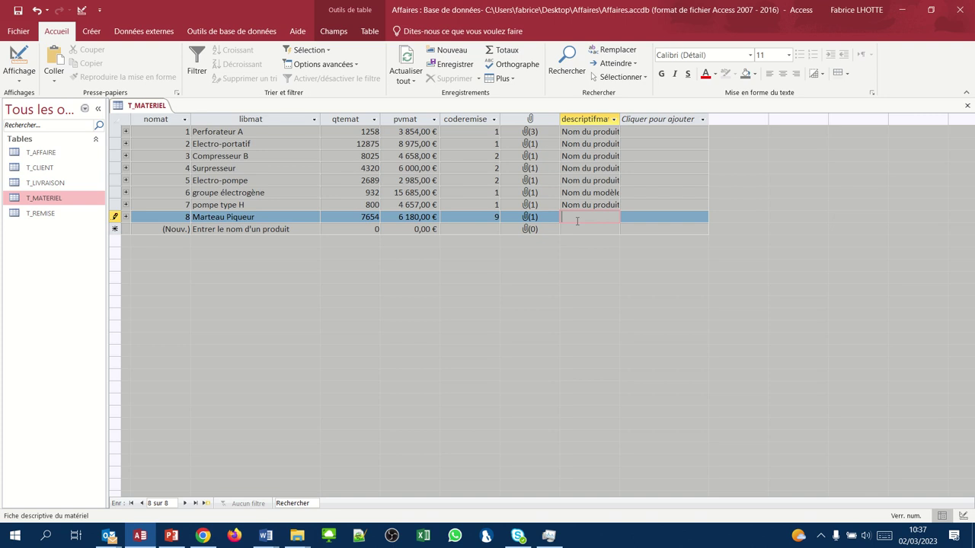
{"action": "key", "text": "ctrl+v"}
{"action": "key", "text": "Return"}
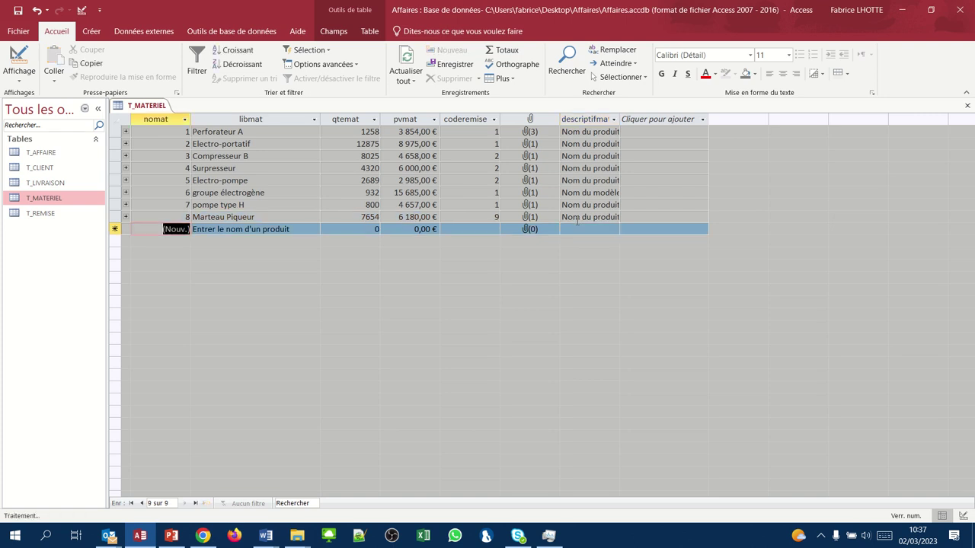
- Enter record 9 as Compresseur H with stock 560, price 8000 and discount code 1
{"action": "key", "text": "Return"}
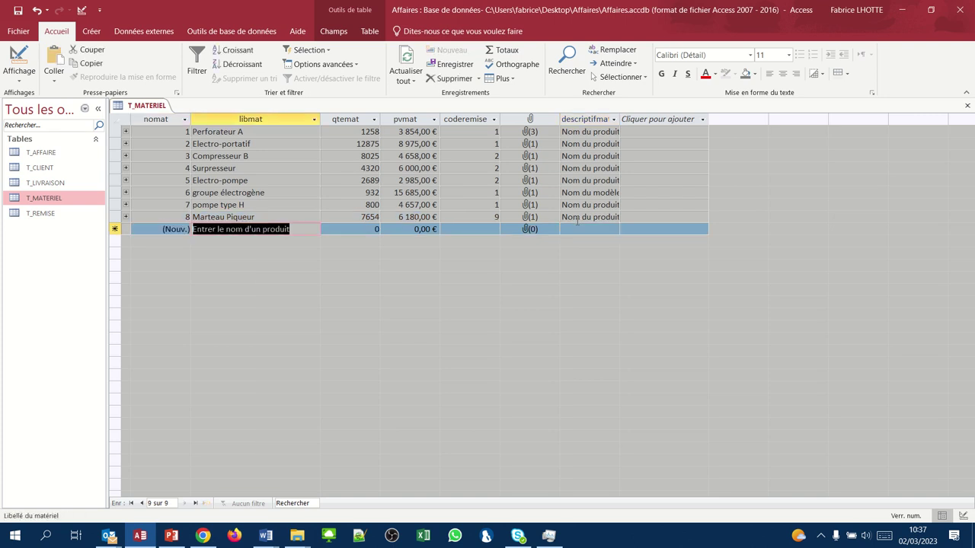
{"action": "type", "text": "Compres"}
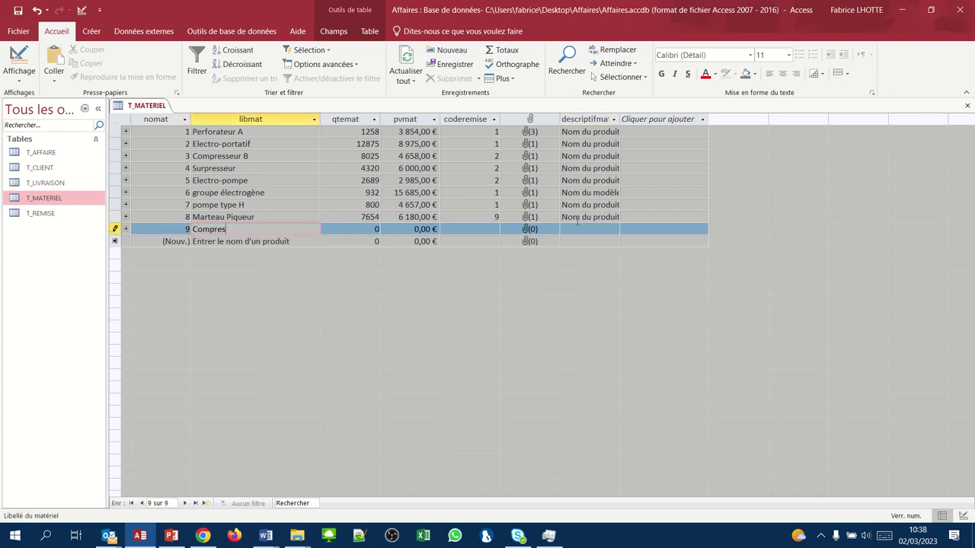
{"action": "type", "text": "seur H"}
{"action": "key", "text": "Return"}
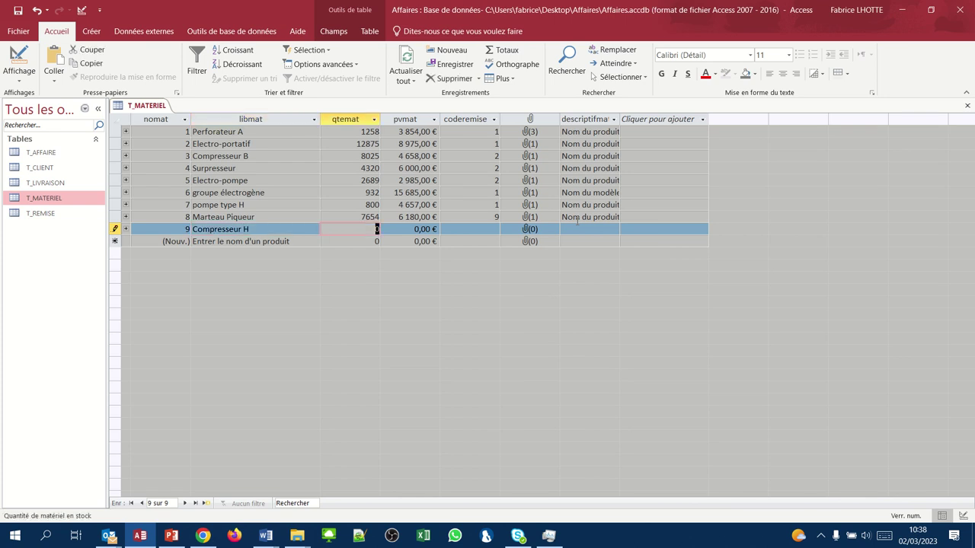
{"action": "type", "text": "560"}
{"action": "key", "text": "Return"}
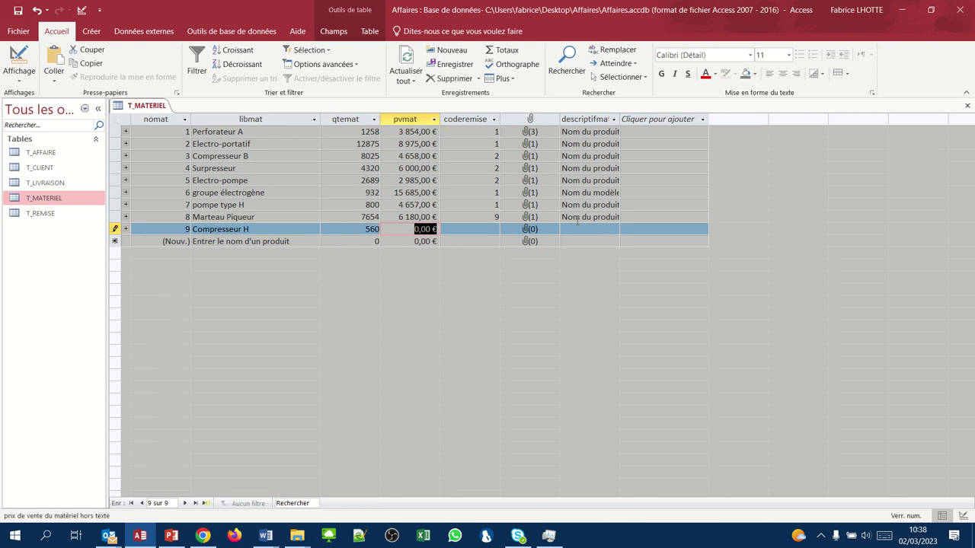
{"action": "type", "text": "8000"}
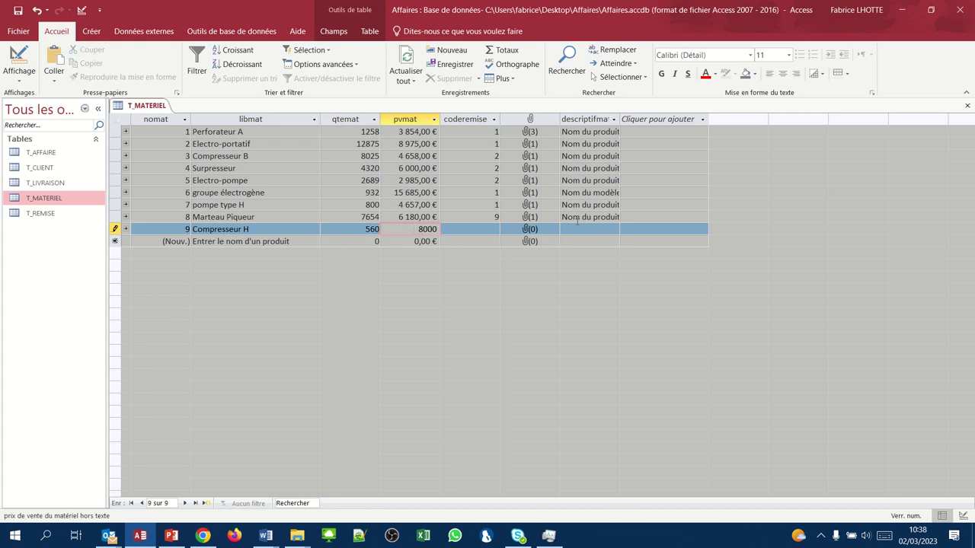
{"action": "key", "text": "Return"}
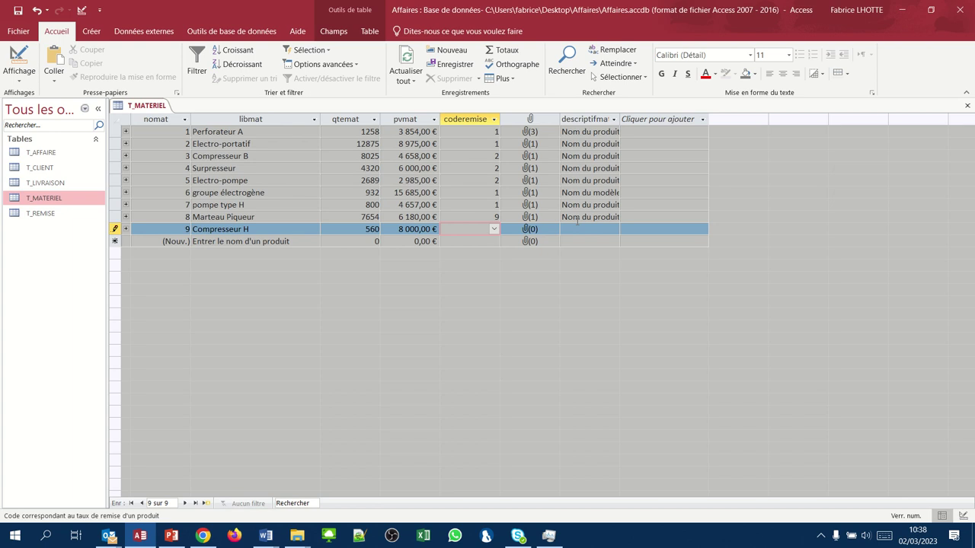
{"action": "type", "text": "1"}
{"action": "key", "text": "Return"}
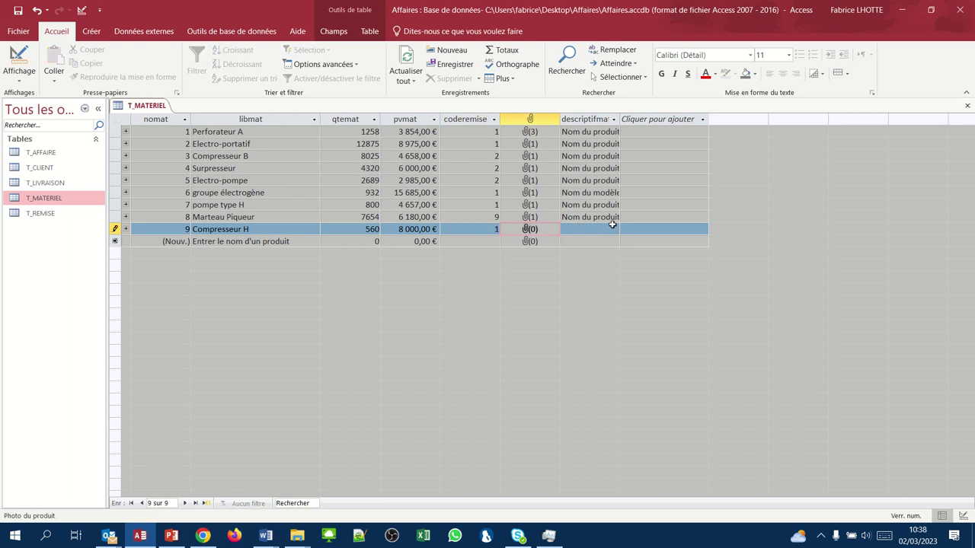
- Attach compresseurH.jpg as the Compresseur H record's photo
{"action": "right_click", "coordinate": [518, 233]}
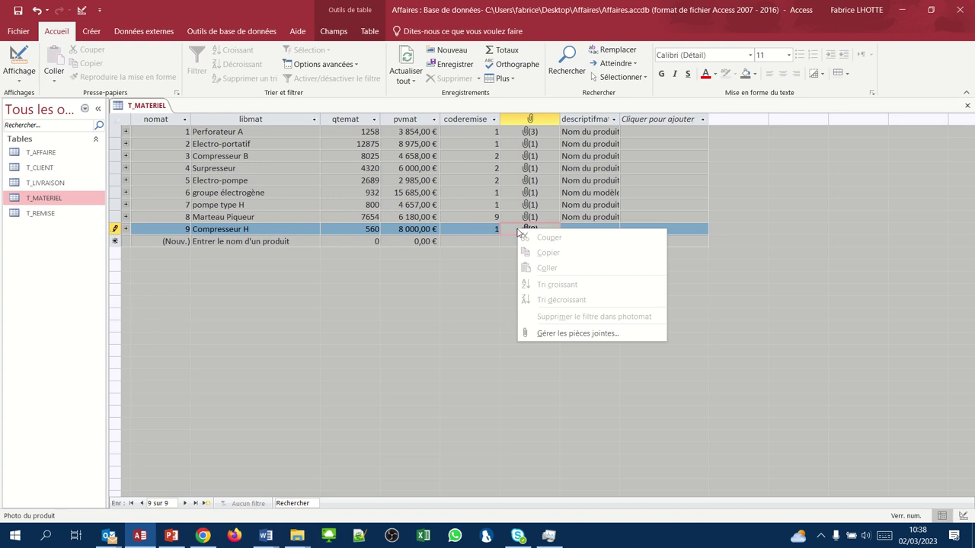
{"action": "left_click", "coordinate": [542, 334]}
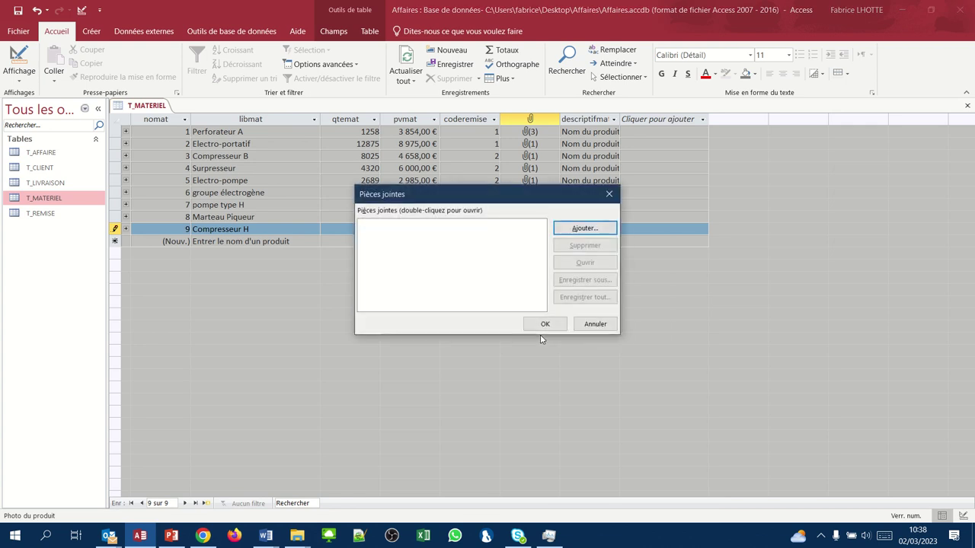
{"action": "left_click", "coordinate": [573, 228]}
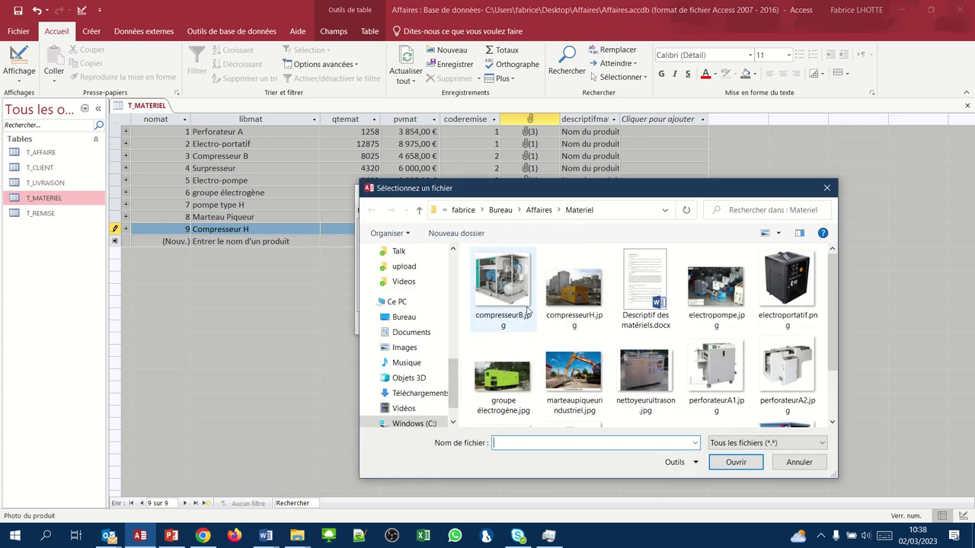
{"action": "left_click", "coordinate": [573, 288]}
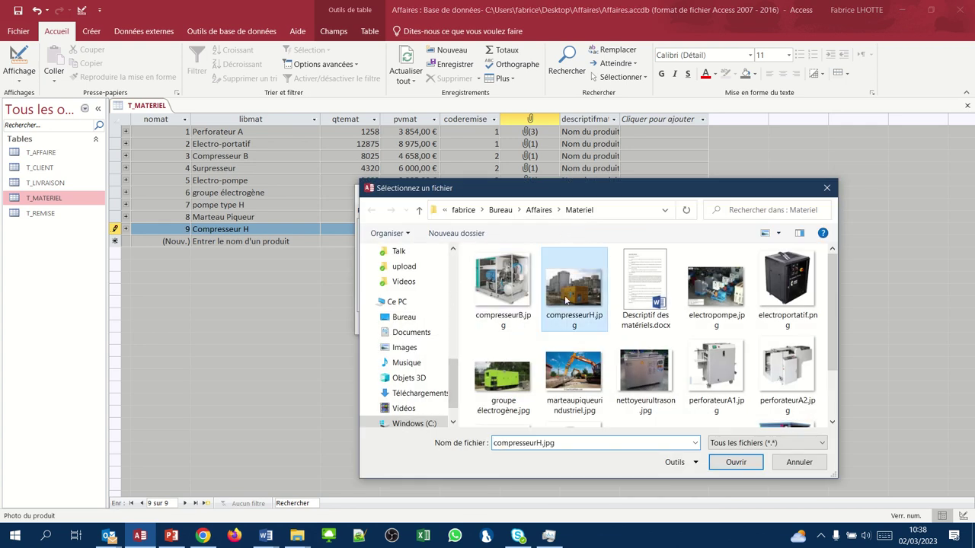
{"action": "left_click", "coordinate": [730, 460]}
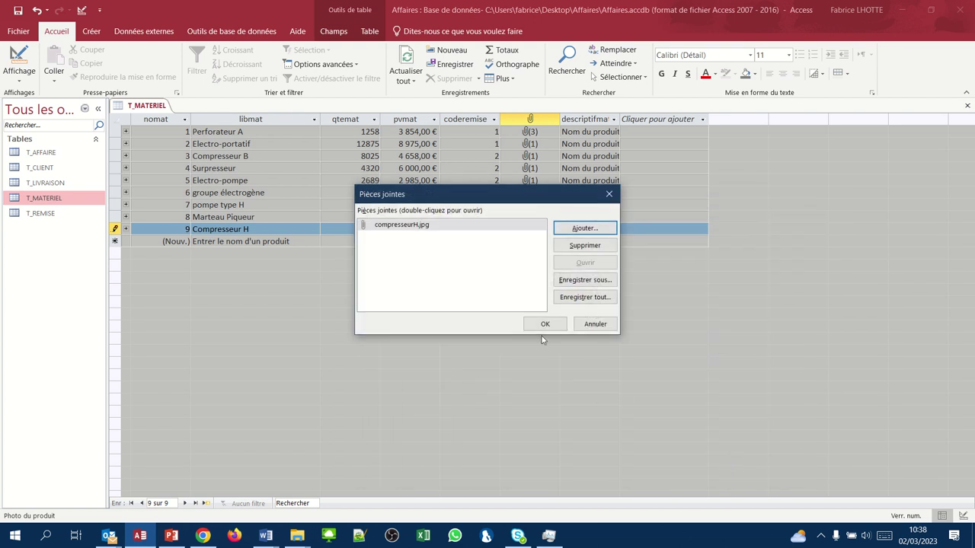
{"action": "left_click", "coordinate": [545, 324]}
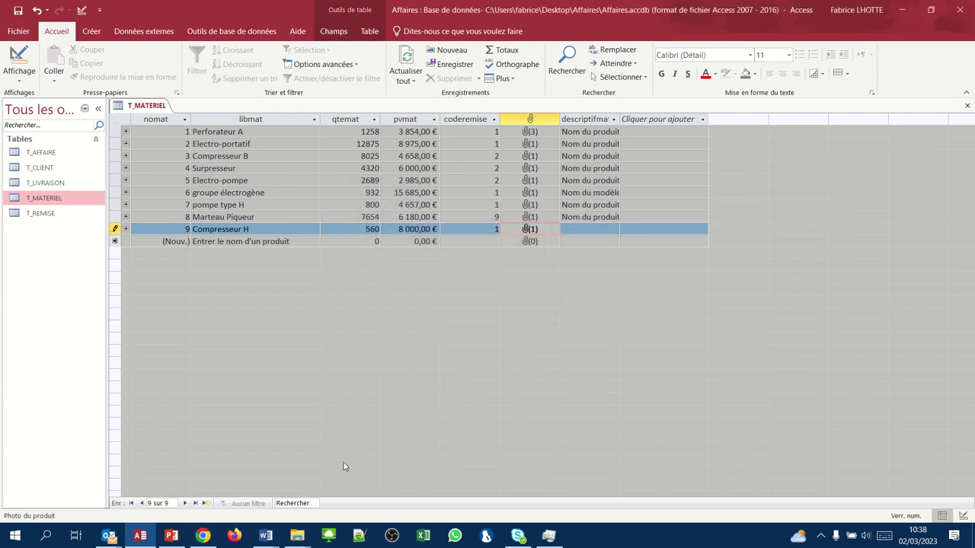
- Select the Compresseur H description in Descriptif des matériels, then go to record 9's descriptifmat field
{"action": "mouse_move", "coordinate": [115, 535]}
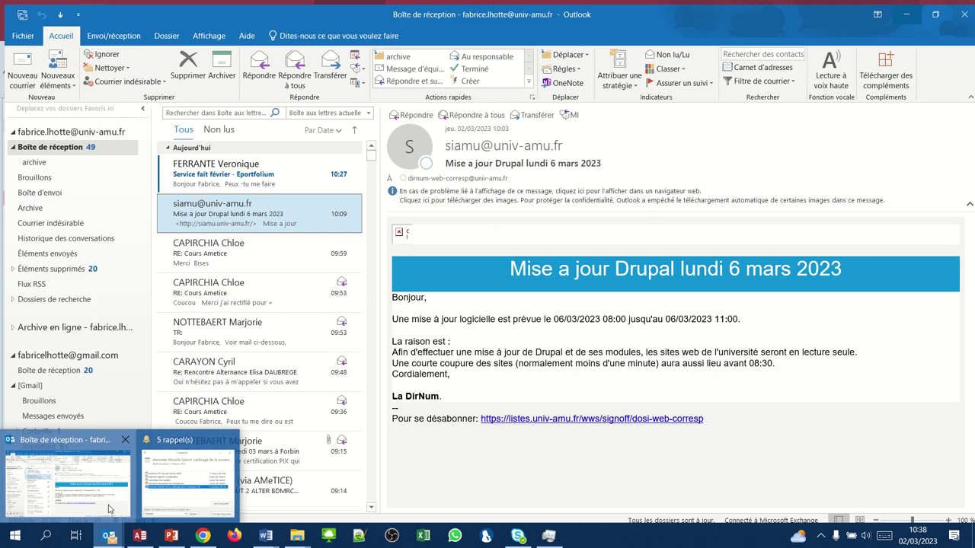
{"action": "left_click", "coordinate": [69, 484]}
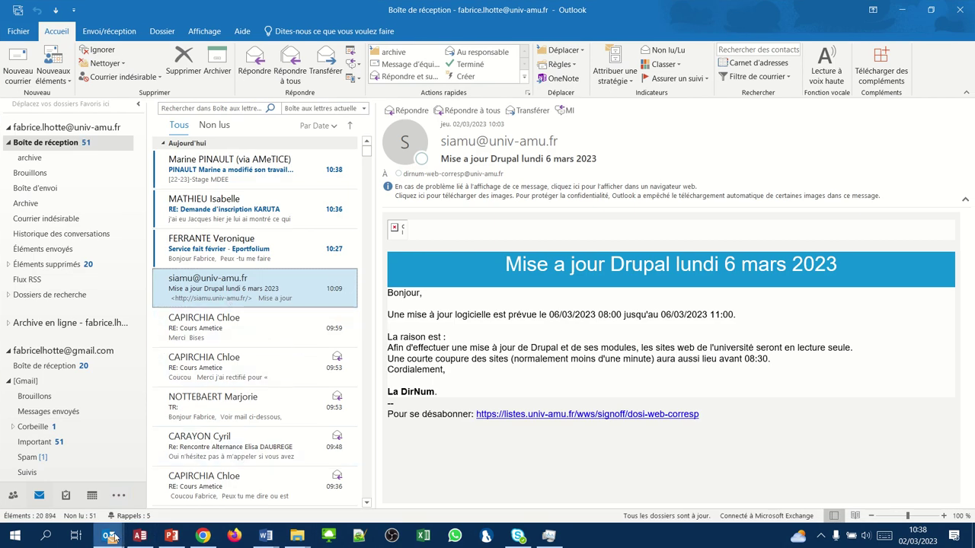
{"action": "left_click", "coordinate": [140, 536]}
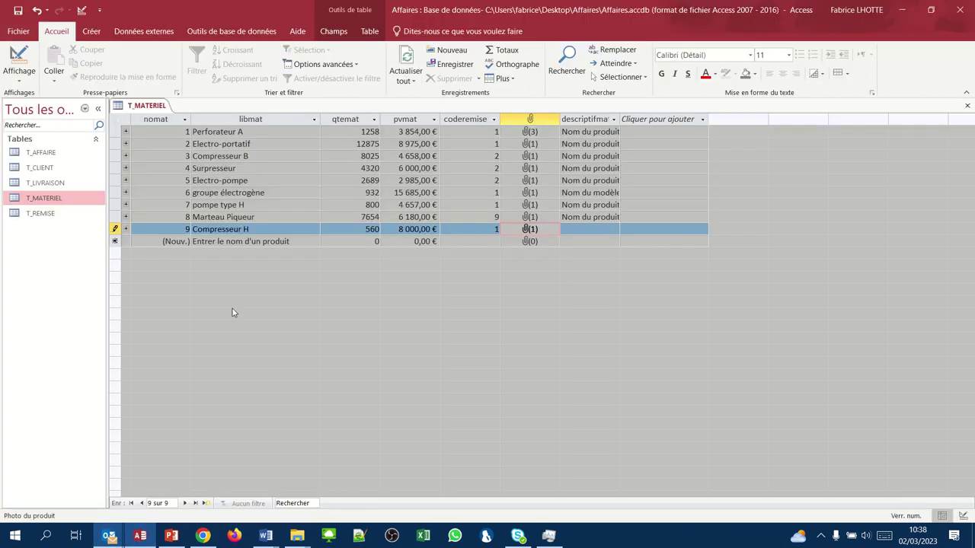
{"action": "mouse_move", "coordinate": [264, 534]}
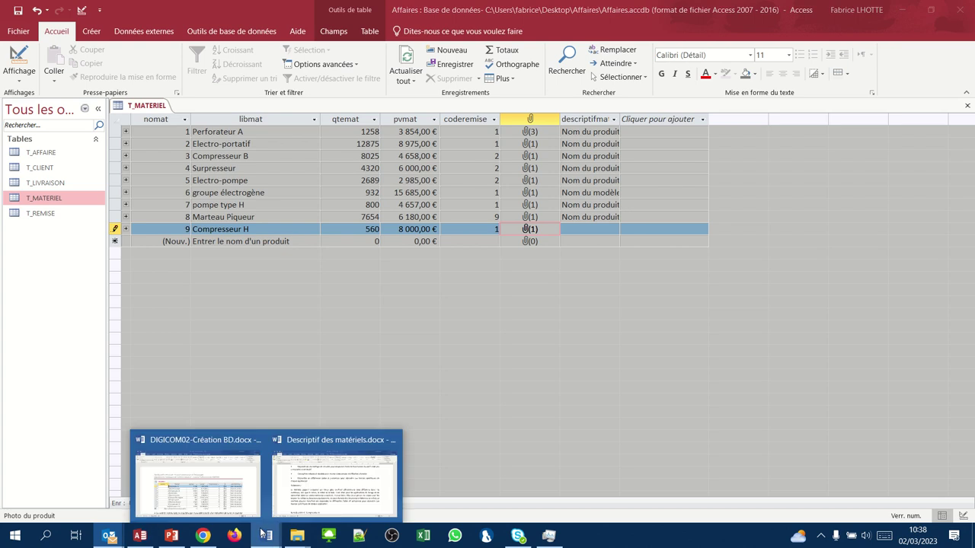
{"action": "left_click", "coordinate": [307, 493]}
{"action": "scroll", "coordinate": [272, 359], "scroll_direction": "down", "scroll_amount": 3}
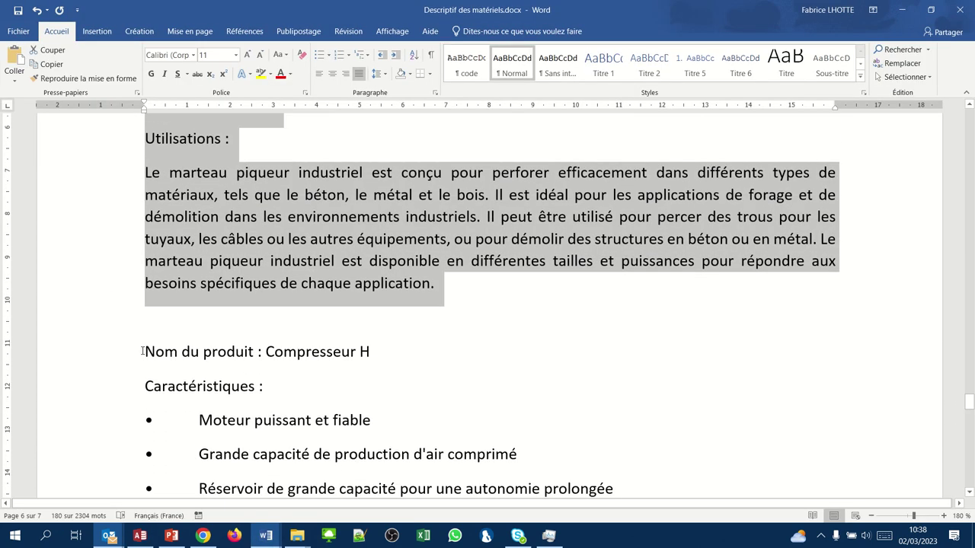
{"action": "left_click_drag", "start_coordinate": [141, 351], "coordinate": [266, 335]}
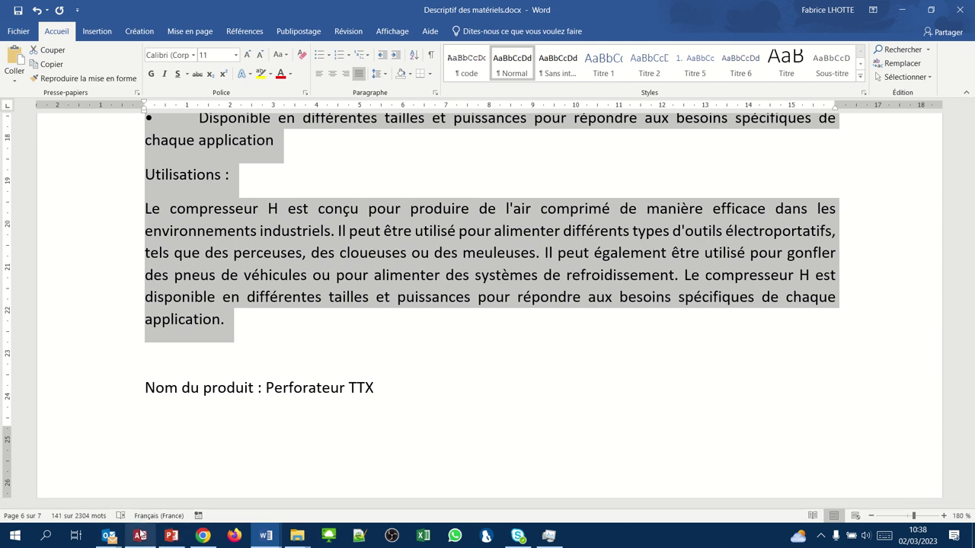
{"action": "left_click", "coordinate": [140, 535]}
{"action": "left_click", "coordinate": [564, 232]}
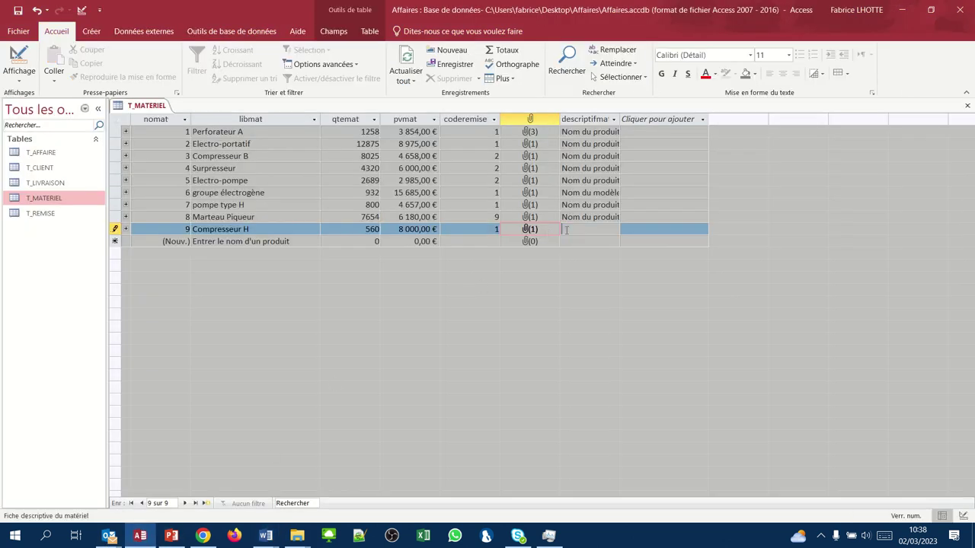
- Paste the Compresseur H description into record 9 and start record 10 named 'perforateur TTC'
{"action": "key", "text": "ctrl+v"}
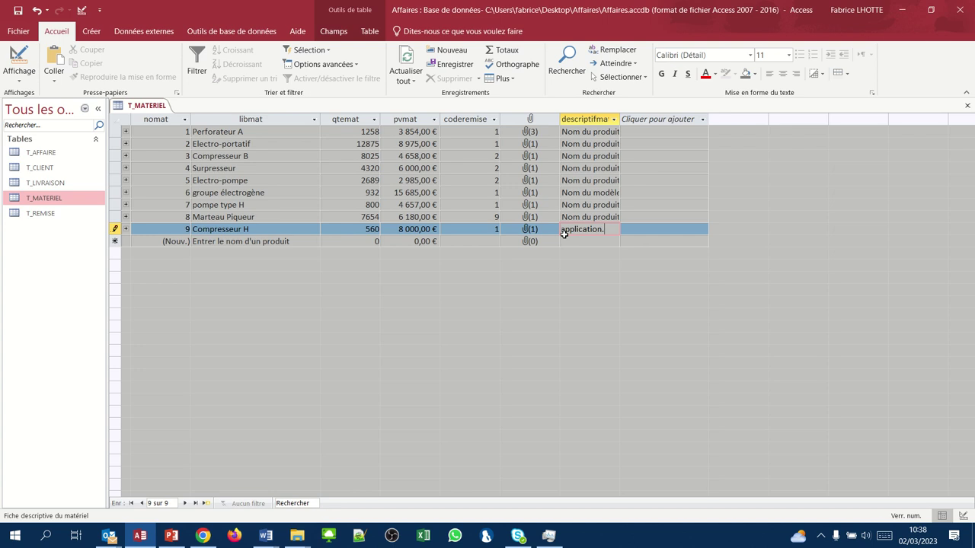
{"action": "key", "text": "Tab"}
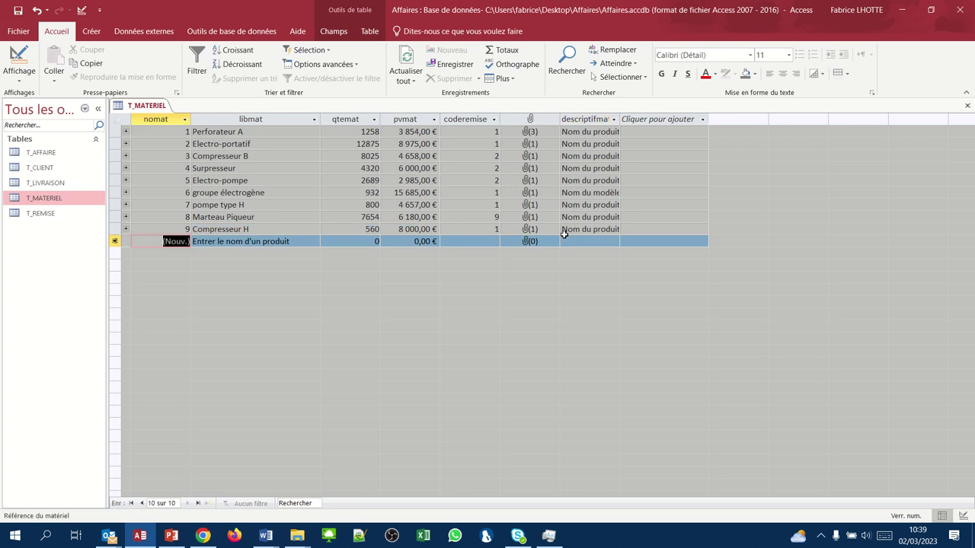
{"action": "type", "text": "1"}
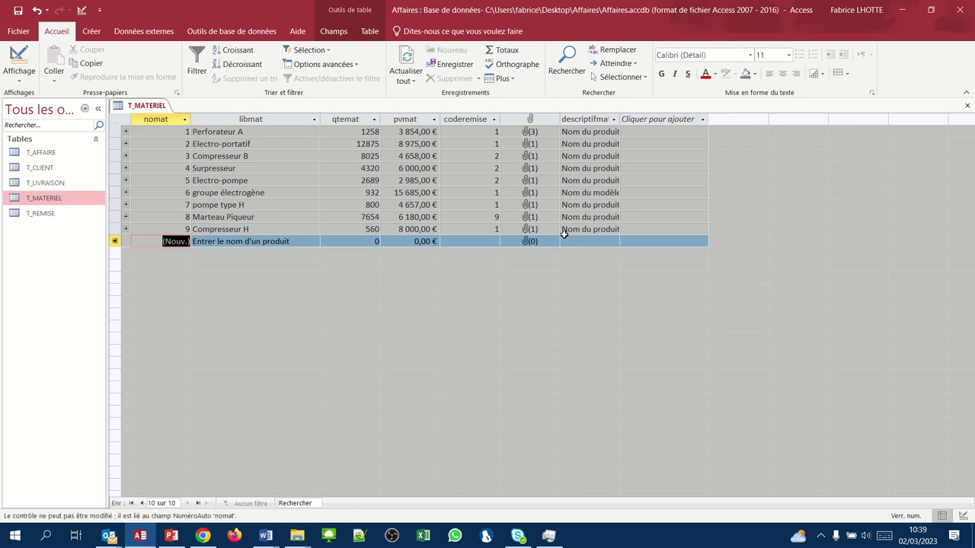
{"action": "key", "text": "Tab"}
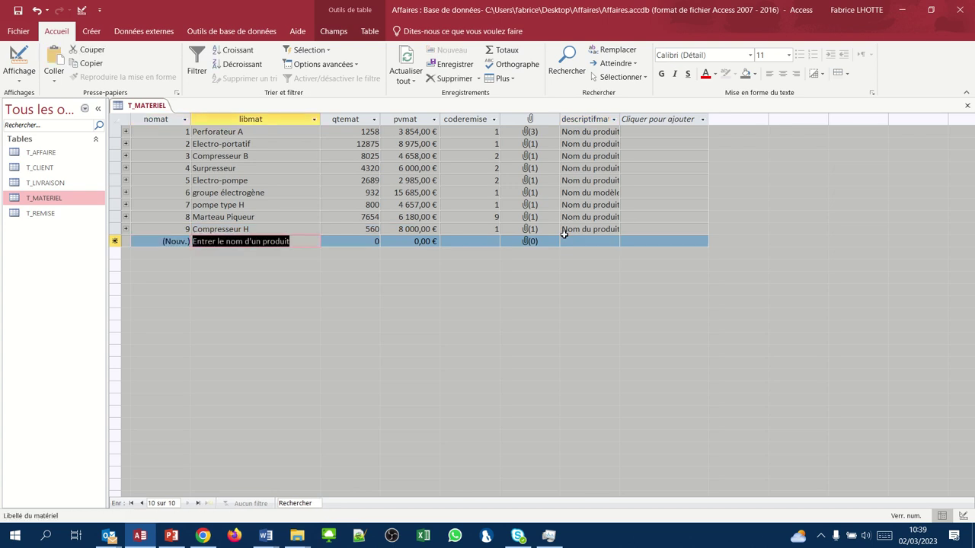
{"action": "type", "text": "perforateur"}
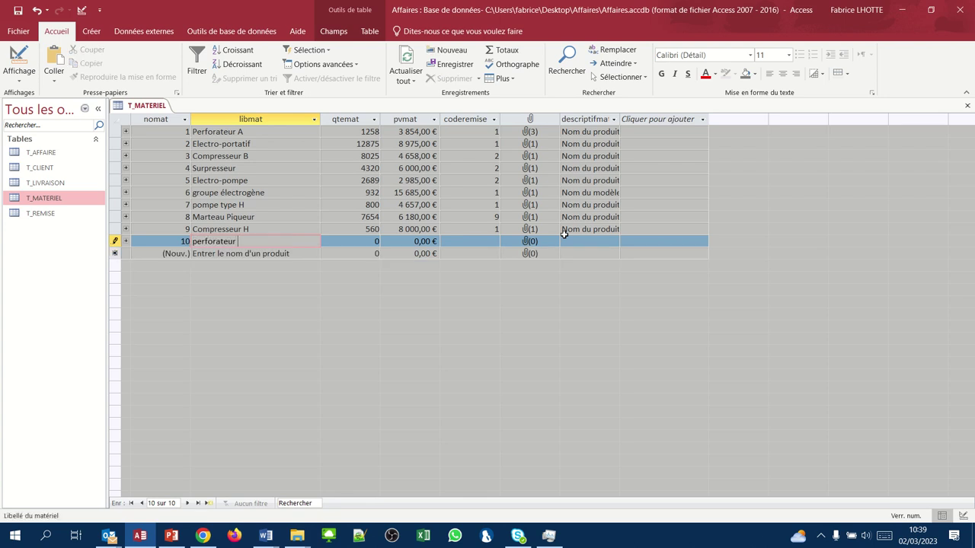
{"action": "type", "text": " TTC"}
- Correct the name to perforateur TTX and set quantity 6695, price 43589, discount code 2
{"action": "key", "text": "BackSpace"}
{"action": "key", "text": "Tab"}
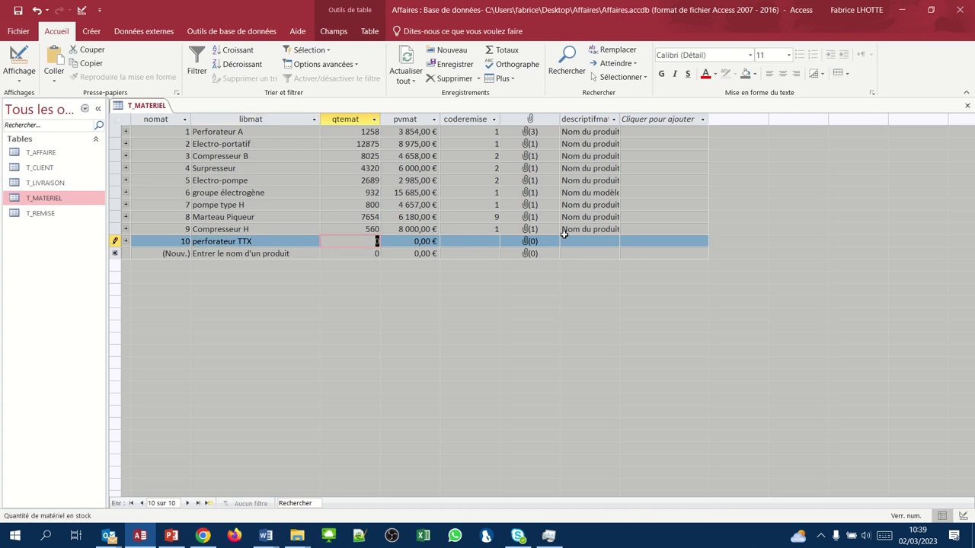
{"action": "type", "text": "5"}
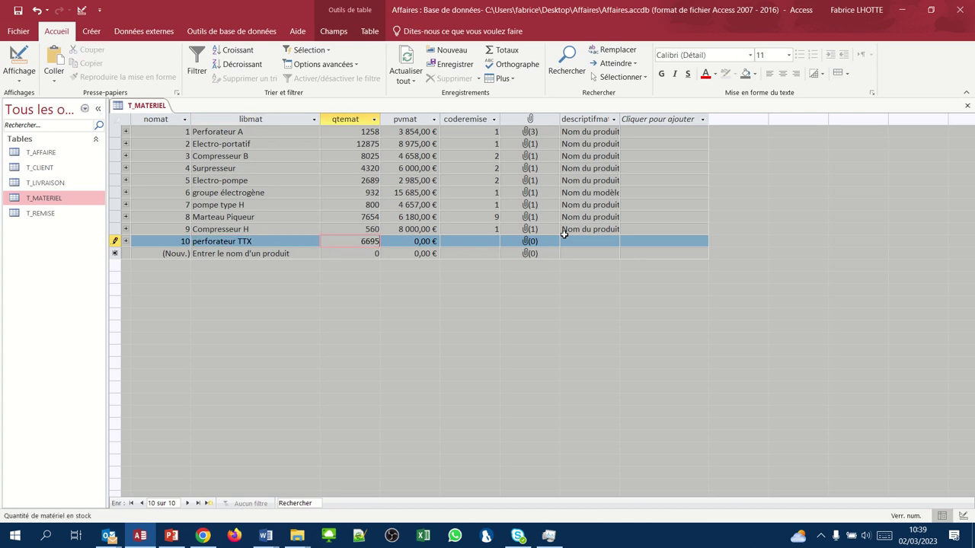
{"action": "key", "text": "Tab"}
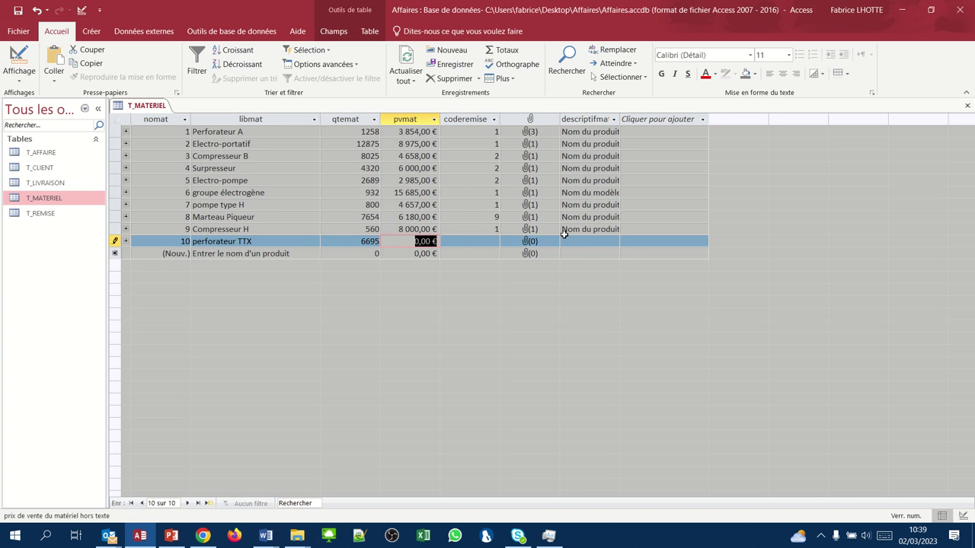
{"action": "type", "text": "43589"}
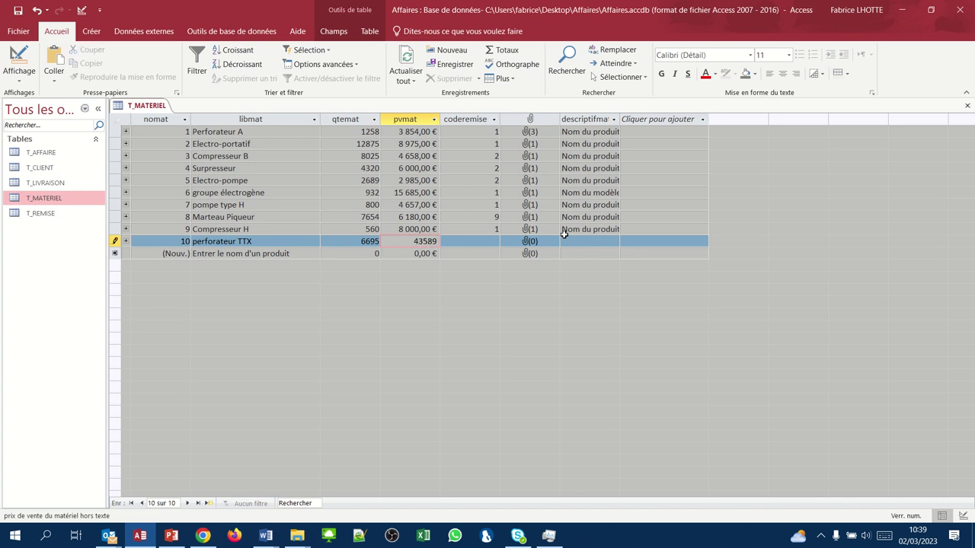
{"action": "key", "text": "Tab"}
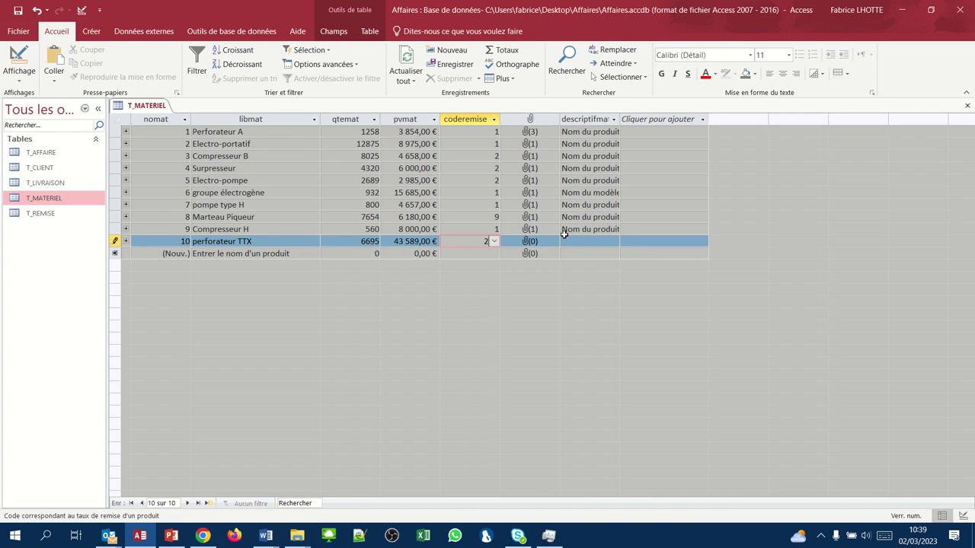
{"action": "key", "text": "Tab"}
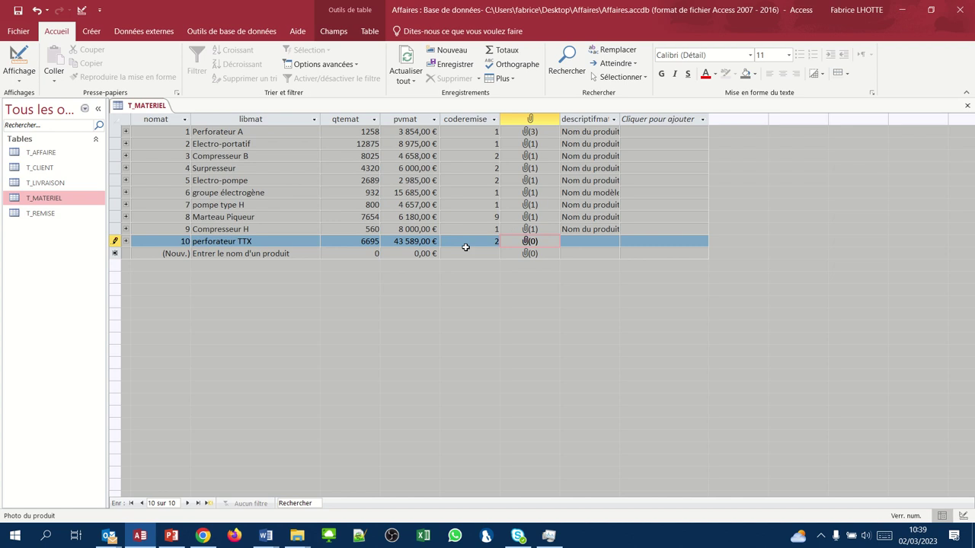
- Attach perforateurTTX.jpg to the perforateur TTX record's photo field
{"action": "right_click", "coordinate": [526, 244]}
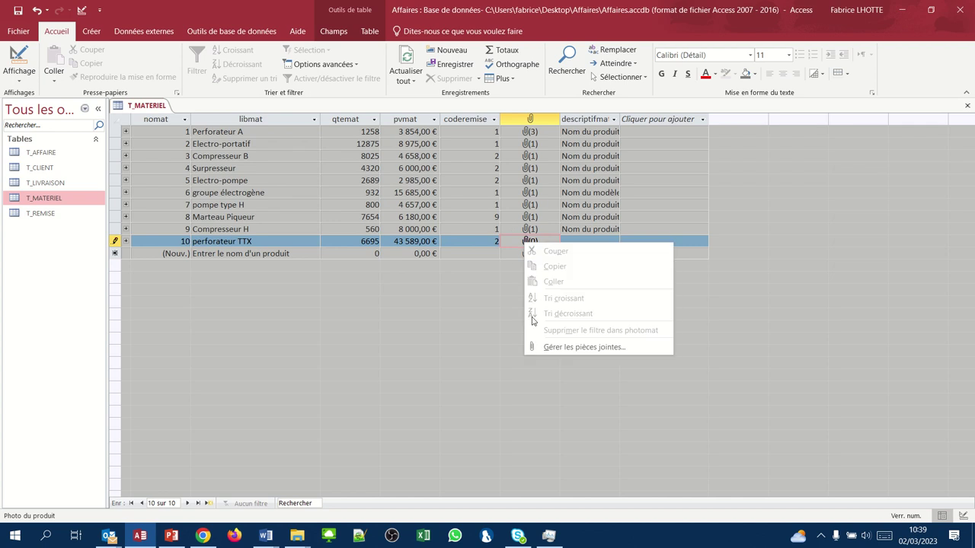
{"action": "left_click", "coordinate": [544, 347]}
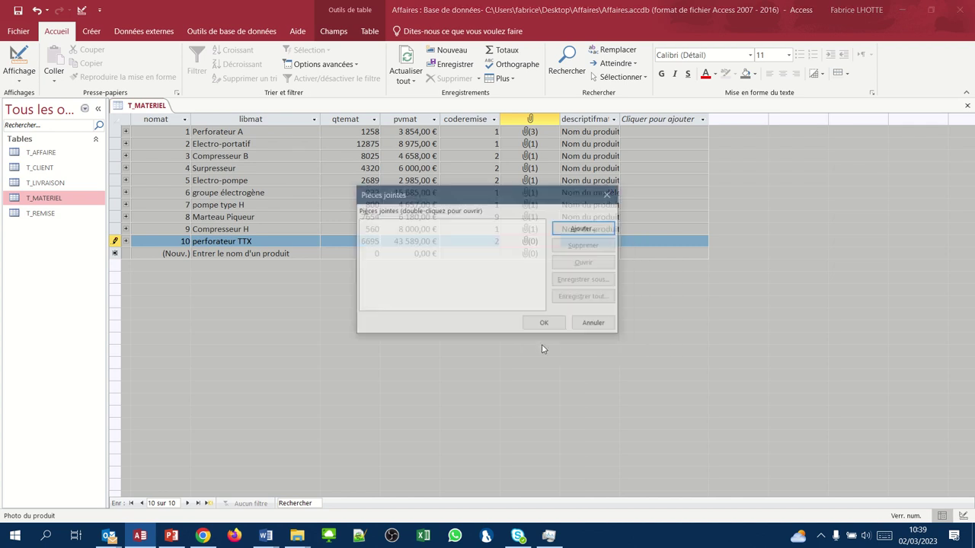
{"action": "left_click", "coordinate": [584, 229]}
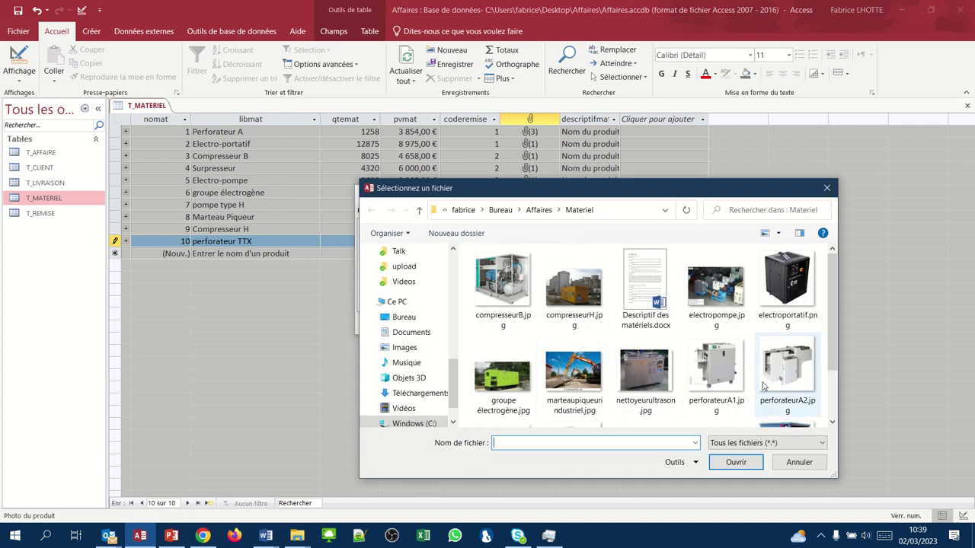
{"action": "left_click", "coordinate": [832, 423]}
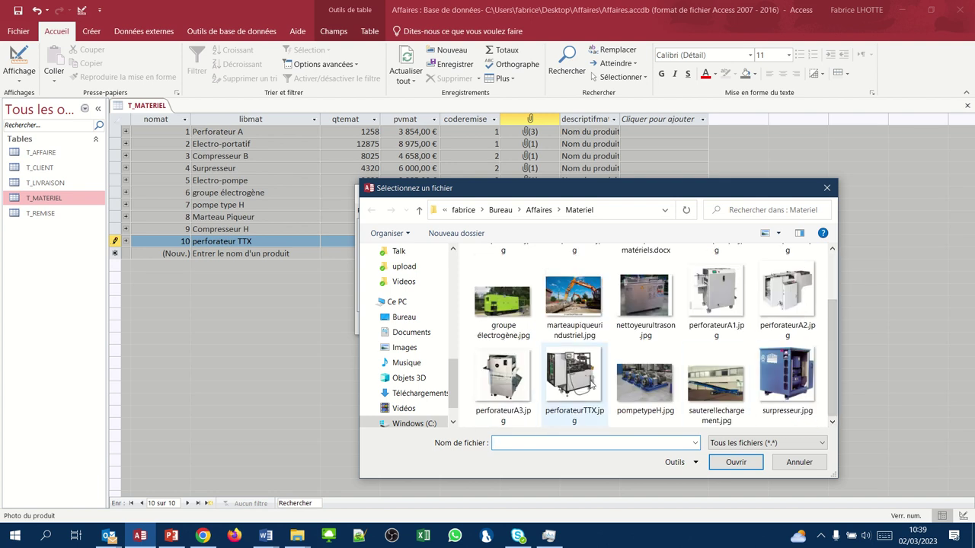
{"action": "left_click", "coordinate": [592, 386]}
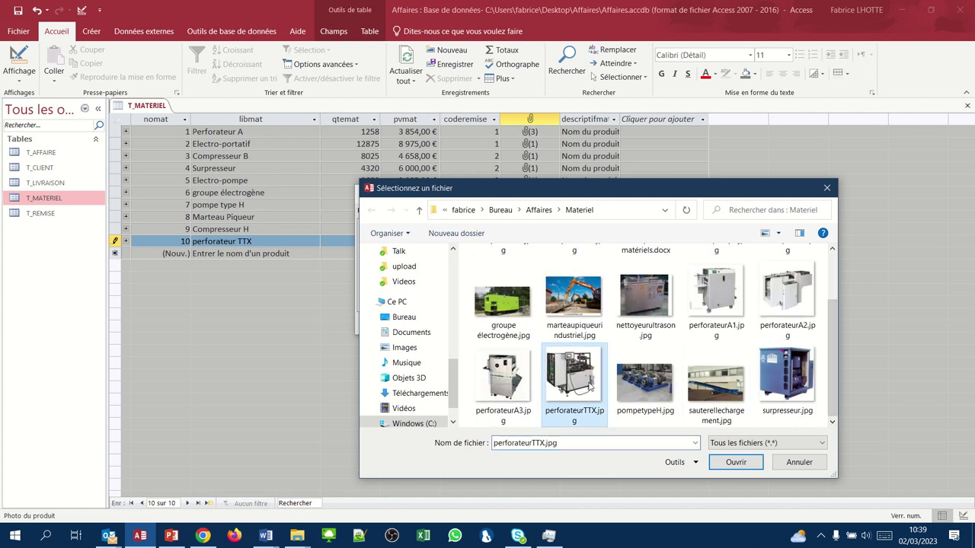
{"action": "left_click", "coordinate": [736, 463]}
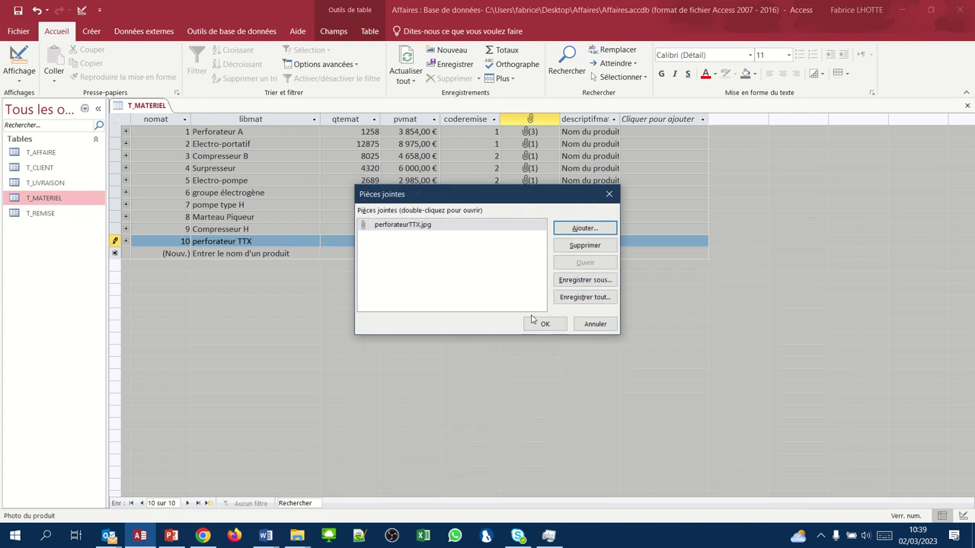
{"action": "left_click", "coordinate": [539, 323]}
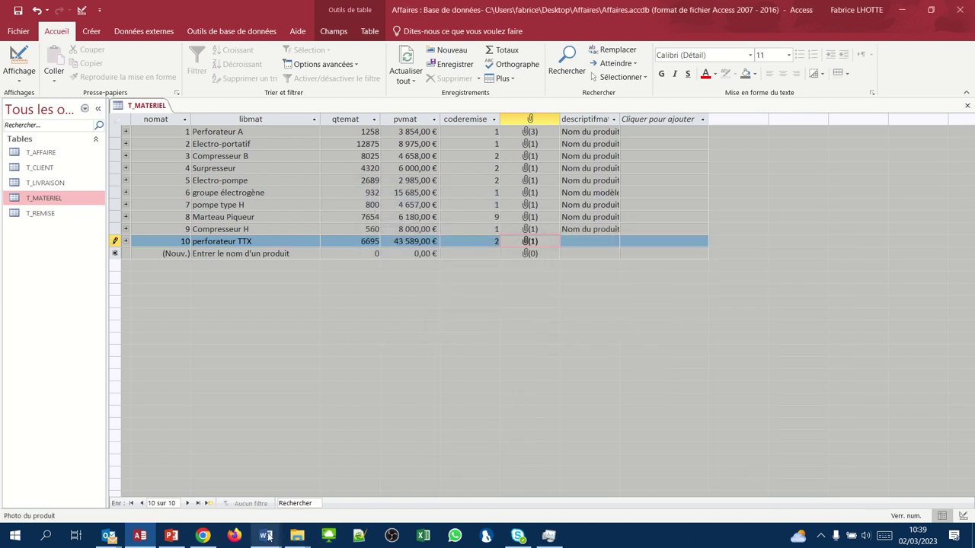
- Select the full Perforateur TTX description in Word, then minimize Word to show T_MATERIEL
{"action": "mouse_move", "coordinate": [268, 536]}
{"action": "left_click", "coordinate": [304, 499]}
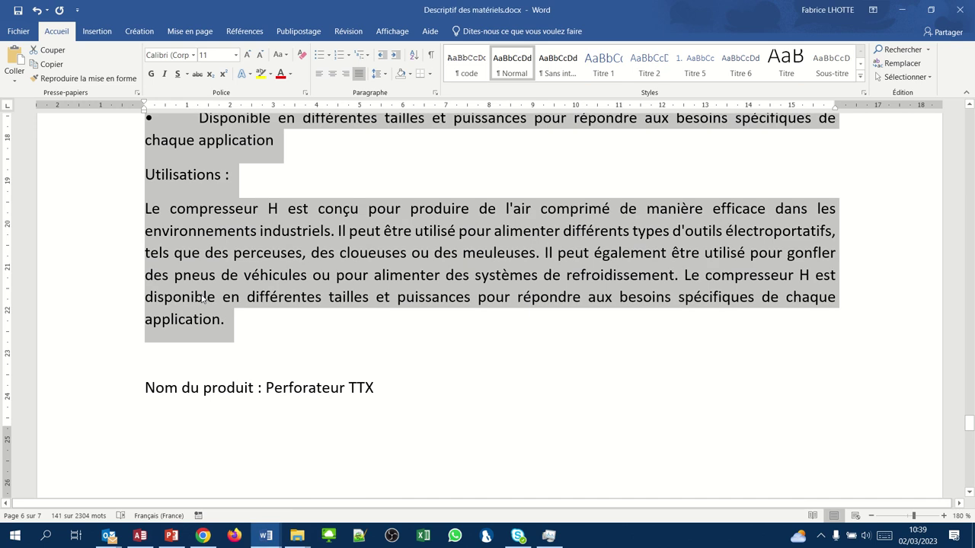
{"action": "left_click", "coordinate": [141, 387]}
{"action": "scroll", "coordinate": [144, 387], "scroll_direction": "down", "scroll_amount": 3}
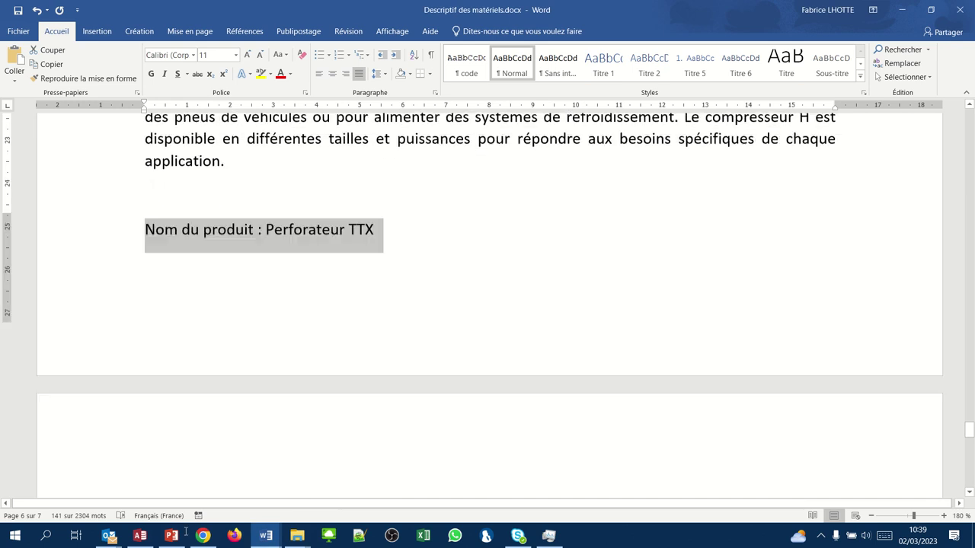
{"action": "left_click_drag", "start_coordinate": [185, 531], "coordinate": [392, 370]}
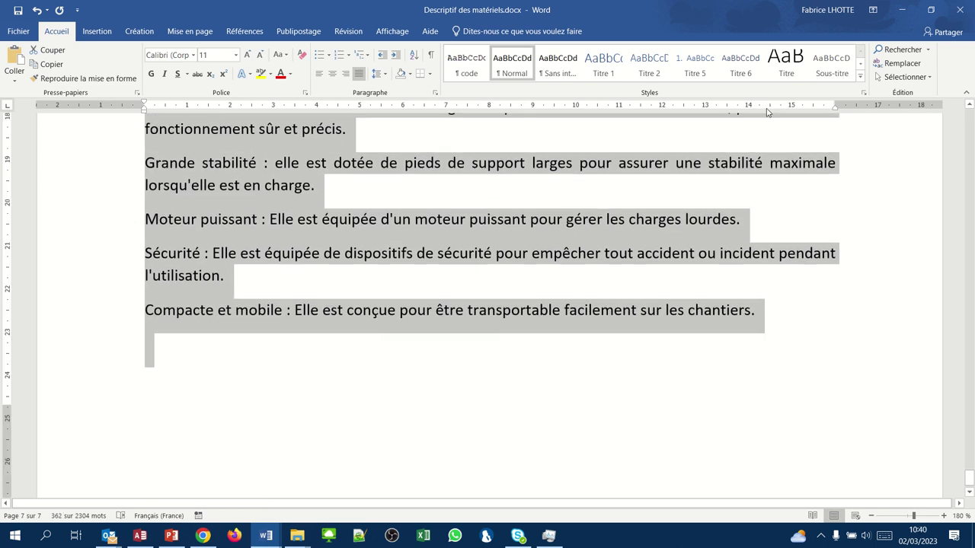
{"action": "left_click", "coordinate": [901, 10]}
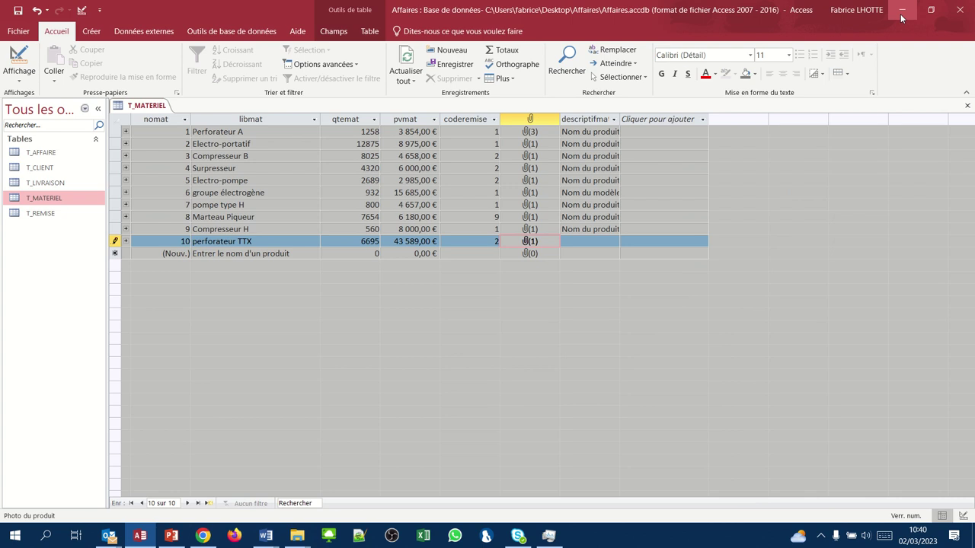
- Paste the Perforateur TTX description into row 10's descriptifmat, save it, and close T_MATERIEL
{"action": "left_click", "coordinate": [575, 241]}
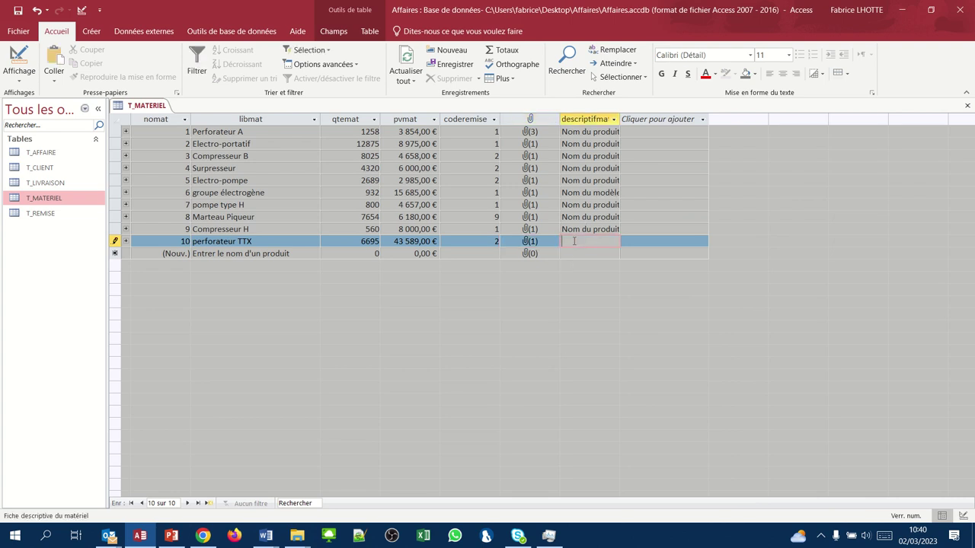
{"action": "key", "text": "ctrl+v"}
{"action": "key", "text": "Tab"}
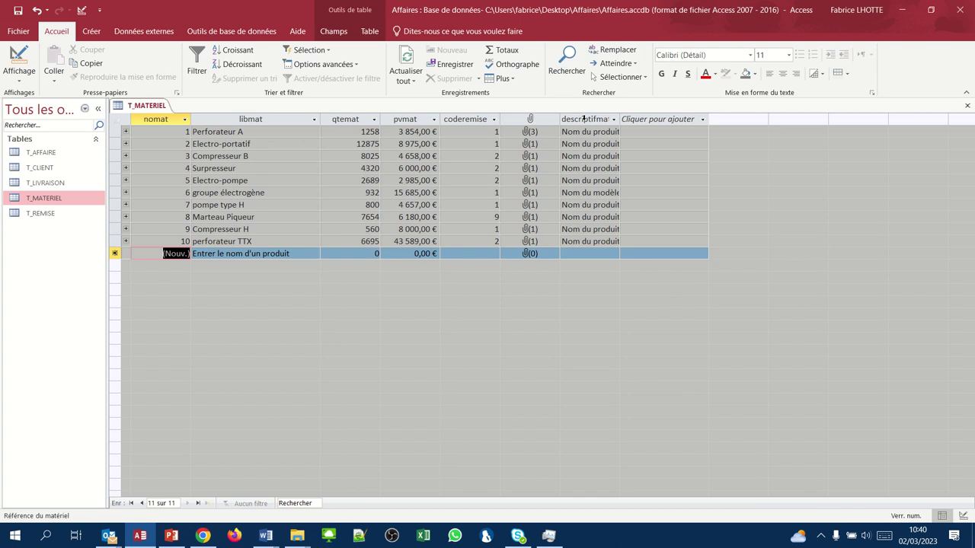
{"action": "mouse_move", "coordinate": [394, 6]}
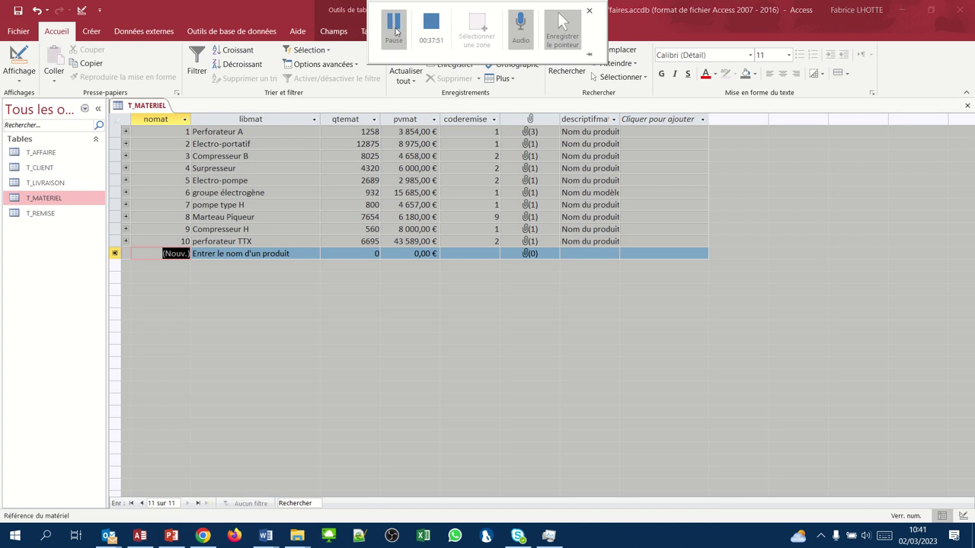
{"action": "left_click", "coordinate": [966, 105]}
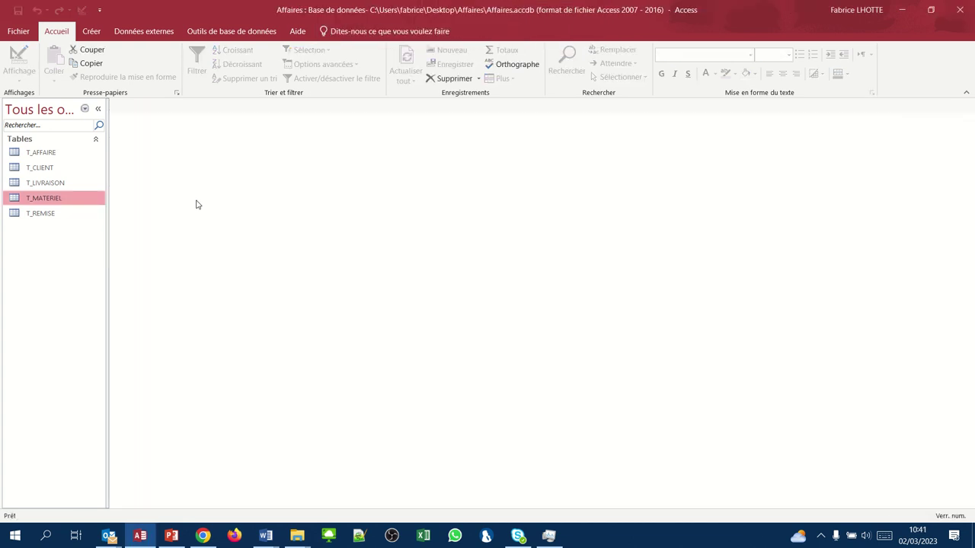
- Open T_AFFAIRE and start affair 1 with client 1 and material 8
{"action": "left_click", "coordinate": [33, 157]}
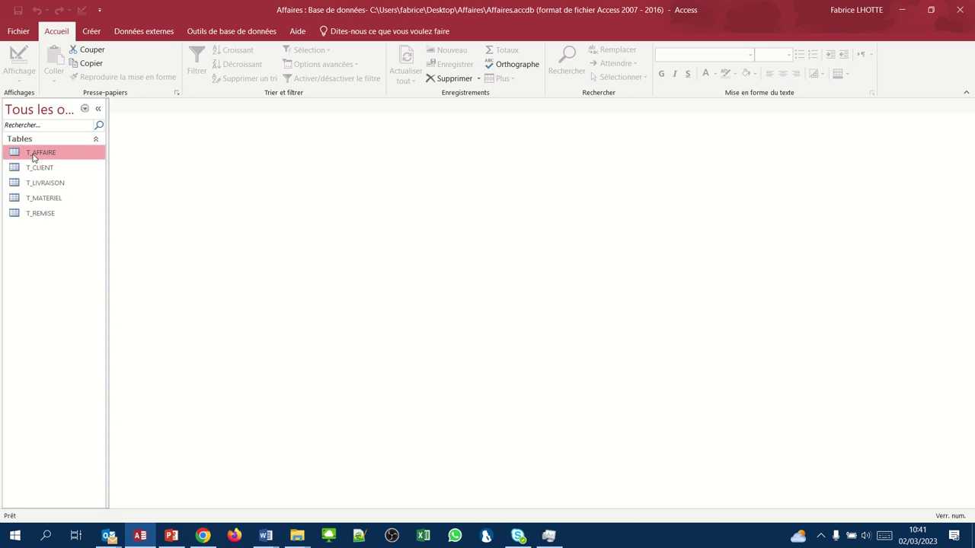
{"action": "double_click", "coordinate": [33, 157]}
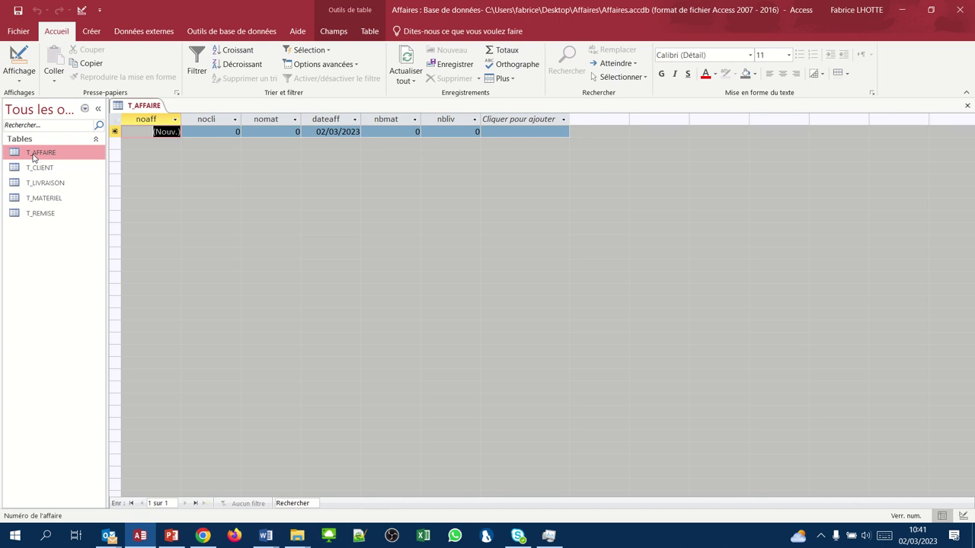
{"action": "key", "text": "Tab"}
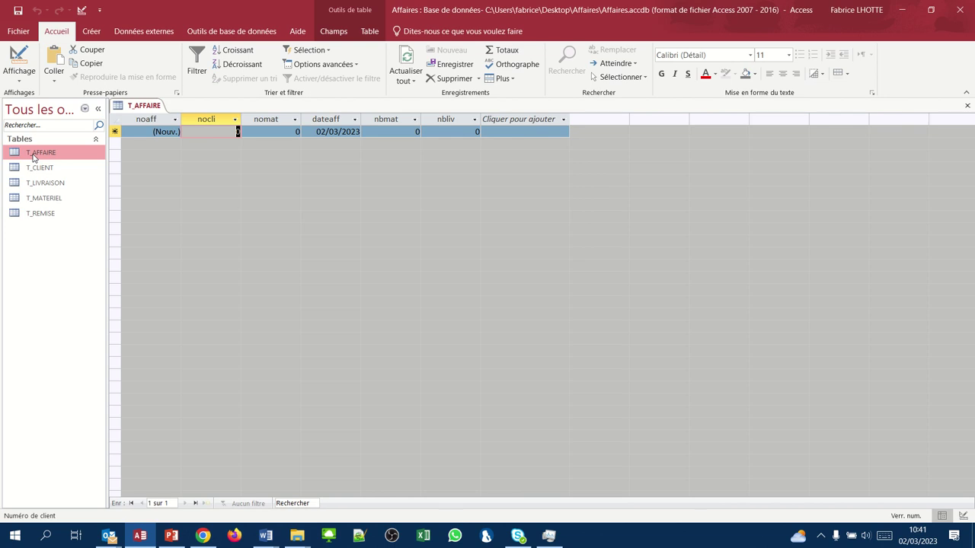
{"action": "type", "text": "1"}
{"action": "key", "text": "Tab"}
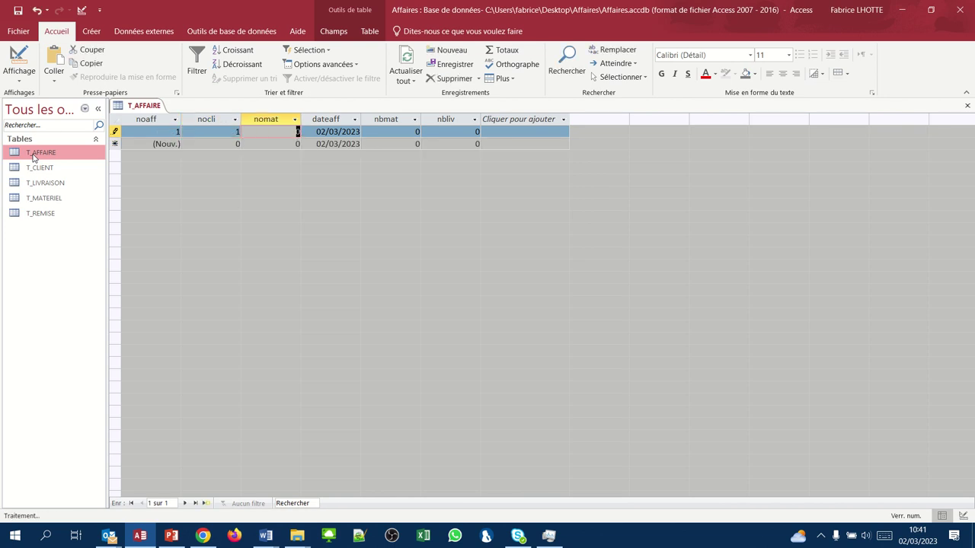
{"action": "type", "text": "8"}
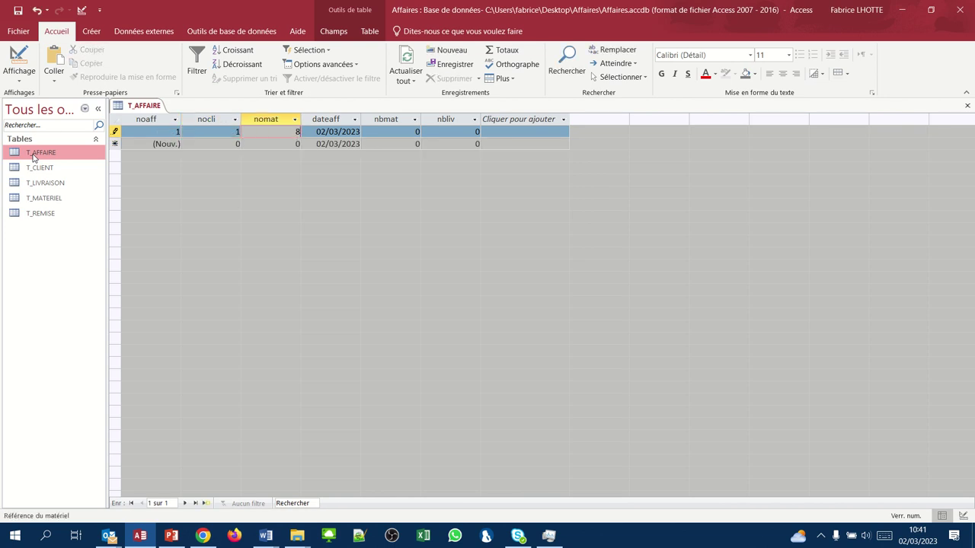
{"action": "key", "text": "Tab"}
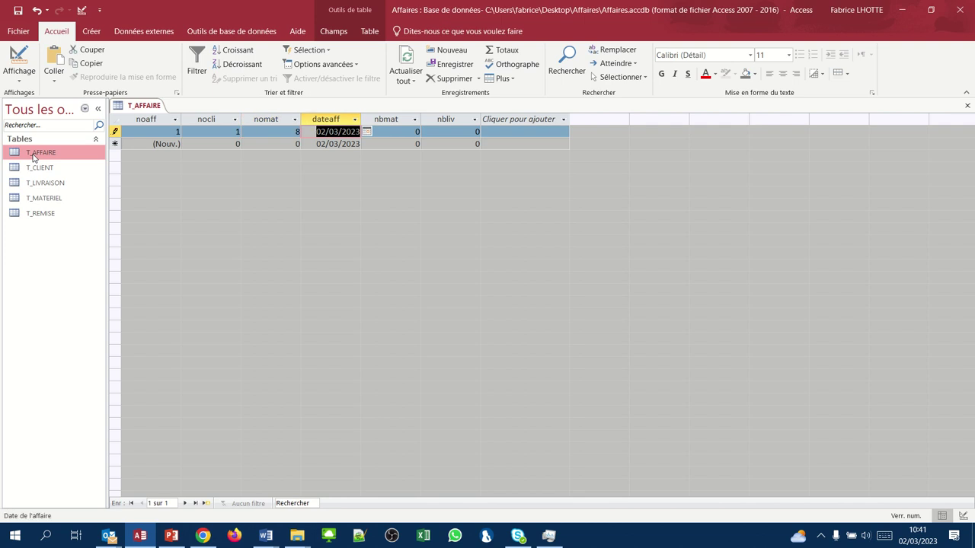
- Give affair 1 date 05/10/2018, quantity 50 and 3 deliveries, then save it
{"action": "left_click", "coordinate": [366, 133]}
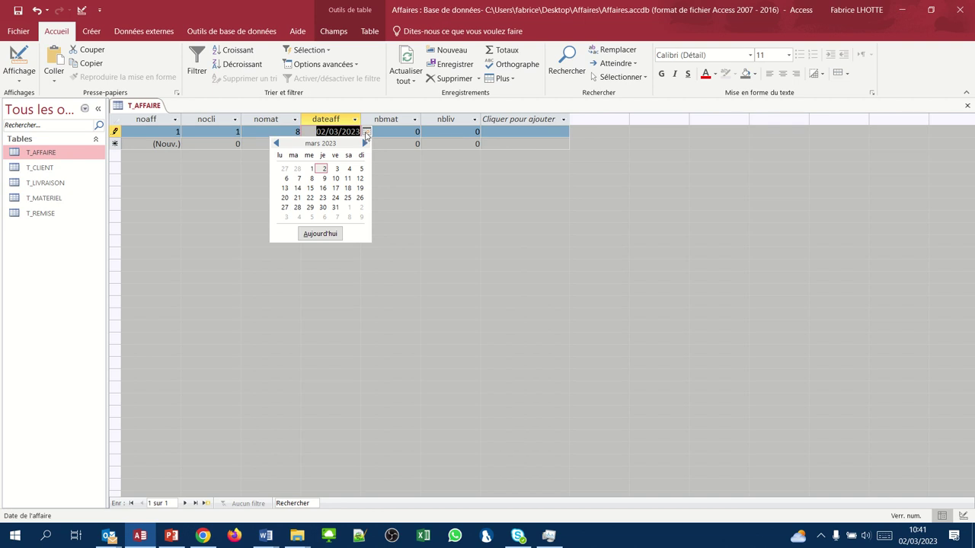
{"action": "left_click", "coordinate": [367, 133]}
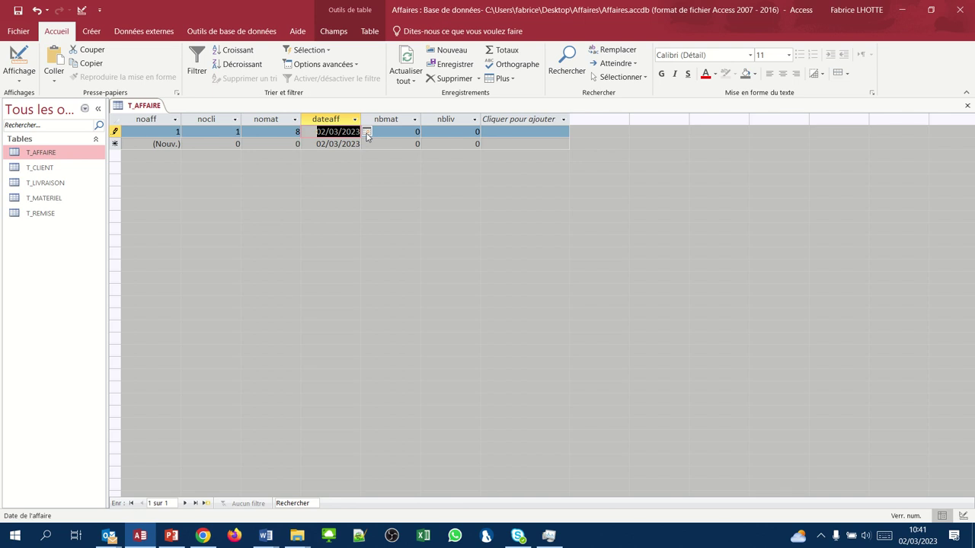
{"action": "type", "text": "05"}
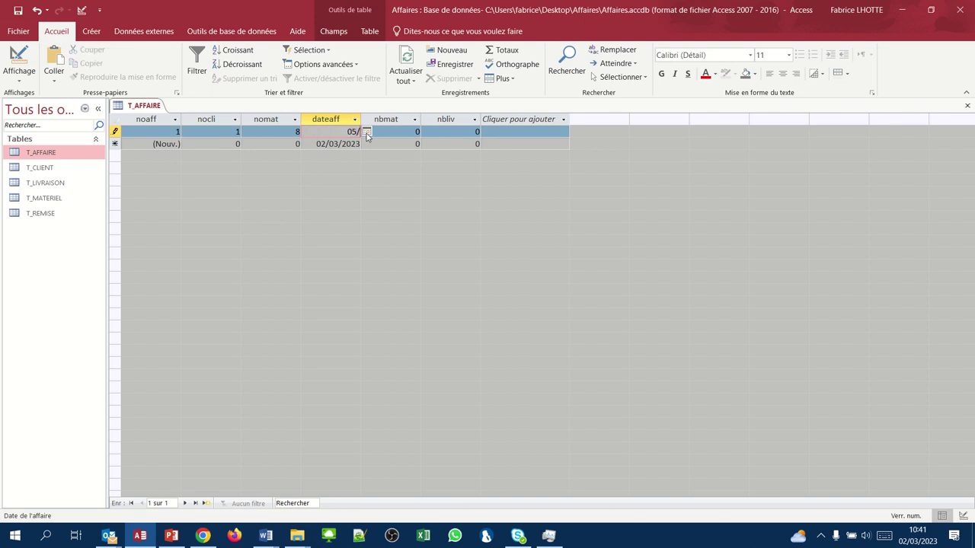
{"action": "type", "text": "/10/2018"}
{"action": "key", "text": "Tab"}
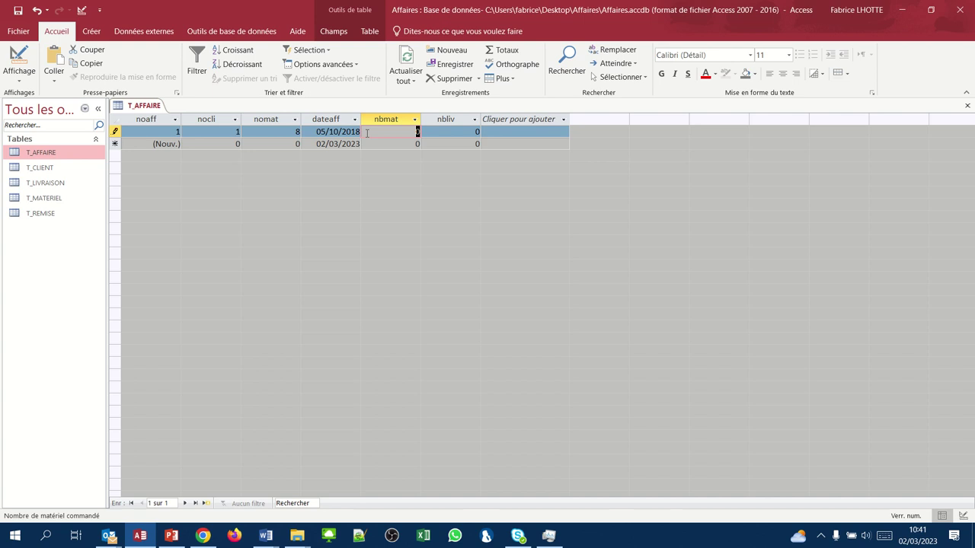
{"action": "type", "text": "50"}
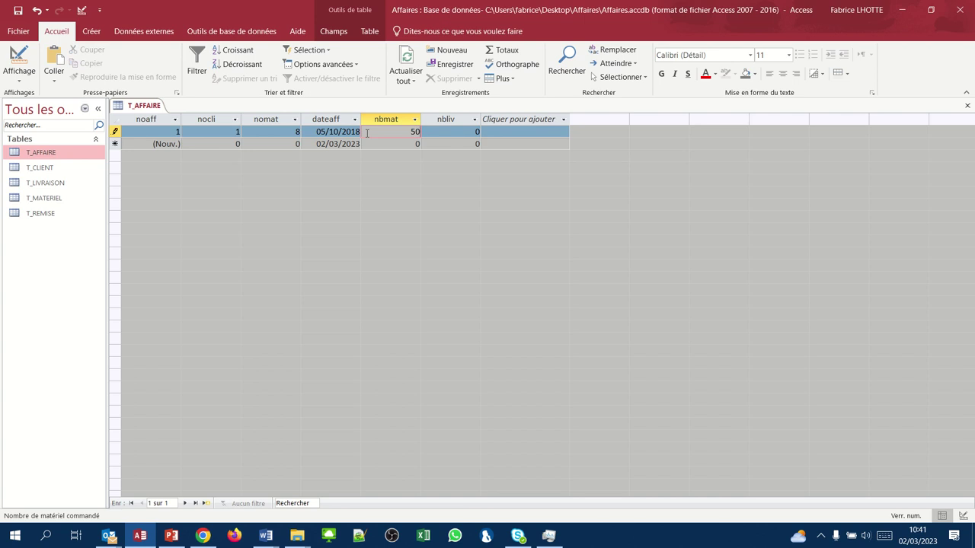
{"action": "key", "text": "Tab"}
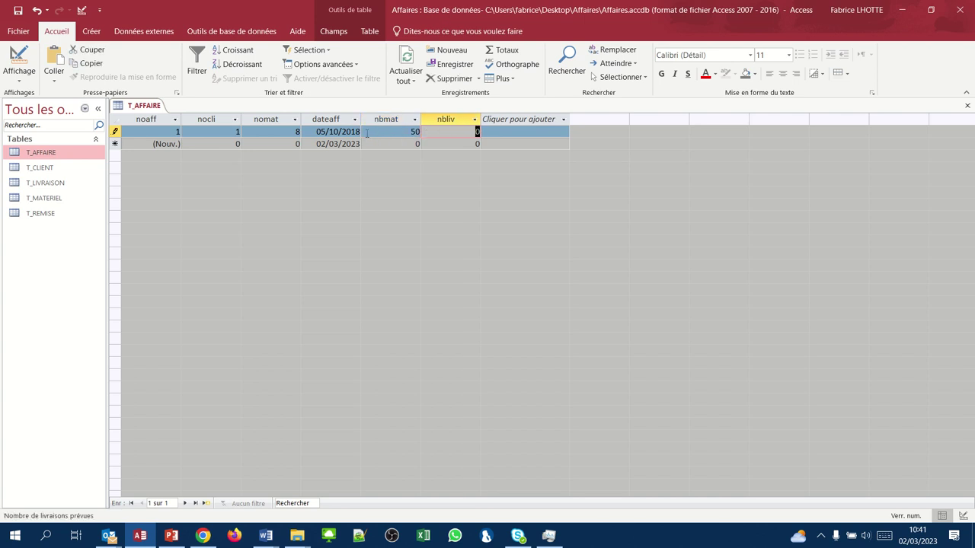
{"action": "type", "text": "3"}
{"action": "key", "text": "Tab"}
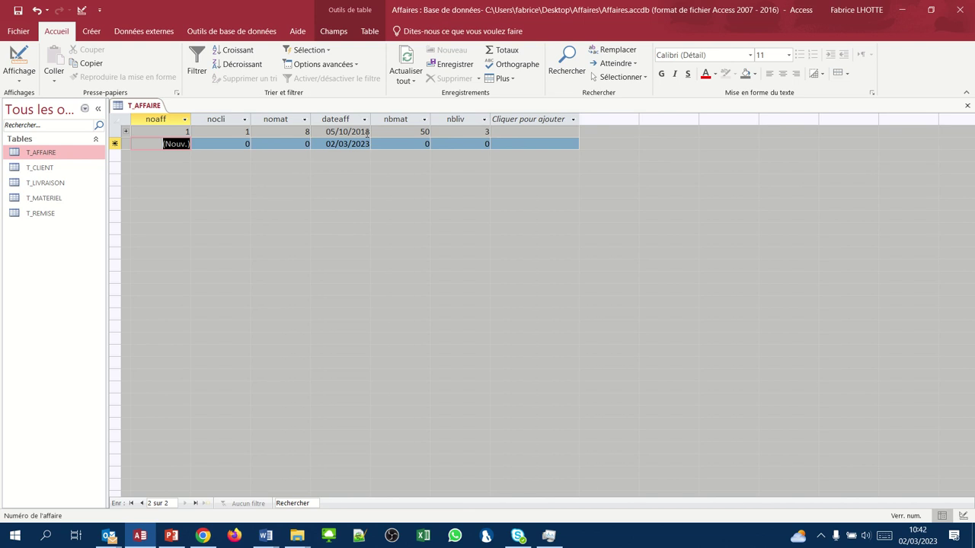
- Add affair 2: client 5, material 5, 06/10/2018, quantity 8, 5 deliveries
{"action": "key", "text": "Tab"}
{"action": "type", "text": "5"}
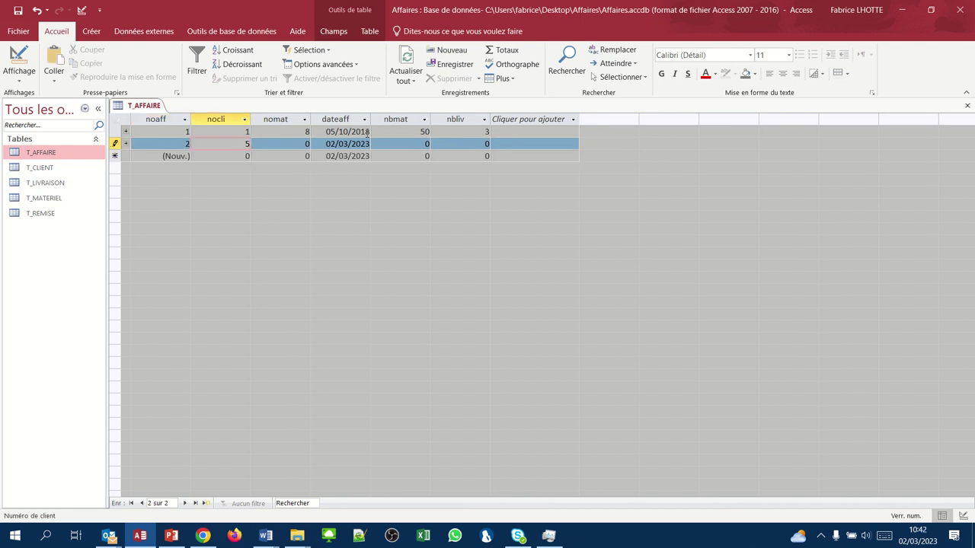
{"action": "key", "text": "Tab"}
{"action": "type", "text": "5"}
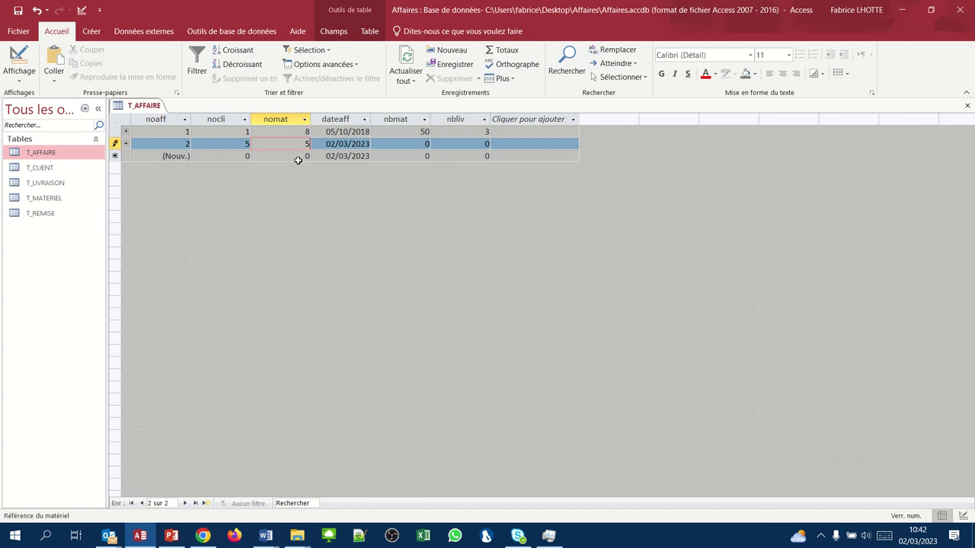
{"action": "key", "text": "Tab"}
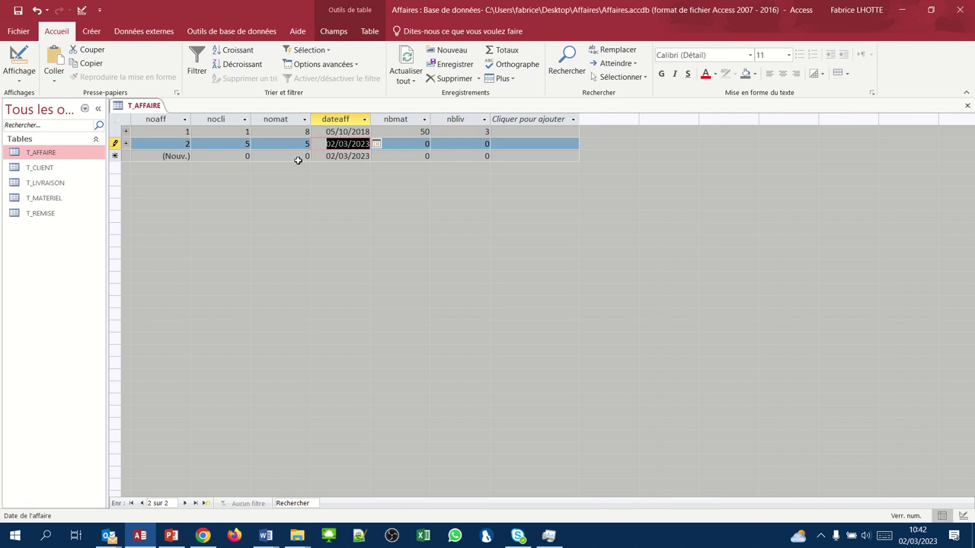
{"action": "type", "text": "06/10/"}
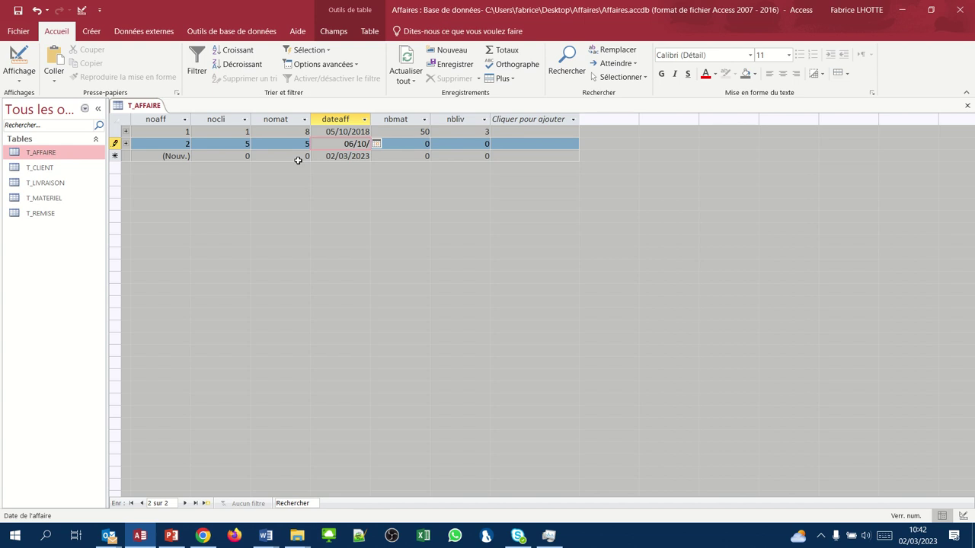
{"action": "type", "text": "2018"}
{"action": "key", "text": "Tab"}
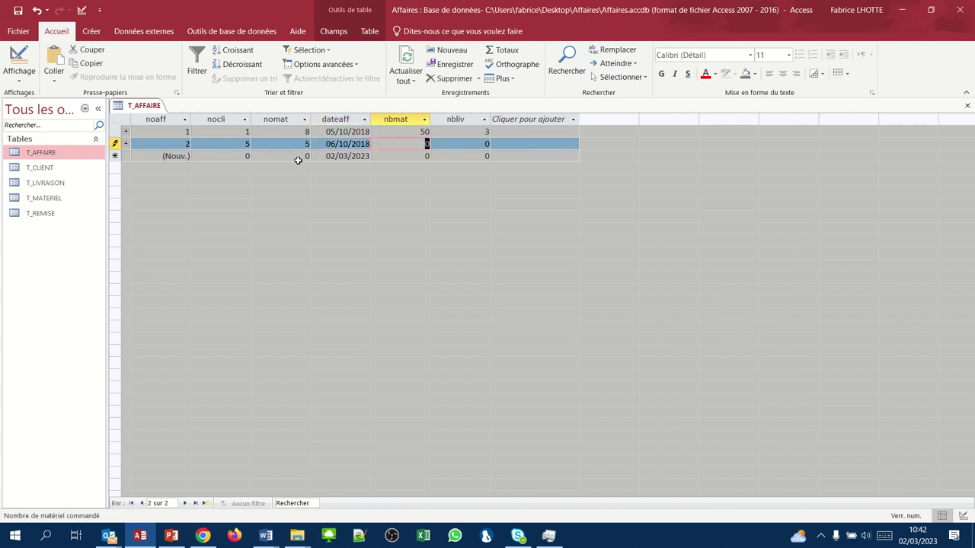
{"action": "type", "text": "8"}
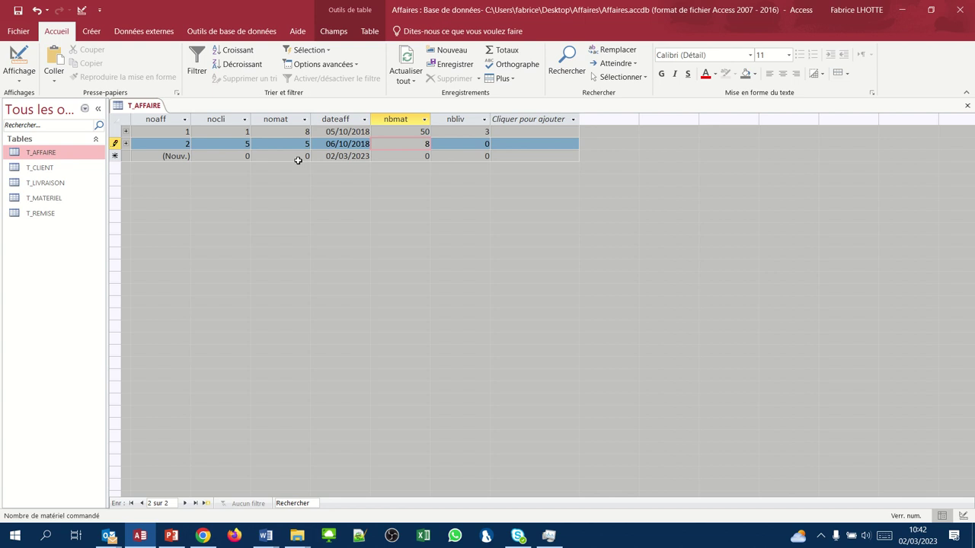
{"action": "key", "text": "Tab"}
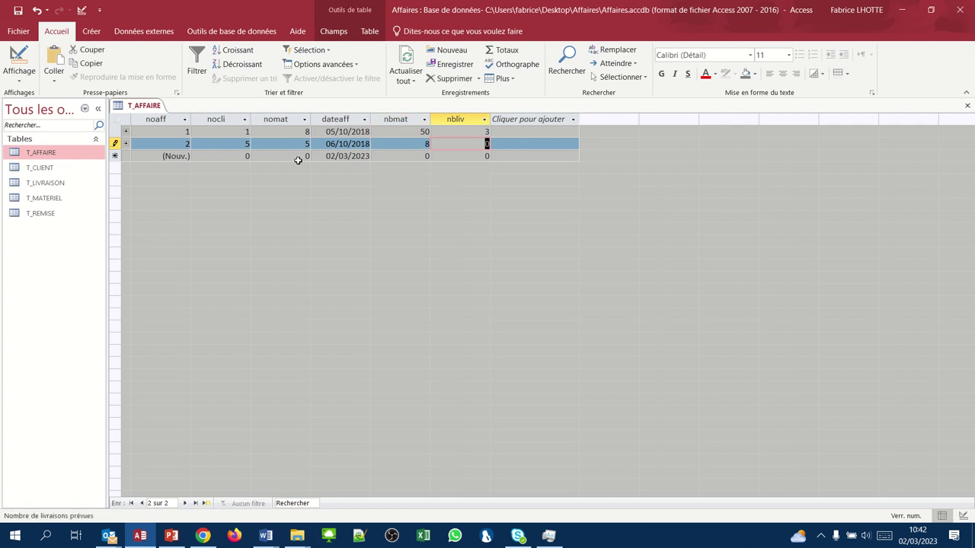
{"action": "type", "text": "5"}
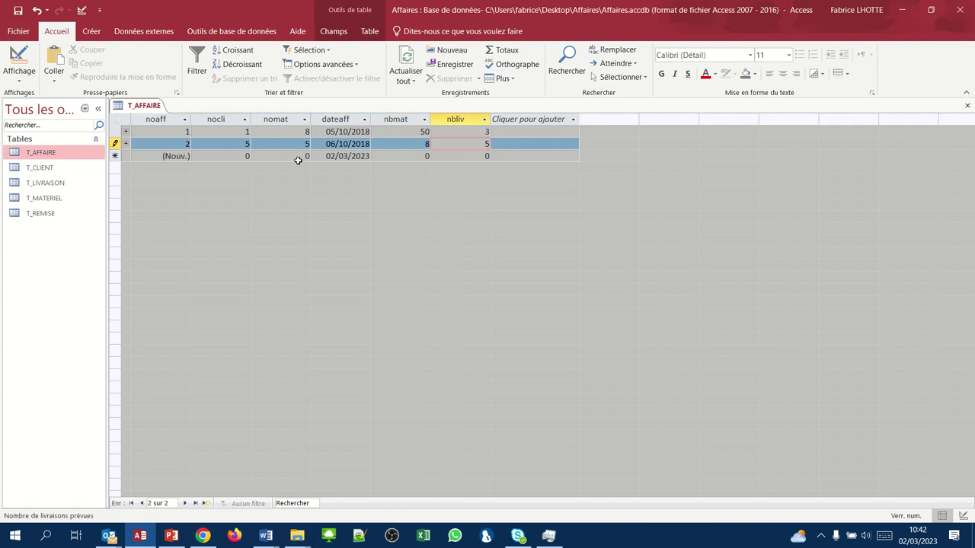
{"action": "key", "text": "Tab"}
{"action": "key", "text": "Tab"}
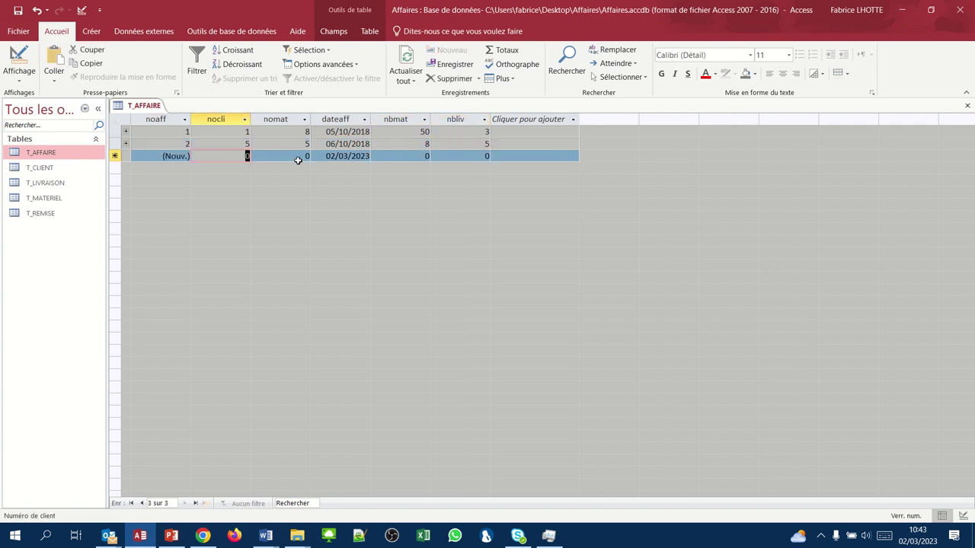
- Add affair 3: client 8, material 5, 07/10/2018, quantity 50, 9 deliveries
{"action": "type", "text": "8"}
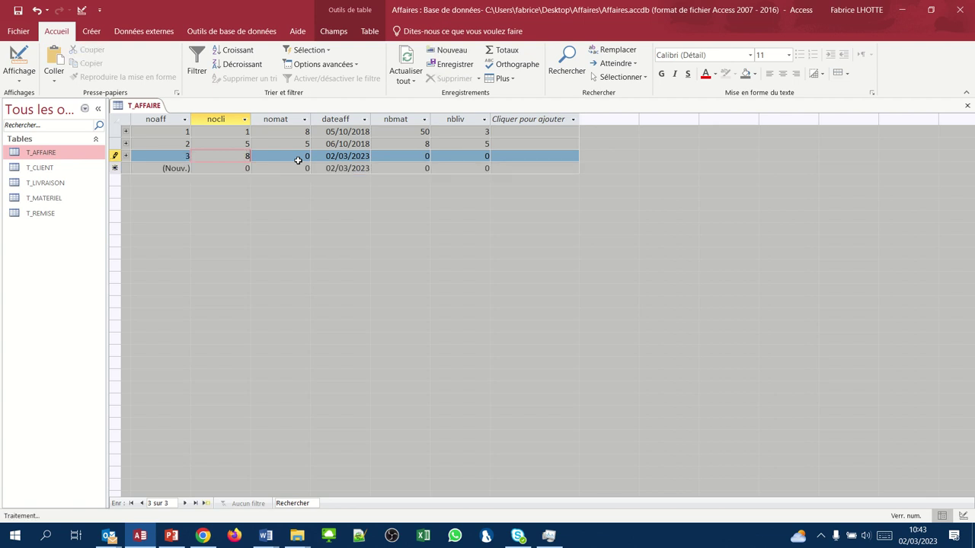
{"action": "key", "text": "Tab"}
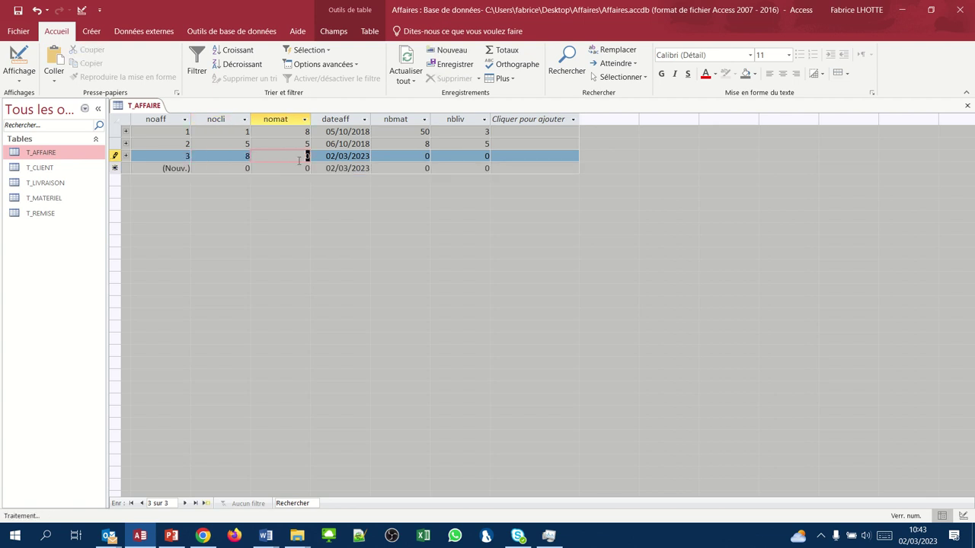
{"action": "type", "text": "5"}
{"action": "key", "text": "Tab"}
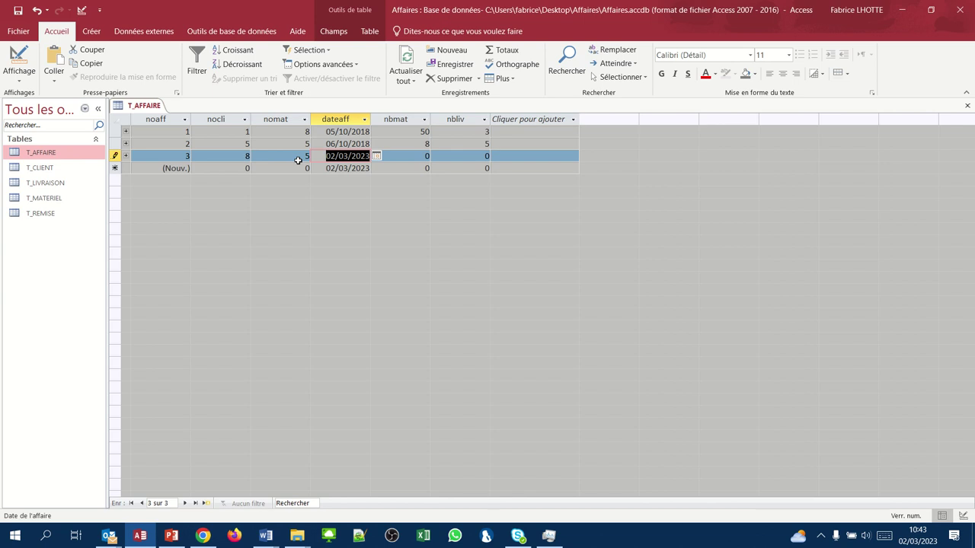
{"action": "type", "text": "07/10/"}
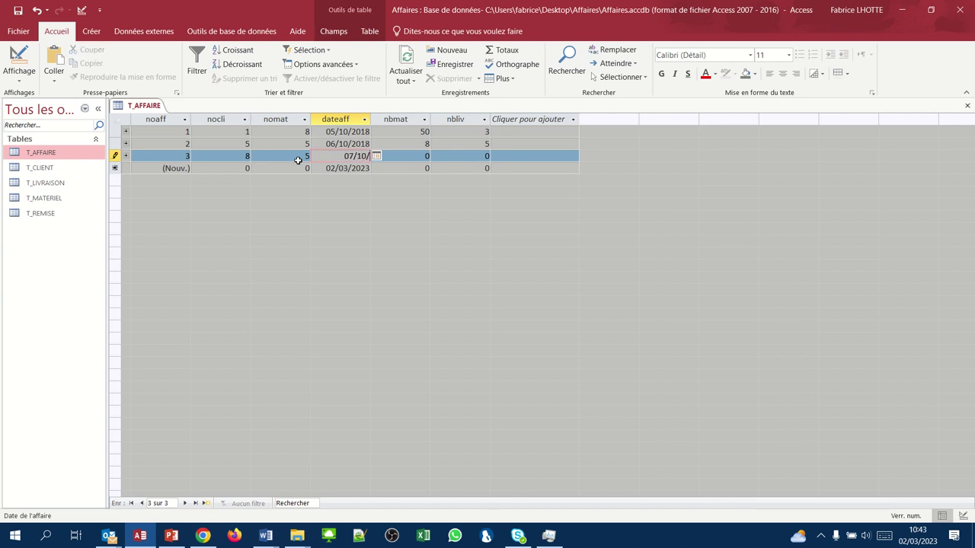
{"action": "type", "text": "2018"}
{"action": "key", "text": "Tab"}
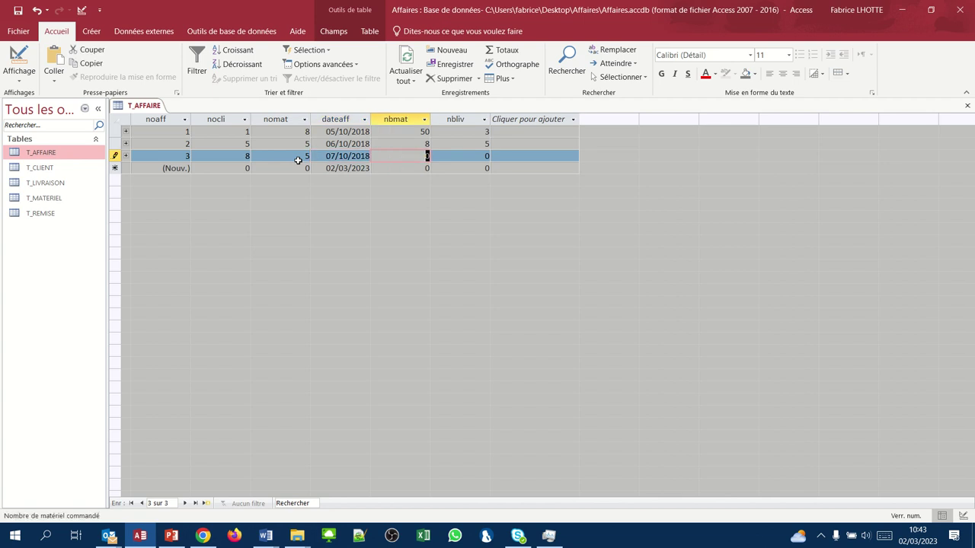
{"action": "type", "text": "50"}
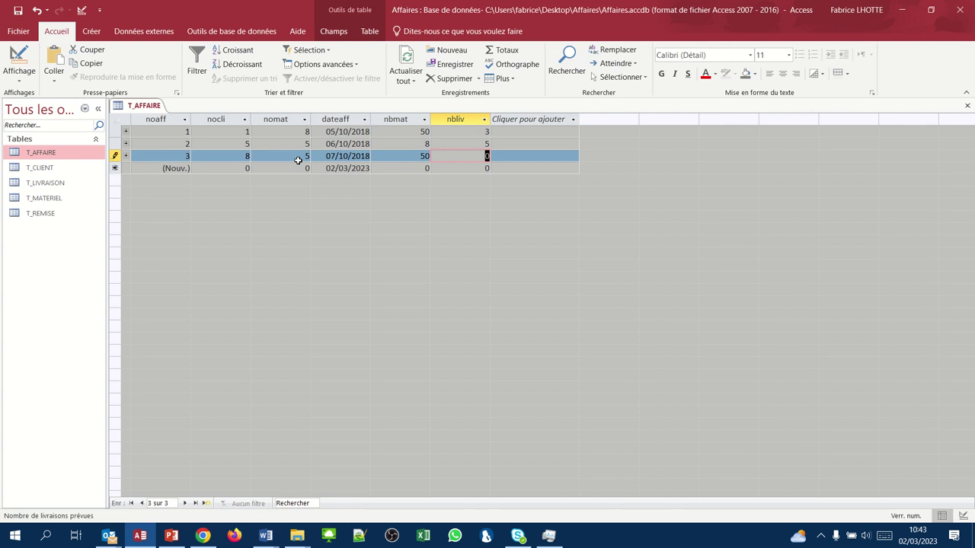
{"action": "type", "text": "9"}
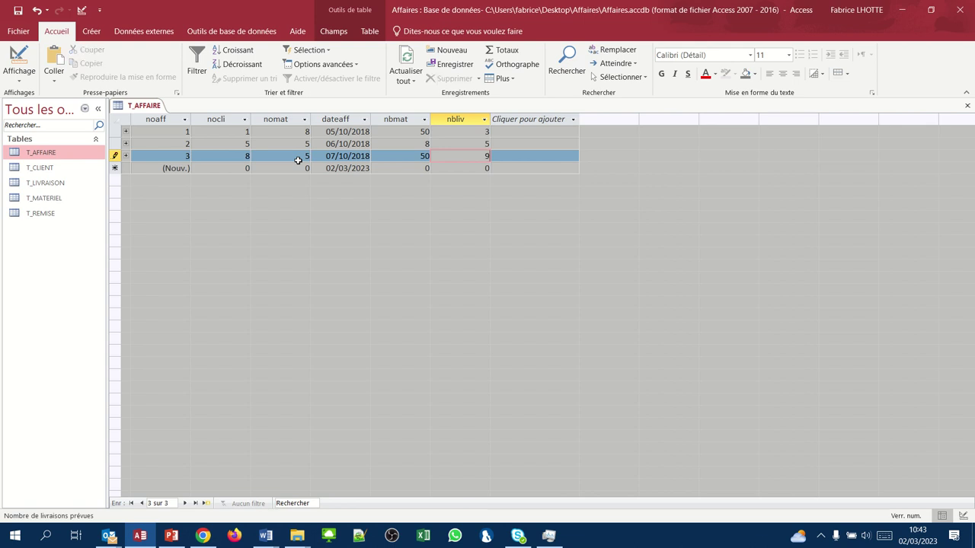
{"action": "key", "text": "Tab"}
{"action": "key", "text": "Tab"}
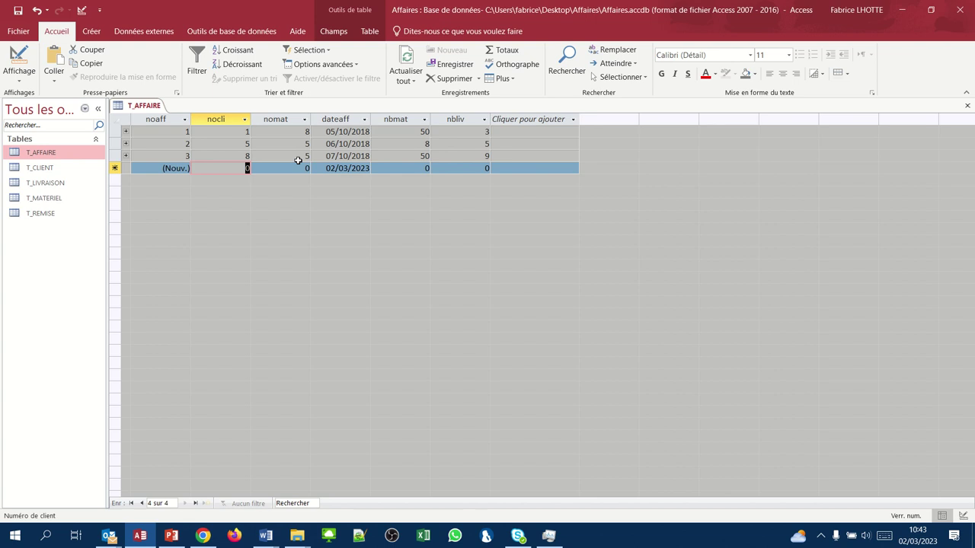
- Add affair 4: client 7, material 6, 12/10/2018, quantity 26, 8 deliveries
{"action": "type", "text": "7"}
{"action": "key", "text": "Tab"}
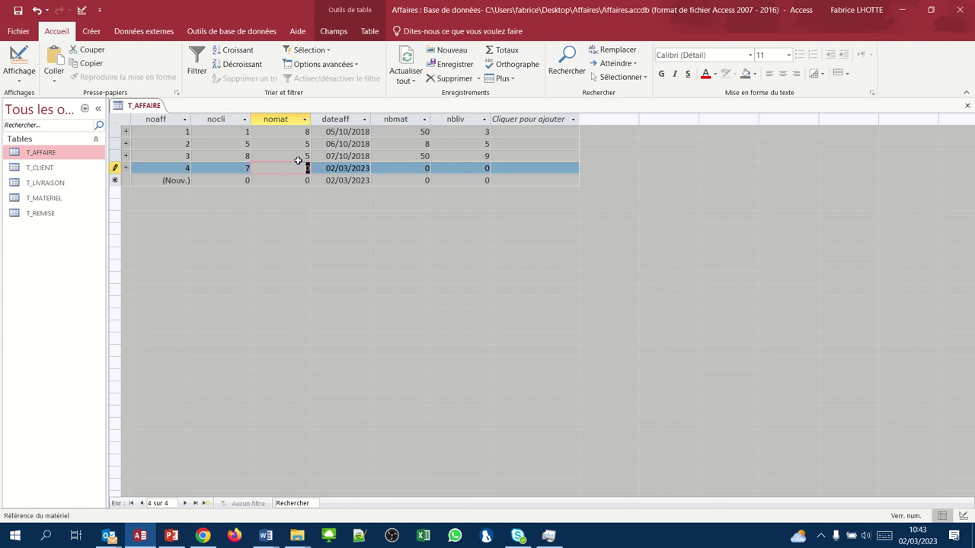
{"action": "type", "text": "6"}
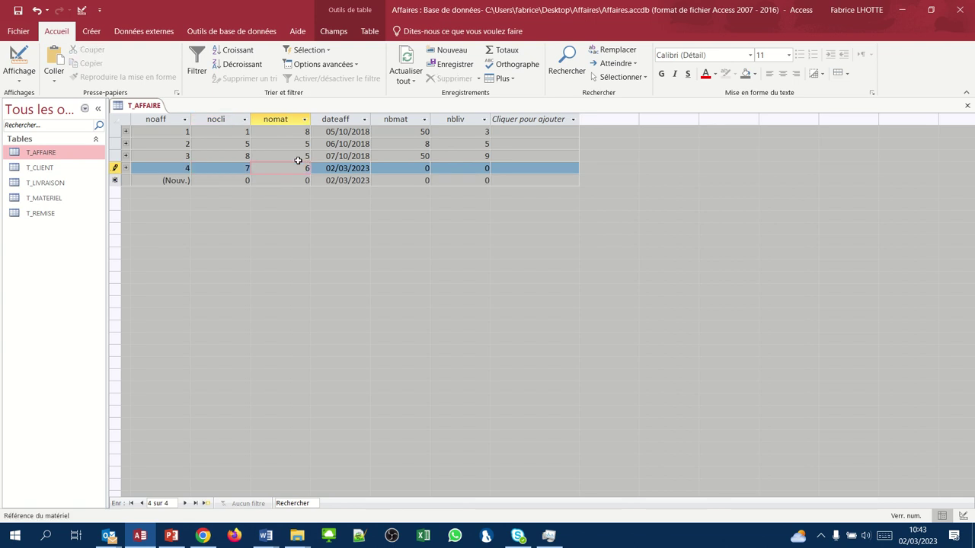
{"action": "key", "text": "Tab"}
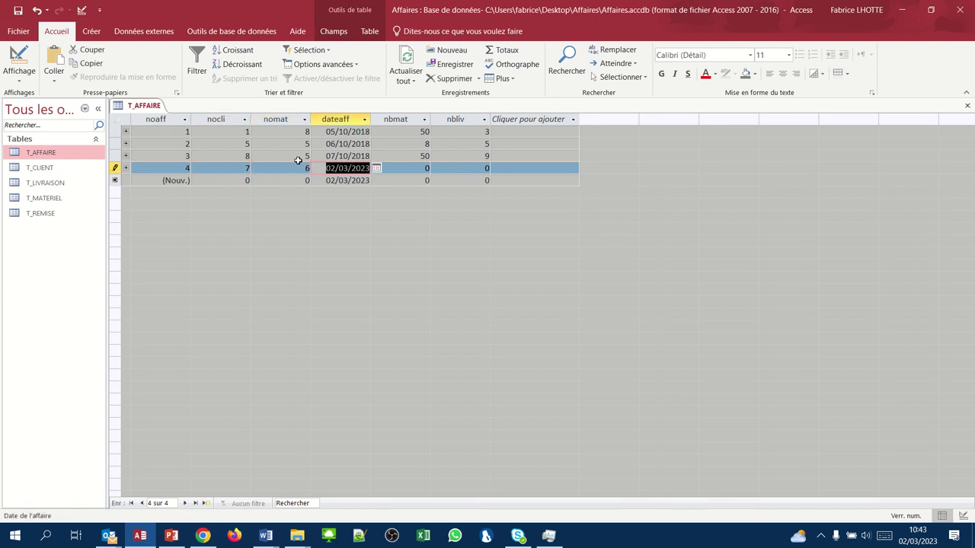
{"action": "type", "text": "12/"}
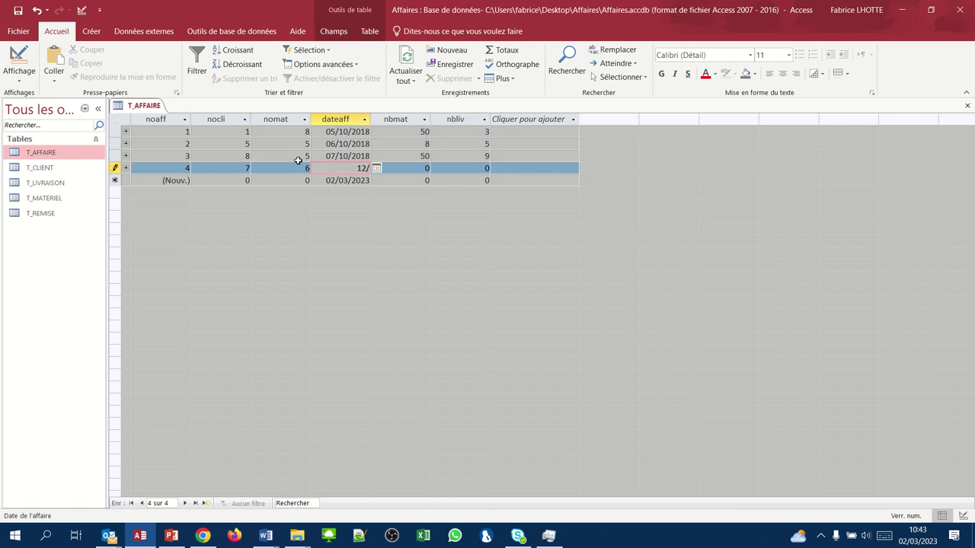
{"action": "type", "text": "10/2018"}
{"action": "key", "text": "Tab"}
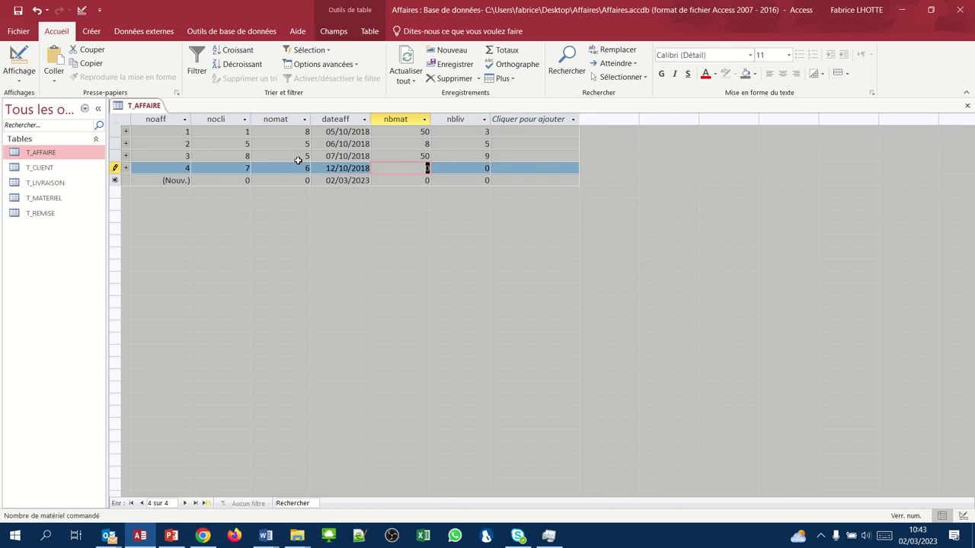
{"action": "type", "text": "26"}
{"action": "key", "text": "Tab"}
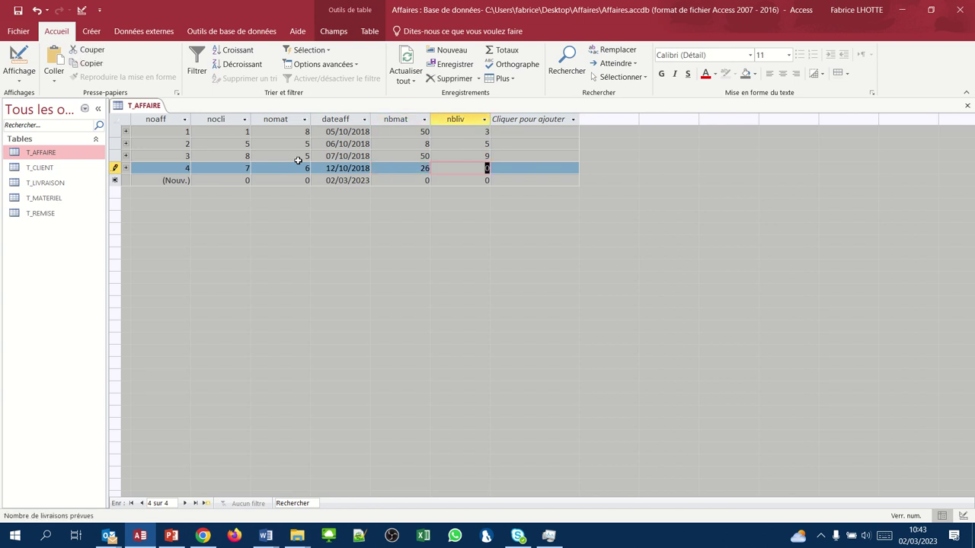
{"action": "type", "text": "8"}
{"action": "key", "text": "Tab"}
{"action": "key", "text": "Tab"}
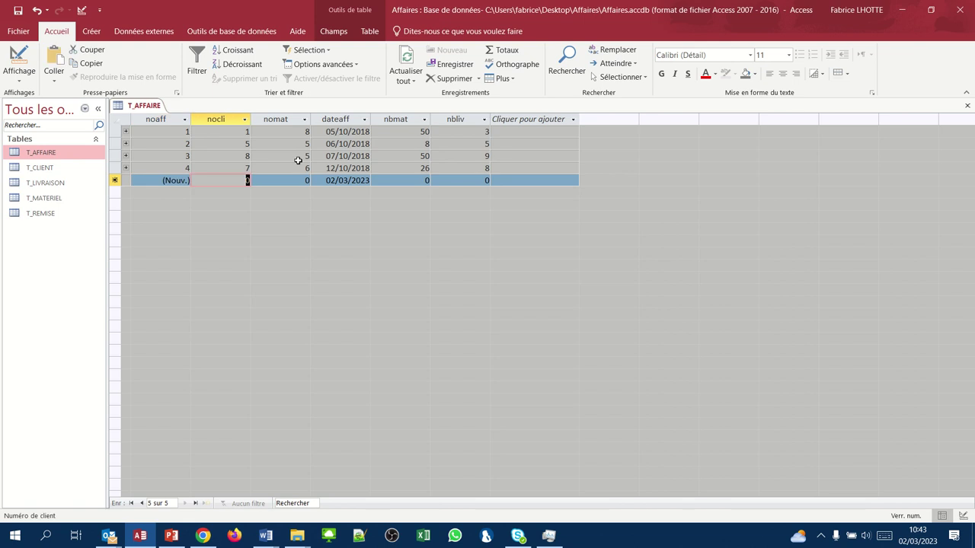
- Add affair 5: client 1, material 4, 12/11/2018, quantity 40, 4 deliveries
{"action": "type", "text": "1"}
{"action": "key", "text": "Tab"}
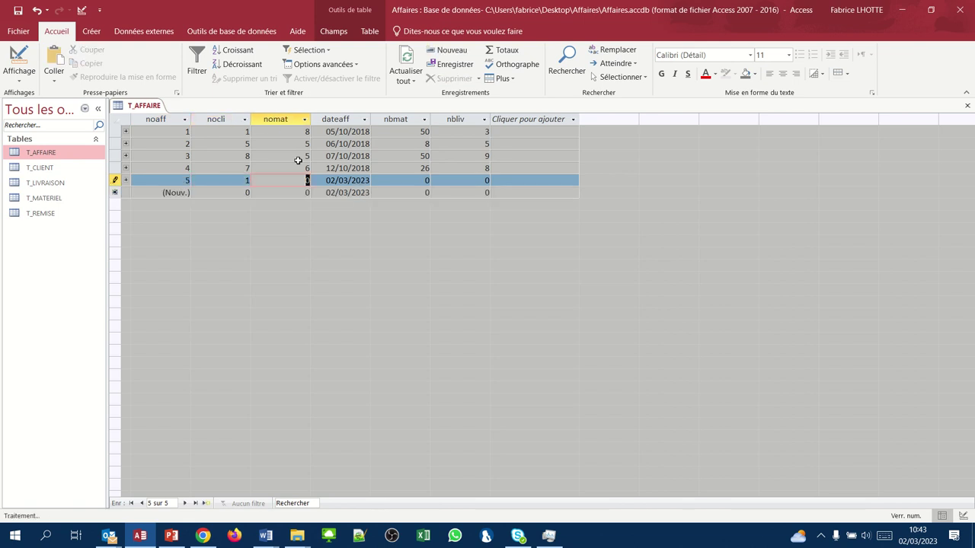
{"action": "type", "text": "4"}
{"action": "key", "text": "Tab"}
{"action": "type", "text": "12"}
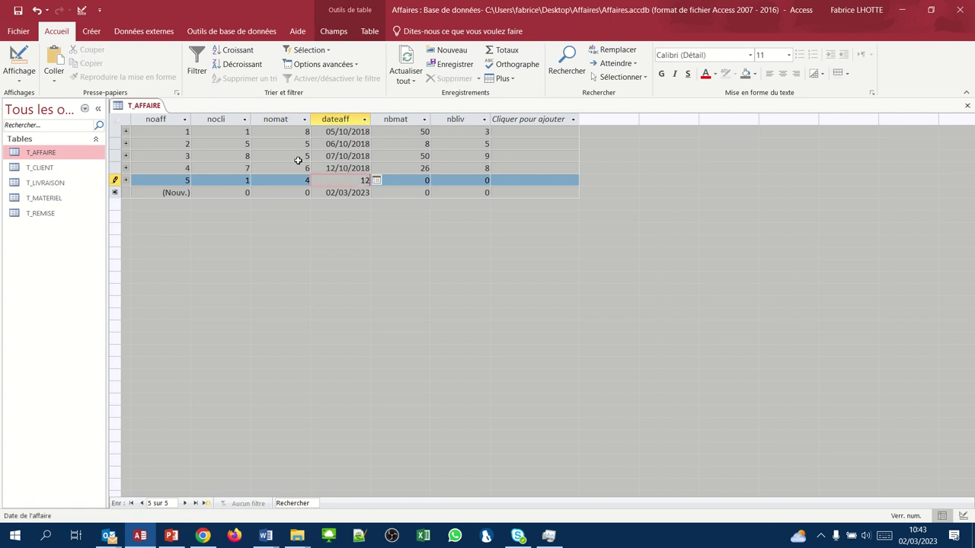
{"action": "type", "text": "/11/2018"}
{"action": "key", "text": "Tab"}
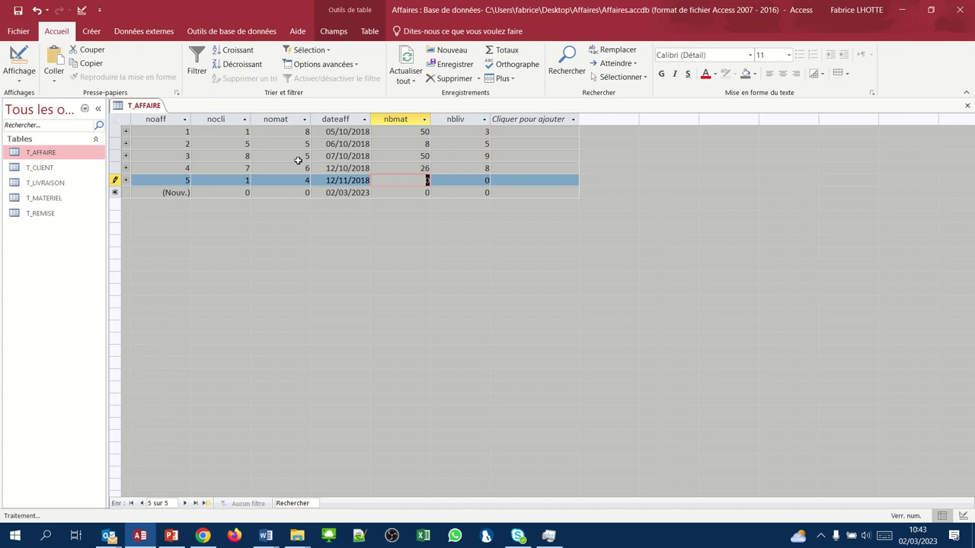
{"action": "type", "text": "40"}
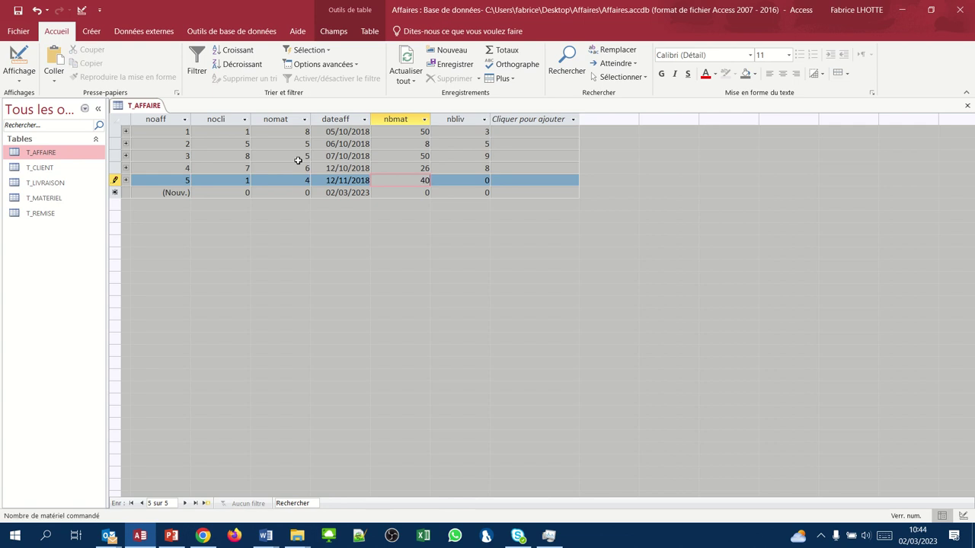
{"action": "key", "text": "Tab"}
{"action": "type", "text": "4"}
{"action": "key", "text": "Tab"}
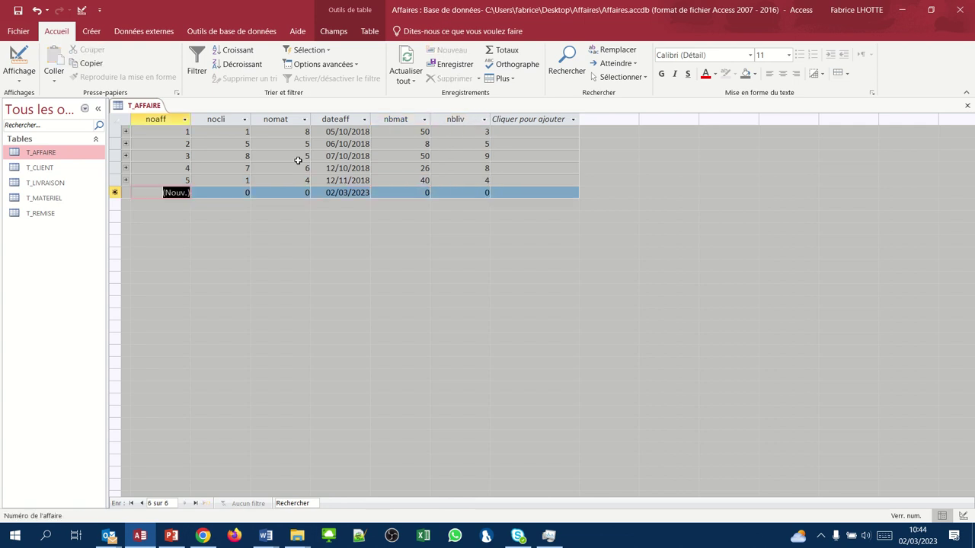
- Add affair 6: client 1, material 10, 15/11/2018, quantity 30, 3 deliveries
{"action": "key", "text": "Tab"}
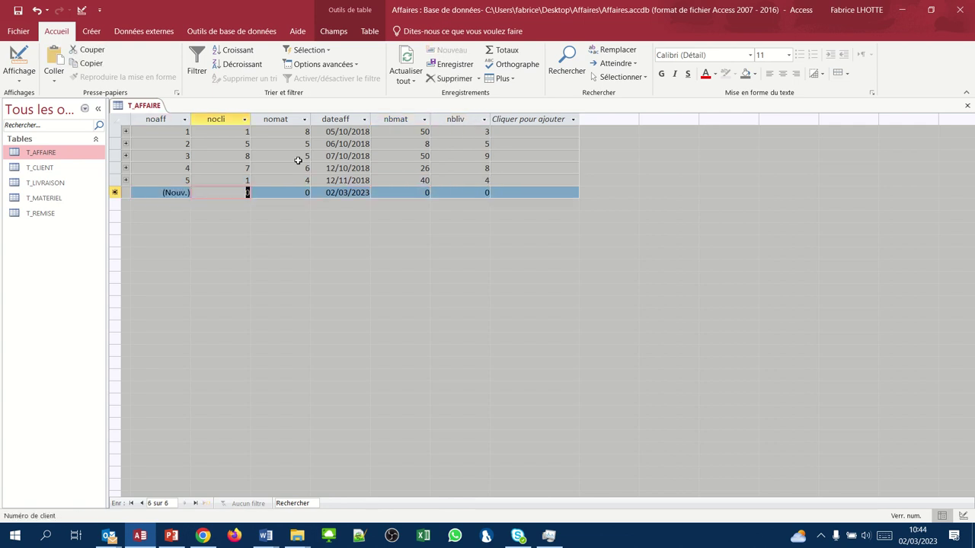
{"action": "type", "text": "1"}
{"action": "key", "text": "Tab"}
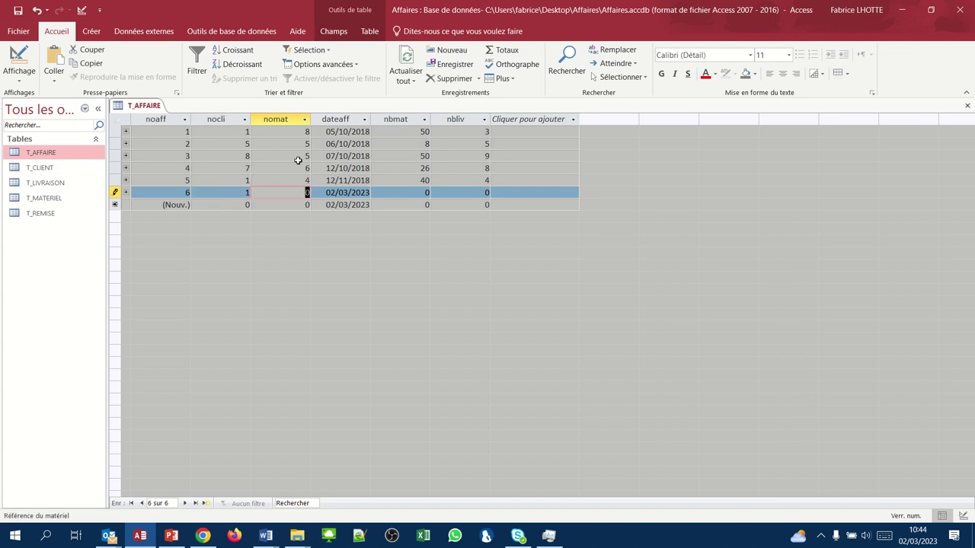
{"action": "type", "text": "10"}
{"action": "key", "text": "Tab"}
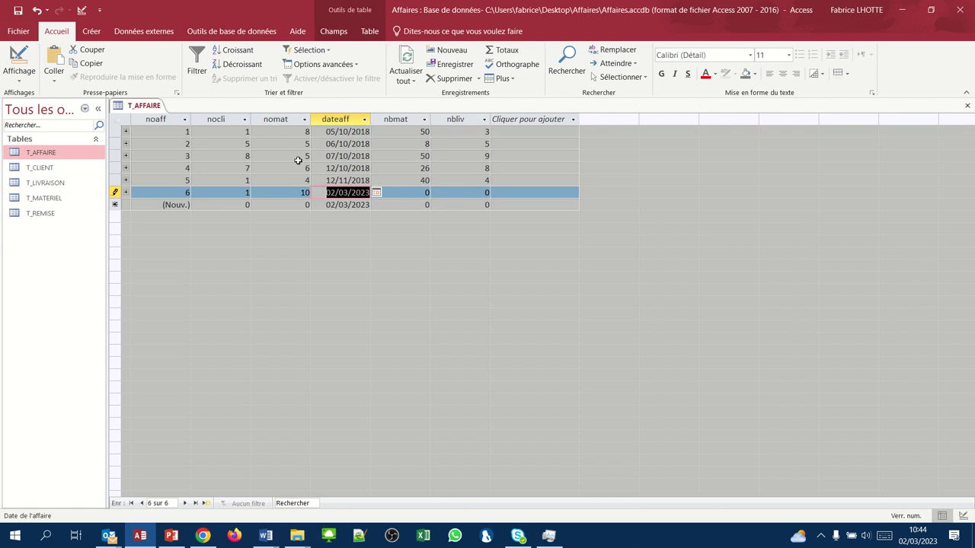
{"action": "type", "text": "15/11"}
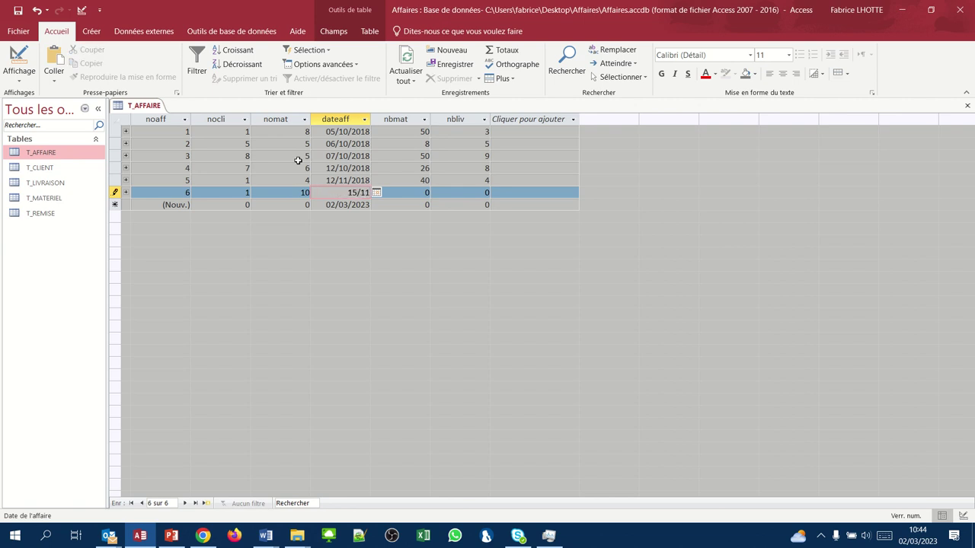
{"action": "type", "text": "/2018"}
{"action": "key", "text": "Tab"}
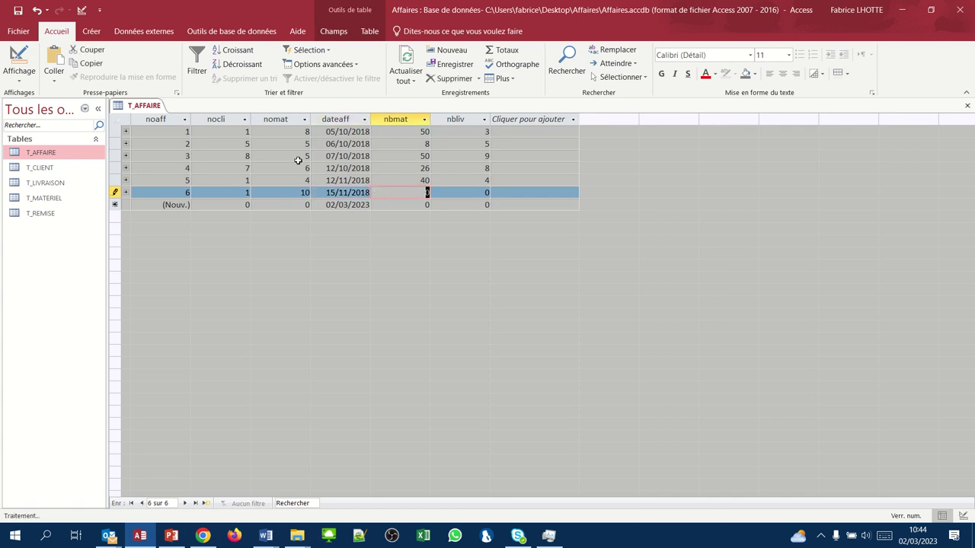
{"action": "type", "text": "30"}
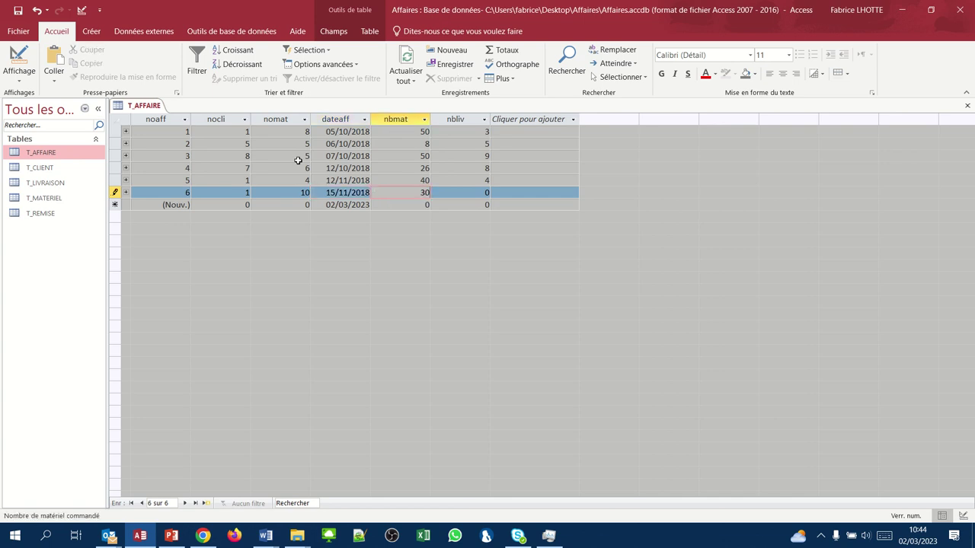
{"action": "key", "text": "Tab"}
{"action": "type", "text": "3"}
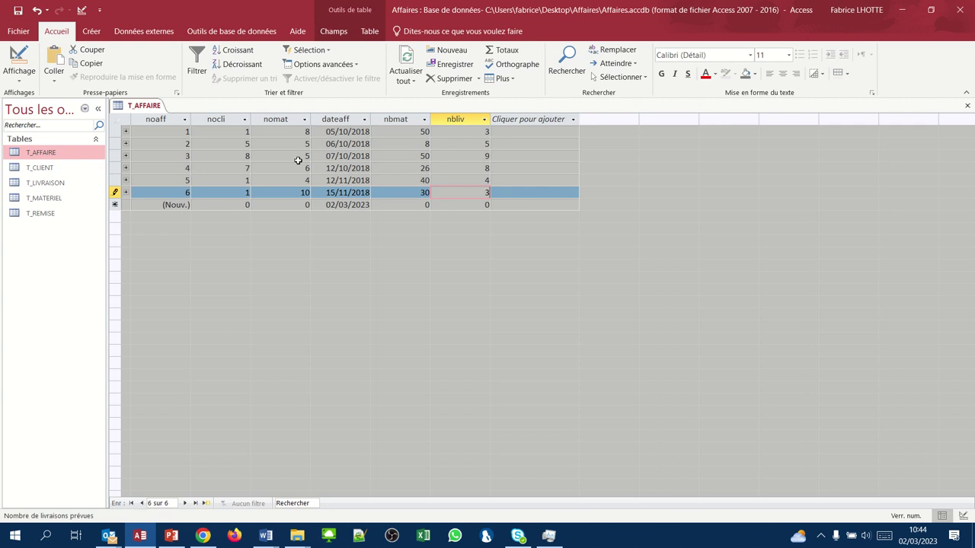
{"action": "key", "text": "Tab"}
{"action": "key", "text": "Tab"}
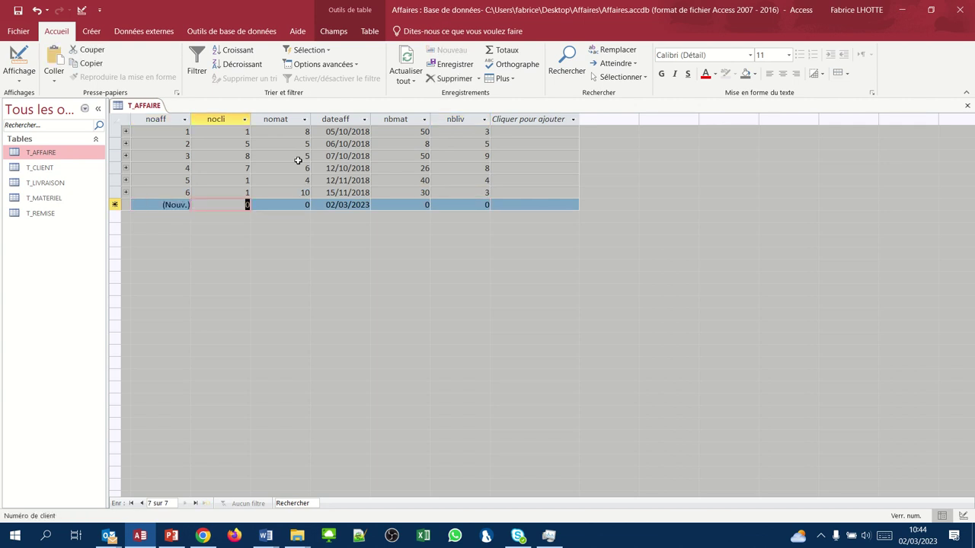
- Add affair 7: client 2, material 7, 09/09/2019, quantity 10, 1 delivery
{"action": "type", "text": "2"}
{"action": "key", "text": "Tab"}
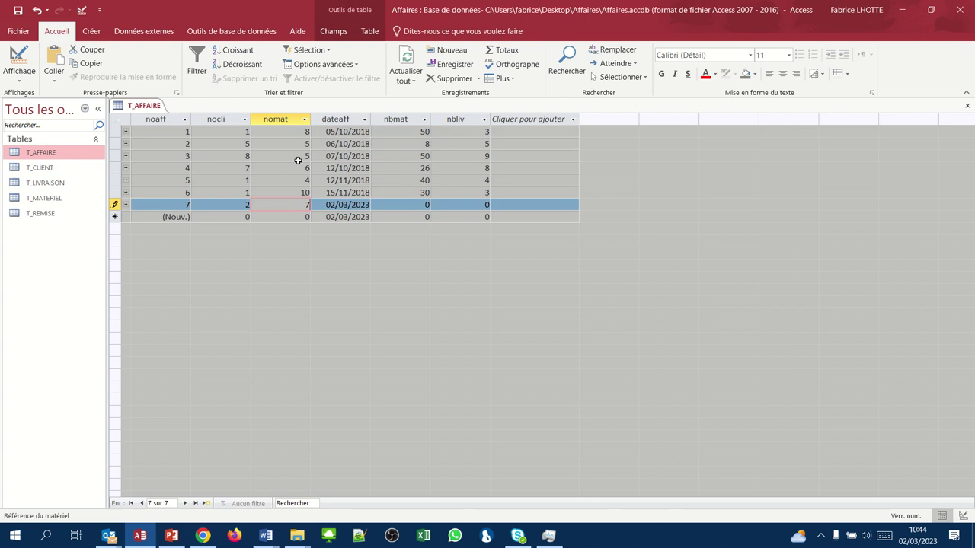
{"action": "type", "text": "7"}
{"action": "key", "text": "Tab"}
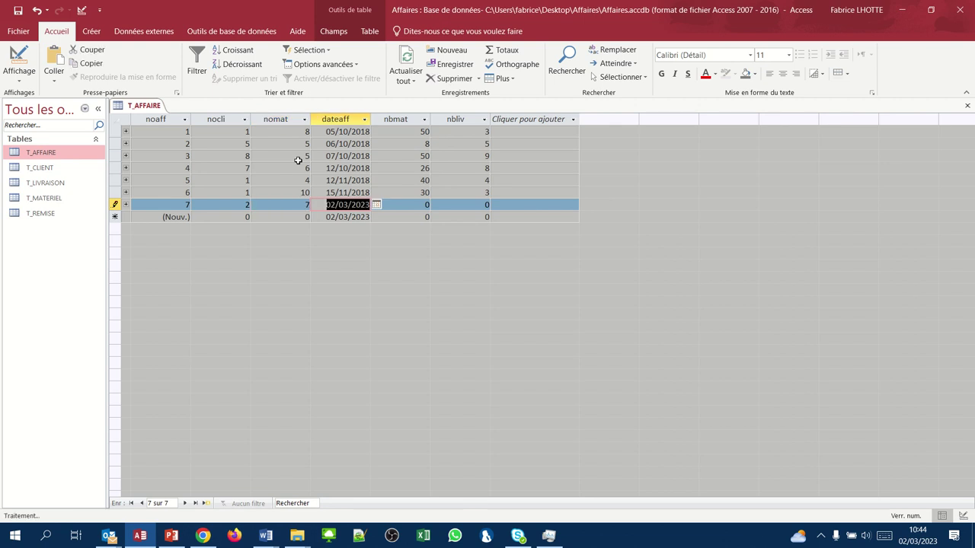
{"action": "type", "text": "09"}
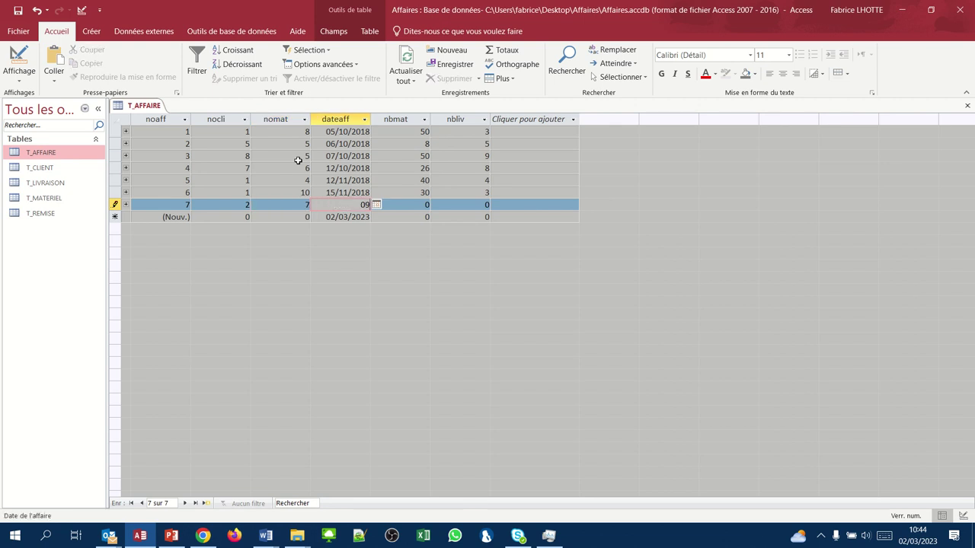
{"action": "type", "text": "/09/2019"}
{"action": "key", "text": "Tab"}
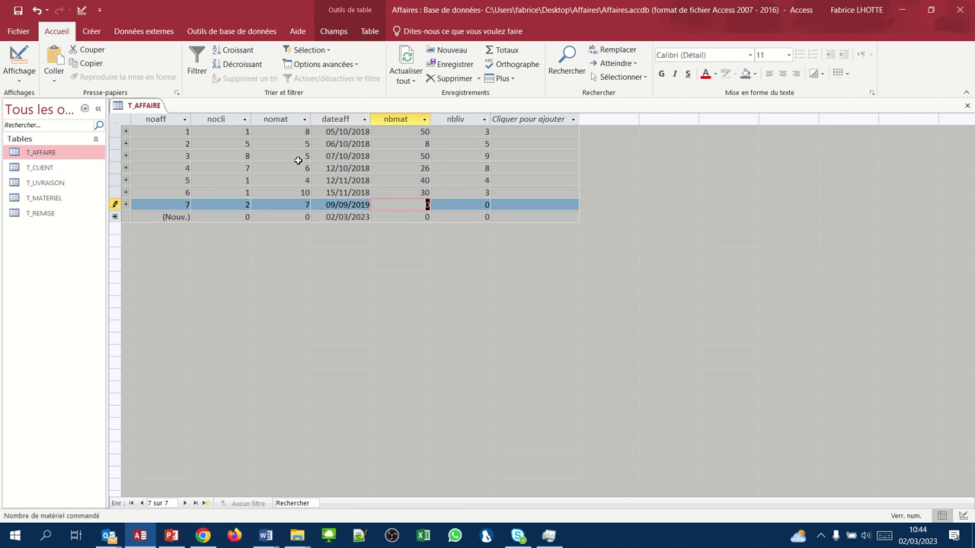
{"action": "type", "text": "10"}
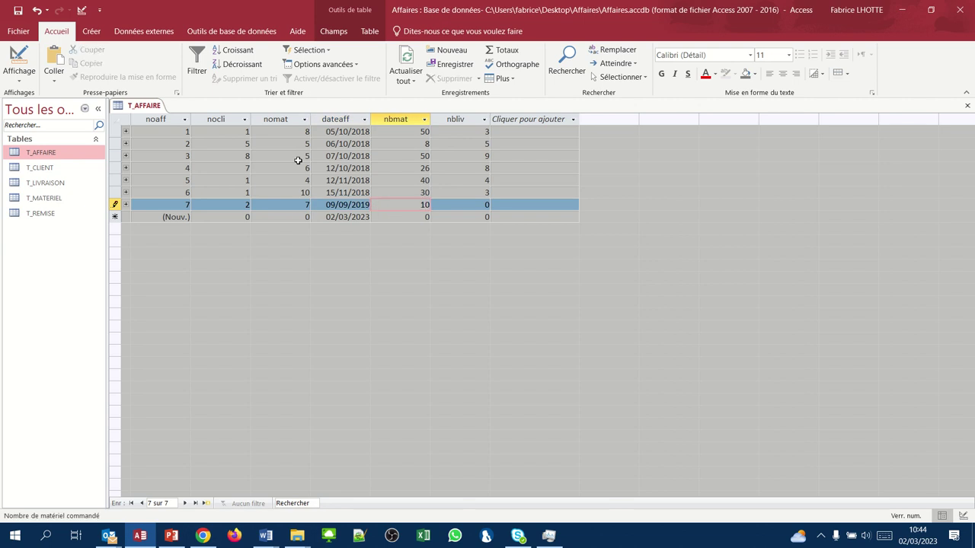
{"action": "key", "text": "Tab"}
{"action": "type", "text": "1"}
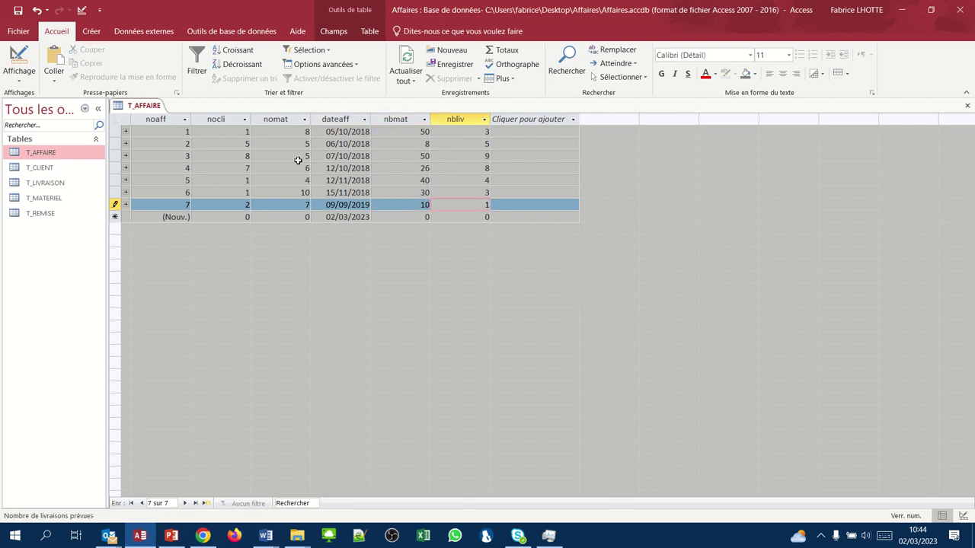
{"action": "key", "text": "Tab"}
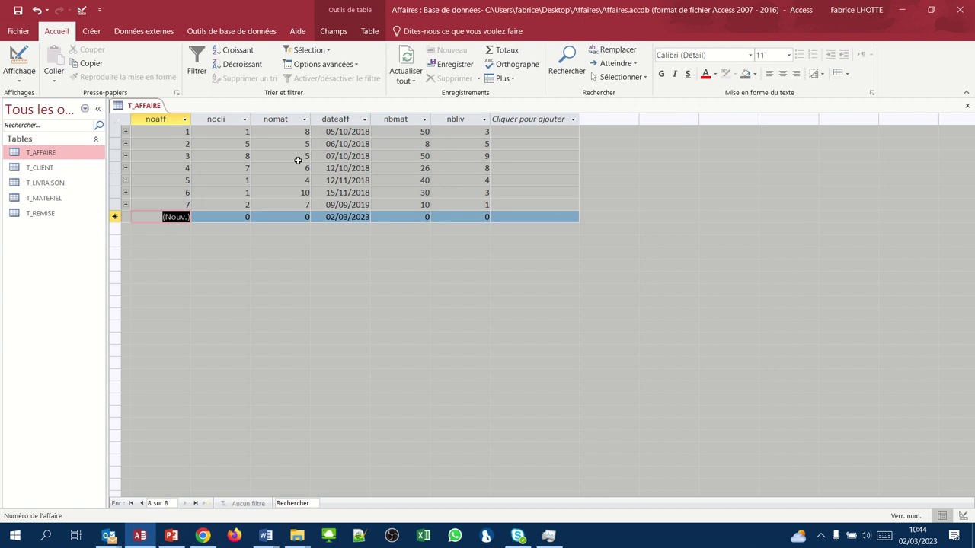
- Add affair 8: client 2, material 8, 09/09/2019, quantity 50, 2 deliveries
{"action": "key", "text": "Tab"}
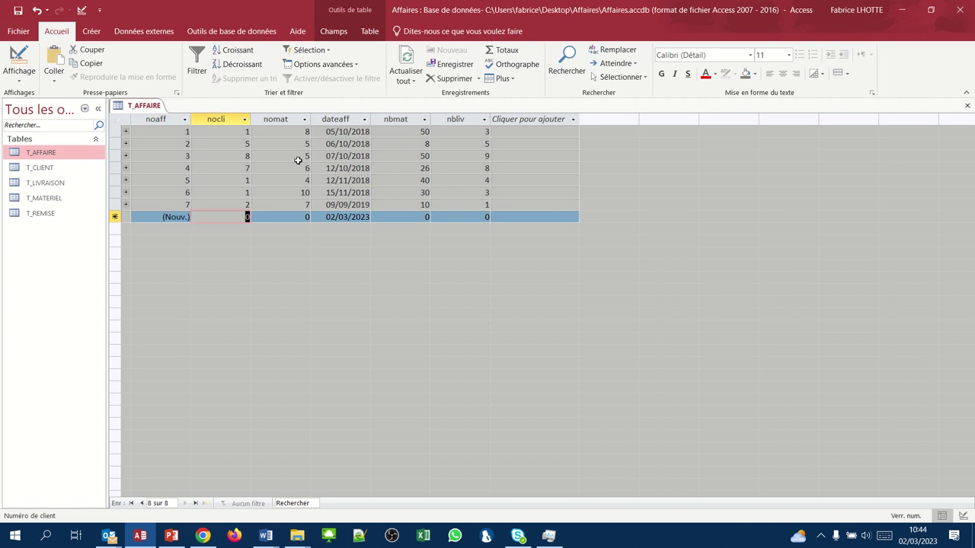
{"action": "type", "text": "2"}
{"action": "key", "text": "Tab"}
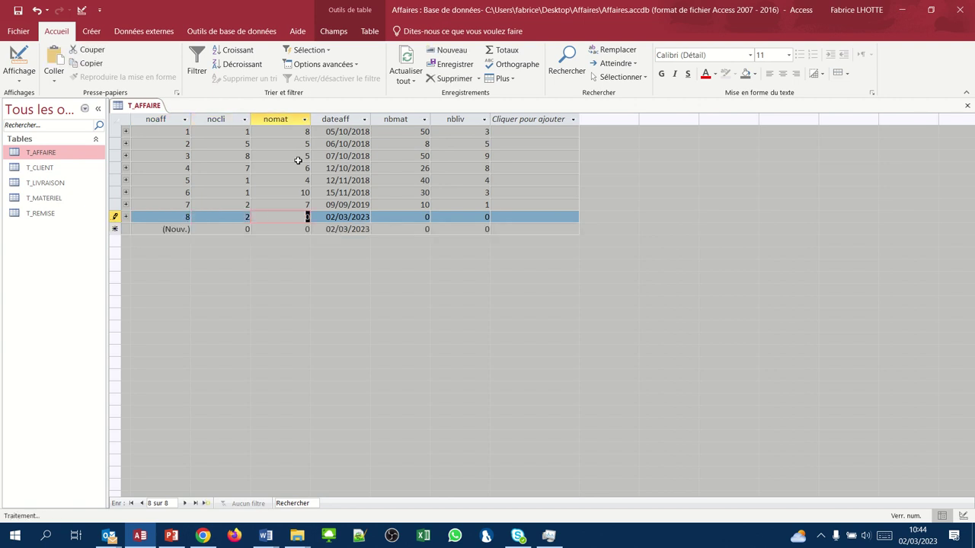
{"action": "type", "text": "8"}
{"action": "key", "text": "Tab"}
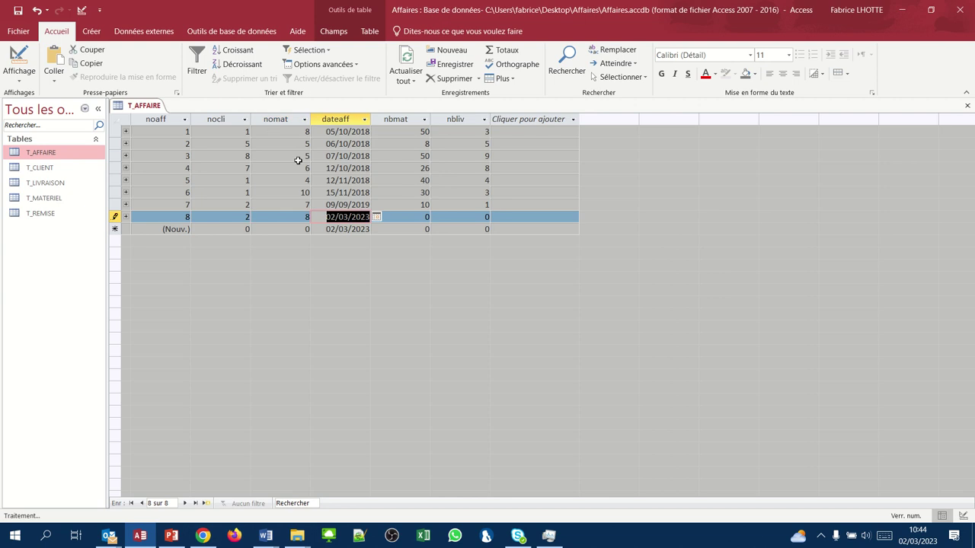
{"action": "type", "text": "09/"}
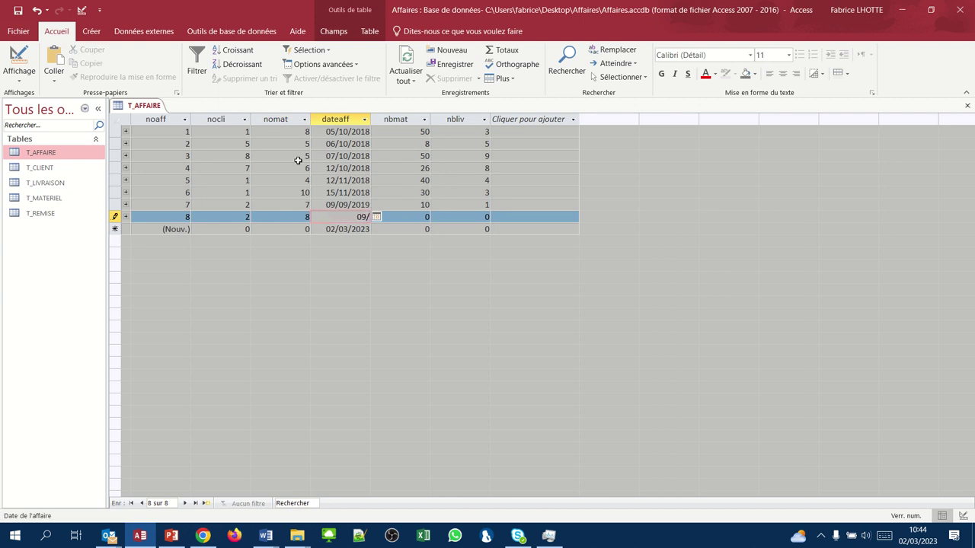
{"action": "type", "text": "09/2019"}
{"action": "key", "text": "Tab"}
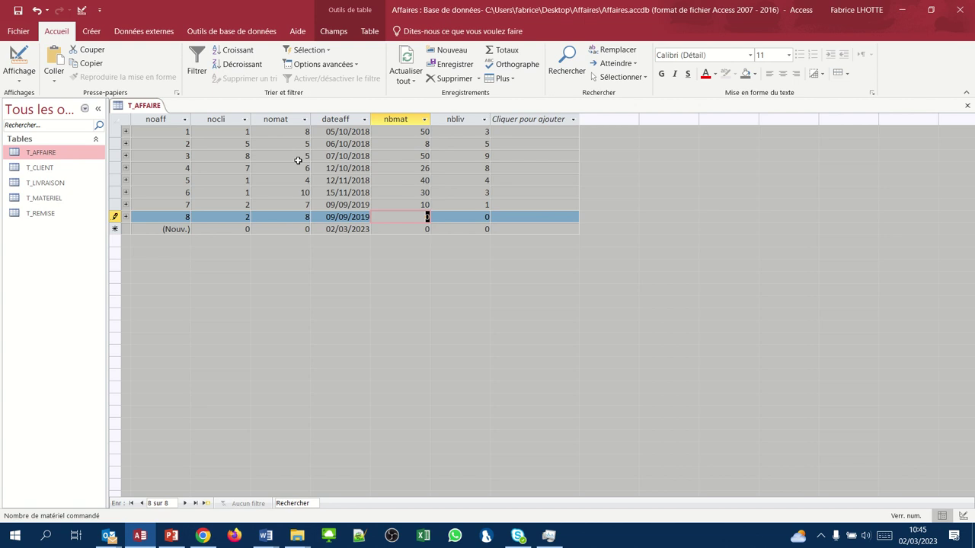
{"action": "type", "text": "50"}
{"action": "key", "text": "Tab"}
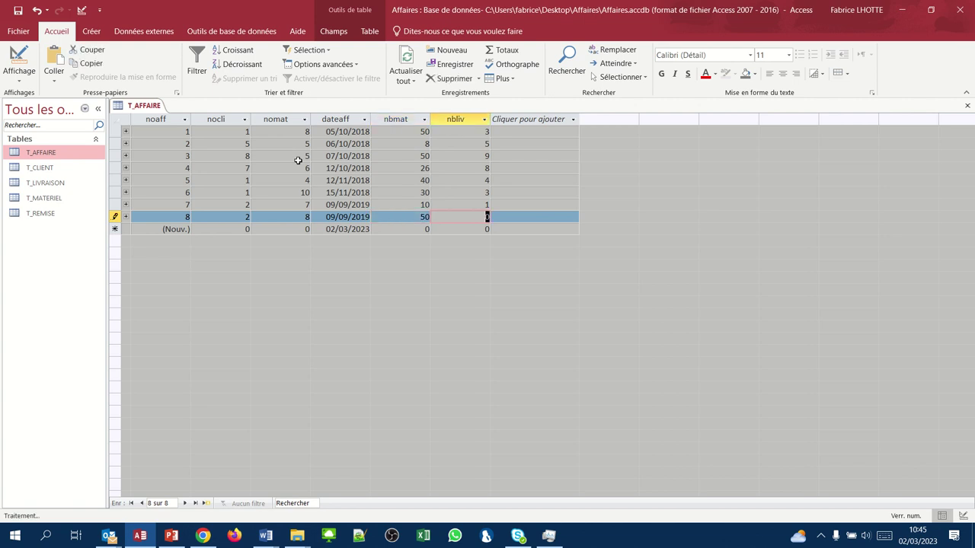
{"action": "type", "text": "2"}
{"action": "key", "text": "Tab"}
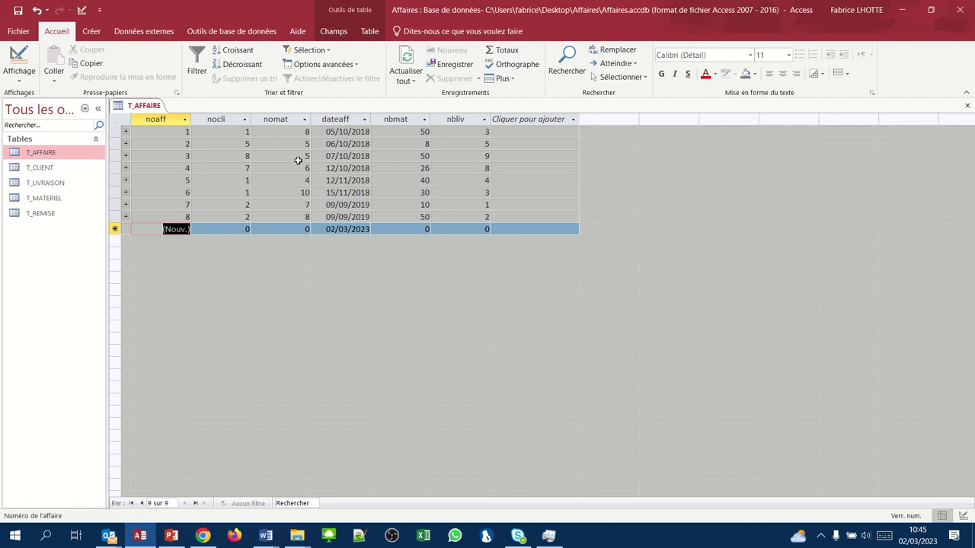
- Add affair 9: client 1, material 8, 15/10/2019, quantity 30, 3 deliveries
{"action": "key", "text": "Tab"}
{"action": "type", "text": "1"}
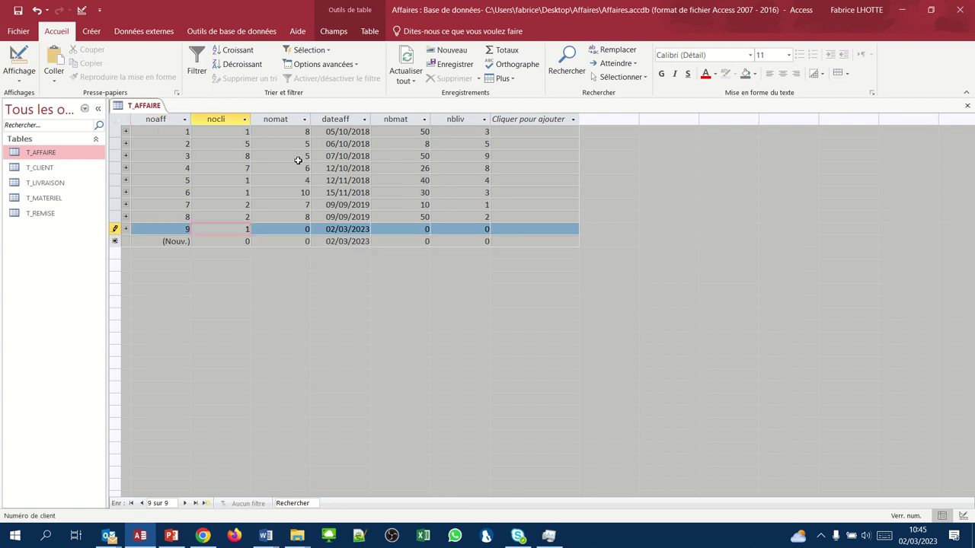
{"action": "key", "text": "Tab"}
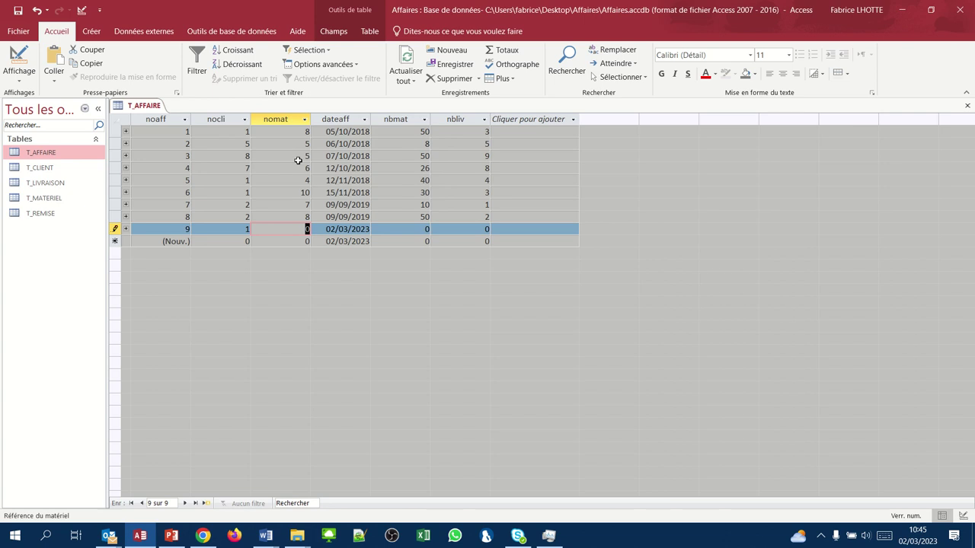
{"action": "type", "text": "8"}
{"action": "key", "text": "Tab"}
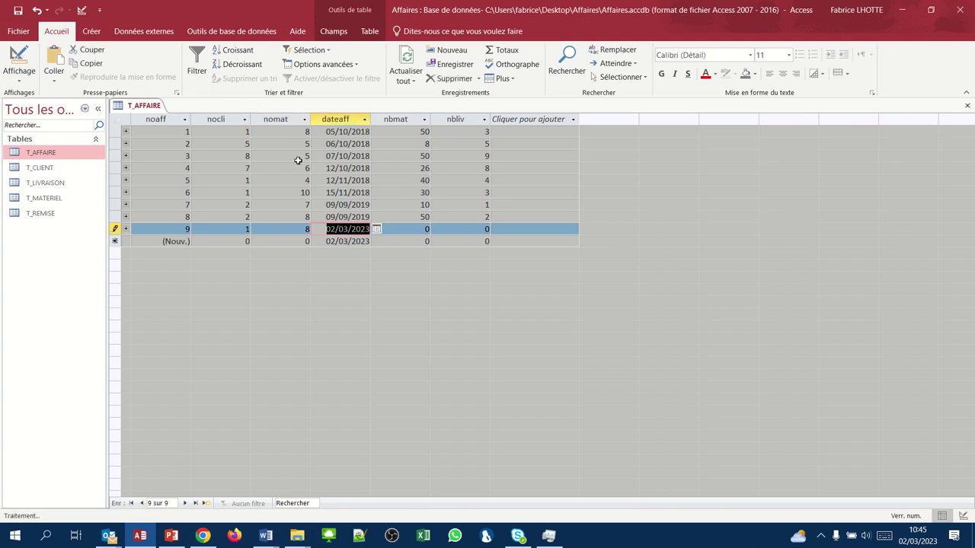
{"action": "type", "text": "15/10/2019"}
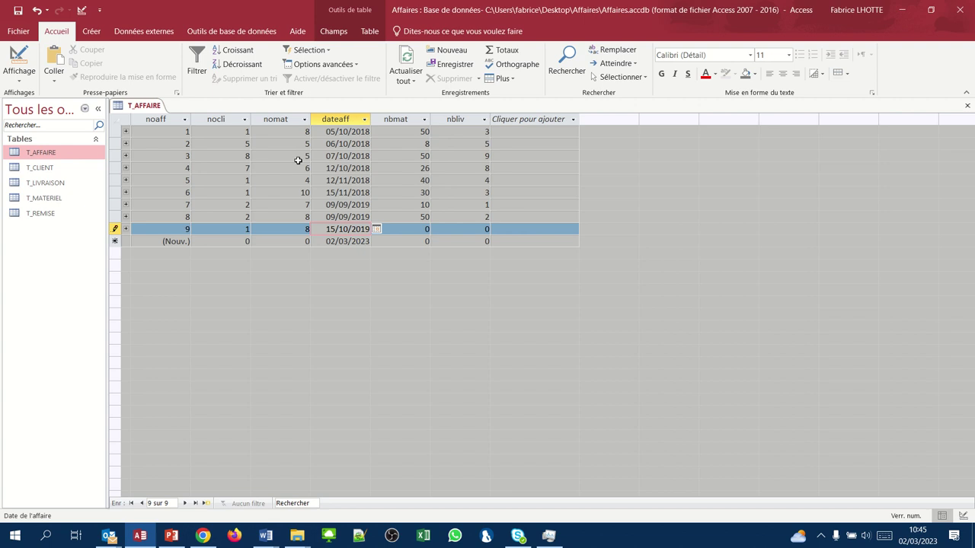
{"action": "key", "text": "Tab"}
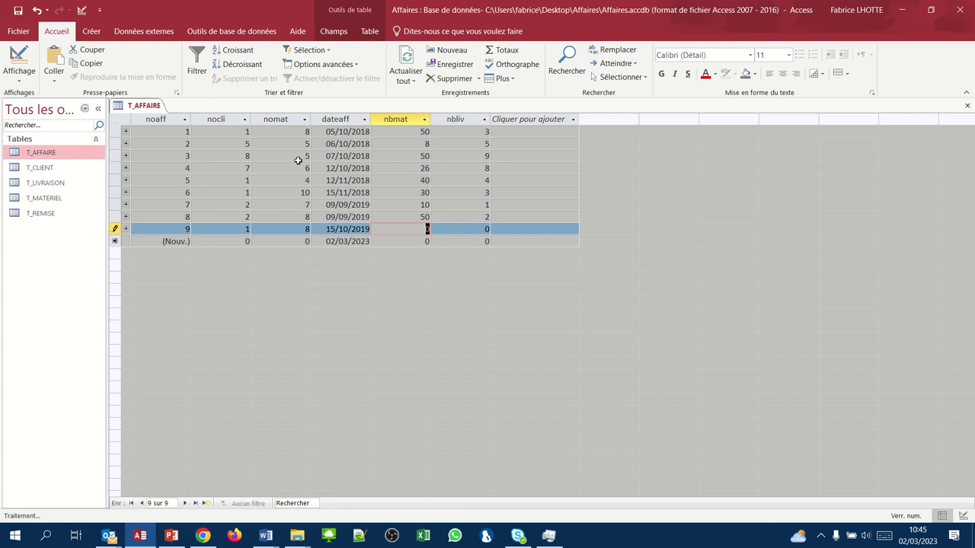
{"action": "type", "text": "30"}
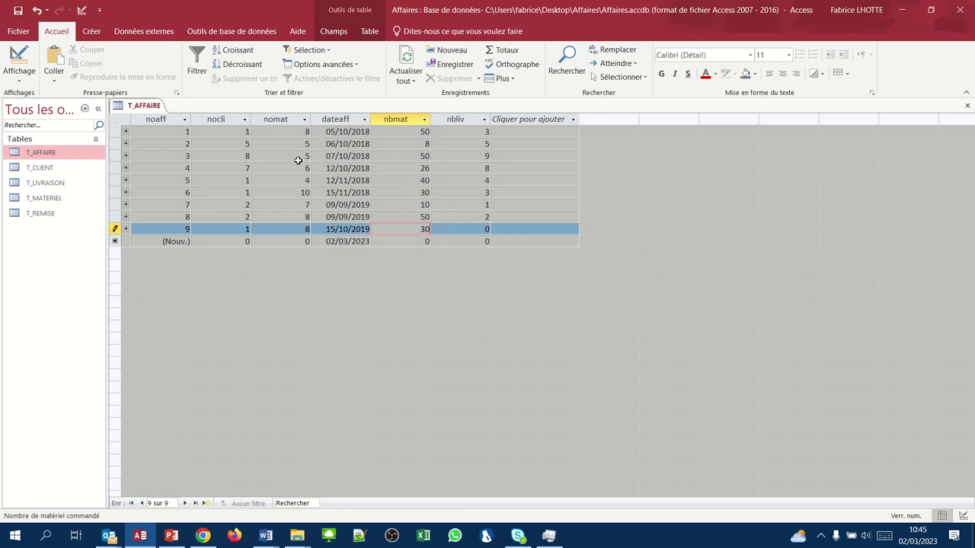
{"action": "key", "text": "Tab"}
{"action": "type", "text": "3"}
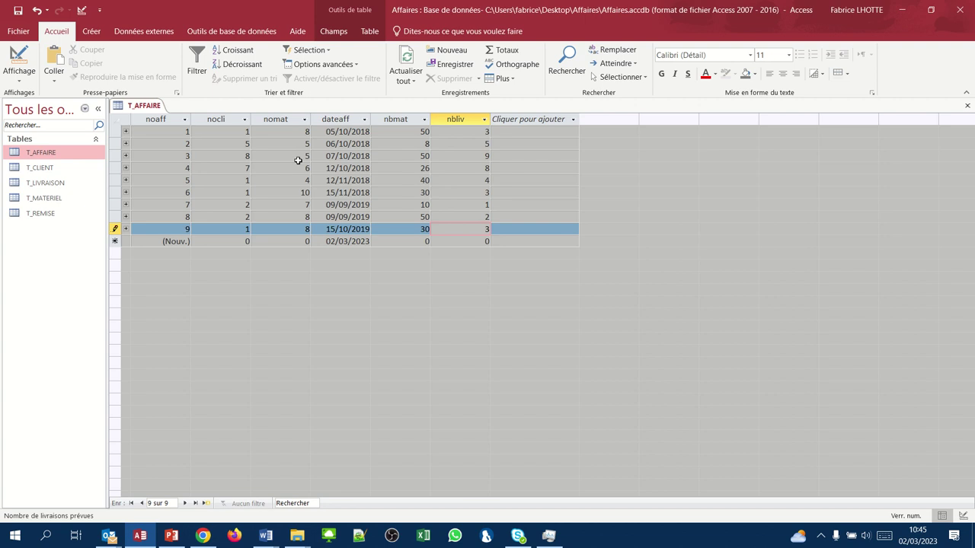
{"action": "key", "text": "Tab"}
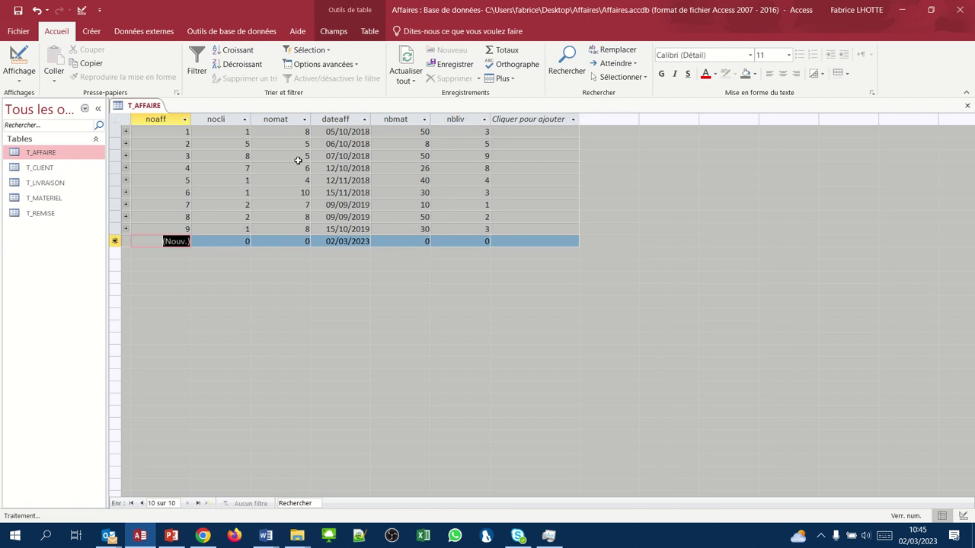
{"action": "left_click", "coordinate": [246, 229]}
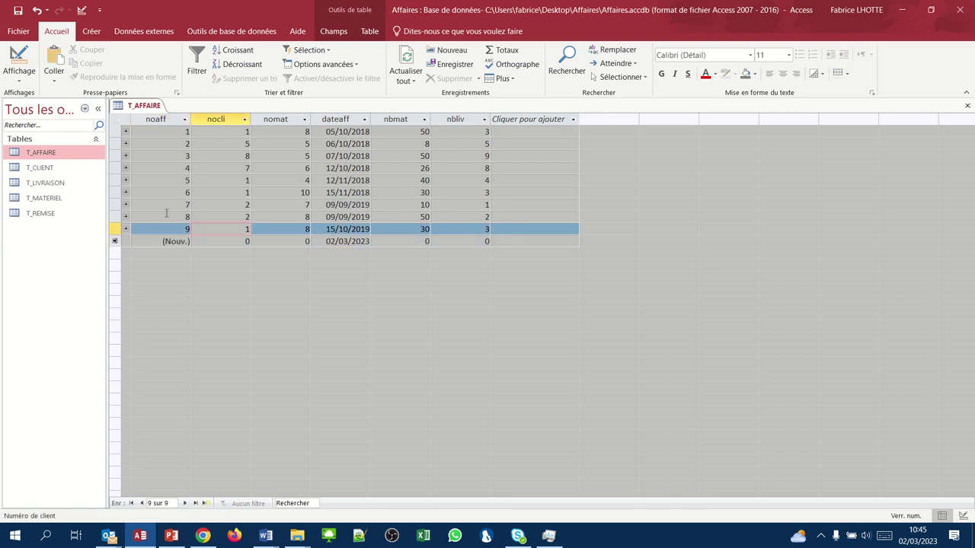
{"action": "type", "text": "15"}
{"action": "key", "text": "Tab"}
{"action": "key", "text": "Tab"}
{"action": "key", "text": "Tab"}
{"action": "key", "text": "Tab"}
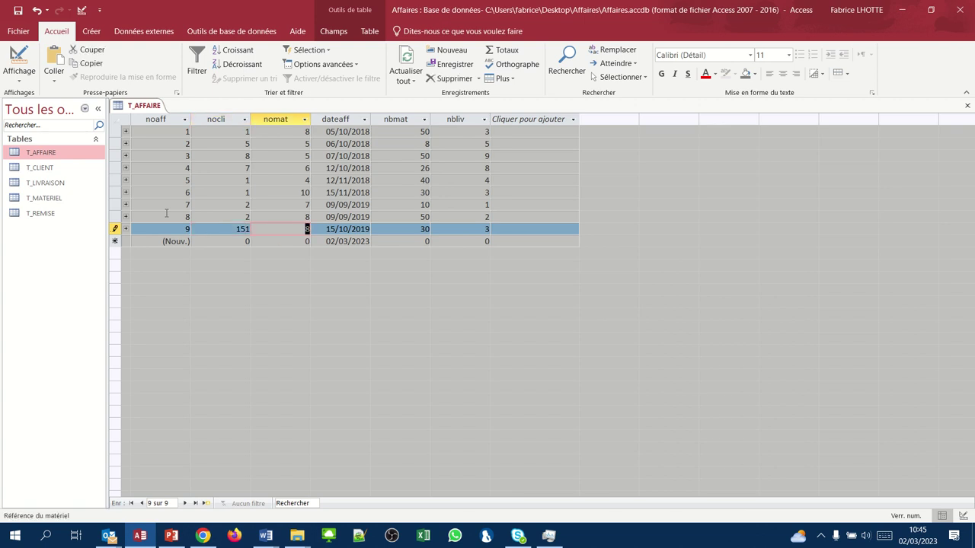
{"action": "key", "text": "Tab"}
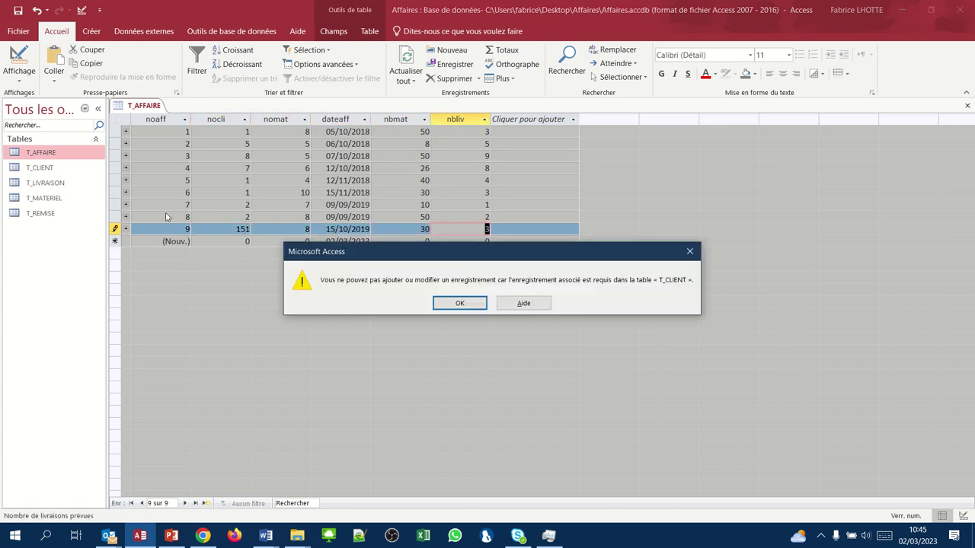
{"action": "left_click", "coordinate": [690, 252]}
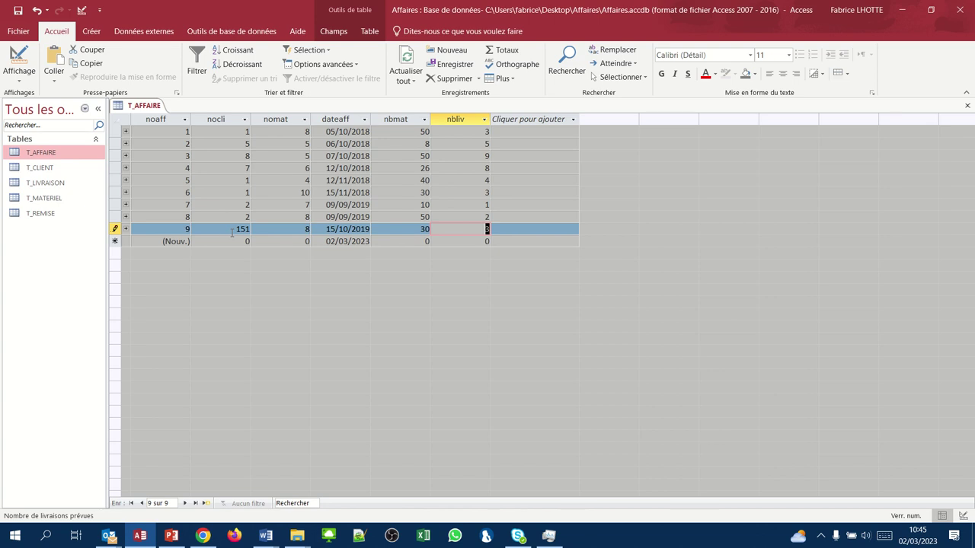
{"action": "left_click", "coordinate": [246, 229]}
{"action": "double_click", "coordinate": [246, 229]}
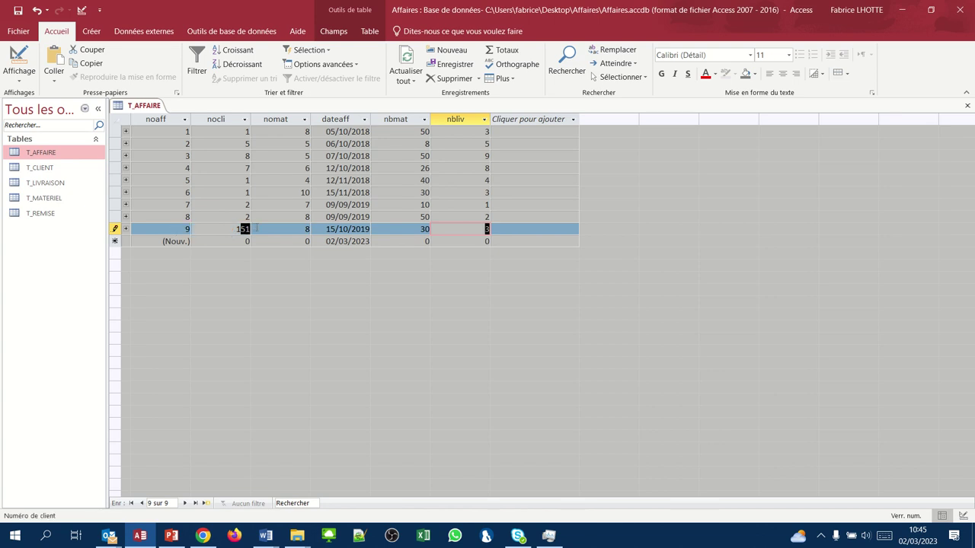
{"action": "type", "text": "1"}
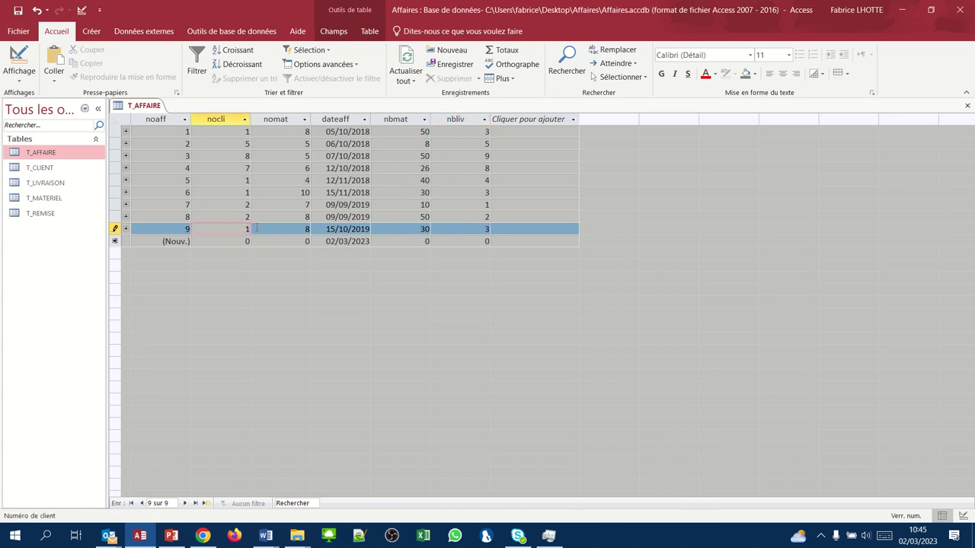
{"action": "key", "text": "Tab"}
{"action": "key", "text": "Tab"}
{"action": "key", "text": "Tab"}
{"action": "key", "text": "Tab"}
{"action": "key", "text": "Tab"}
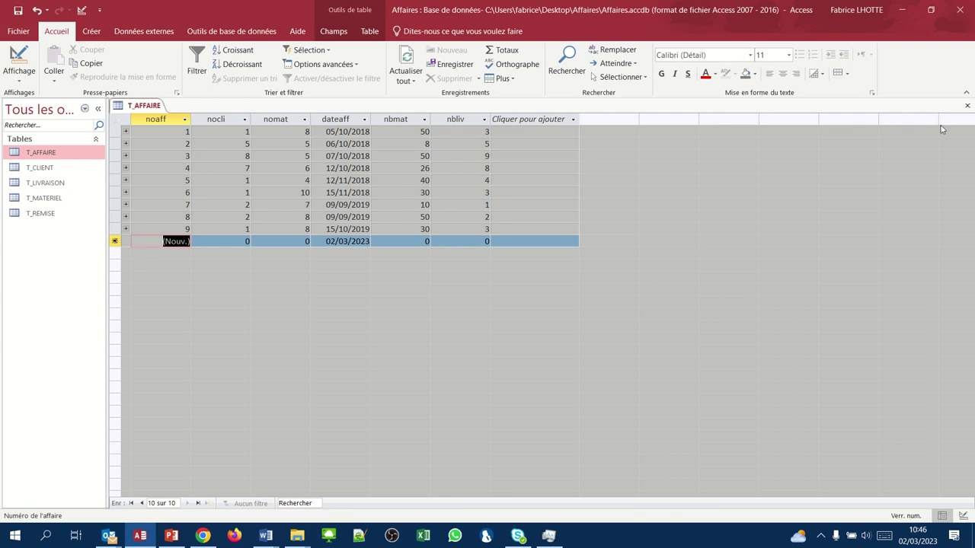
- Close T_AFFAIRE and open the T_LIVRAISON table in datasheet view
{"action": "left_click", "coordinate": [966, 106]}
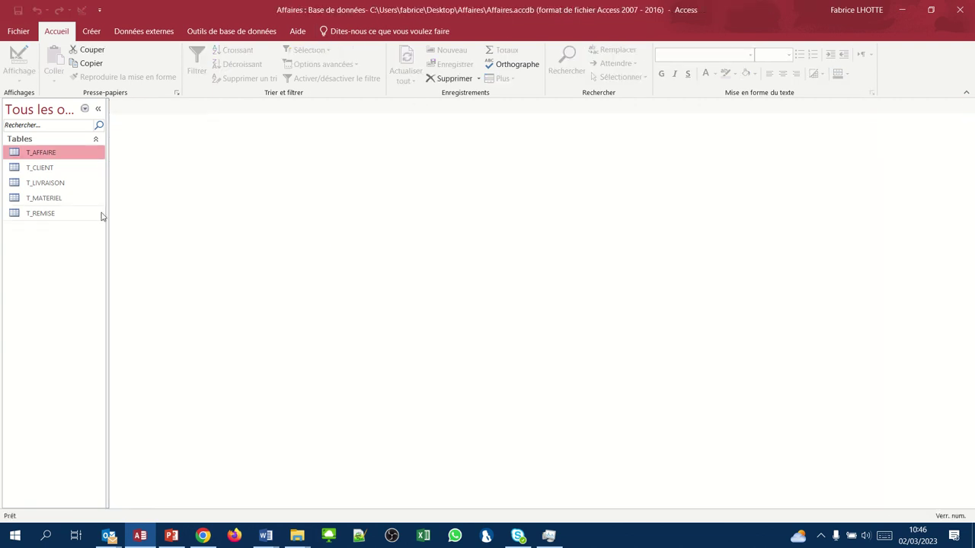
{"action": "left_click", "coordinate": [38, 186]}
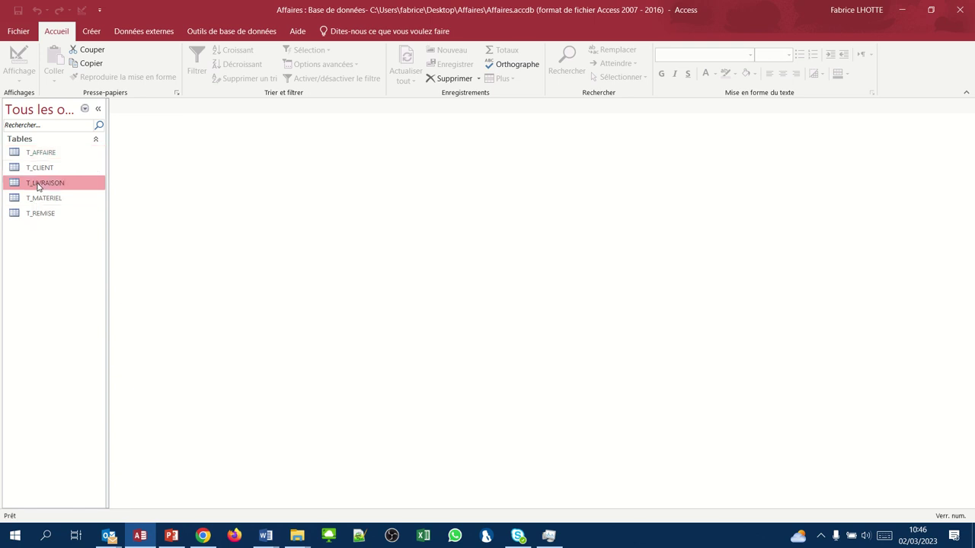
{"action": "double_click", "coordinate": [38, 186]}
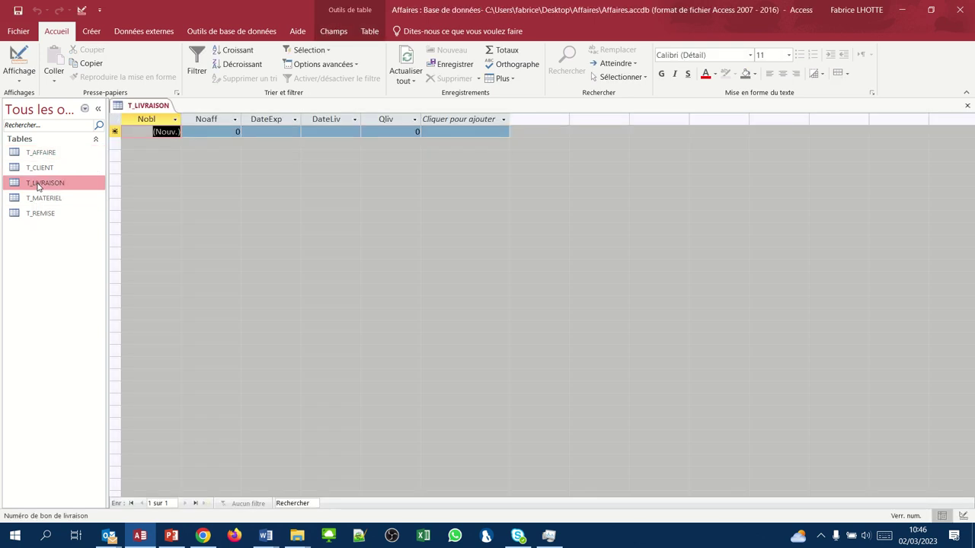
- Enter delivery 1: affair 3, shipped 18/12/2018, delivered 30/12/2018, quantity 1
{"action": "key", "text": "Tab"}
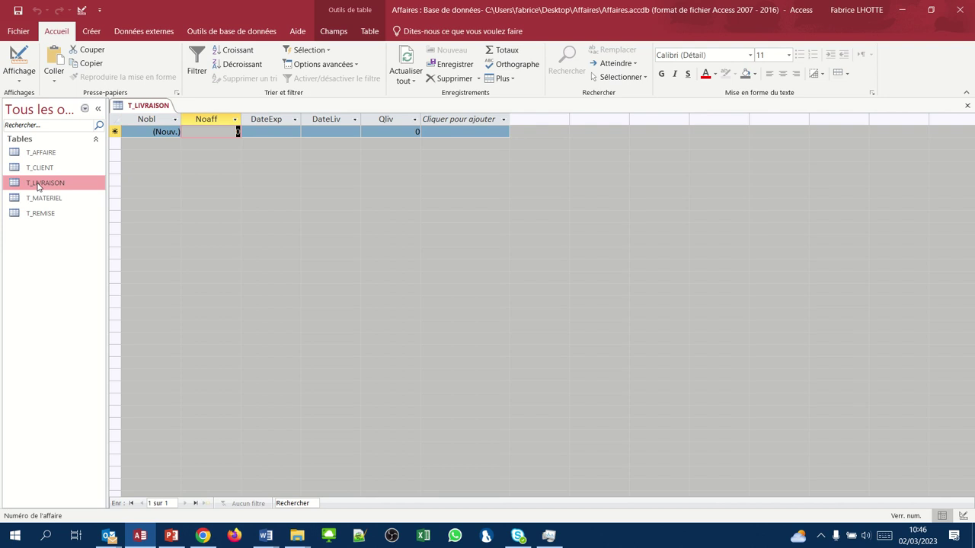
{"action": "type", "text": "3"}
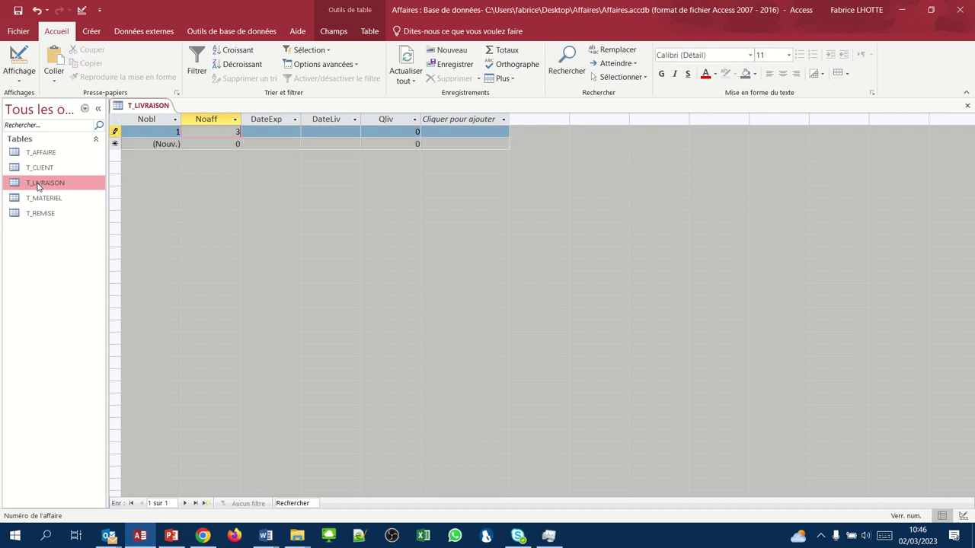
{"action": "key", "text": "Tab"}
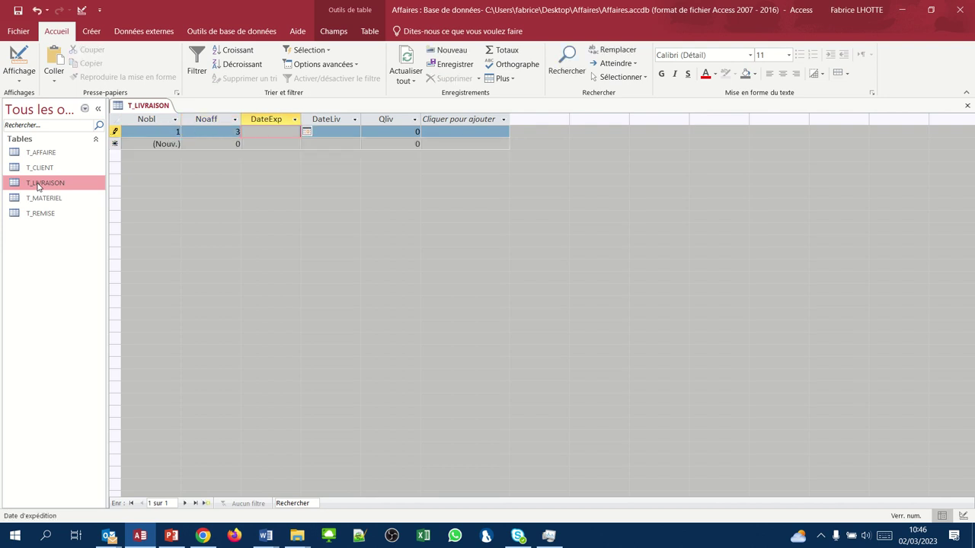
{"action": "type", "text": "18/12/2018"}
{"action": "key", "text": "Tab"}
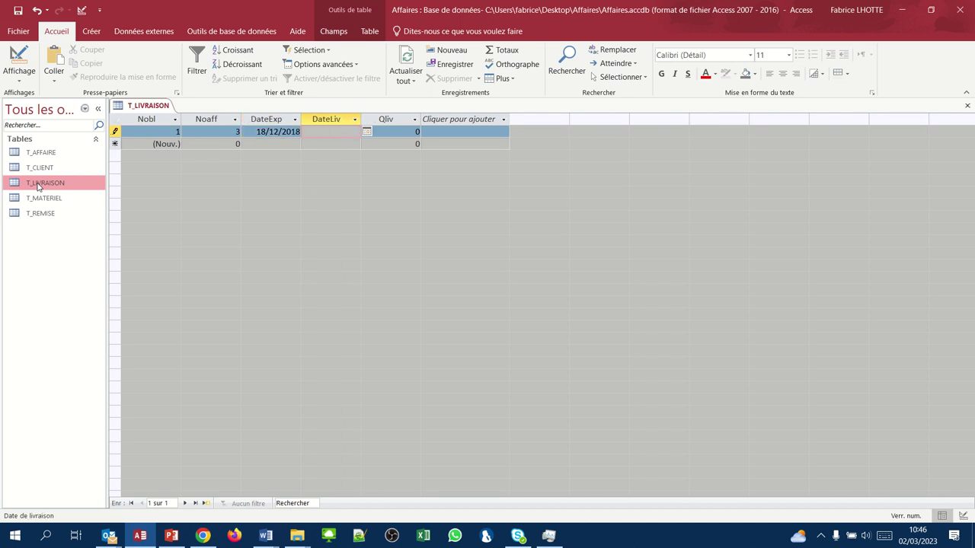
{"action": "type", "text": "30/12/2018"}
{"action": "key", "text": "Tab"}
{"action": "type", "text": "1"}
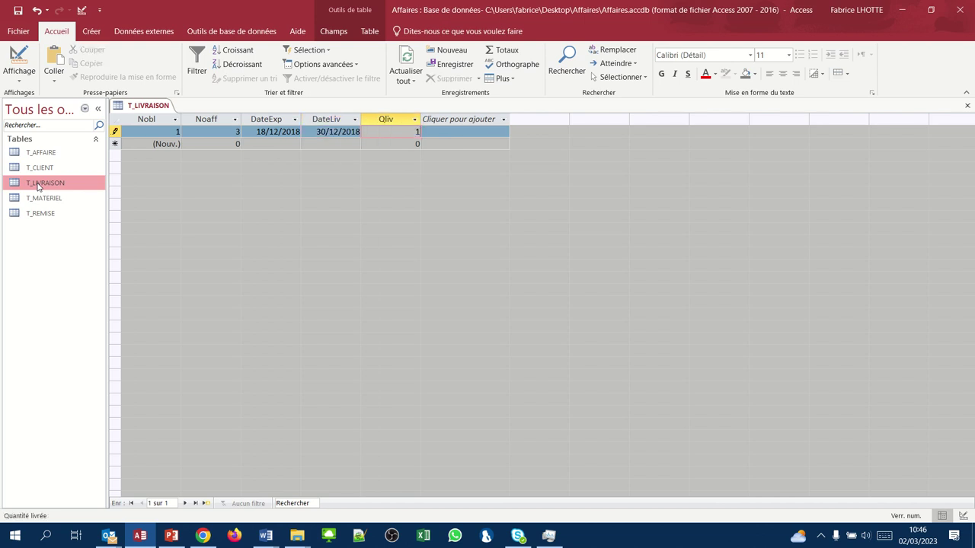
{"action": "key", "text": "Tab"}
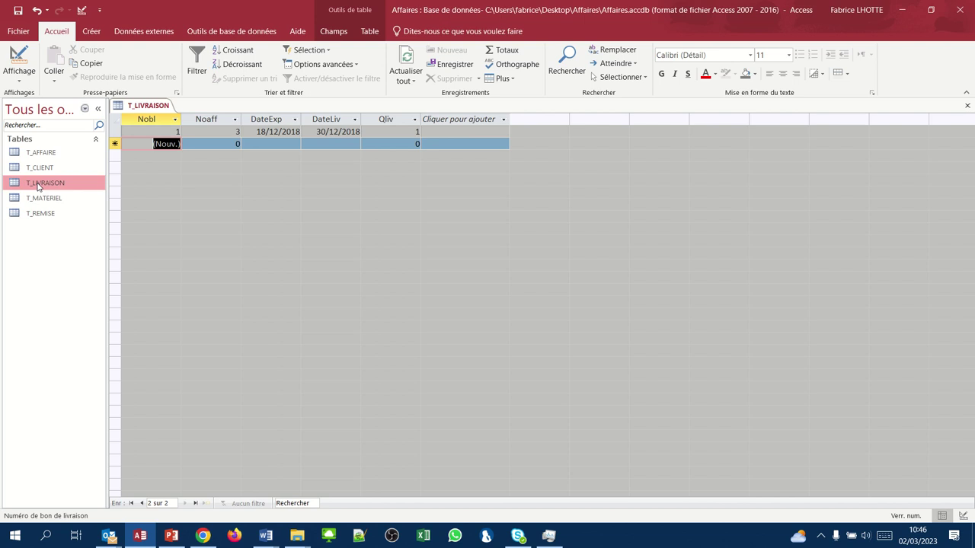
- Enter delivery 2: affair 3, shipped 01/12/2018, delivered 15/01/2019, quantity 3
{"action": "key", "text": "Tab"}
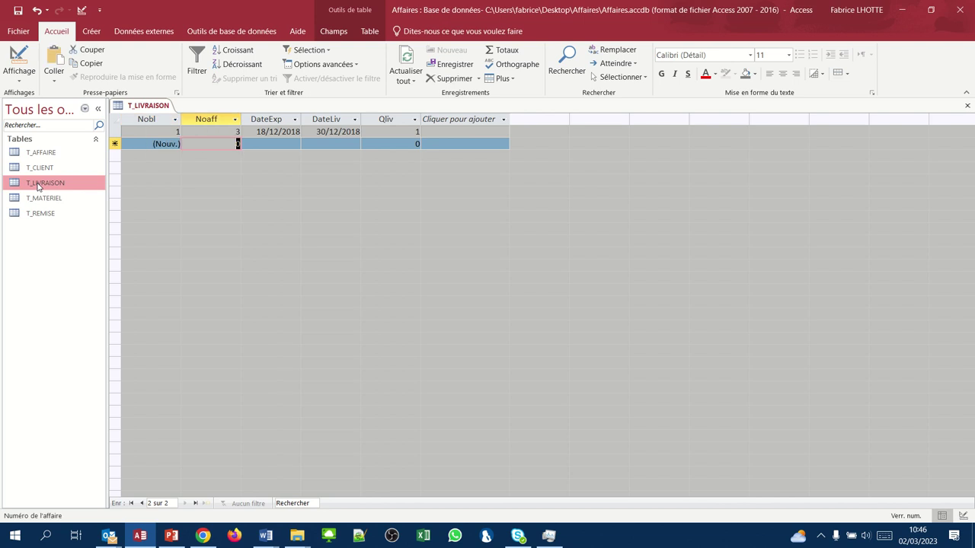
{"action": "type", "text": "3"}
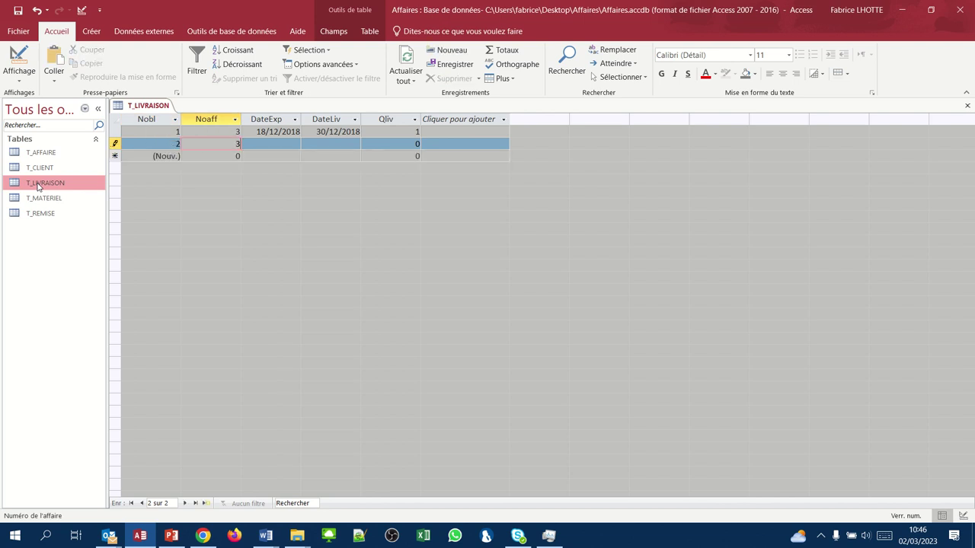
{"action": "key", "text": "Tab"}
{"action": "type", "text": "01/"}
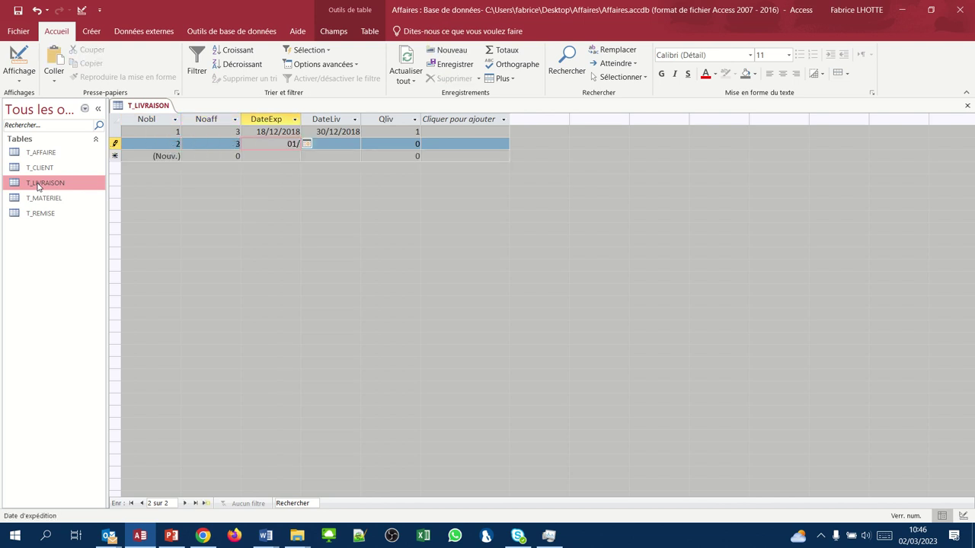
{"action": "type", "text": "12/2018"}
{"action": "key", "text": "Tab"}
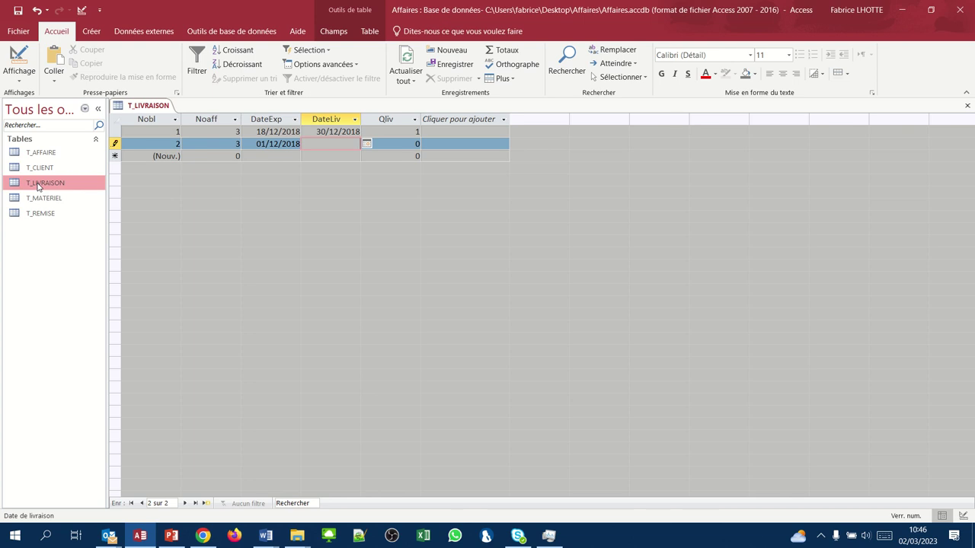
{"action": "type", "text": "15/01/2019"}
{"action": "key", "text": "Tab"}
{"action": "type", "text": "3"}
{"action": "key", "text": "Tab"}
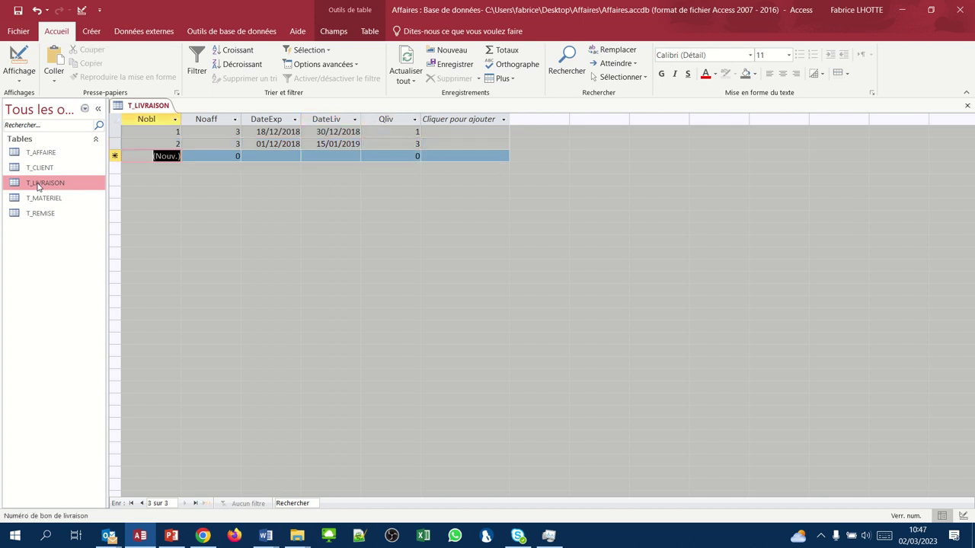
- Enter delivery 3: affair 4, shipped 19/01/2019, delivered 02/02/2019, quantity 2
{"action": "key", "text": "Tab"}
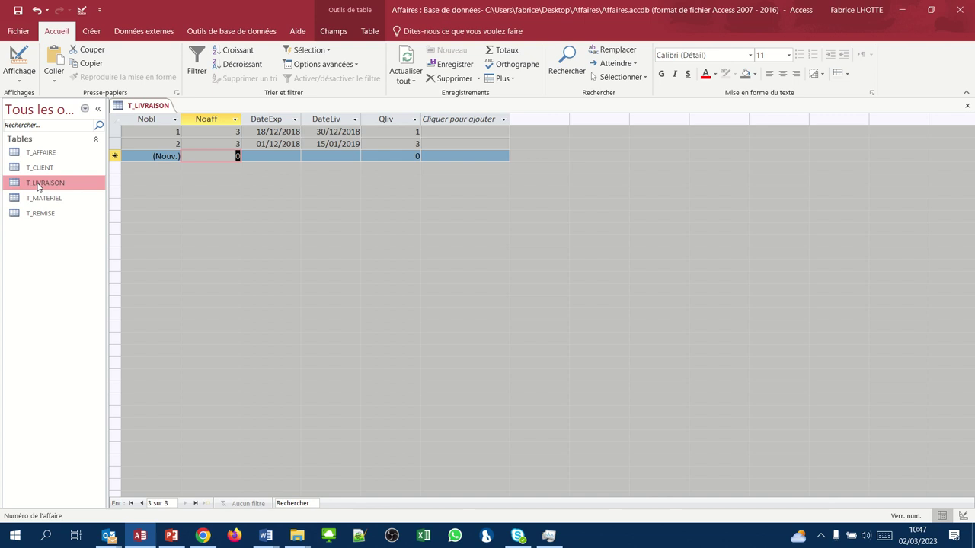
{"action": "type", "text": "4"}
{"action": "key", "text": "Tab"}
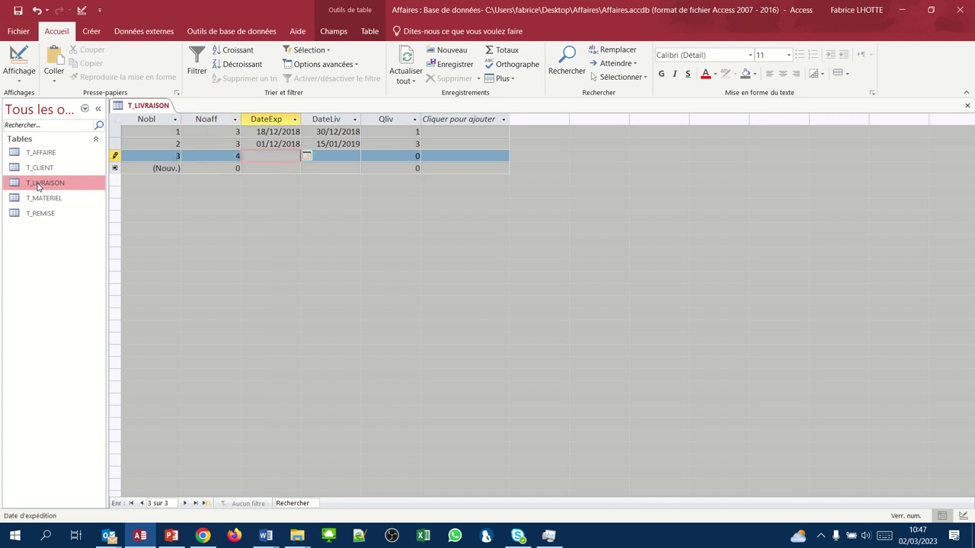
{"action": "type", "text": "19/01/2019"}
{"action": "key", "text": "Tab"}
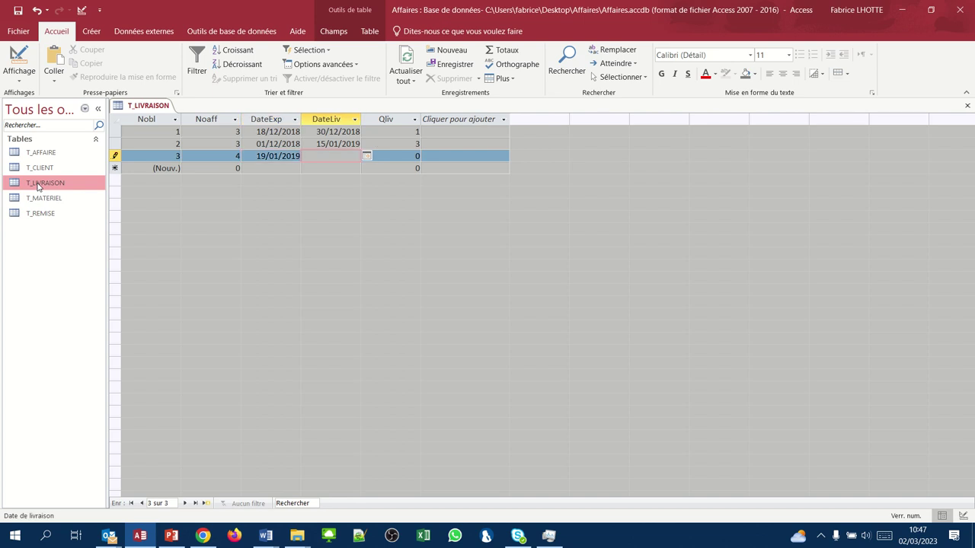
{"action": "type", "text": "02/02/2019"}
{"action": "key", "text": "Tab"}
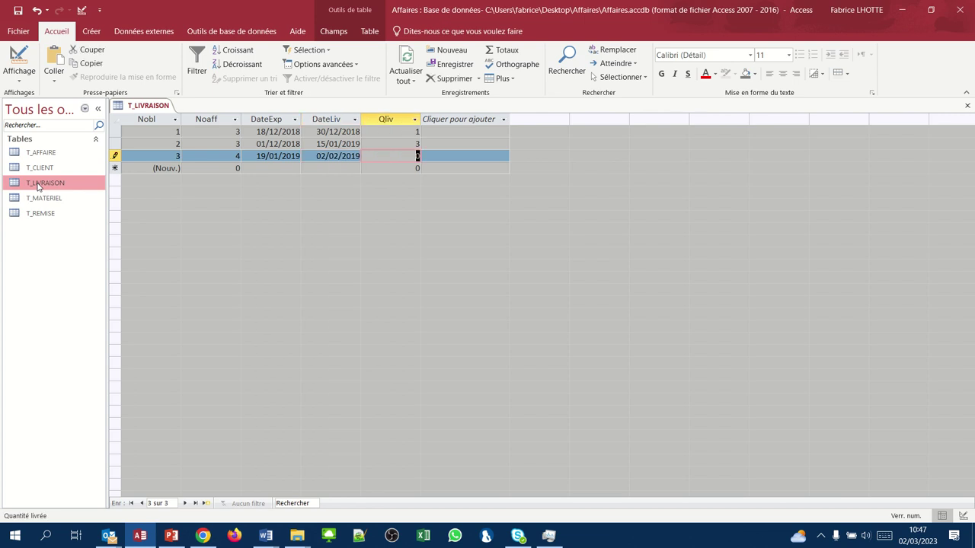
{"action": "type", "text": "2"}
{"action": "key", "text": "Tab"}
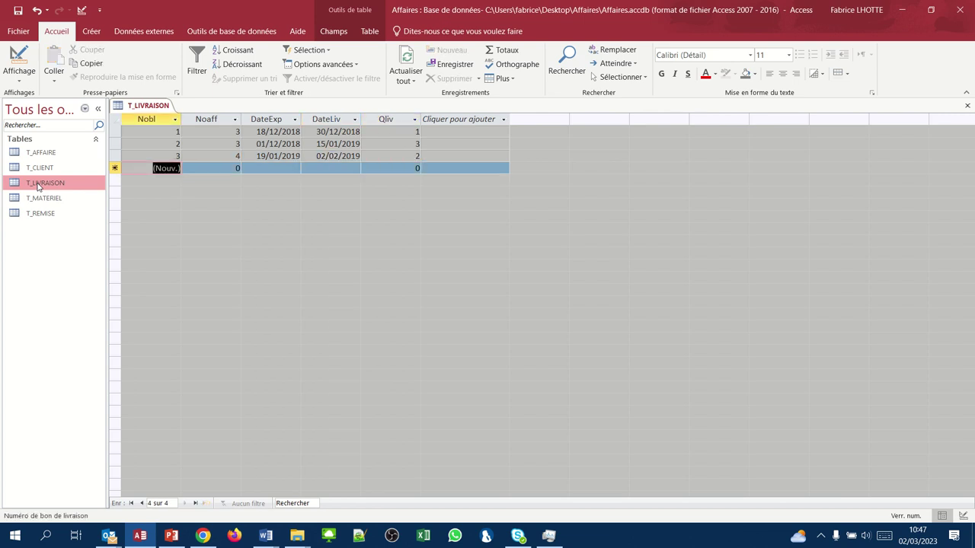
- Enter delivery 4: affair 5, shipped 20/01/2019, delivered 30/01/2019, quantity 5
{"action": "key", "text": "Tab"}
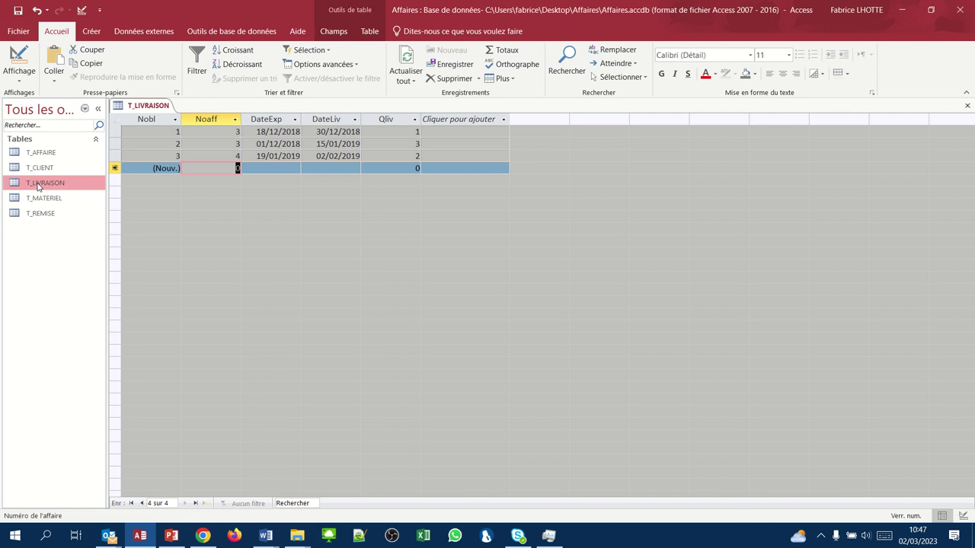
{"action": "type", "text": "5"}
{"action": "key", "text": "Tab"}
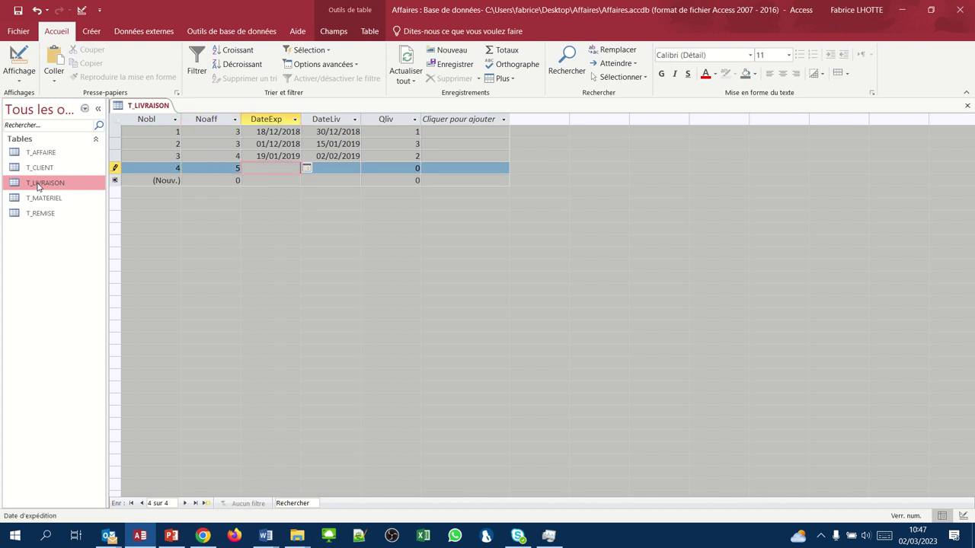
{"action": "type", "text": "20/01/2019"}
{"action": "key", "text": "Tab"}
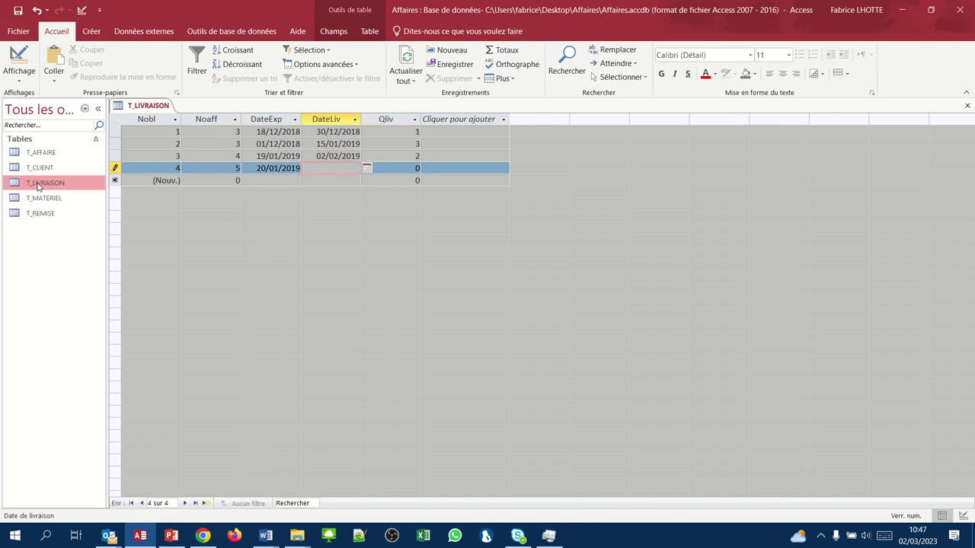
{"action": "type", "text": "30/01/2019"}
{"action": "key", "text": "Tab"}
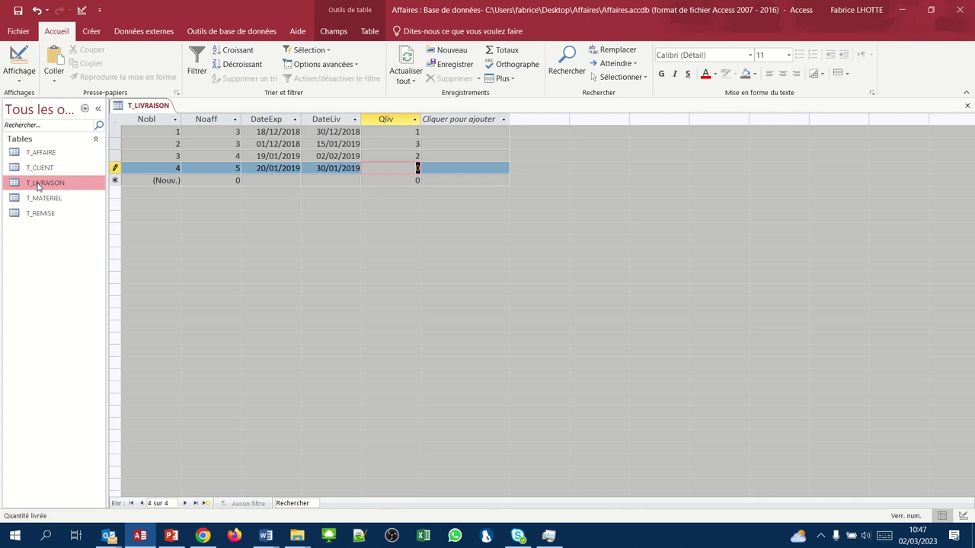
{"action": "type", "text": "5"}
{"action": "key", "text": "Tab"}
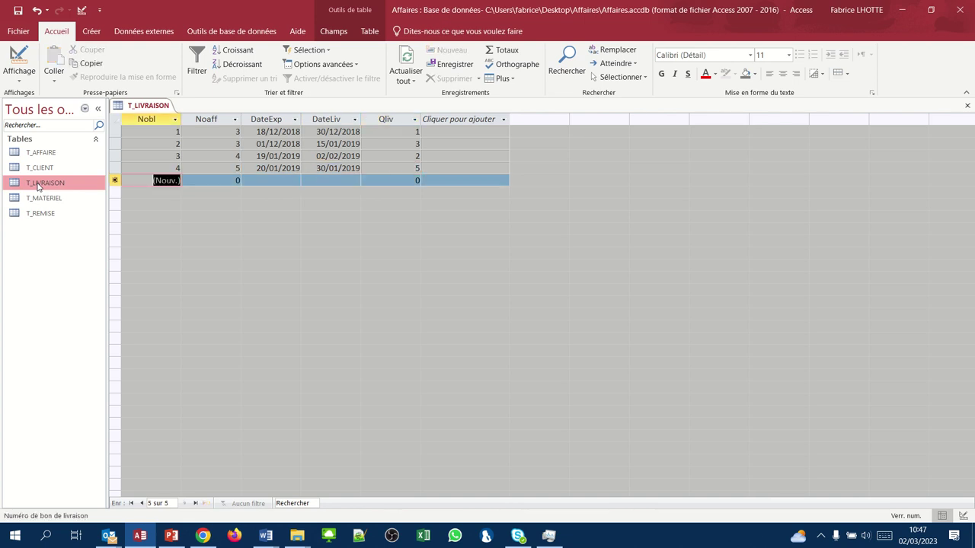
- Enter delivery 5 (affair 7, 15/09/2019 to 18/09/2019, quantity 10) and close T_LIVRAISON
{"action": "key", "text": "Tab"}
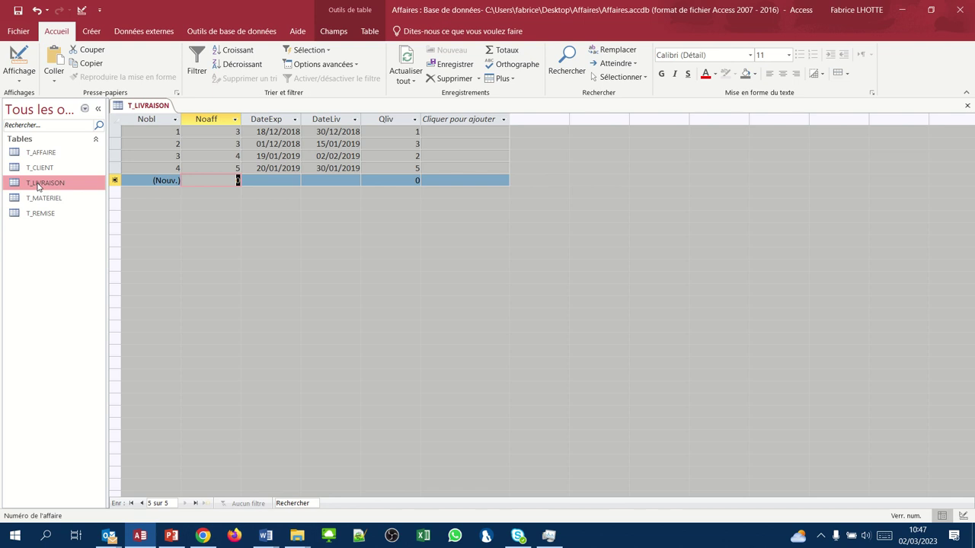
{"action": "type", "text": "7"}
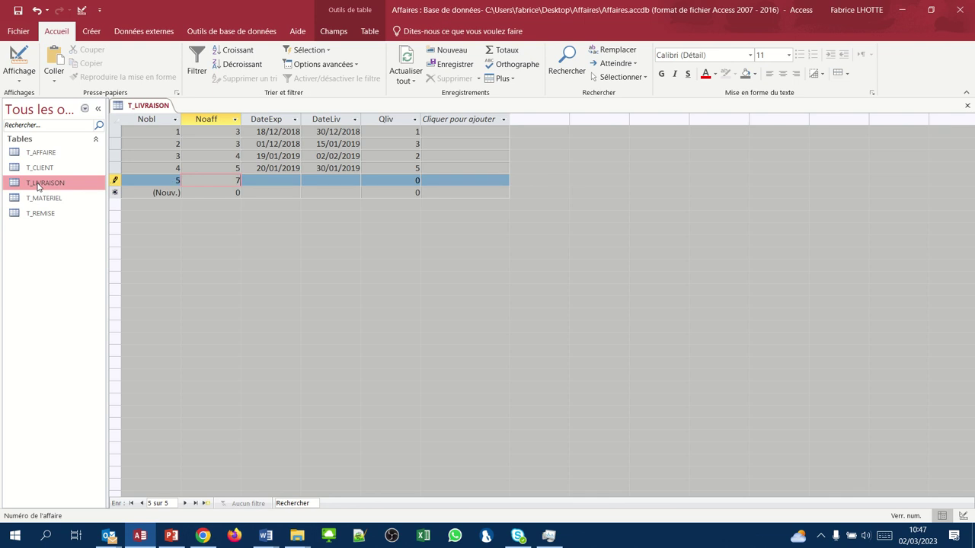
{"action": "key", "text": "Tab"}
{"action": "type", "text": "15/09/"}
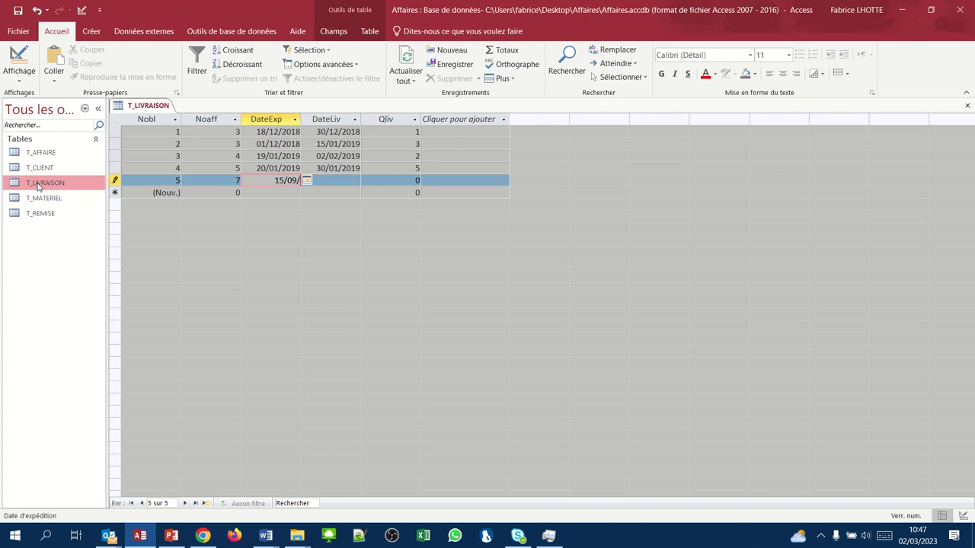
{"action": "type", "text": "2019"}
{"action": "key", "text": "Tab"}
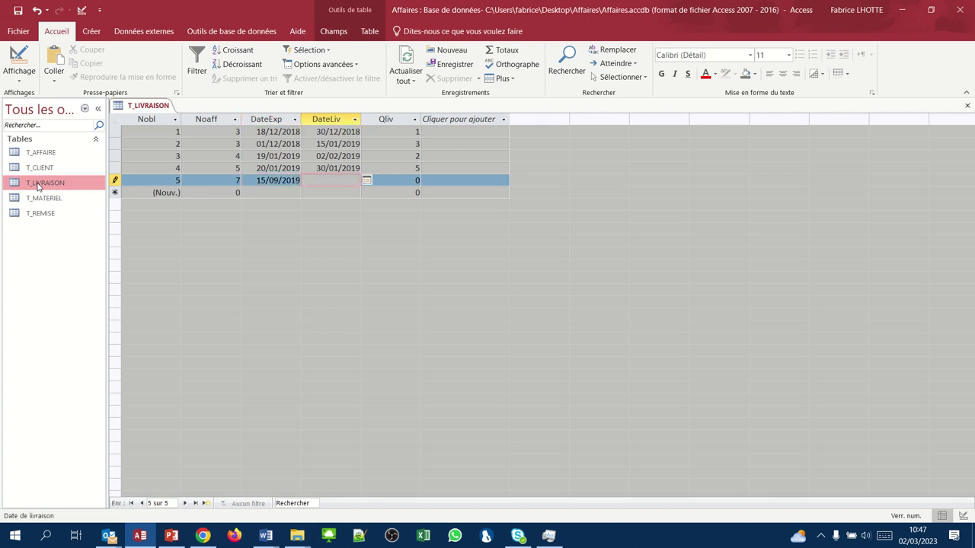
{"action": "type", "text": "18/09/2019"}
{"action": "key", "text": "Tab"}
{"action": "type", "text": "10"}
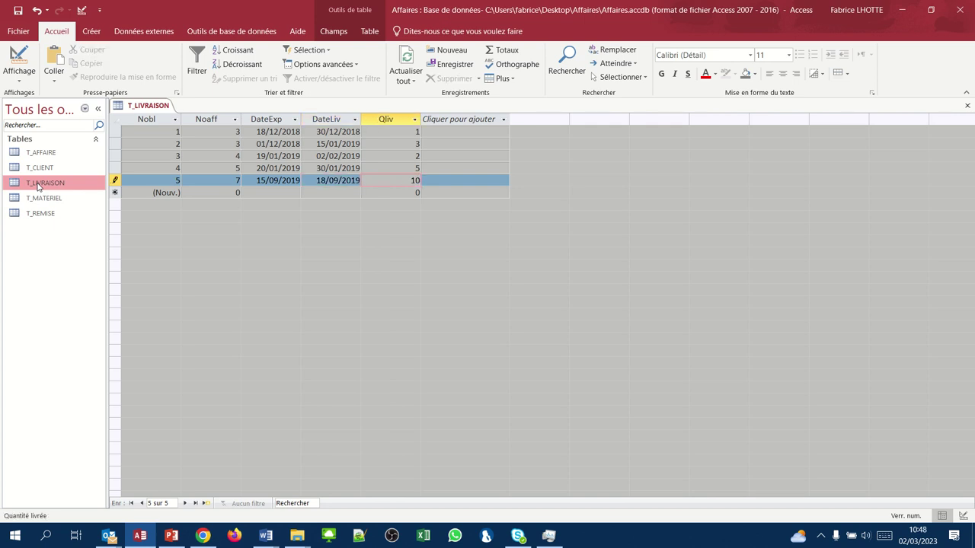
{"action": "key", "text": "Tab"}
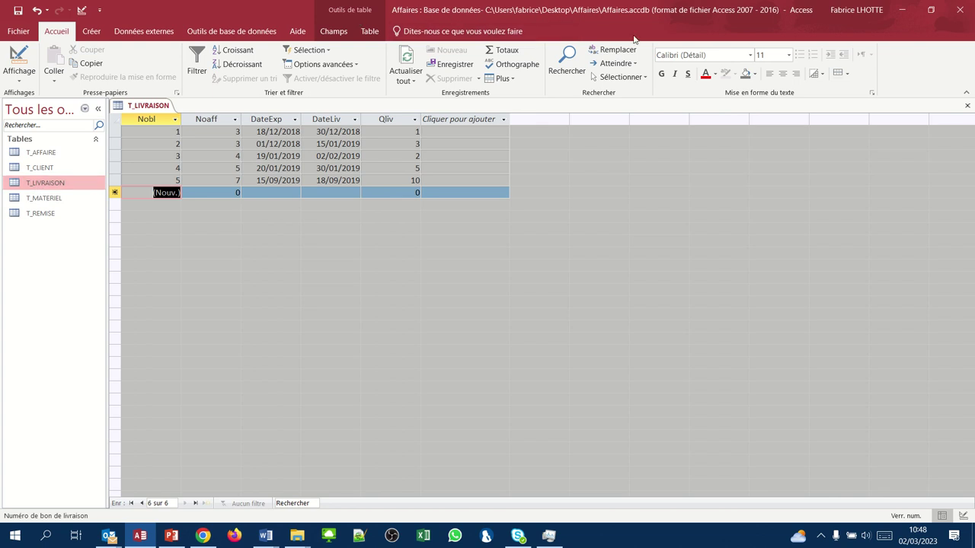
{"action": "left_click", "coordinate": [968, 106]}
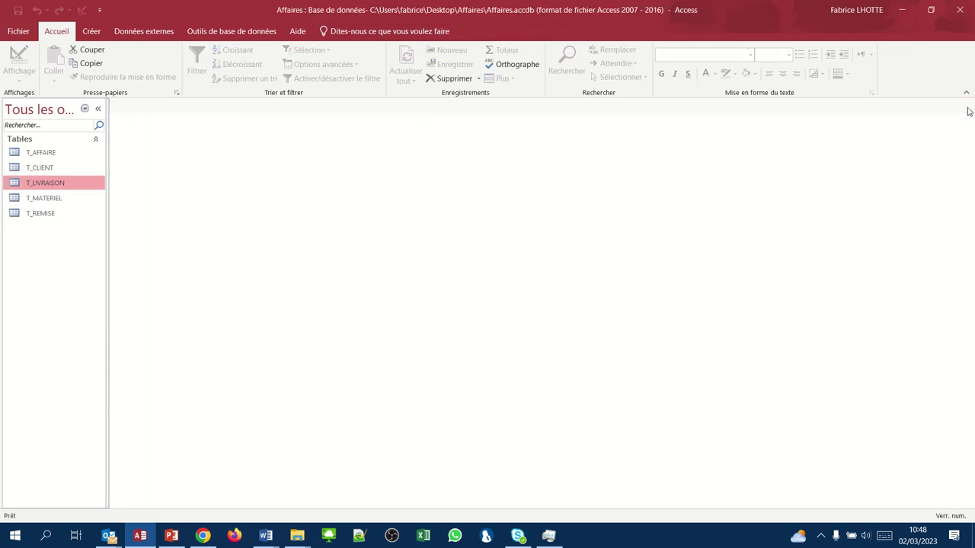